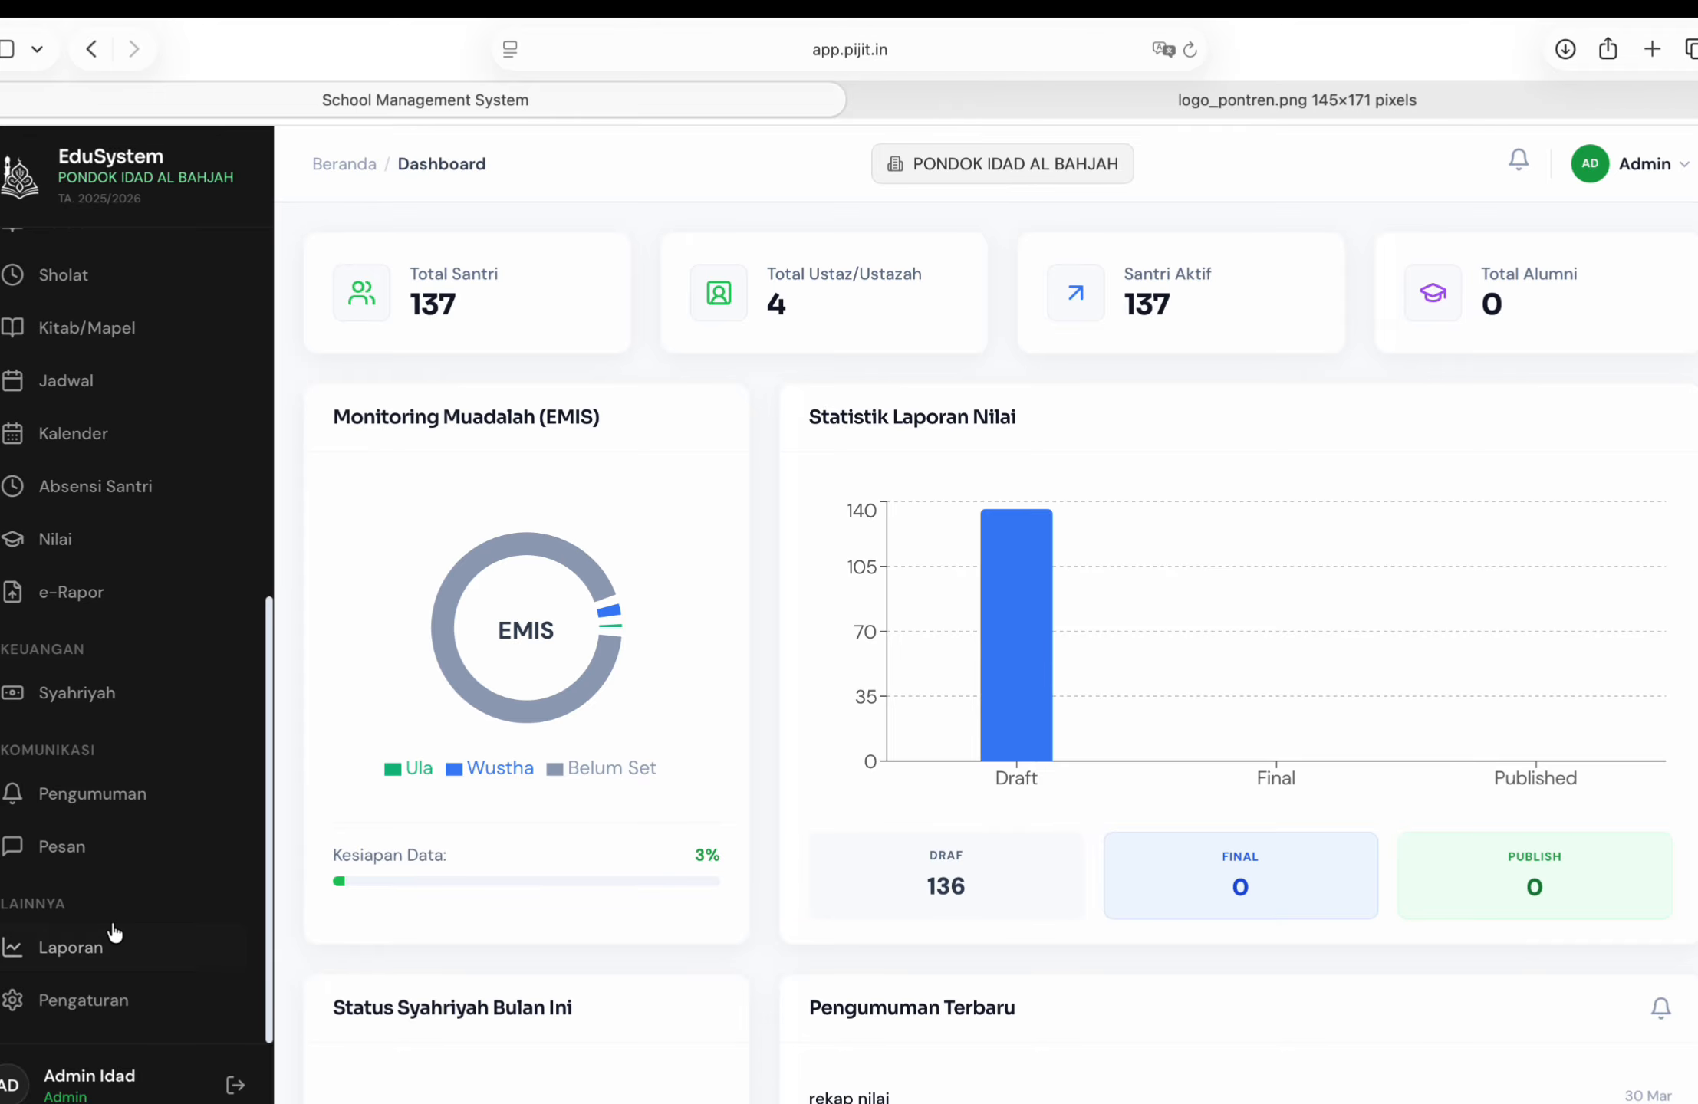
Step: Open the Akademik settings and review the grade components and the global KKM
{"action": "left_click", "coordinate": [110, 1000]}
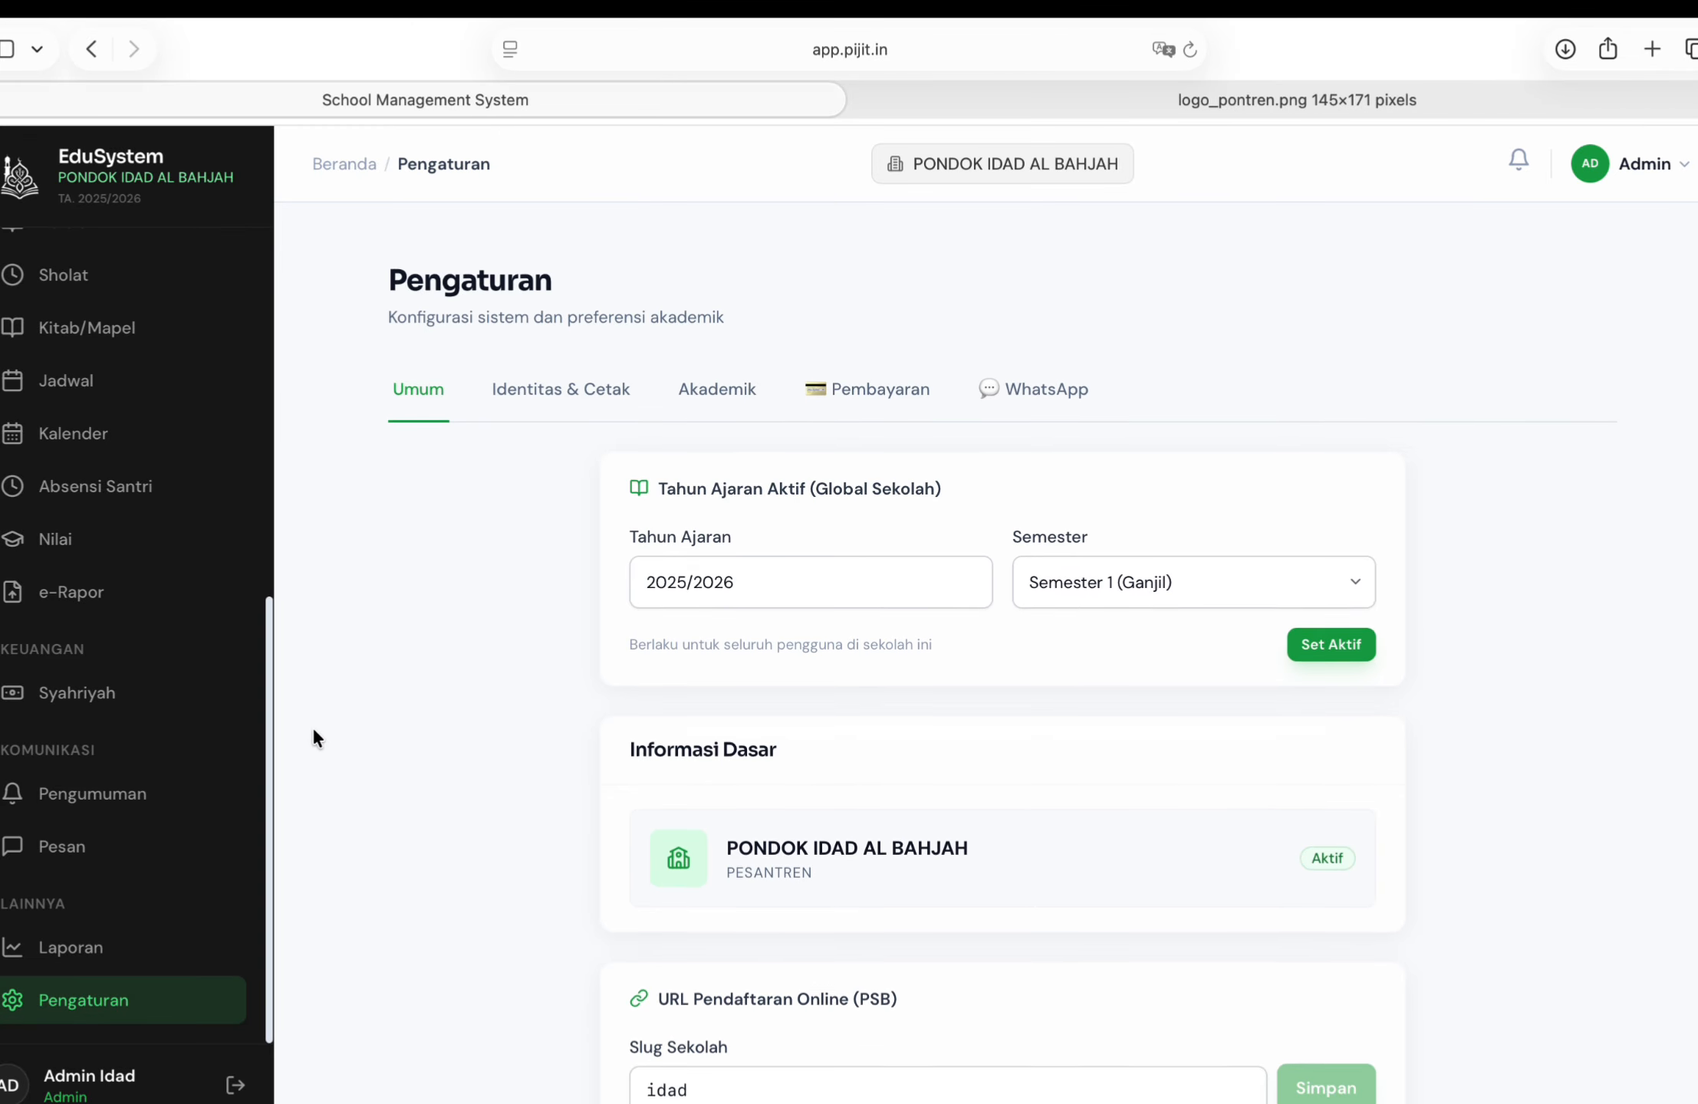
{"action": "left_click", "coordinate": [735, 370]}
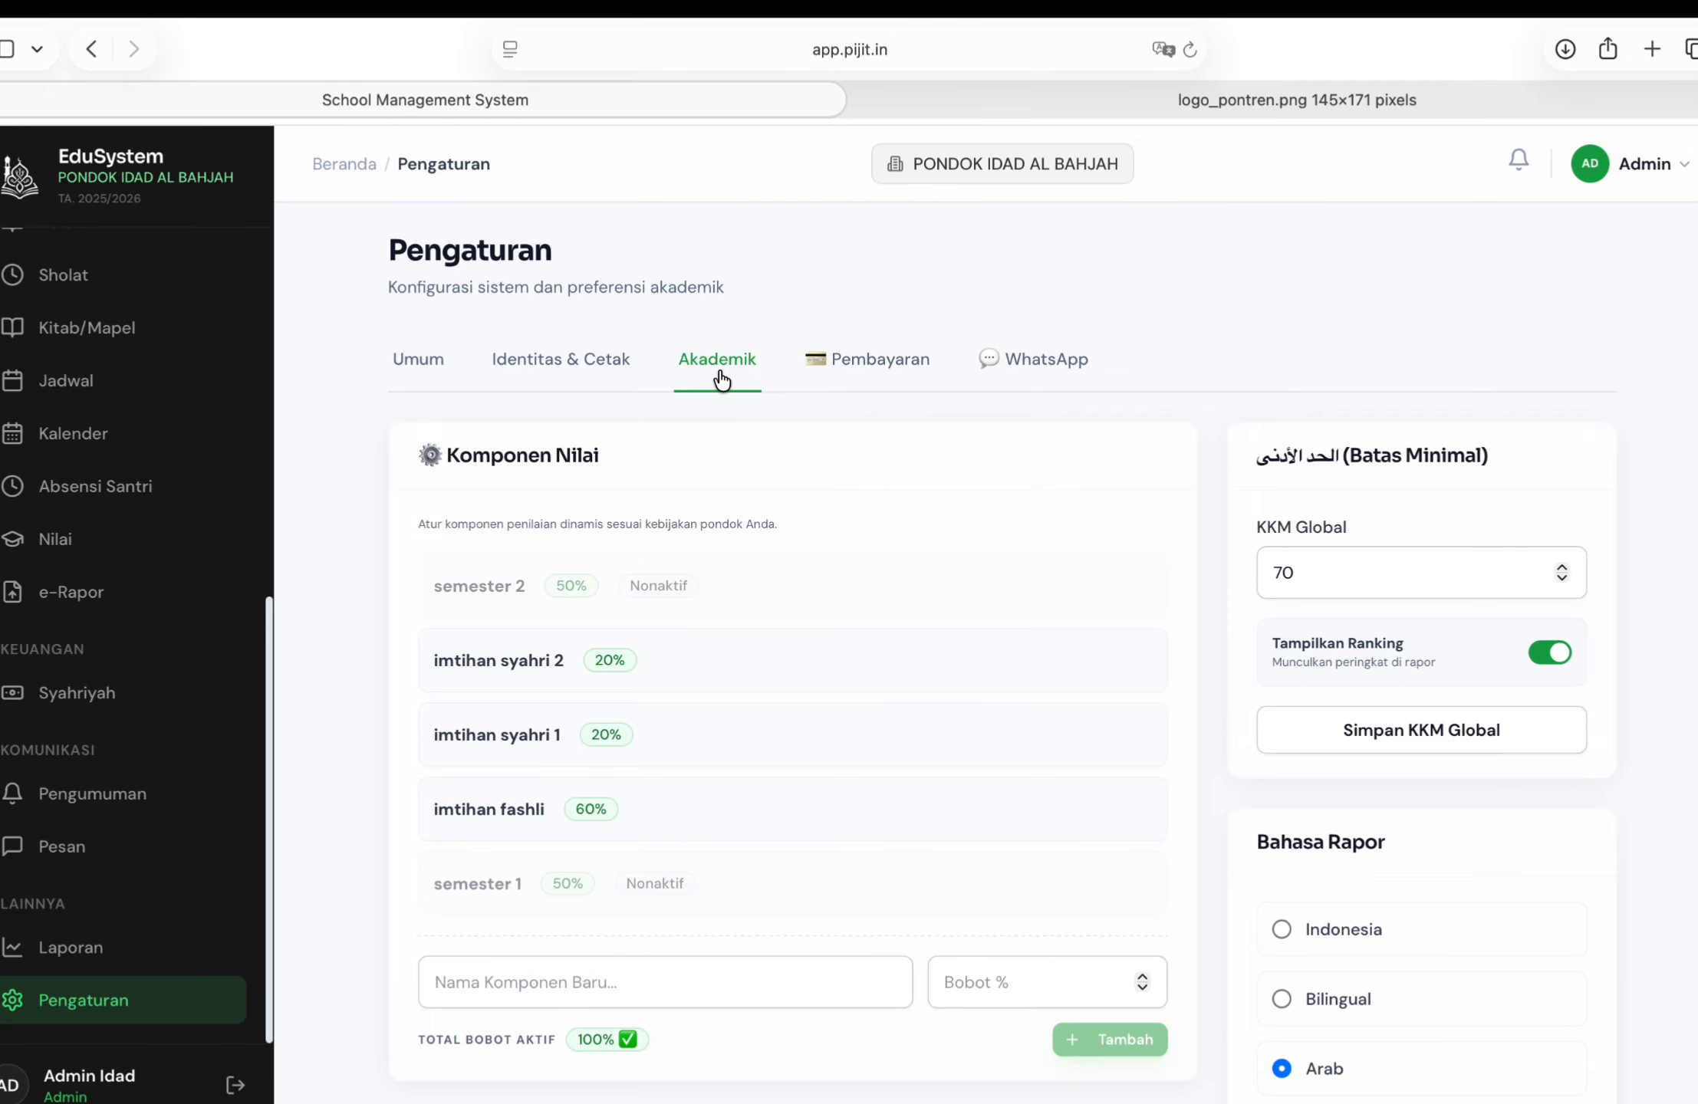
{"action": "scroll", "coordinate": [696, 628], "scroll_direction": "down", "scroll_amount": 2}
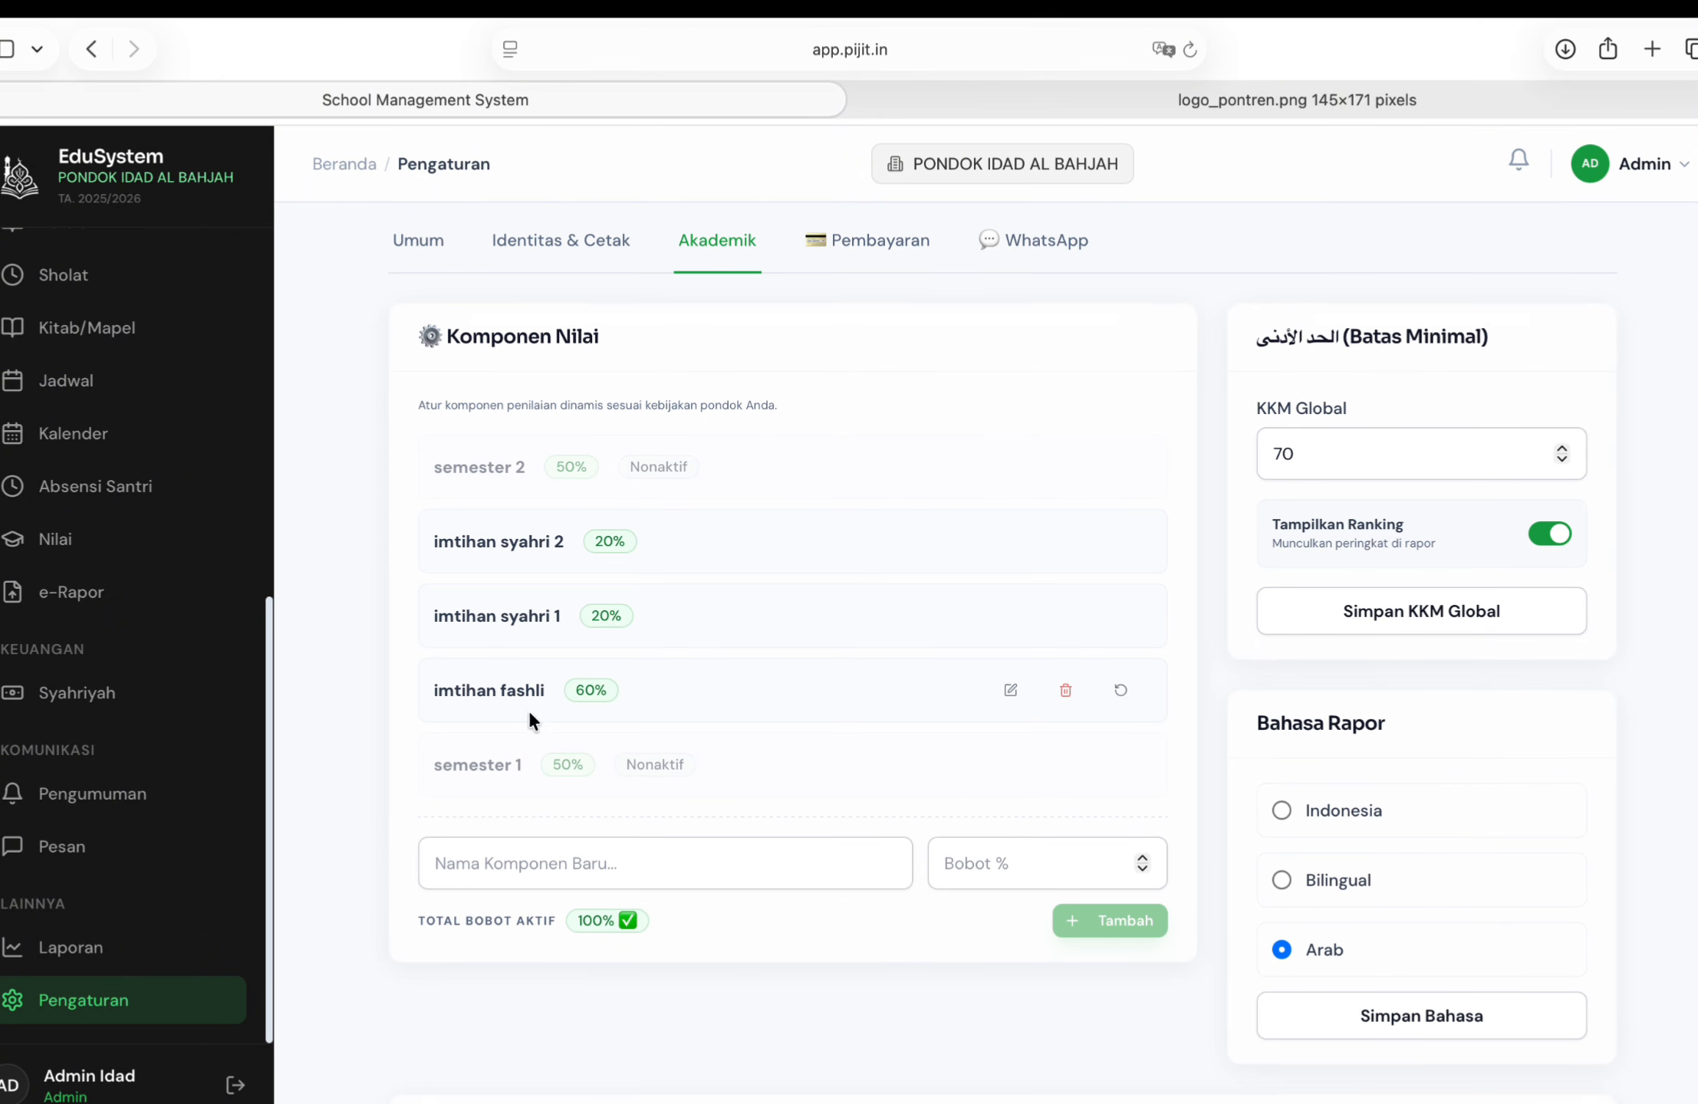
{"action": "scroll", "coordinate": [588, 647], "scroll_direction": "up", "scroll_amount": 3}
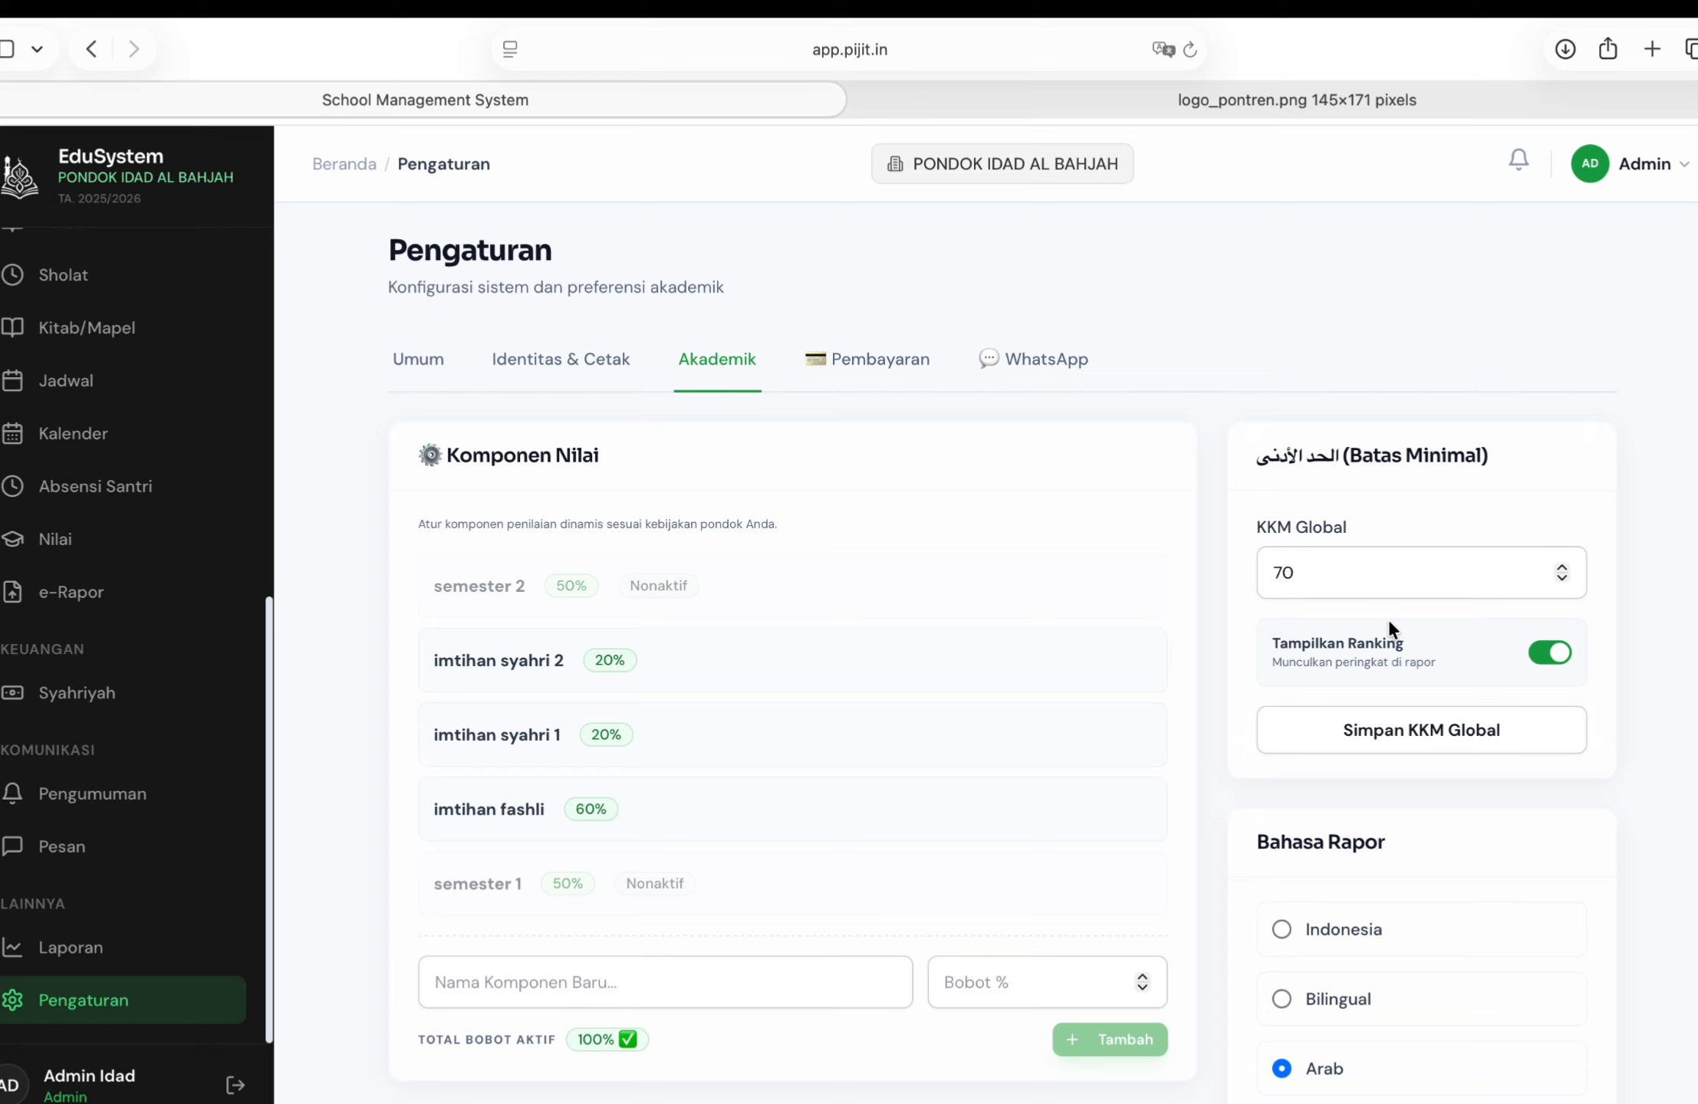
Step: Turn the Tampilkan Ranking option for report cards off and back on
{"action": "scroll", "coordinate": [1354, 767], "scroll_direction": "down", "scroll_amount": 1}
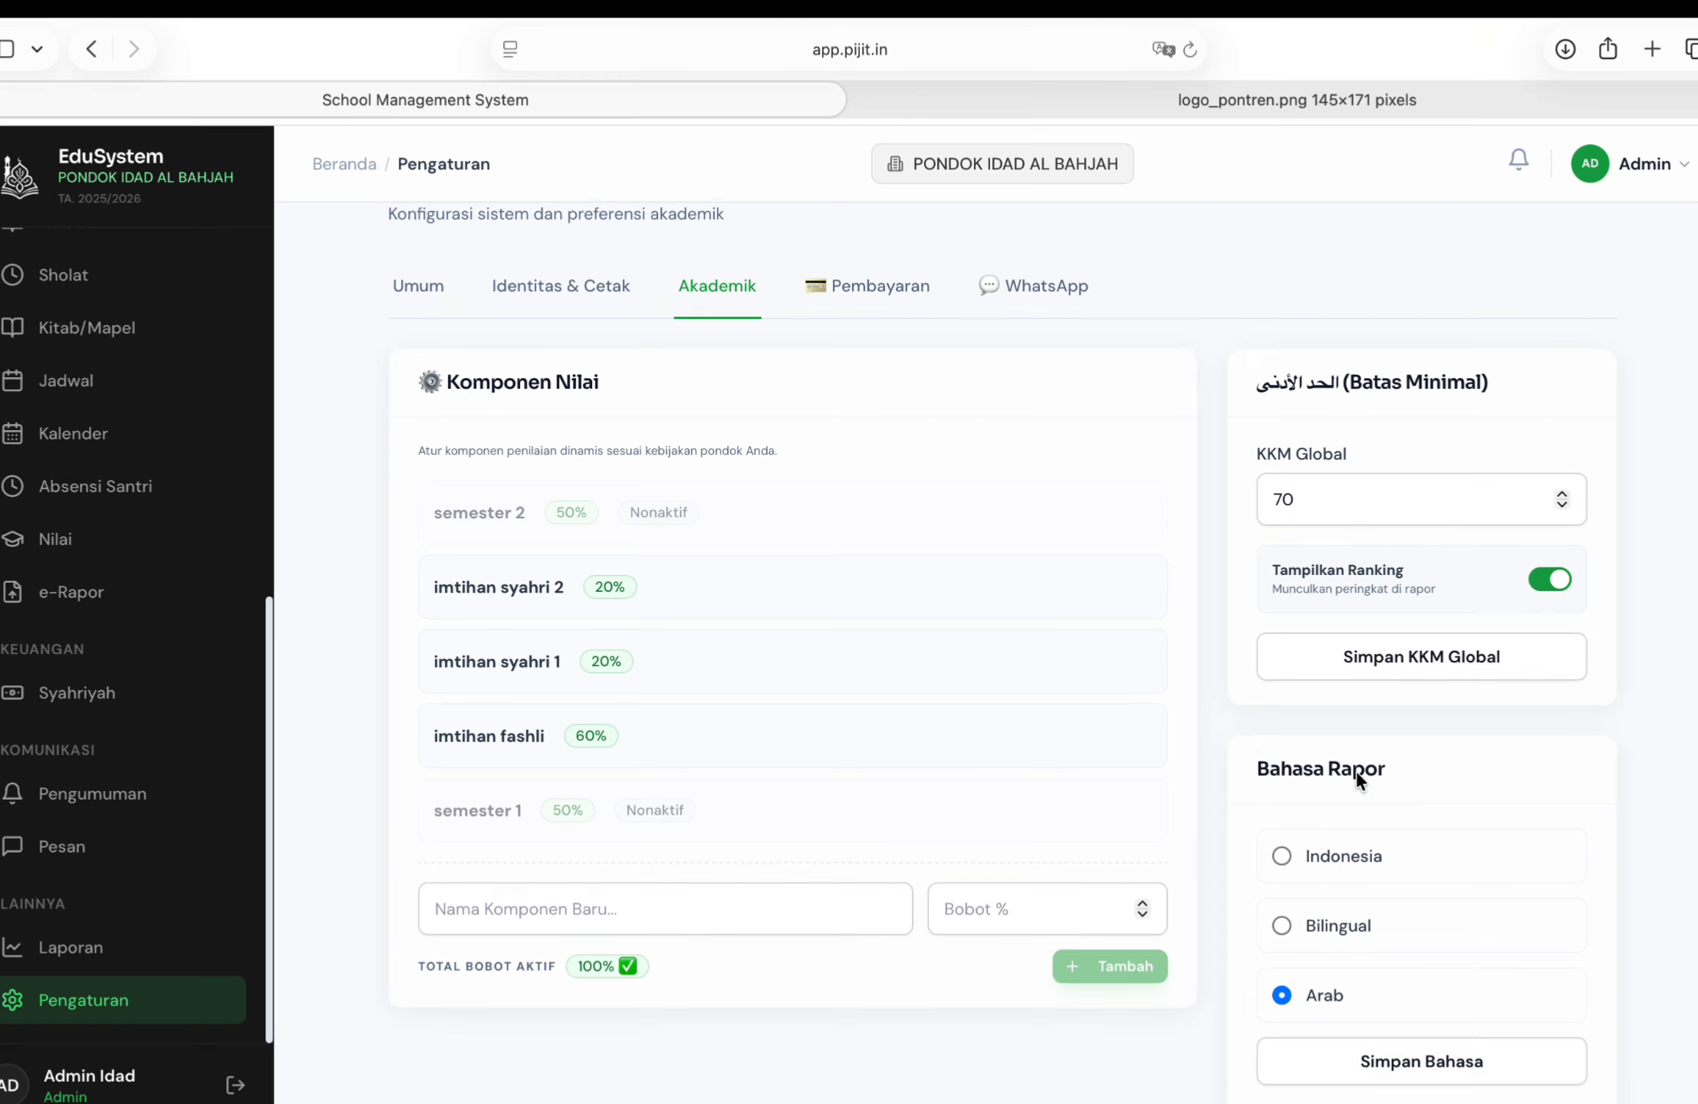
{"action": "left_click", "coordinate": [1550, 587]}
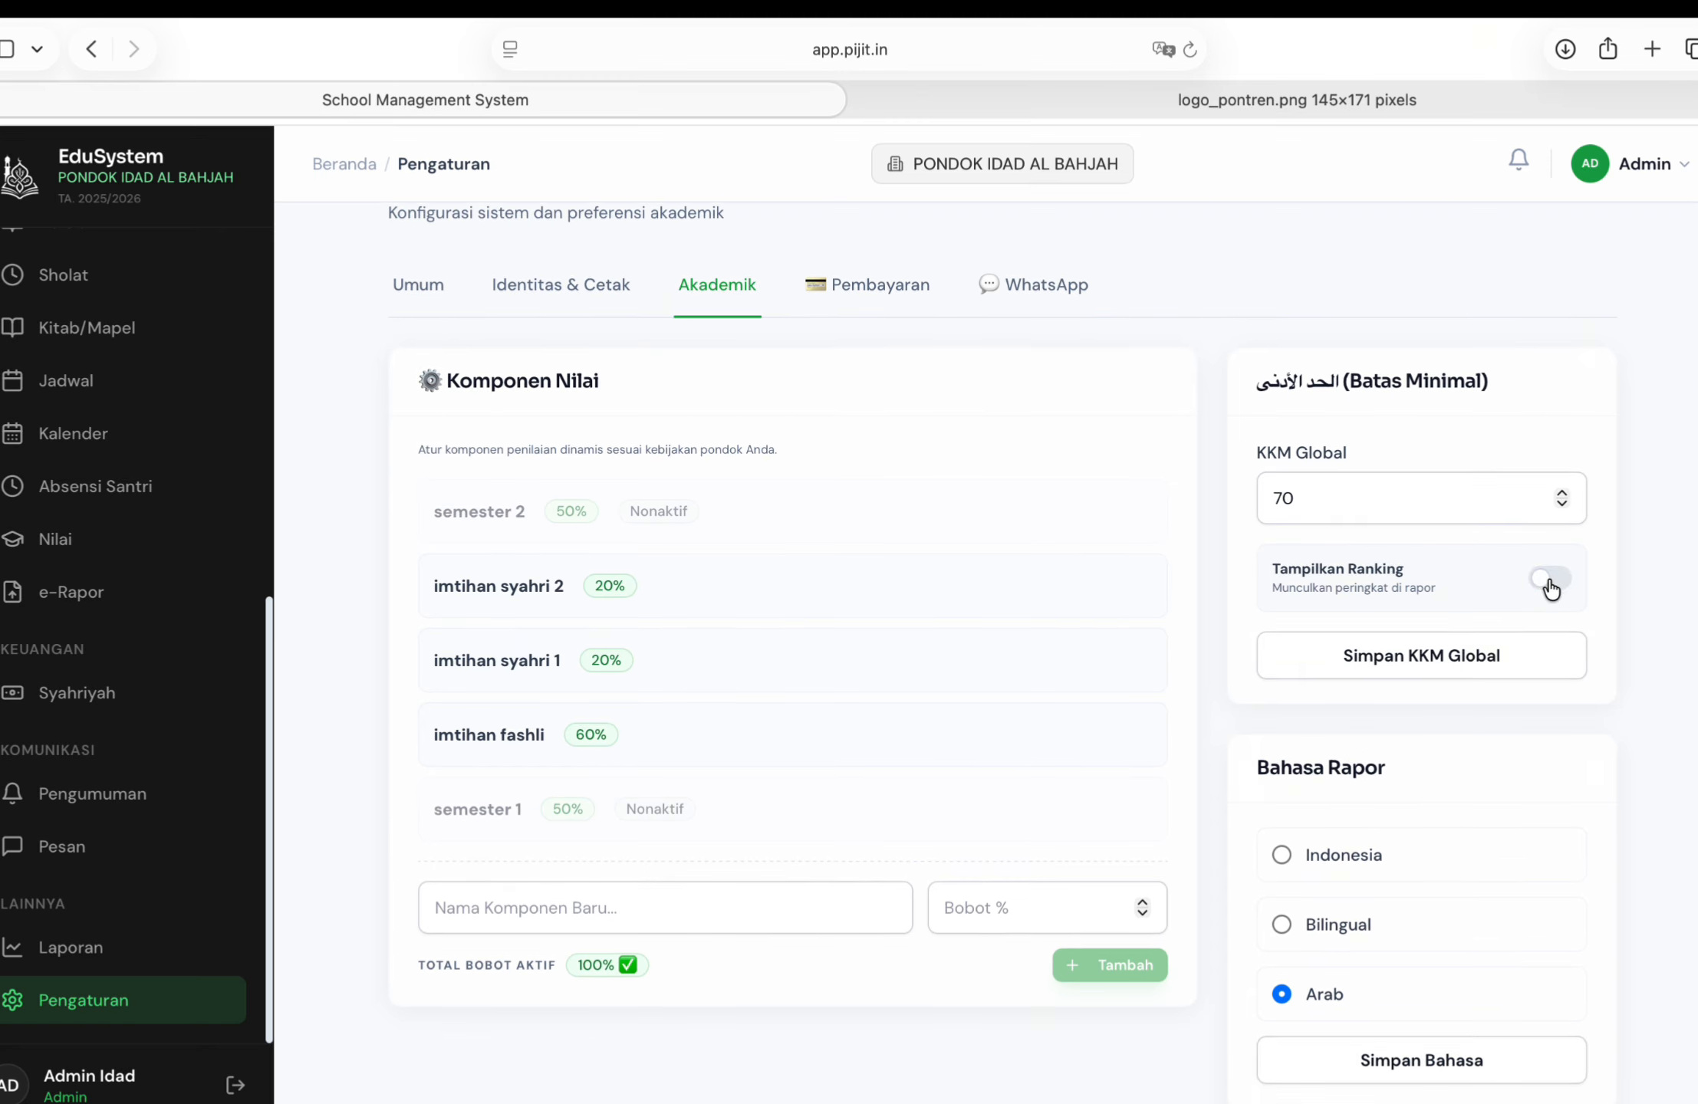
{"action": "left_click", "coordinate": [1550, 587]}
Step: Review the report language options and grade conversion table, and save the KKM values for all subjects
{"action": "scroll", "coordinate": [1454, 763], "scroll_direction": "down", "scroll_amount": 2}
{"action": "scroll", "coordinate": [1454, 764], "scroll_direction": "down", "scroll_amount": 1}
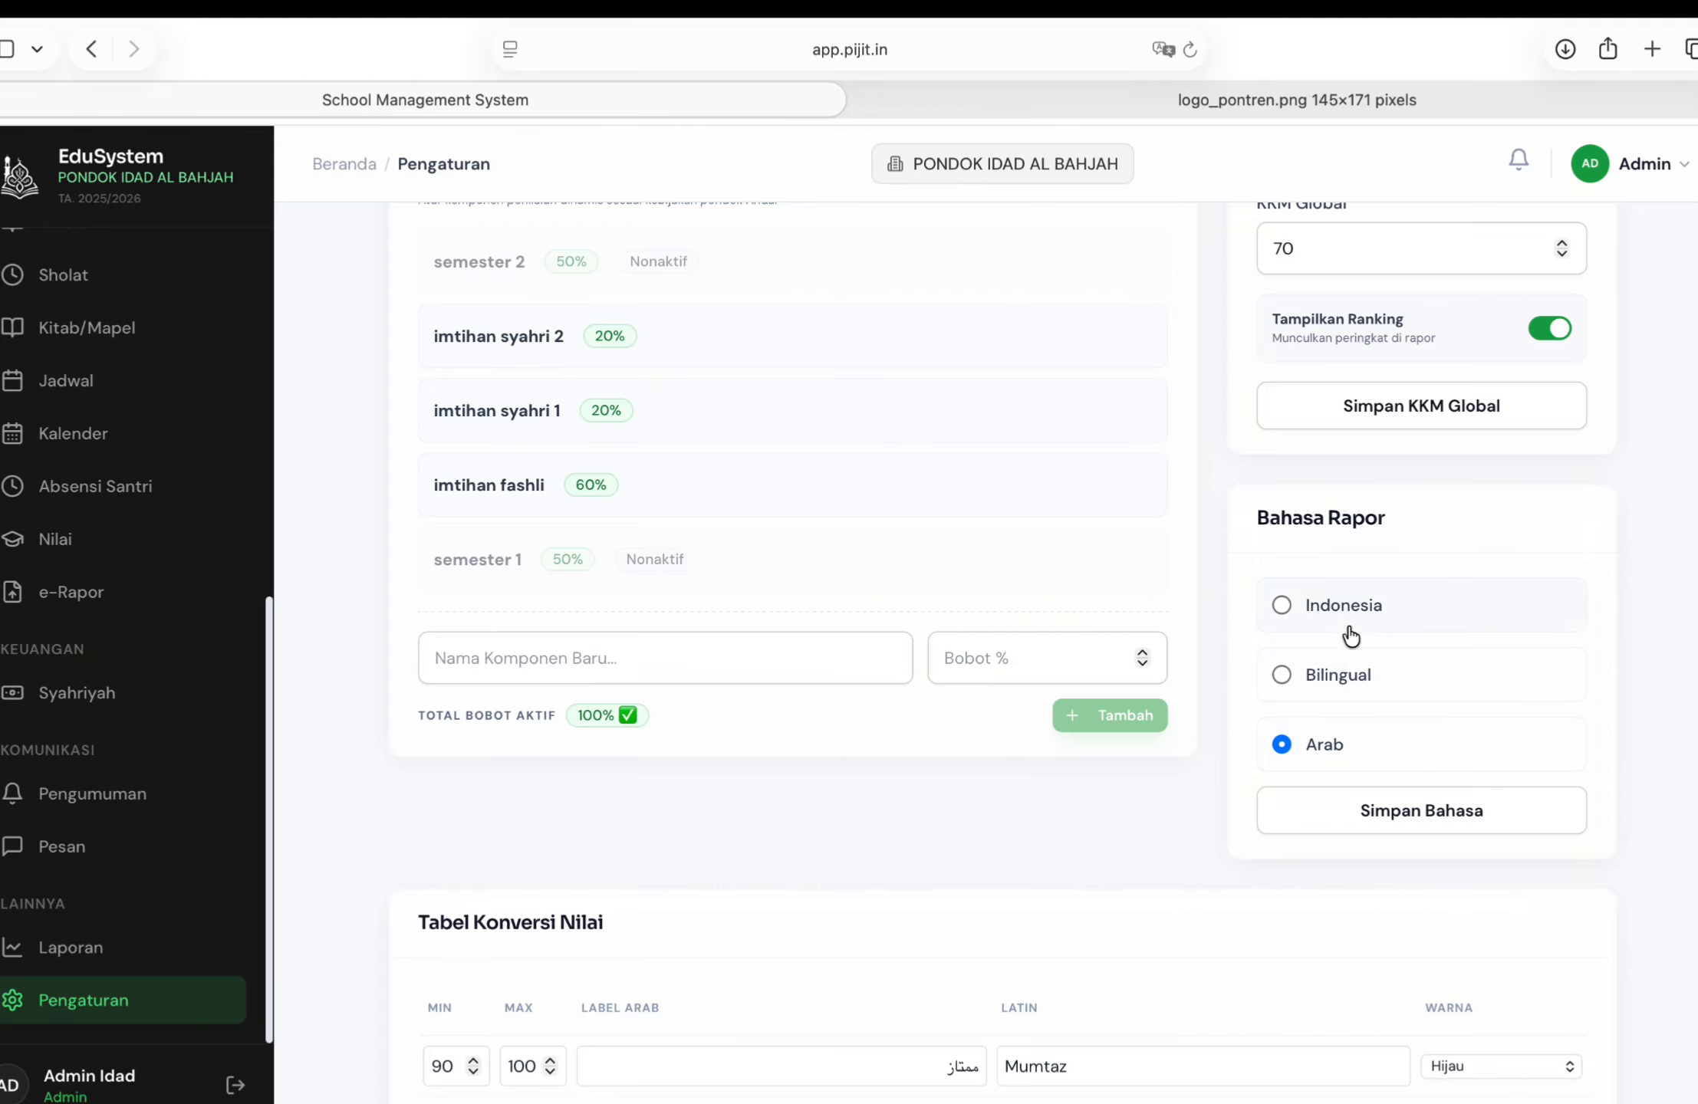
{"action": "scroll", "coordinate": [1053, 943], "scroll_direction": "down", "scroll_amount": 5}
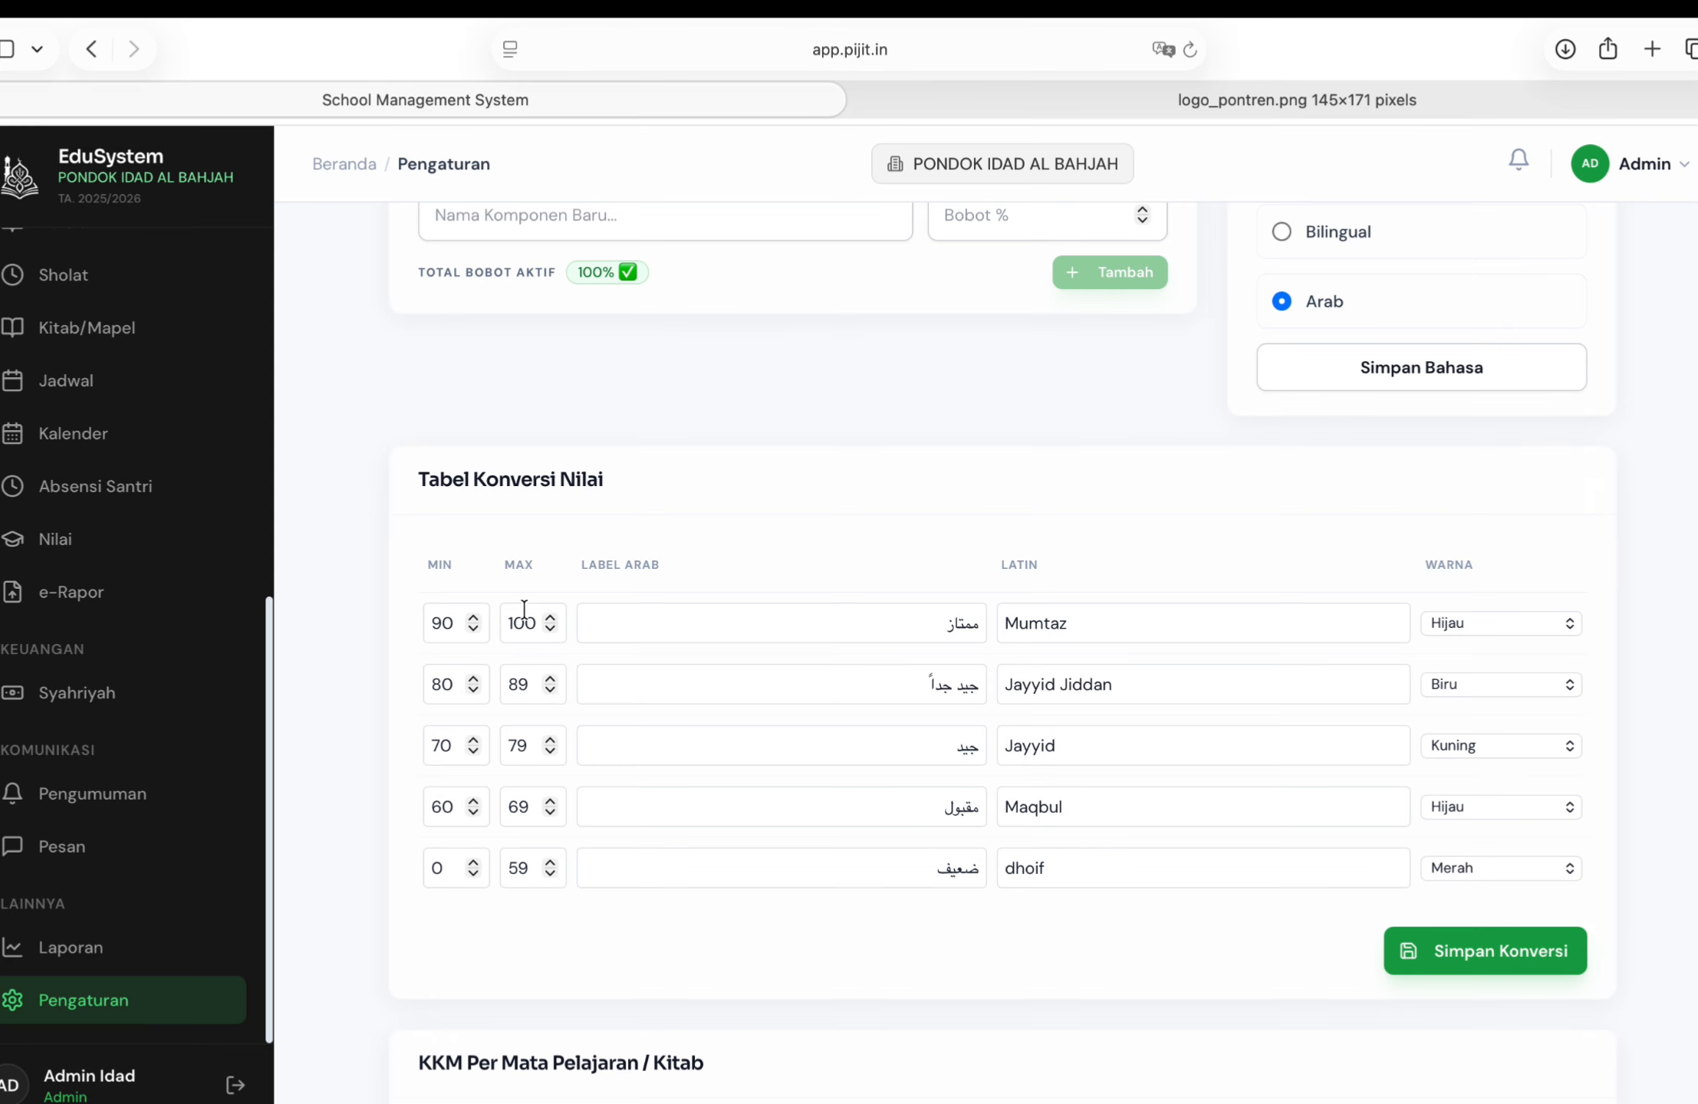
{"action": "scroll", "coordinate": [813, 962], "scroll_direction": "down", "scroll_amount": 7}
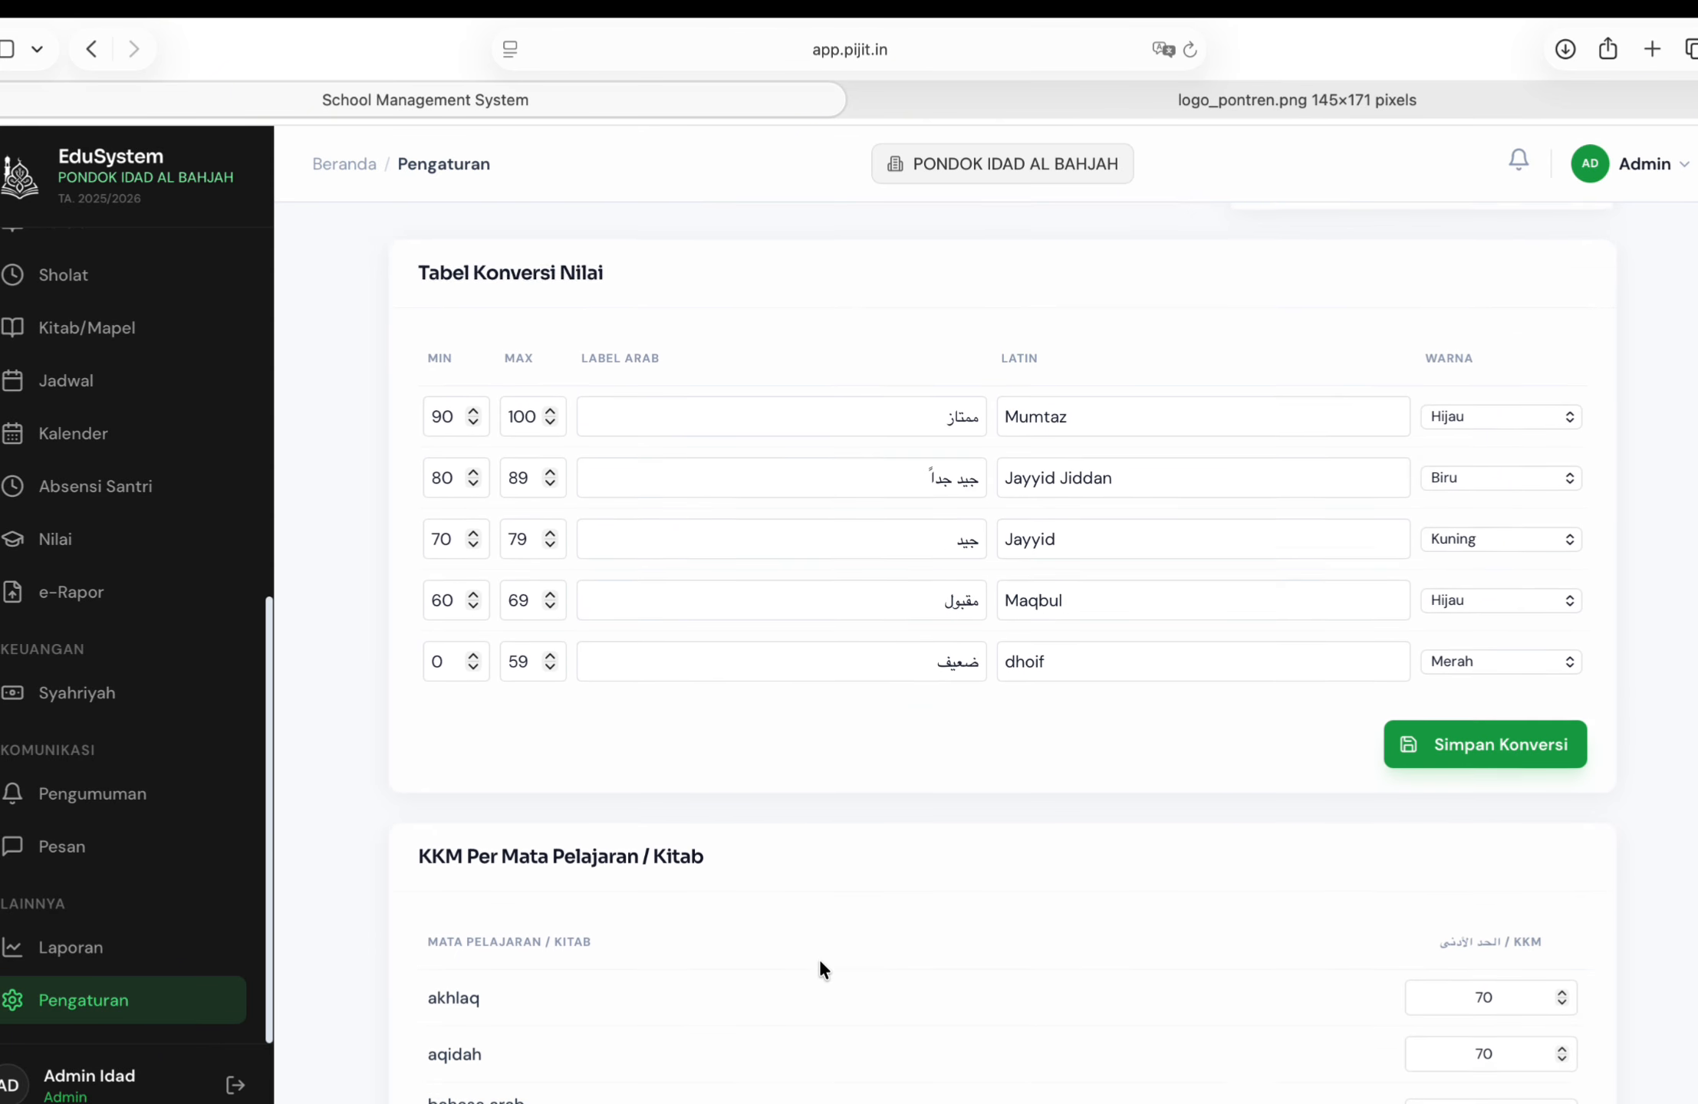
{"action": "scroll", "coordinate": [754, 800], "scroll_direction": "down", "scroll_amount": 2}
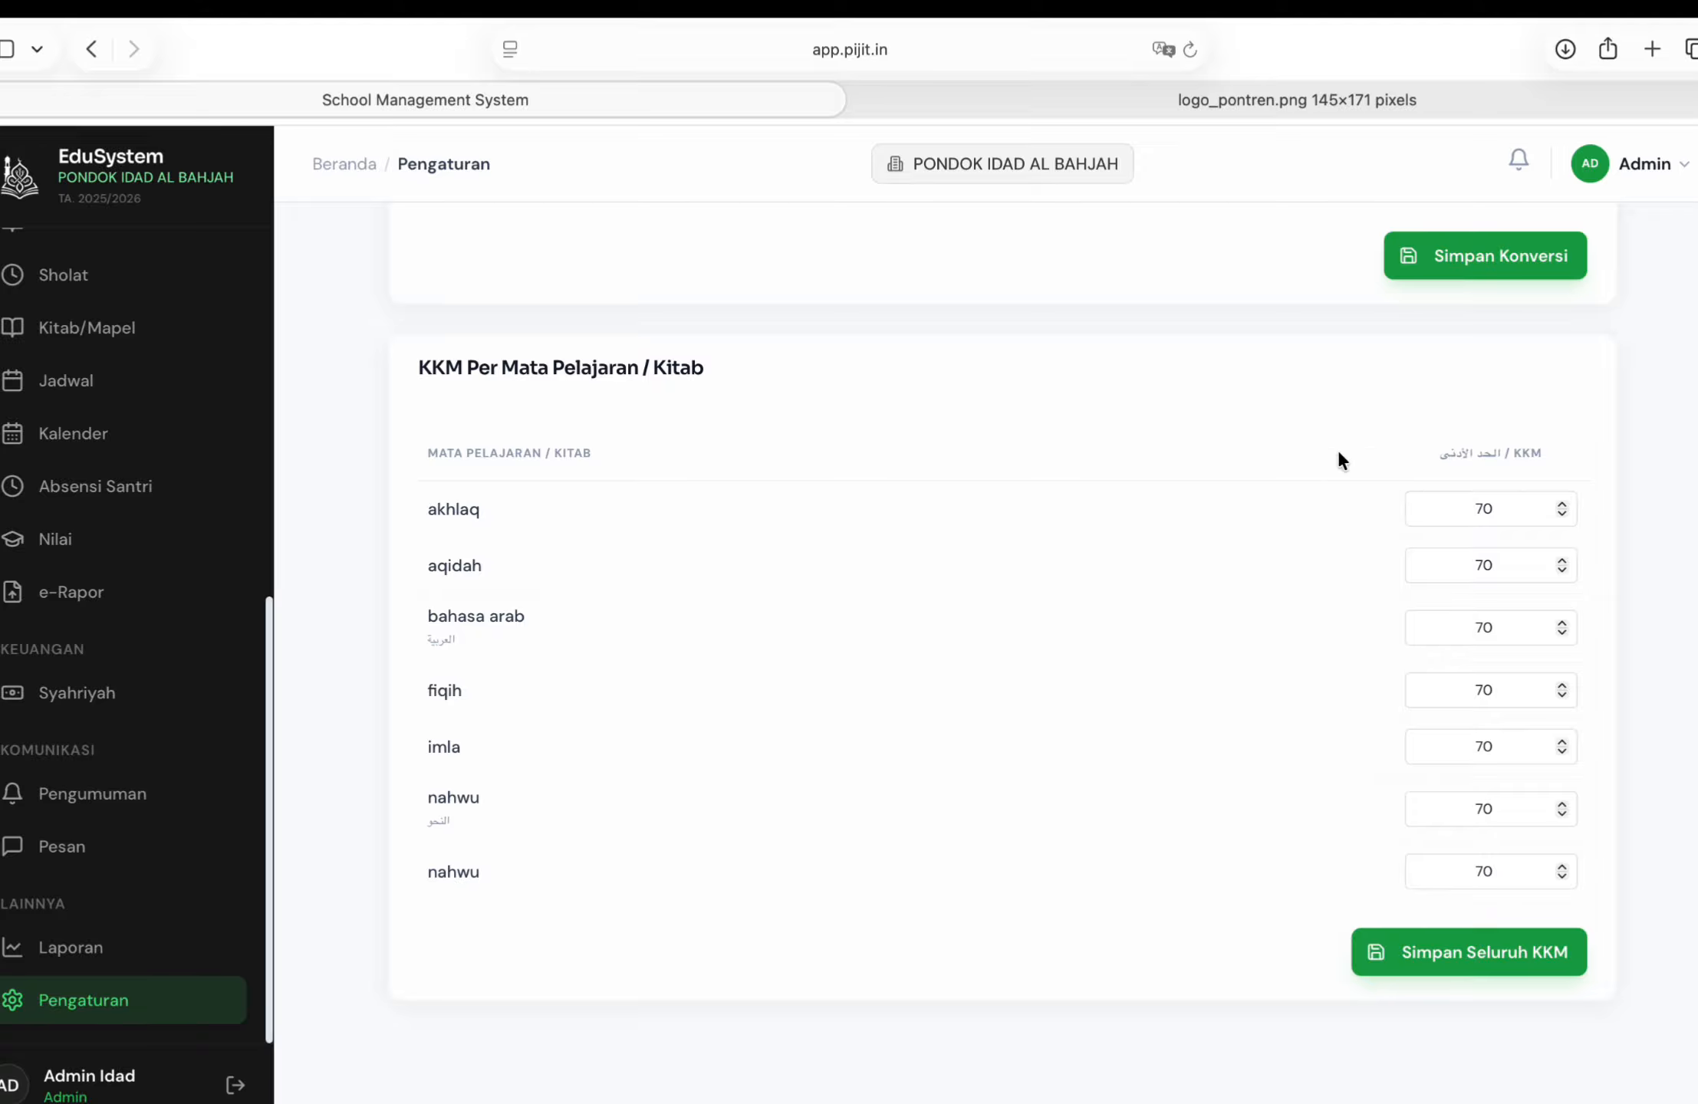
{"action": "left_click", "coordinate": [1412, 942]}
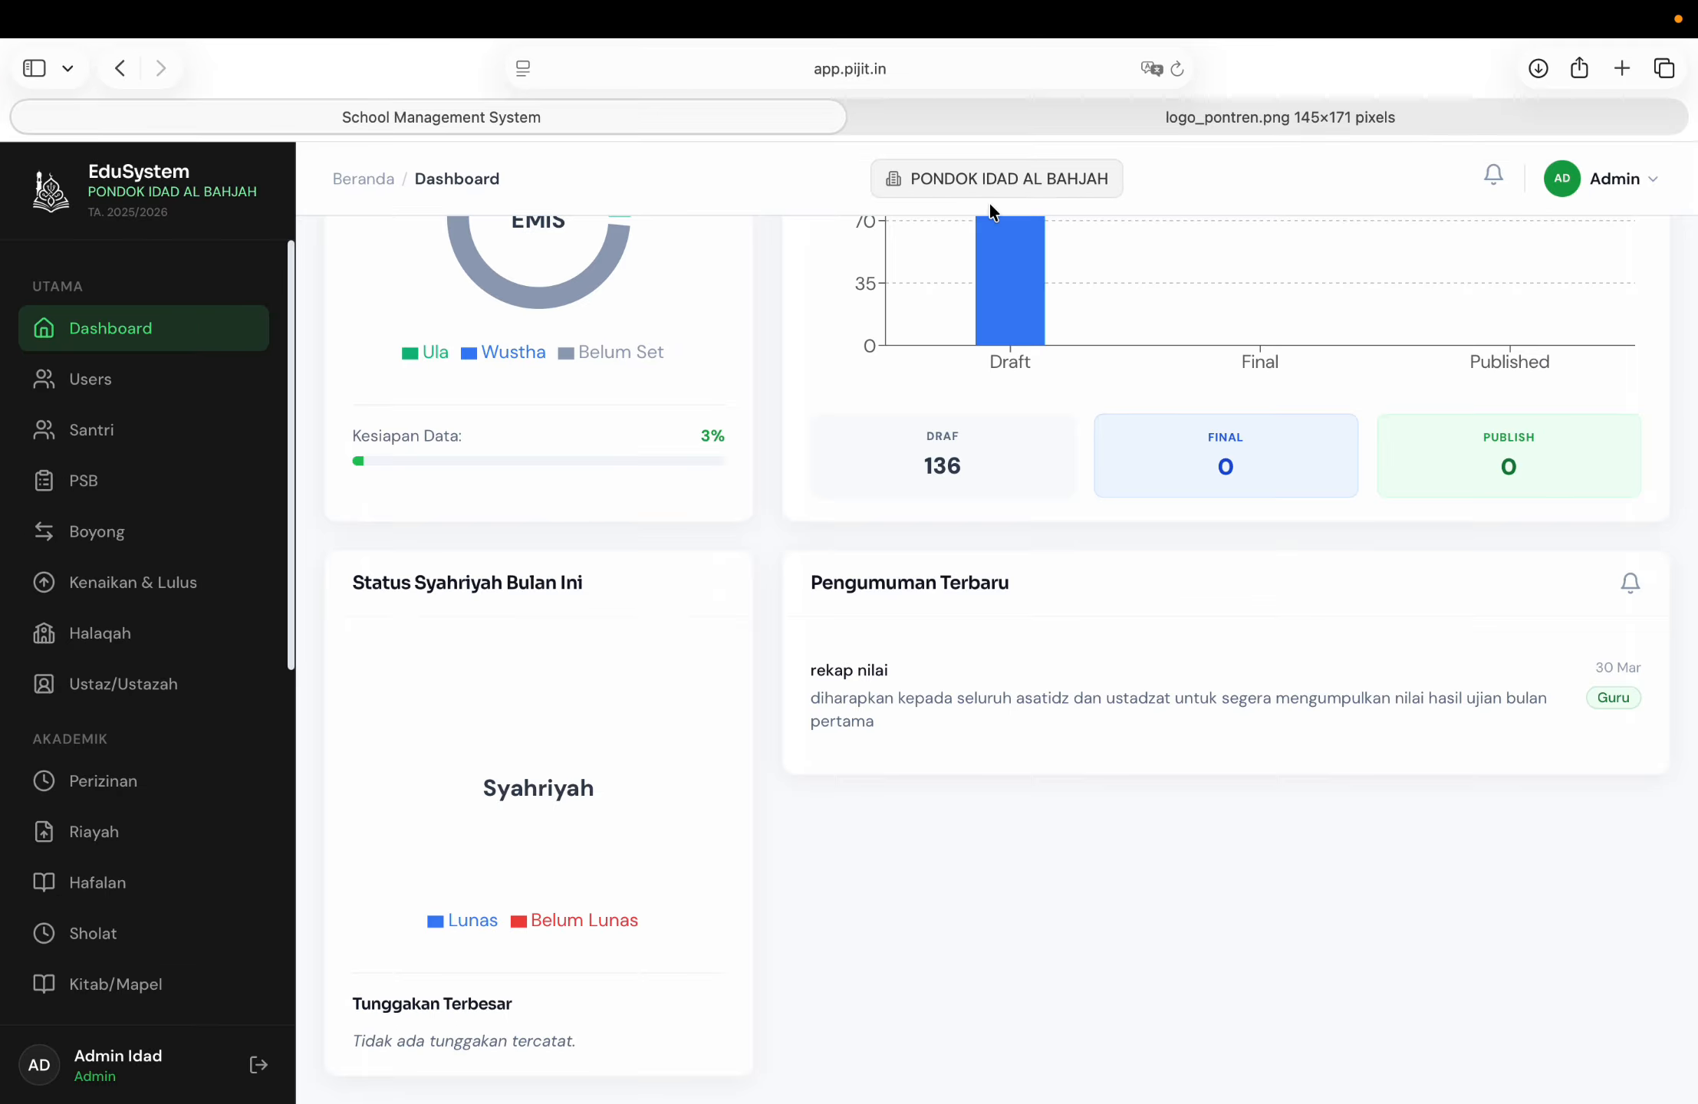
Step: Look over the Santri data list and open the Halaqah data page
{"action": "scroll", "coordinate": [174, 796], "scroll_direction": "down", "scroll_amount": 10}
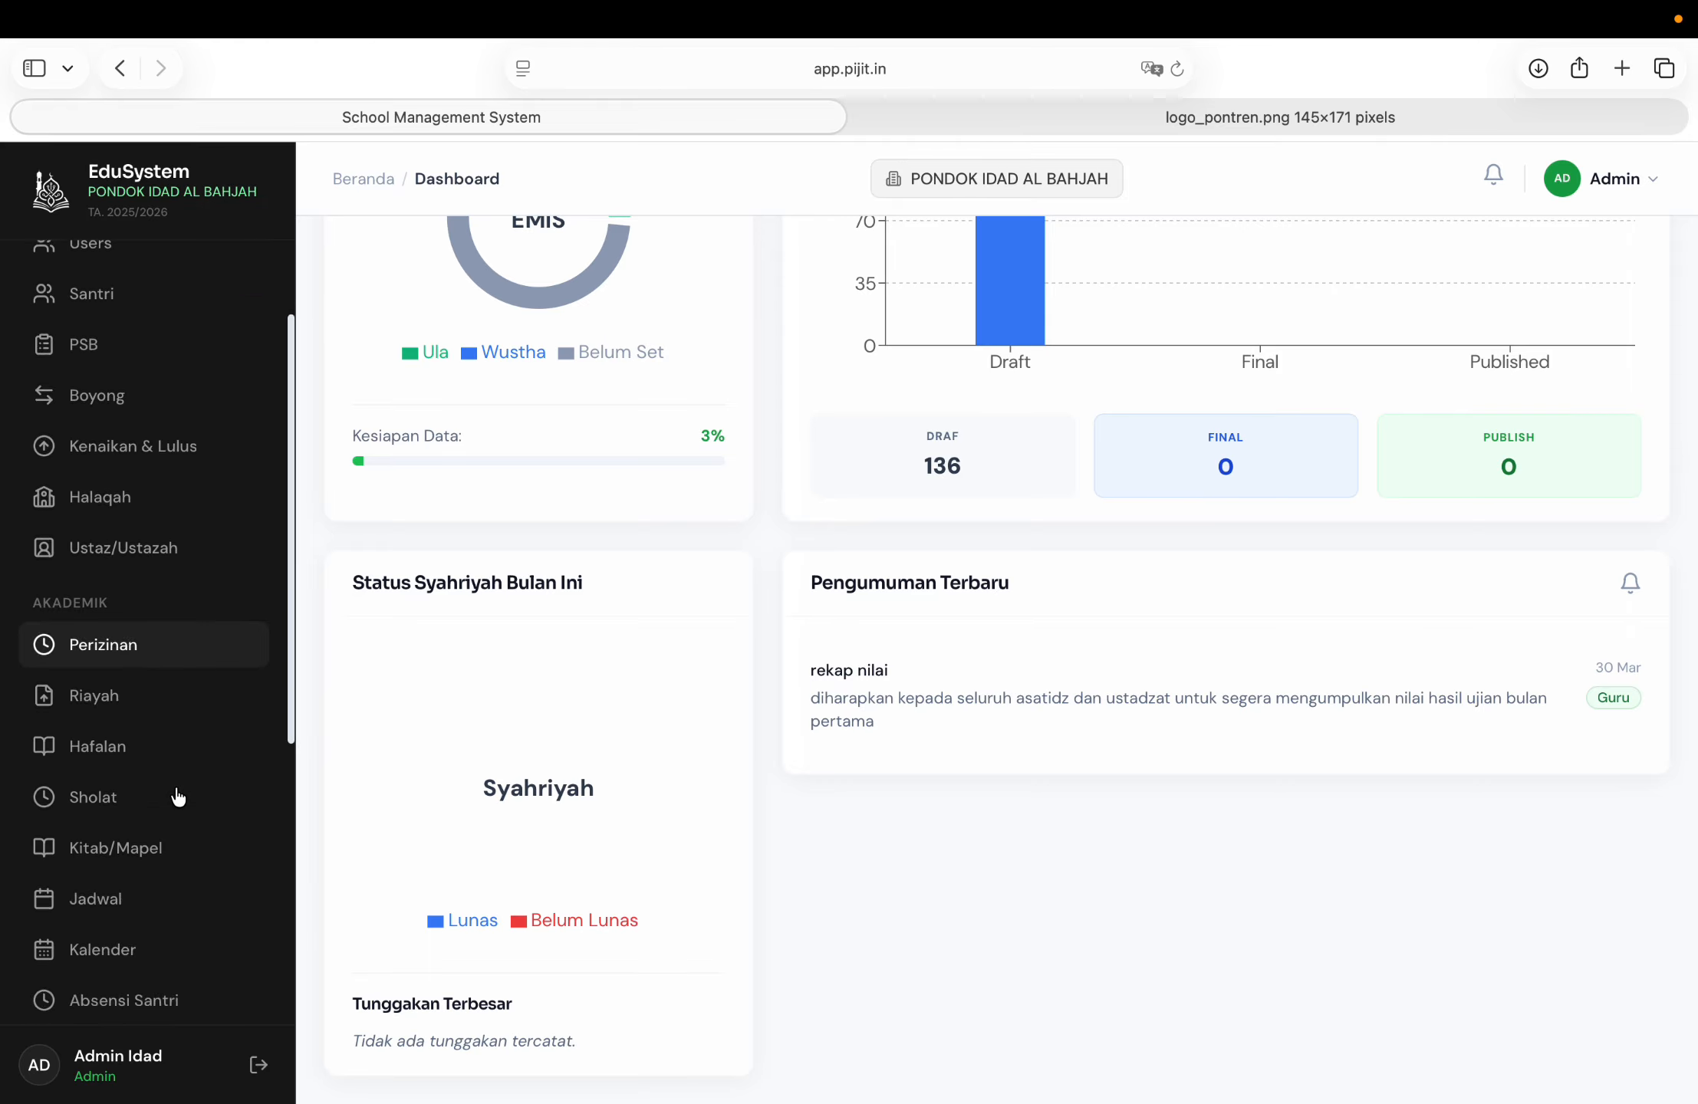
{"action": "scroll", "coordinate": [154, 716], "scroll_direction": "up", "scroll_amount": 10}
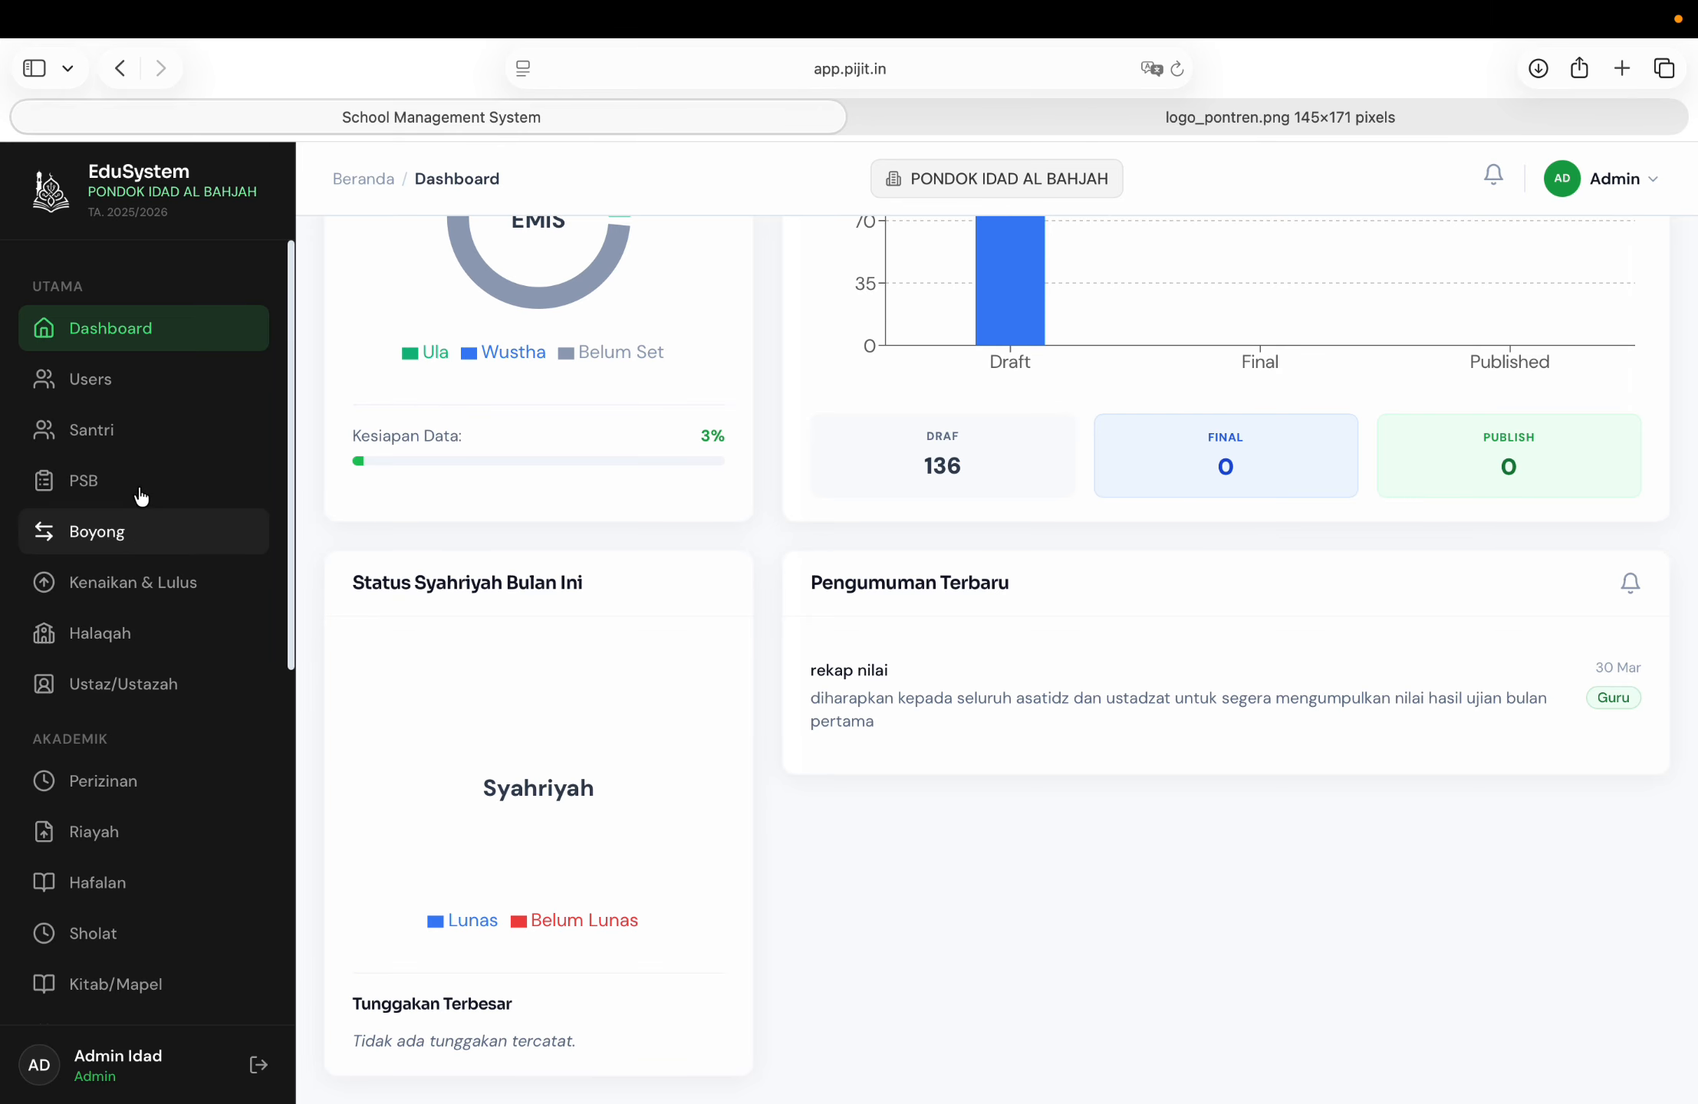
{"action": "left_click", "coordinate": [130, 439]}
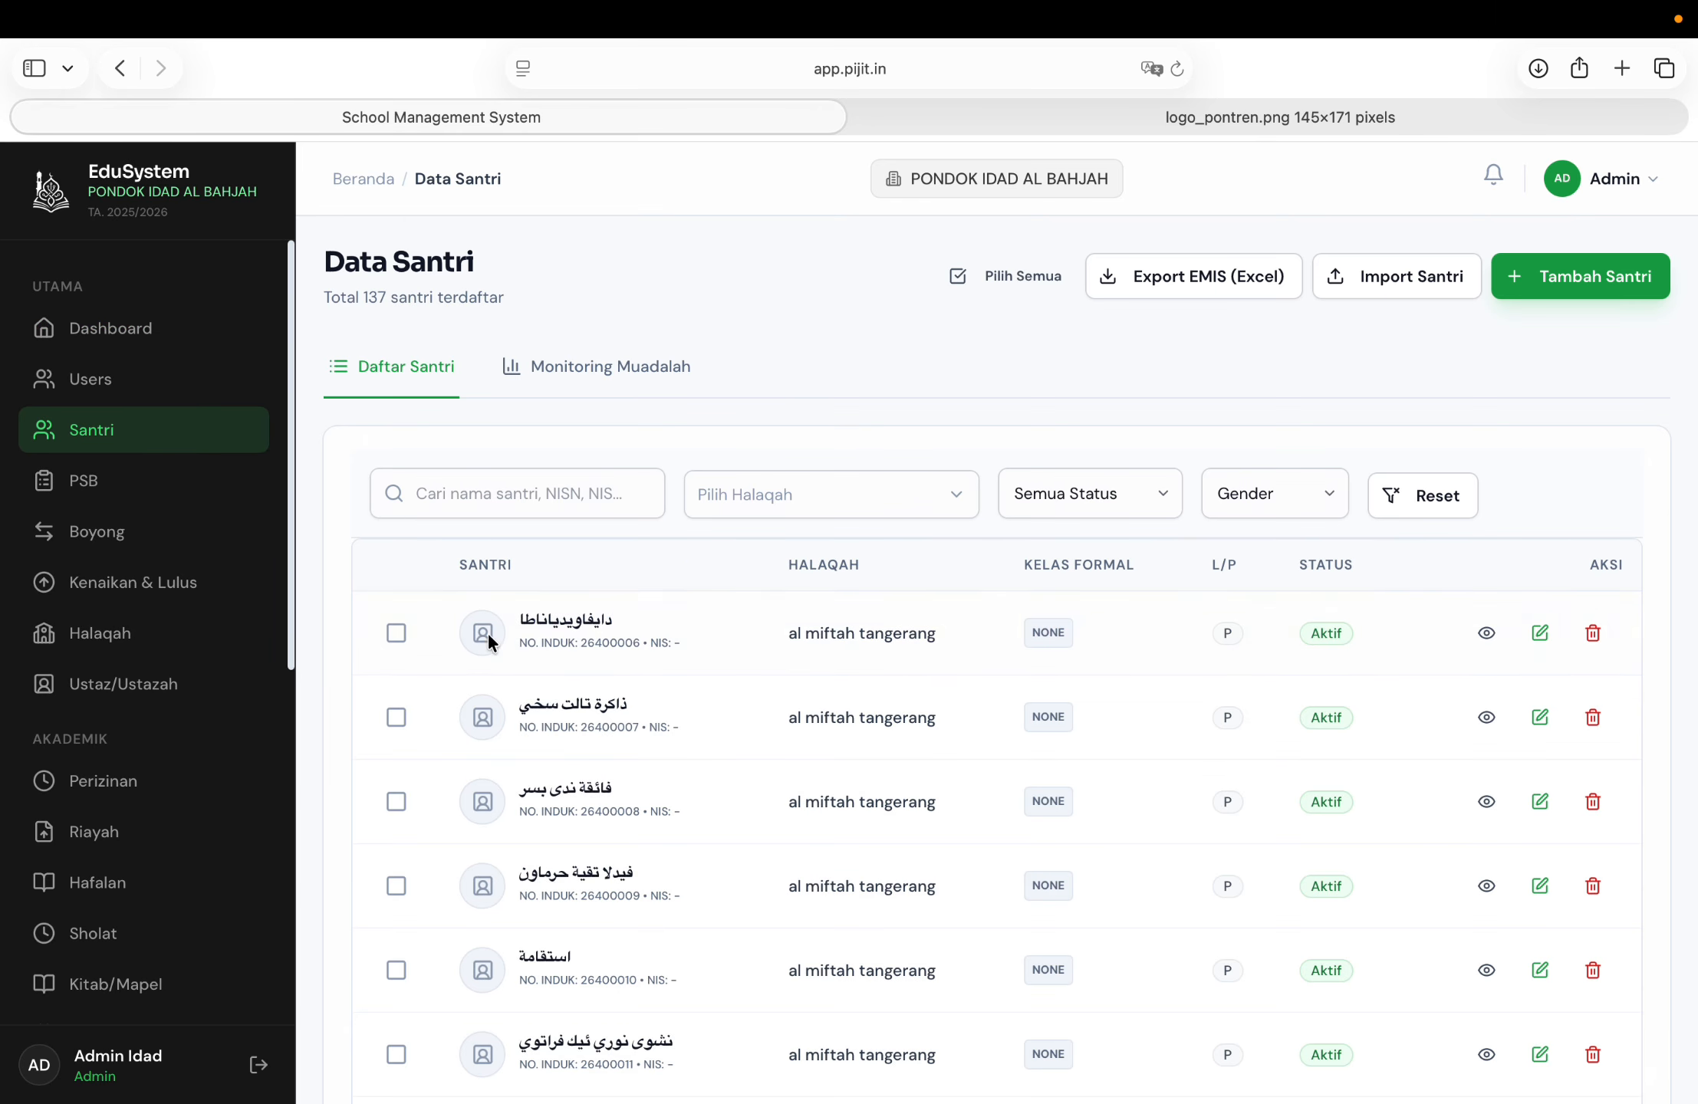
{"action": "scroll", "coordinate": [123, 571], "scroll_direction": "down", "scroll_amount": 5}
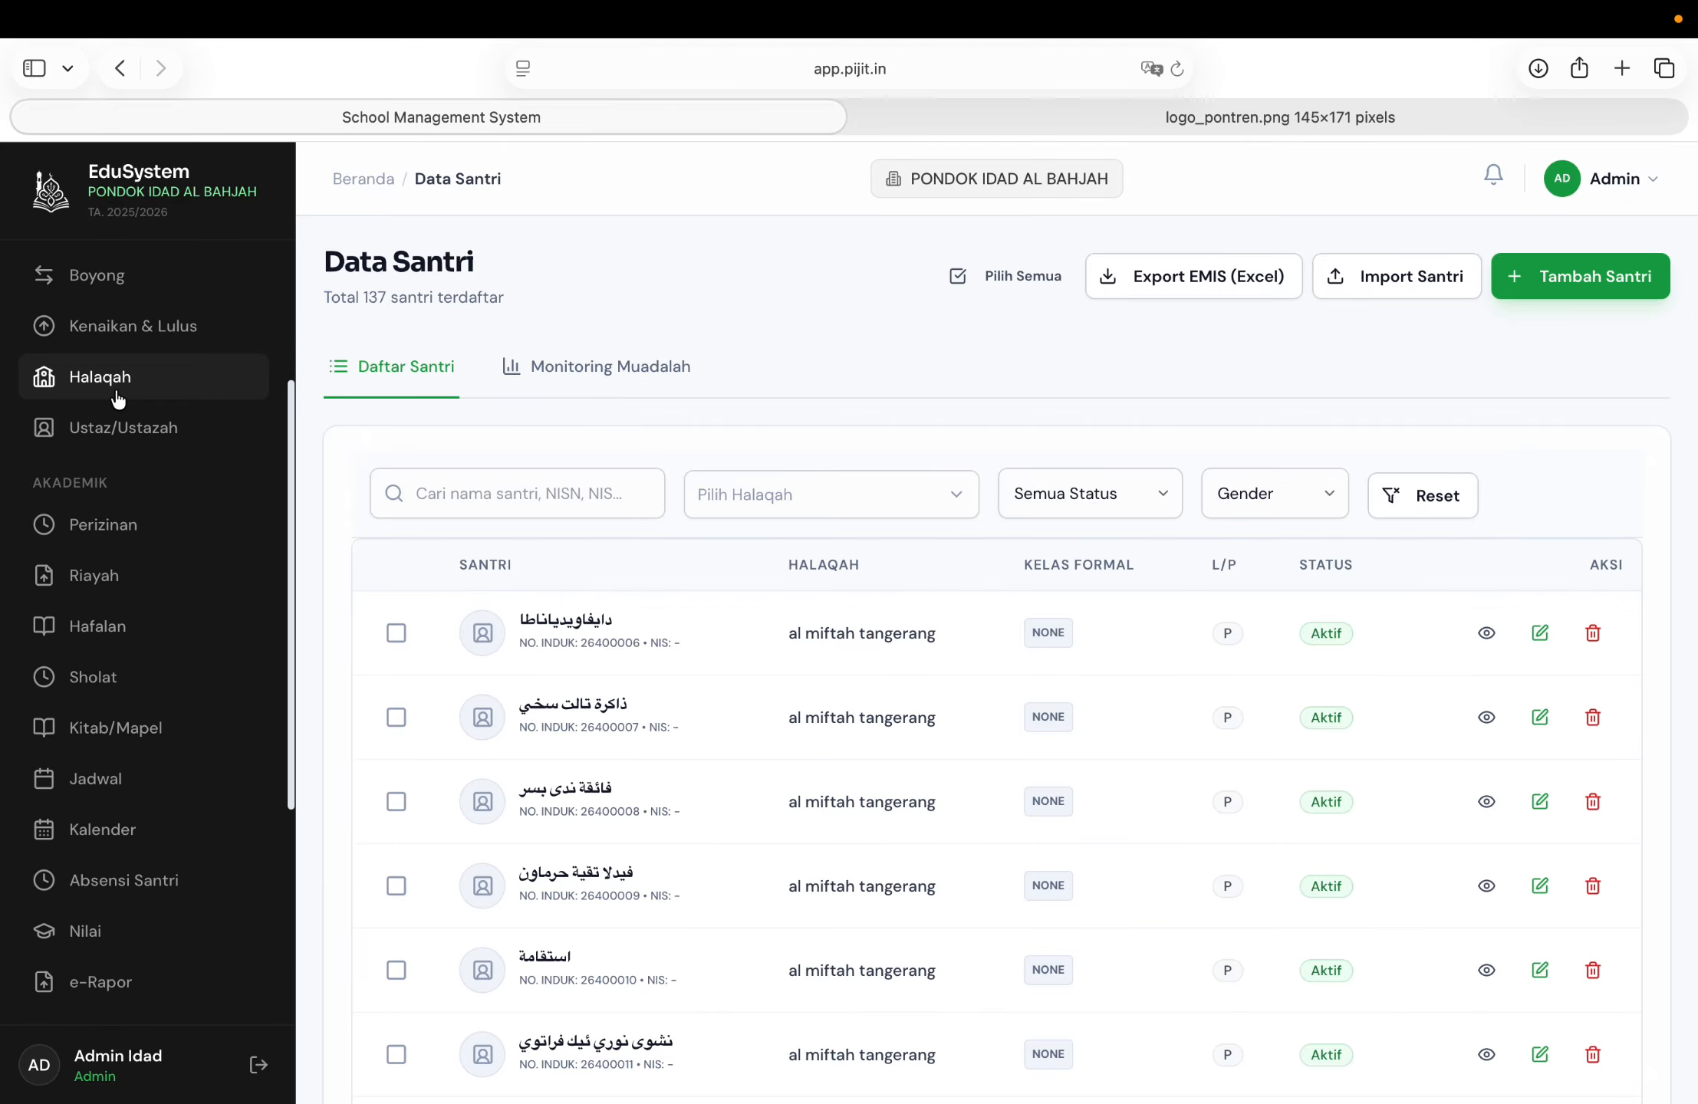
{"action": "left_click", "coordinate": [117, 393]}
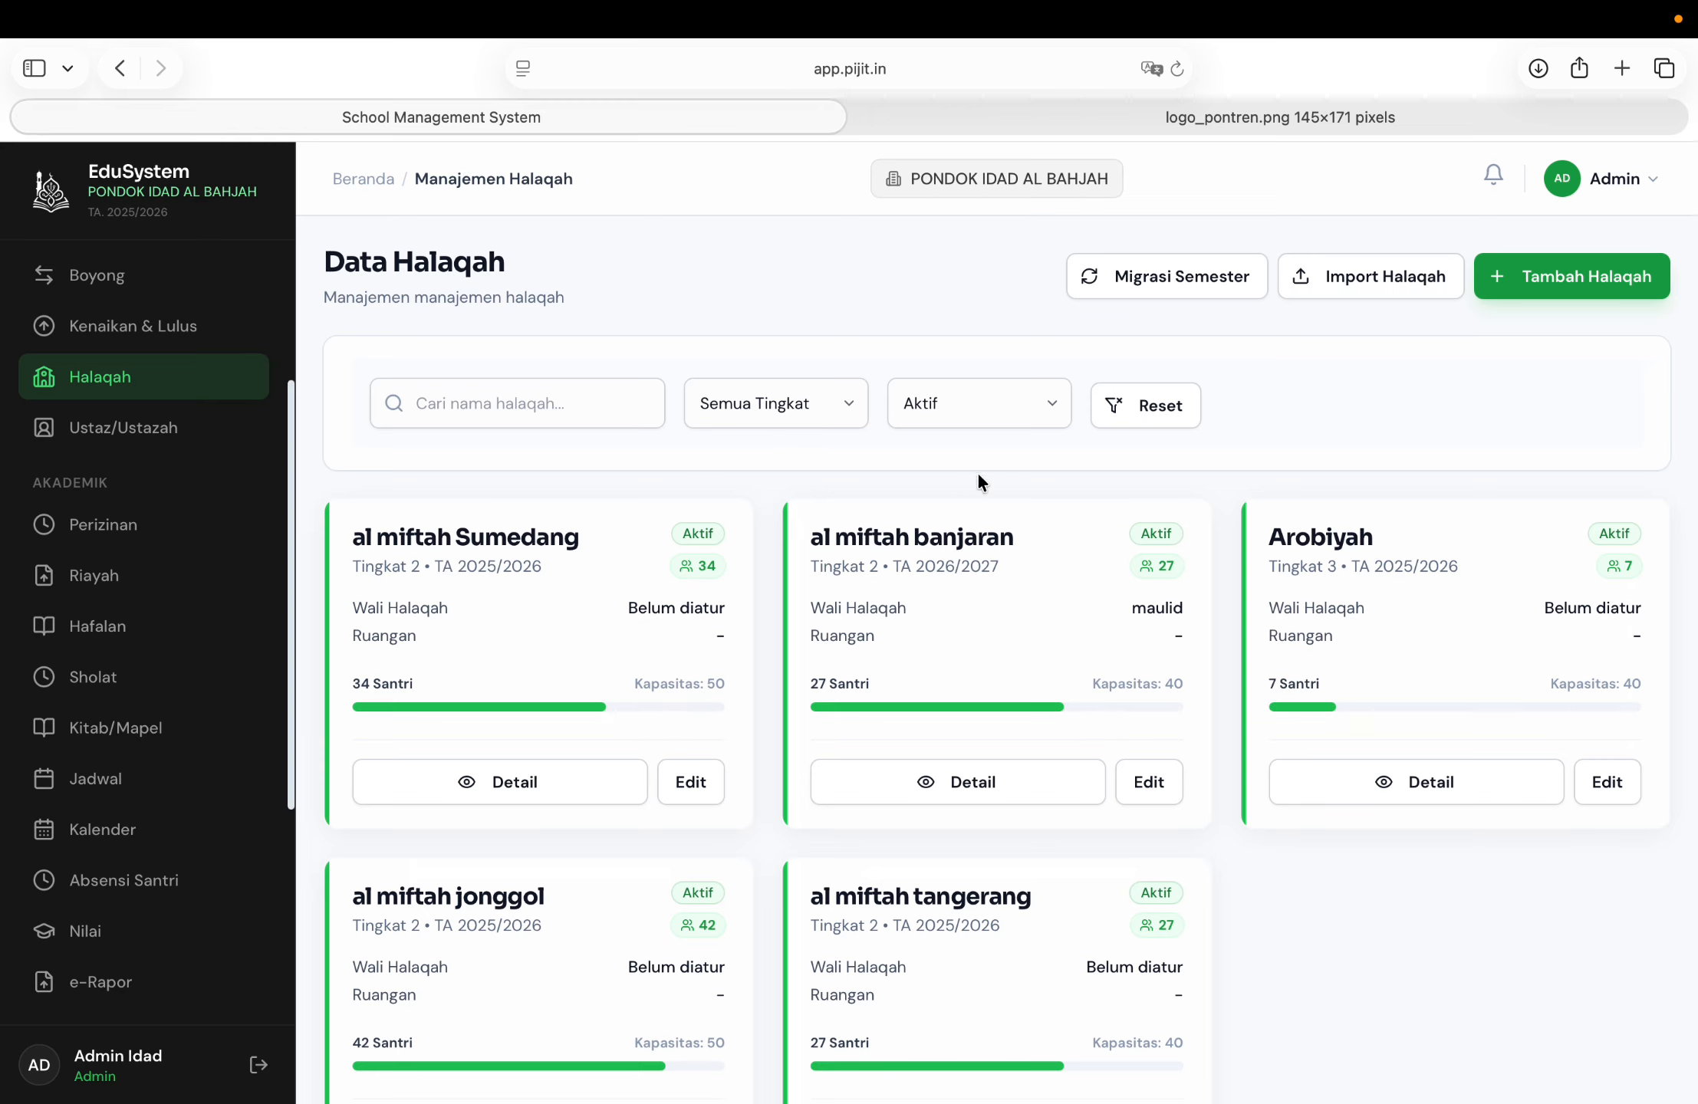
Step: Examine the new halaqah form's name, Tingkat, Semester and Wali Kelas fields, and cancel it to look over the existing halaqah
{"action": "left_click", "coordinate": [1529, 297]}
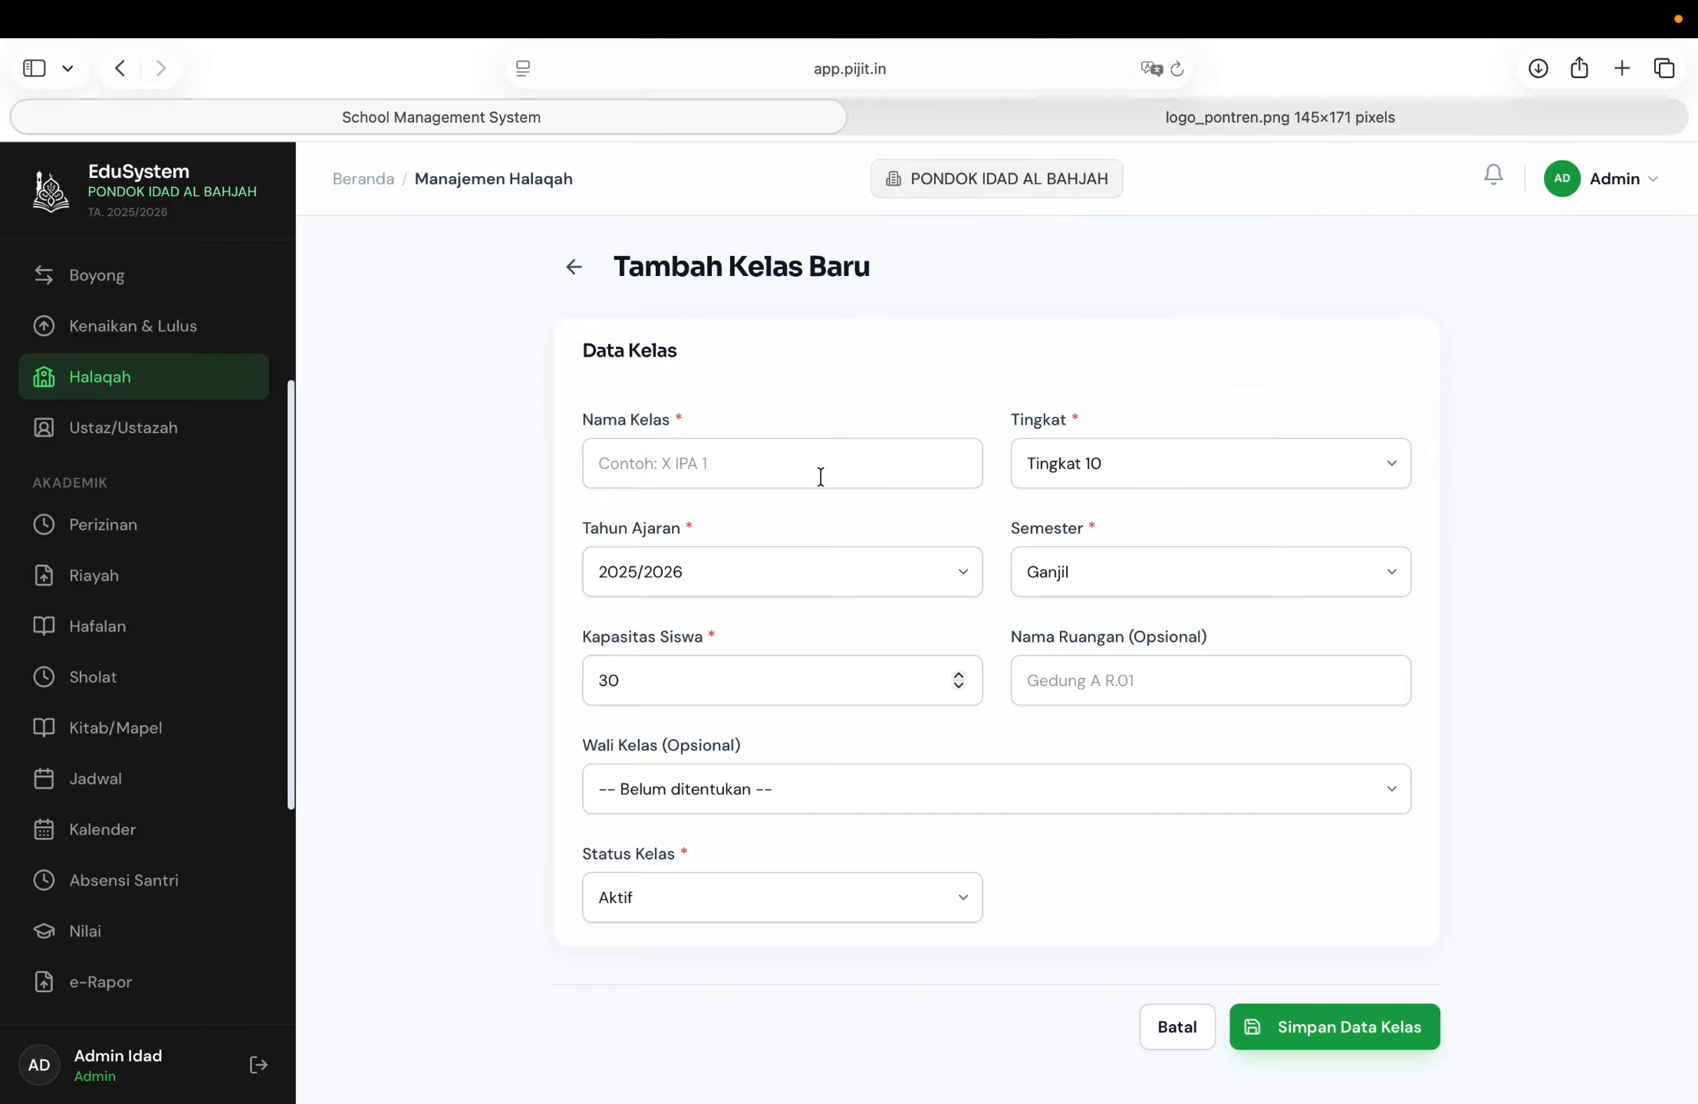
{"action": "left_click", "coordinate": [732, 473]}
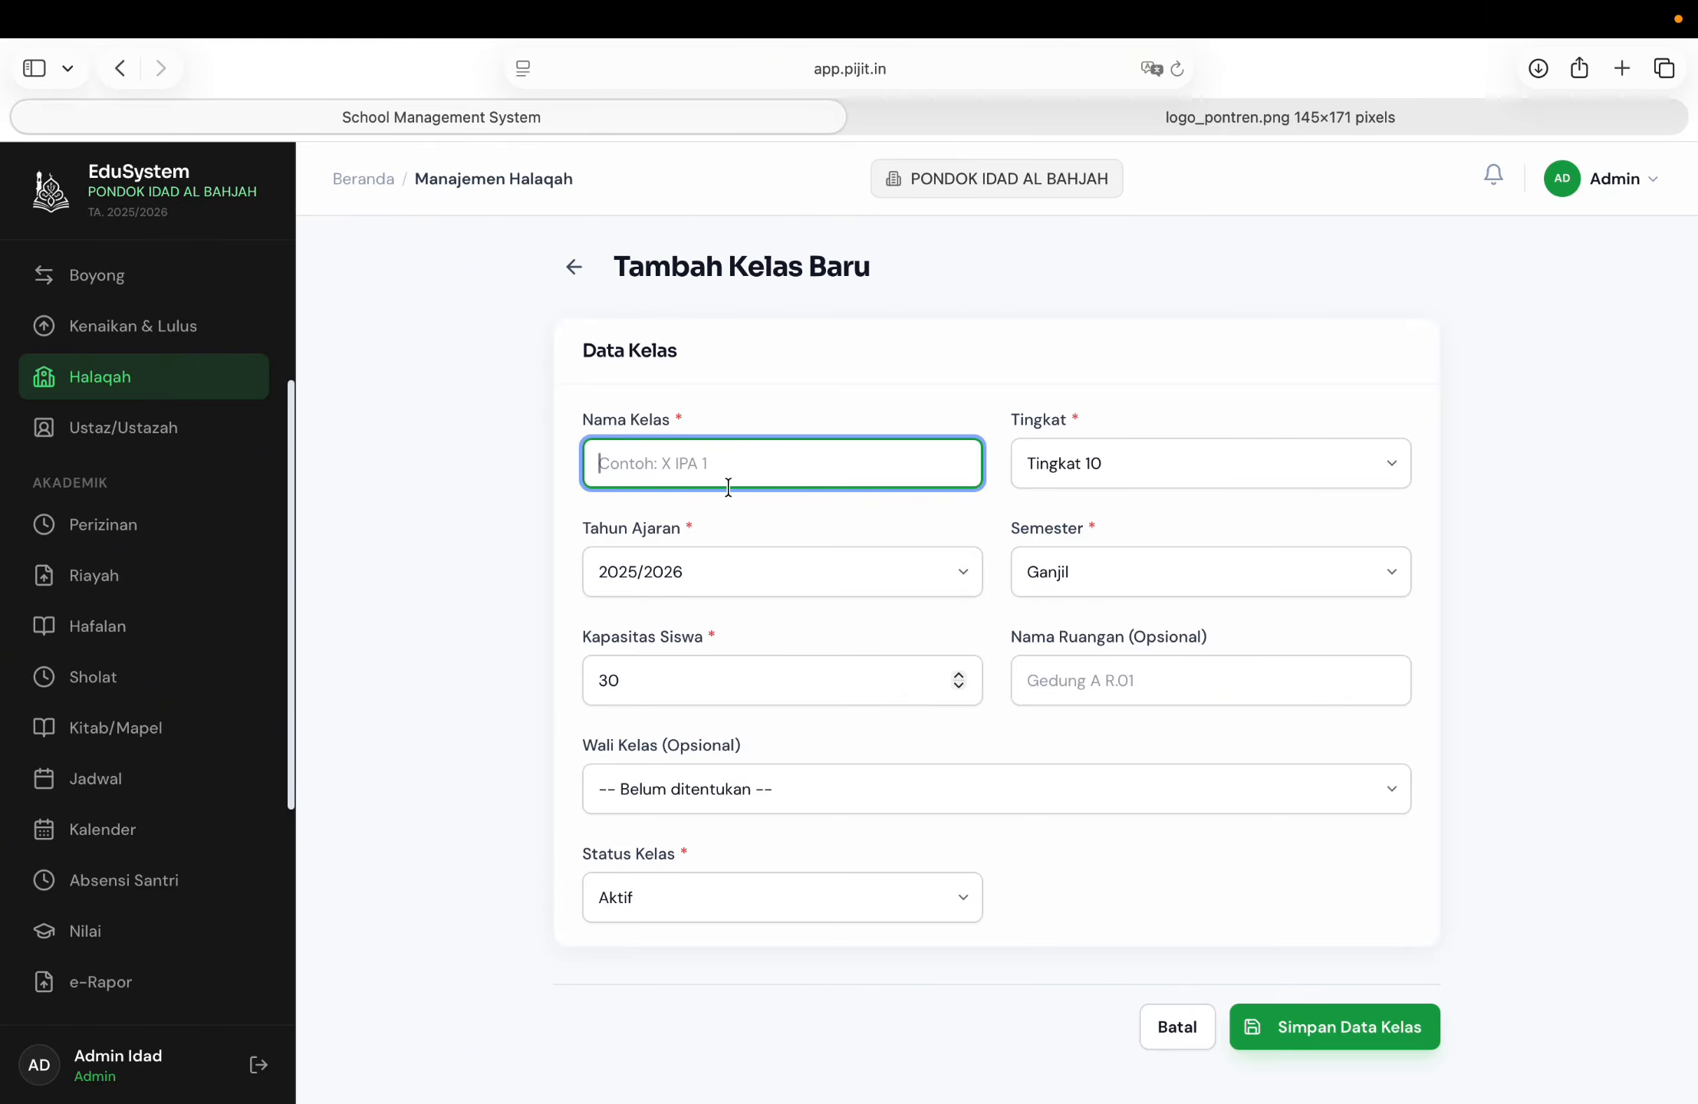
{"action": "left_click", "coordinate": [1100, 473]}
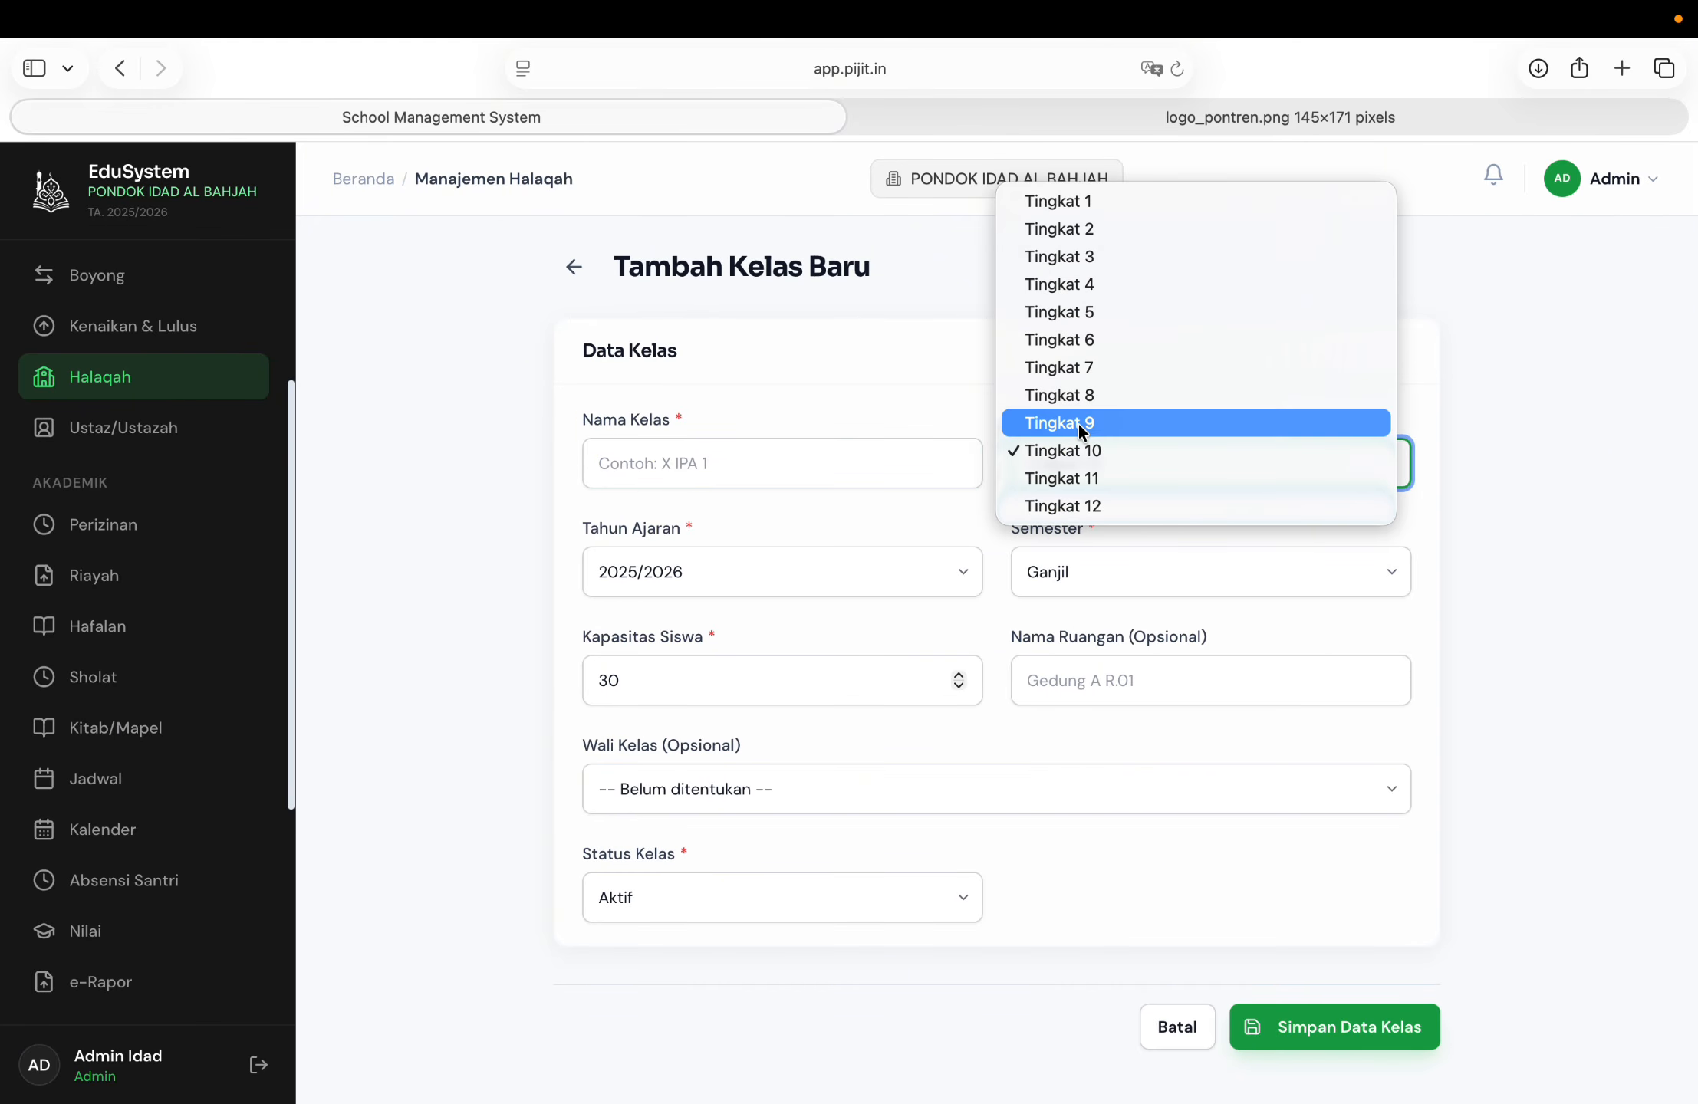
{"action": "left_click", "coordinate": [882, 514]}
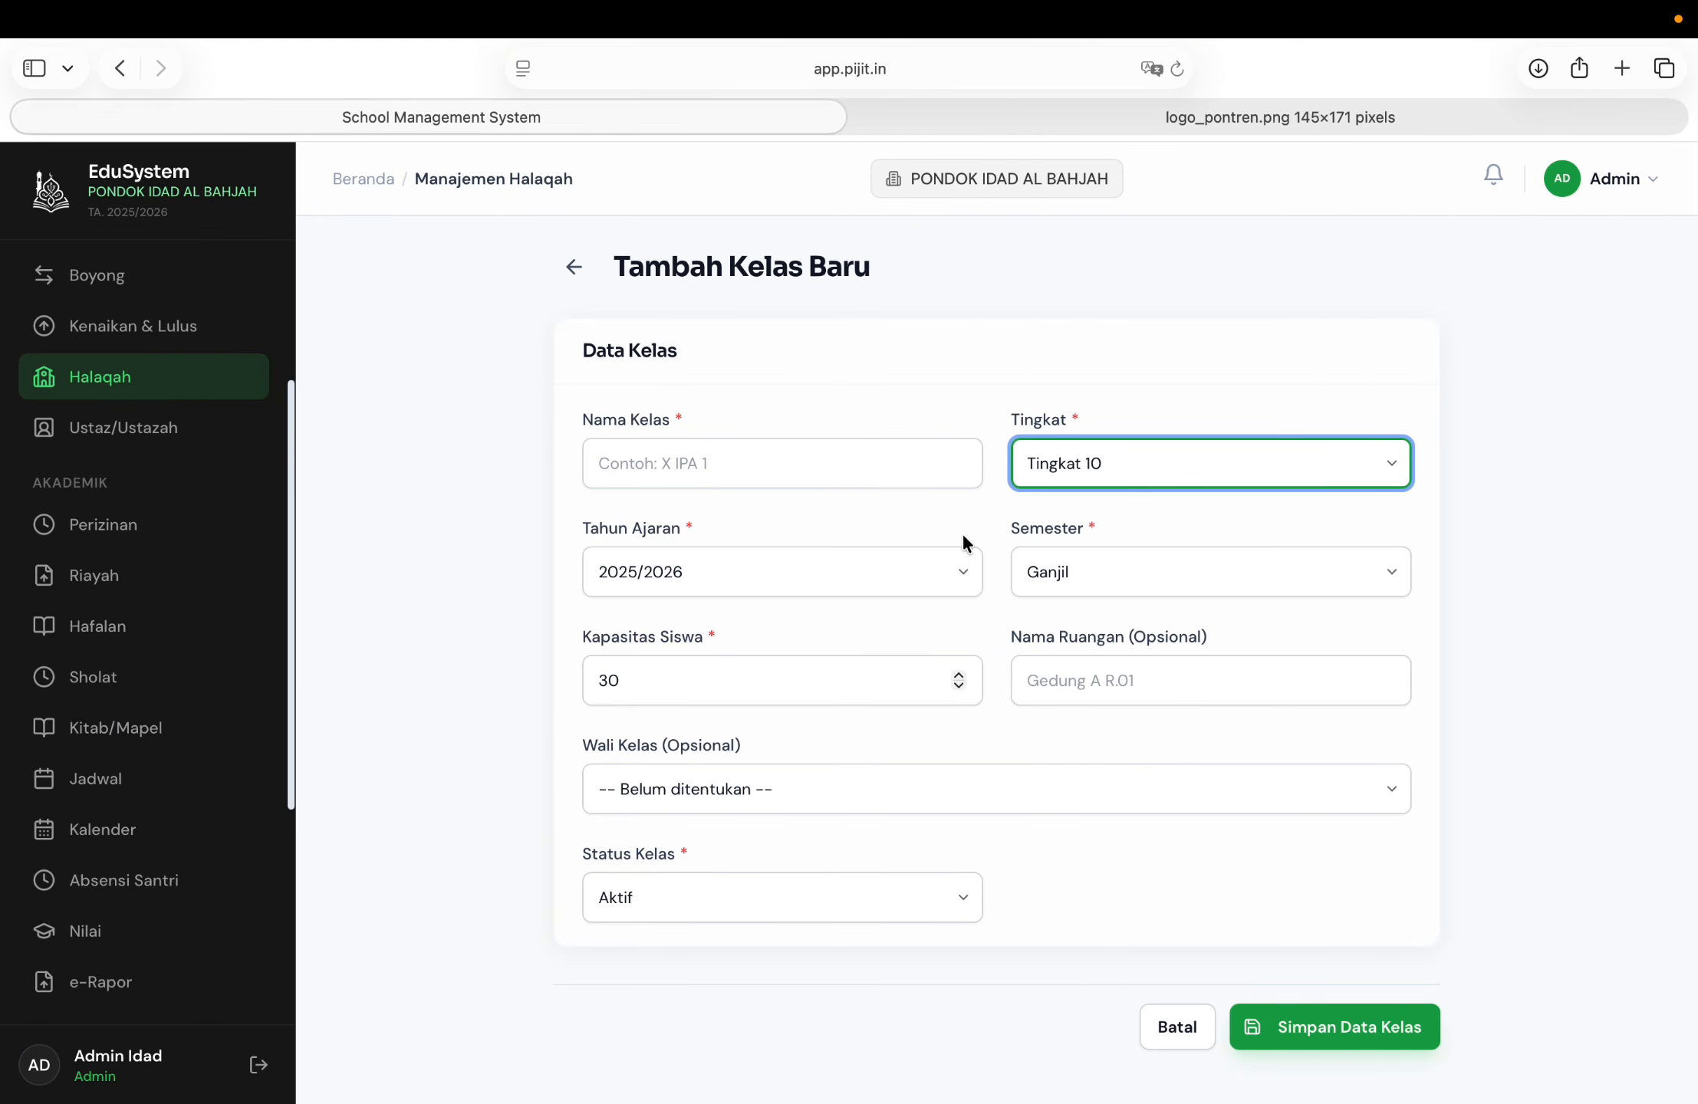
{"action": "left_click", "coordinate": [1131, 566]}
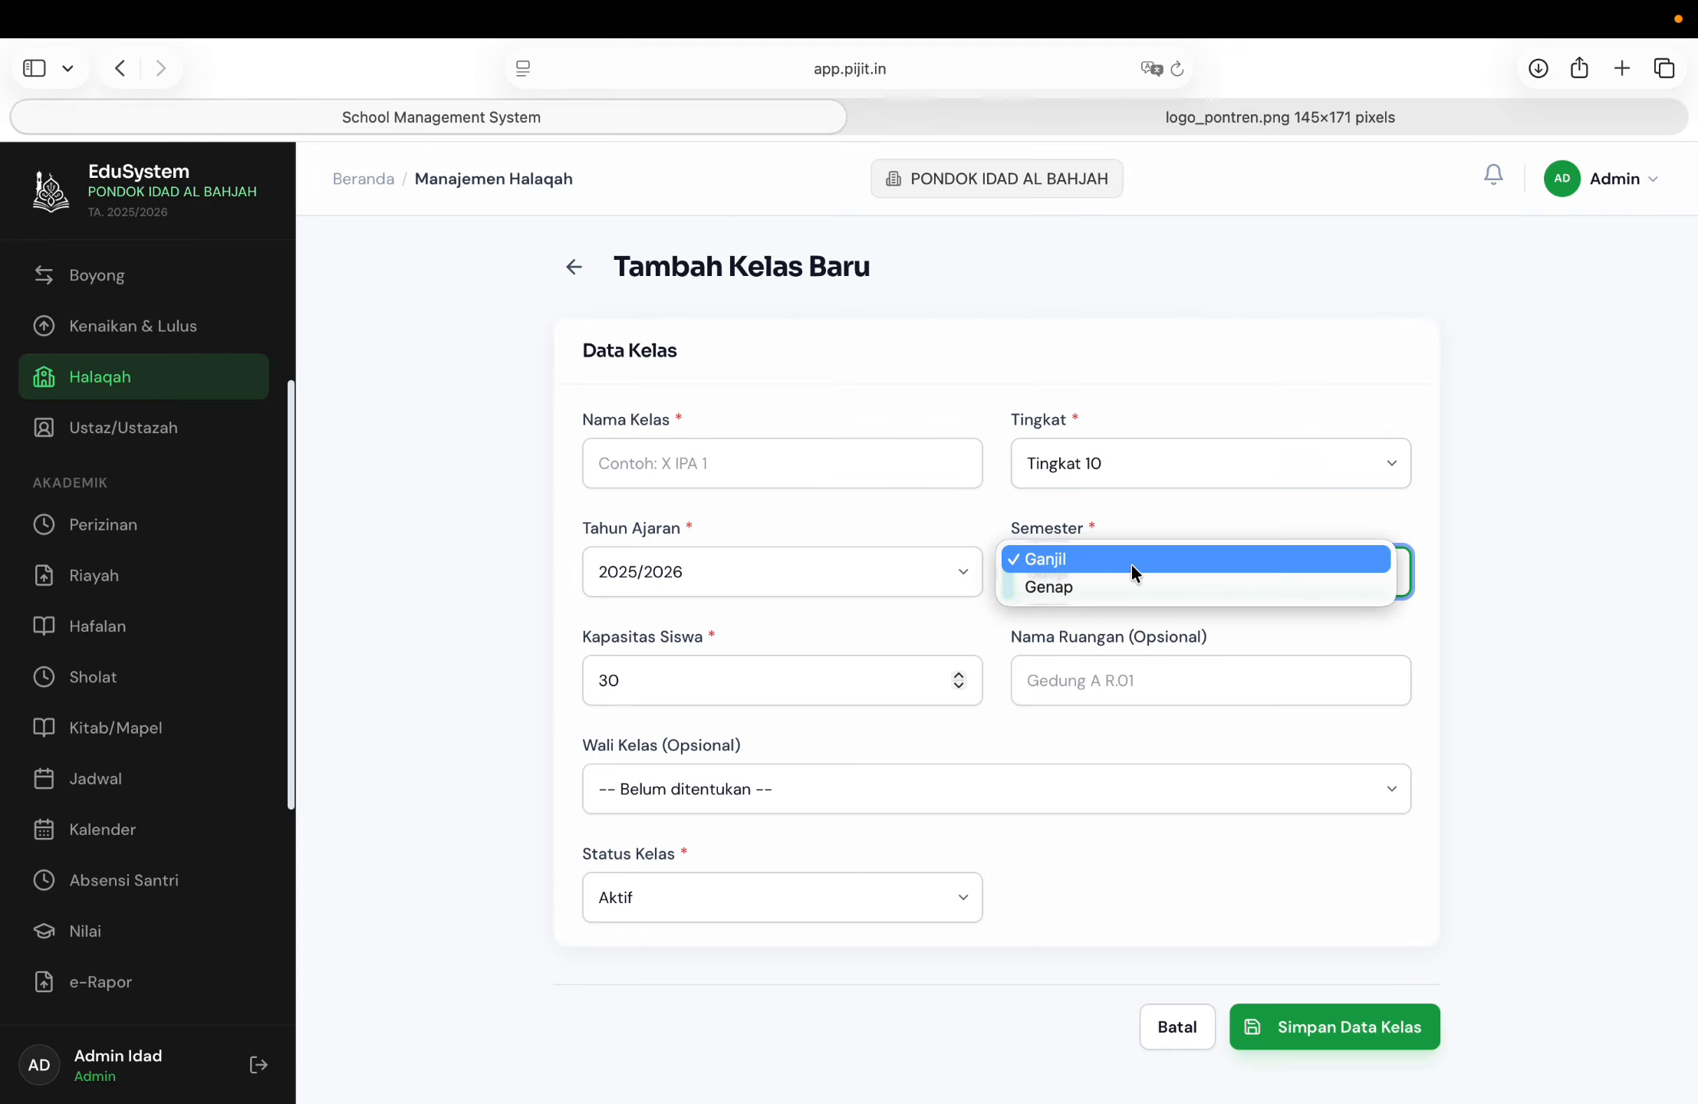
{"action": "left_click", "coordinate": [878, 642]}
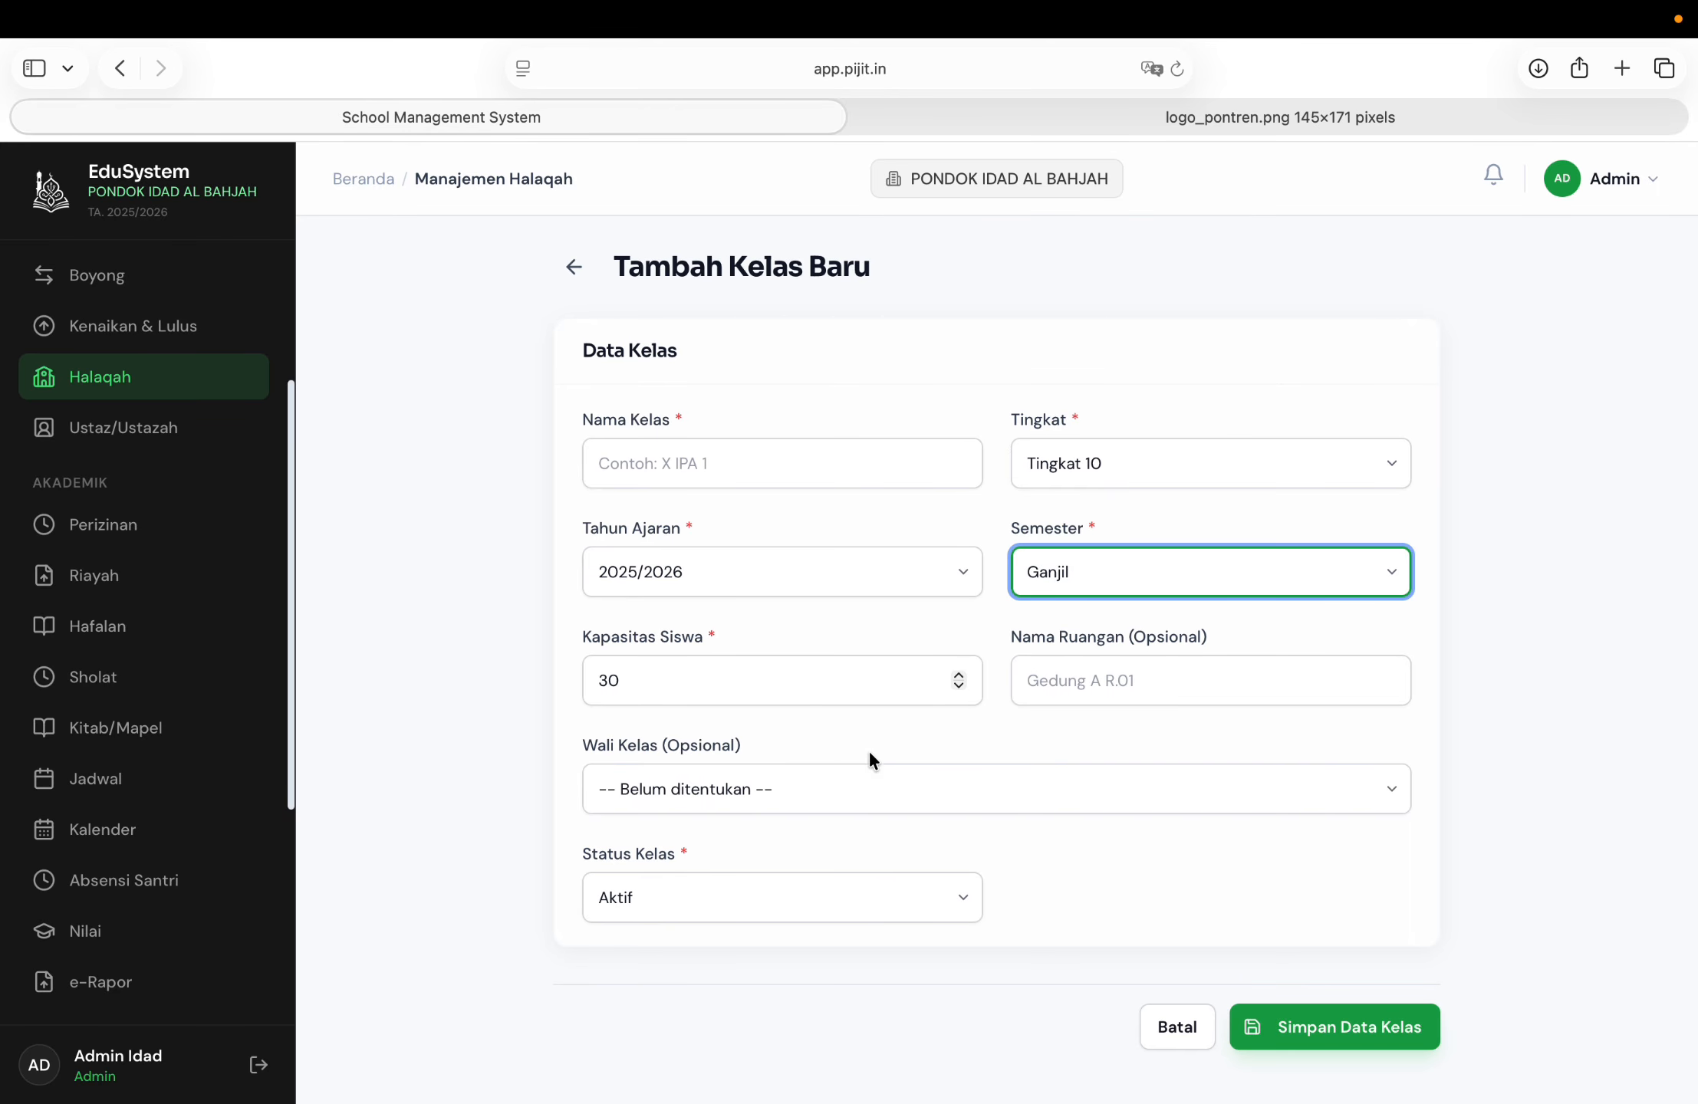
{"action": "left_click", "coordinate": [855, 790]}
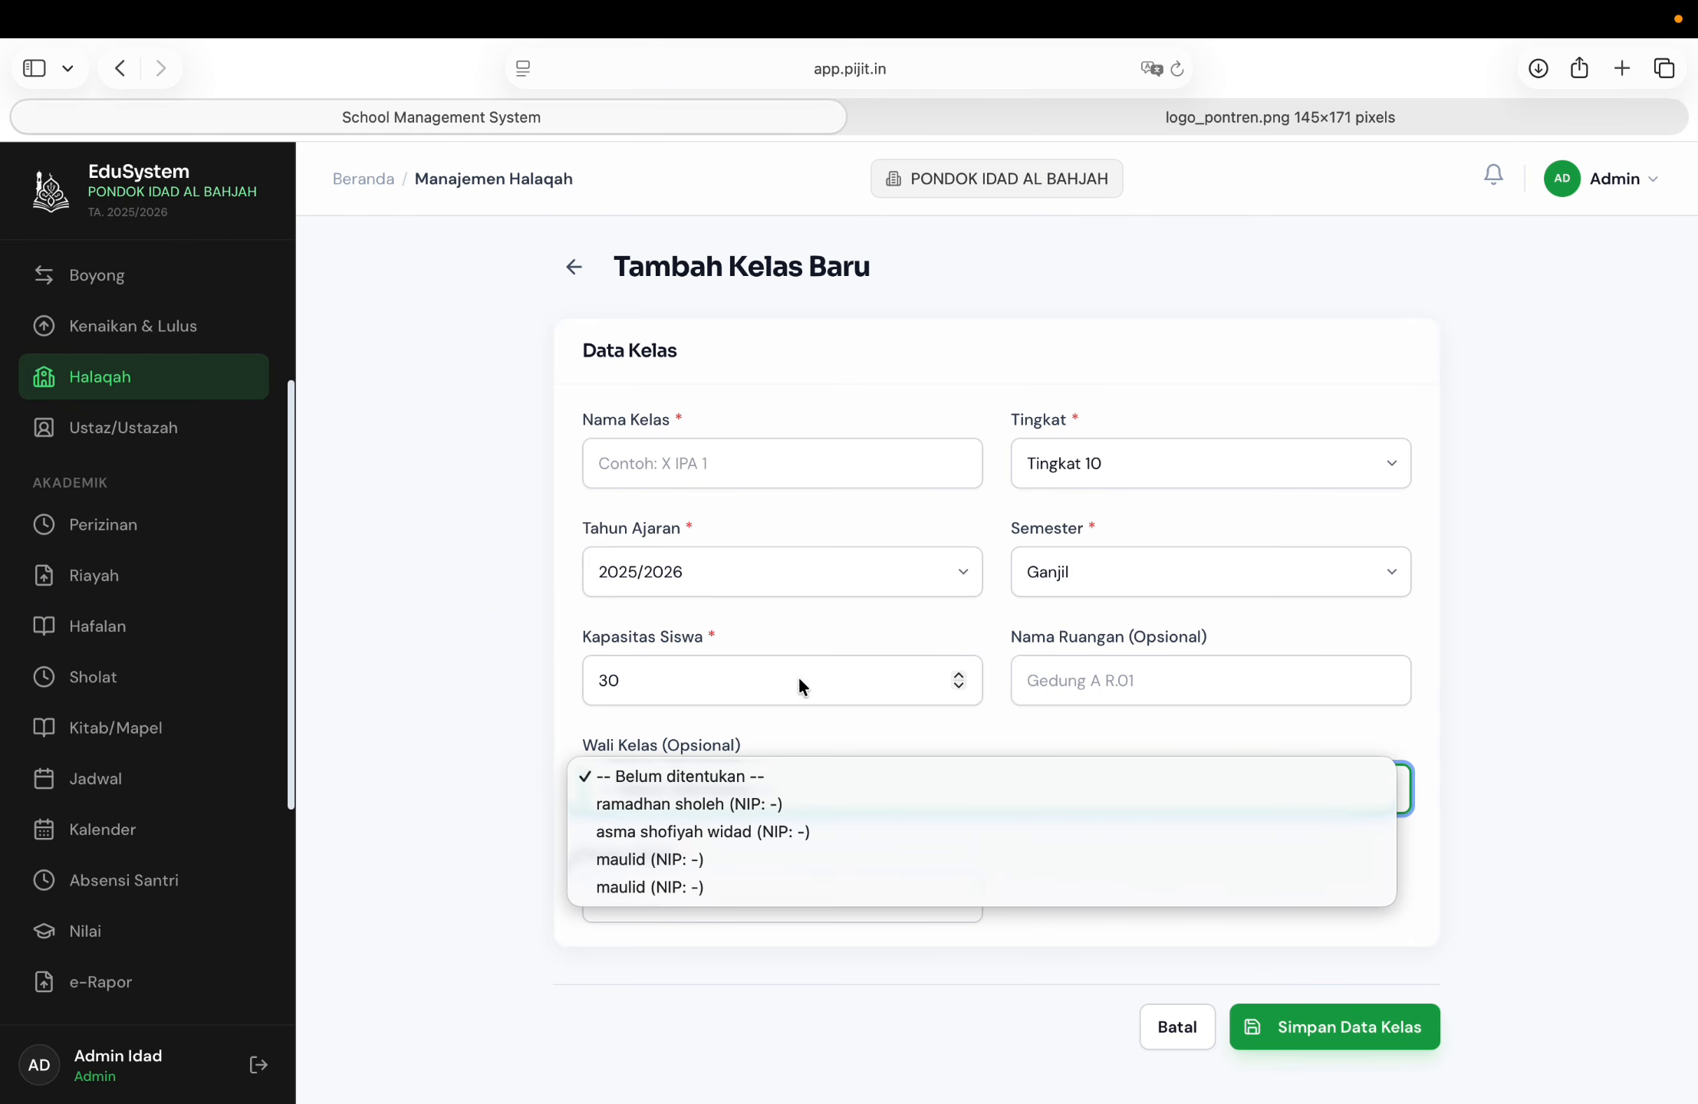
{"action": "left_click", "coordinate": [408, 665]}
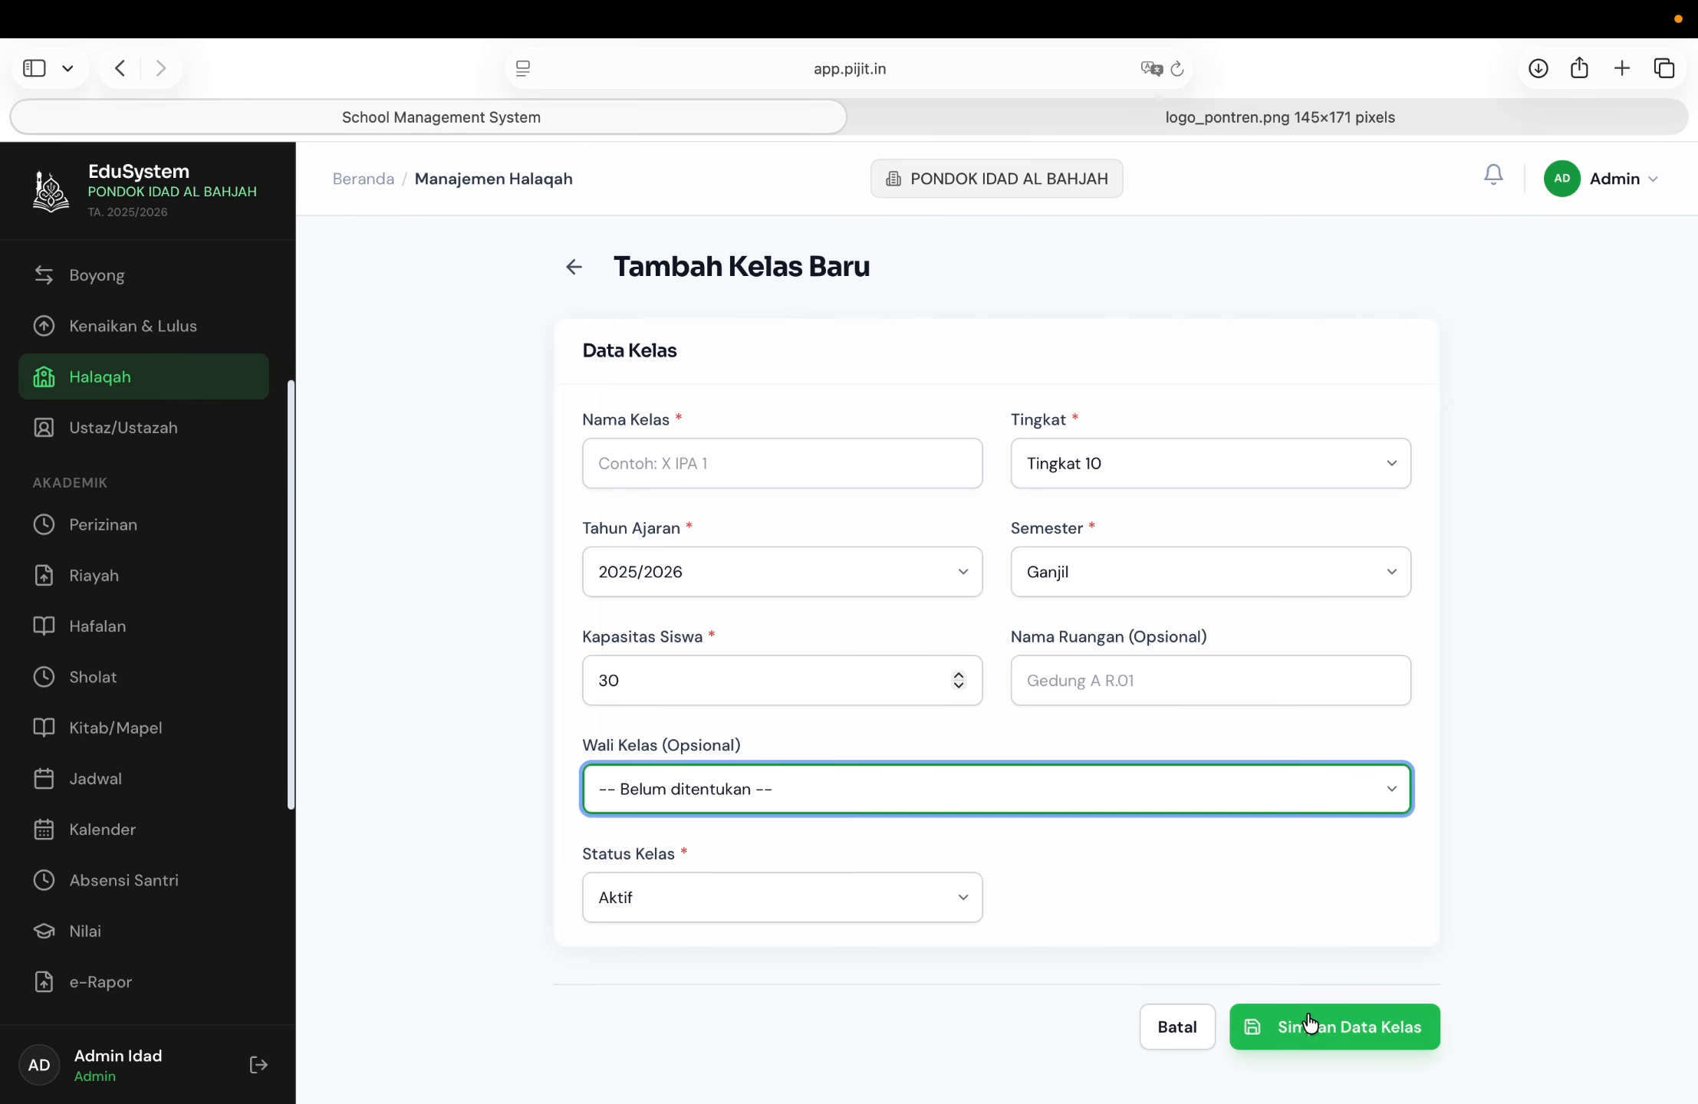
{"action": "left_click", "coordinate": [1177, 1028]}
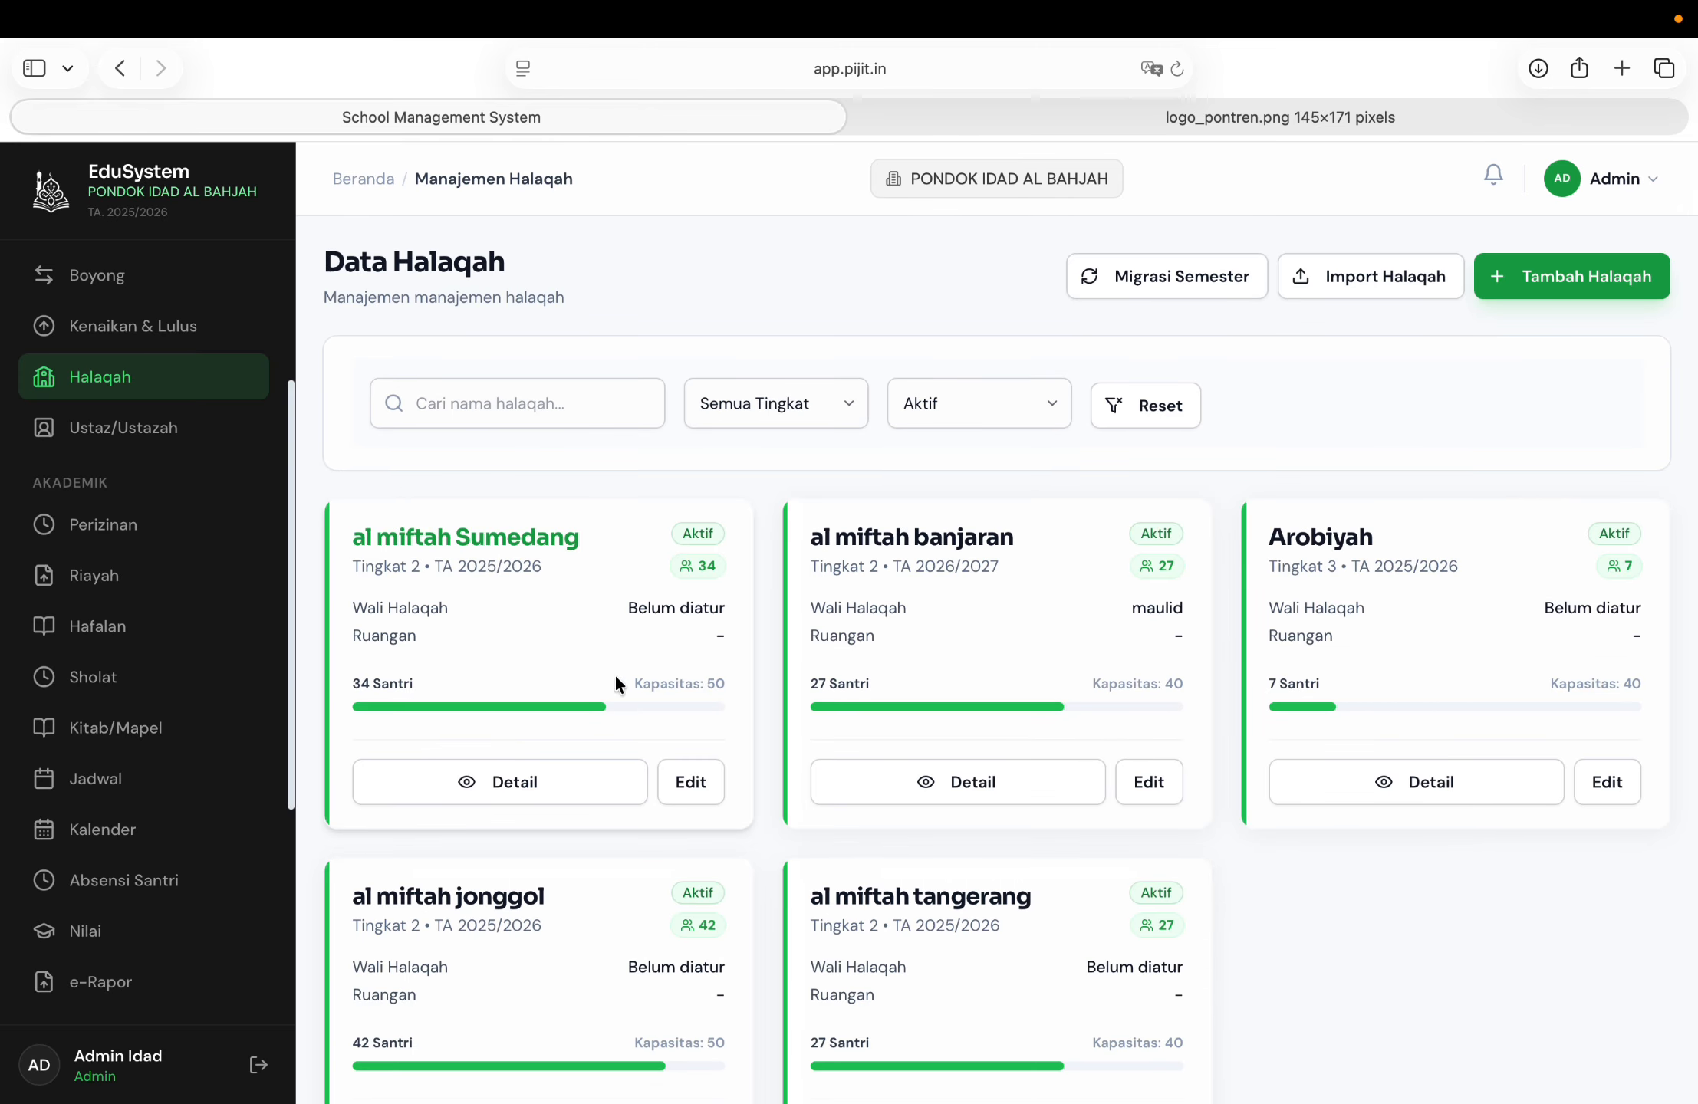
{"action": "scroll", "coordinate": [629, 690], "scroll_direction": "down", "scroll_amount": 3}
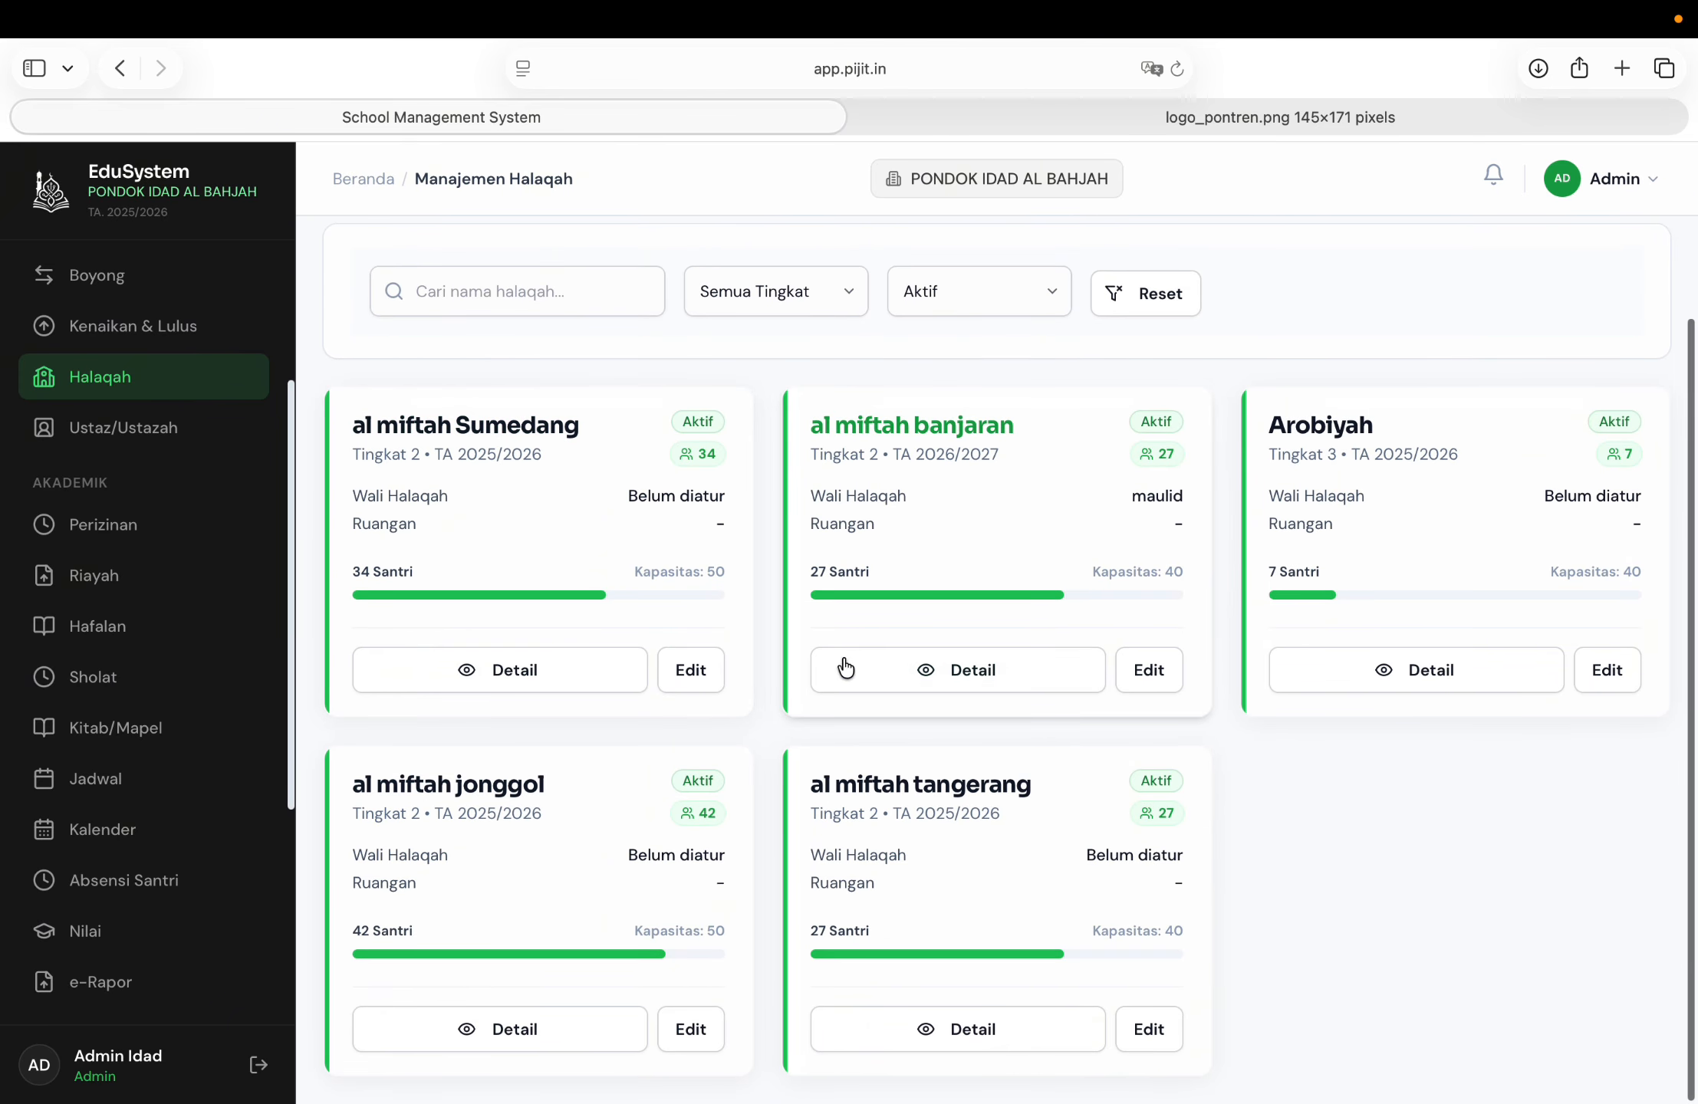
Step: Return to the Santri data page and view the Excel upload dialog for importing santri, closing it without uploading
{"action": "scroll", "coordinate": [181, 653], "scroll_direction": "up", "scroll_amount": 1}
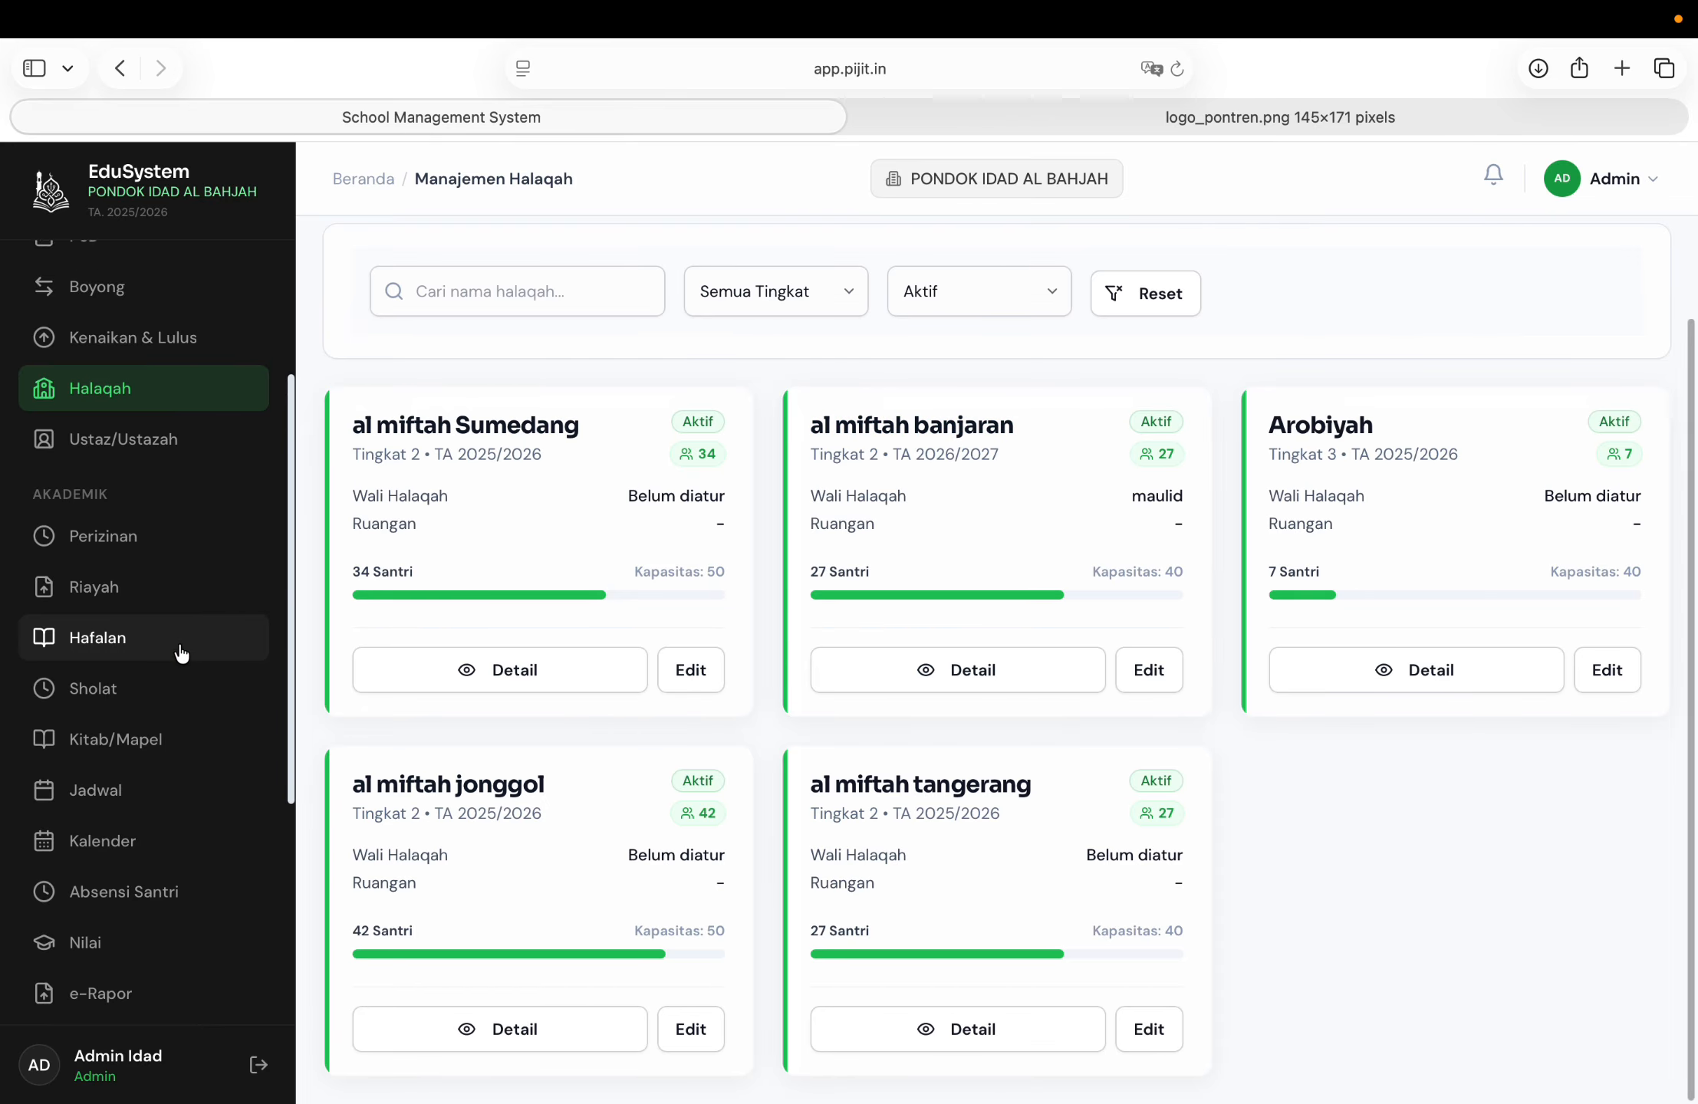
{"action": "scroll", "coordinate": [180, 653], "scroll_direction": "up", "scroll_amount": 5}
{"action": "left_click", "coordinate": [121, 431]}
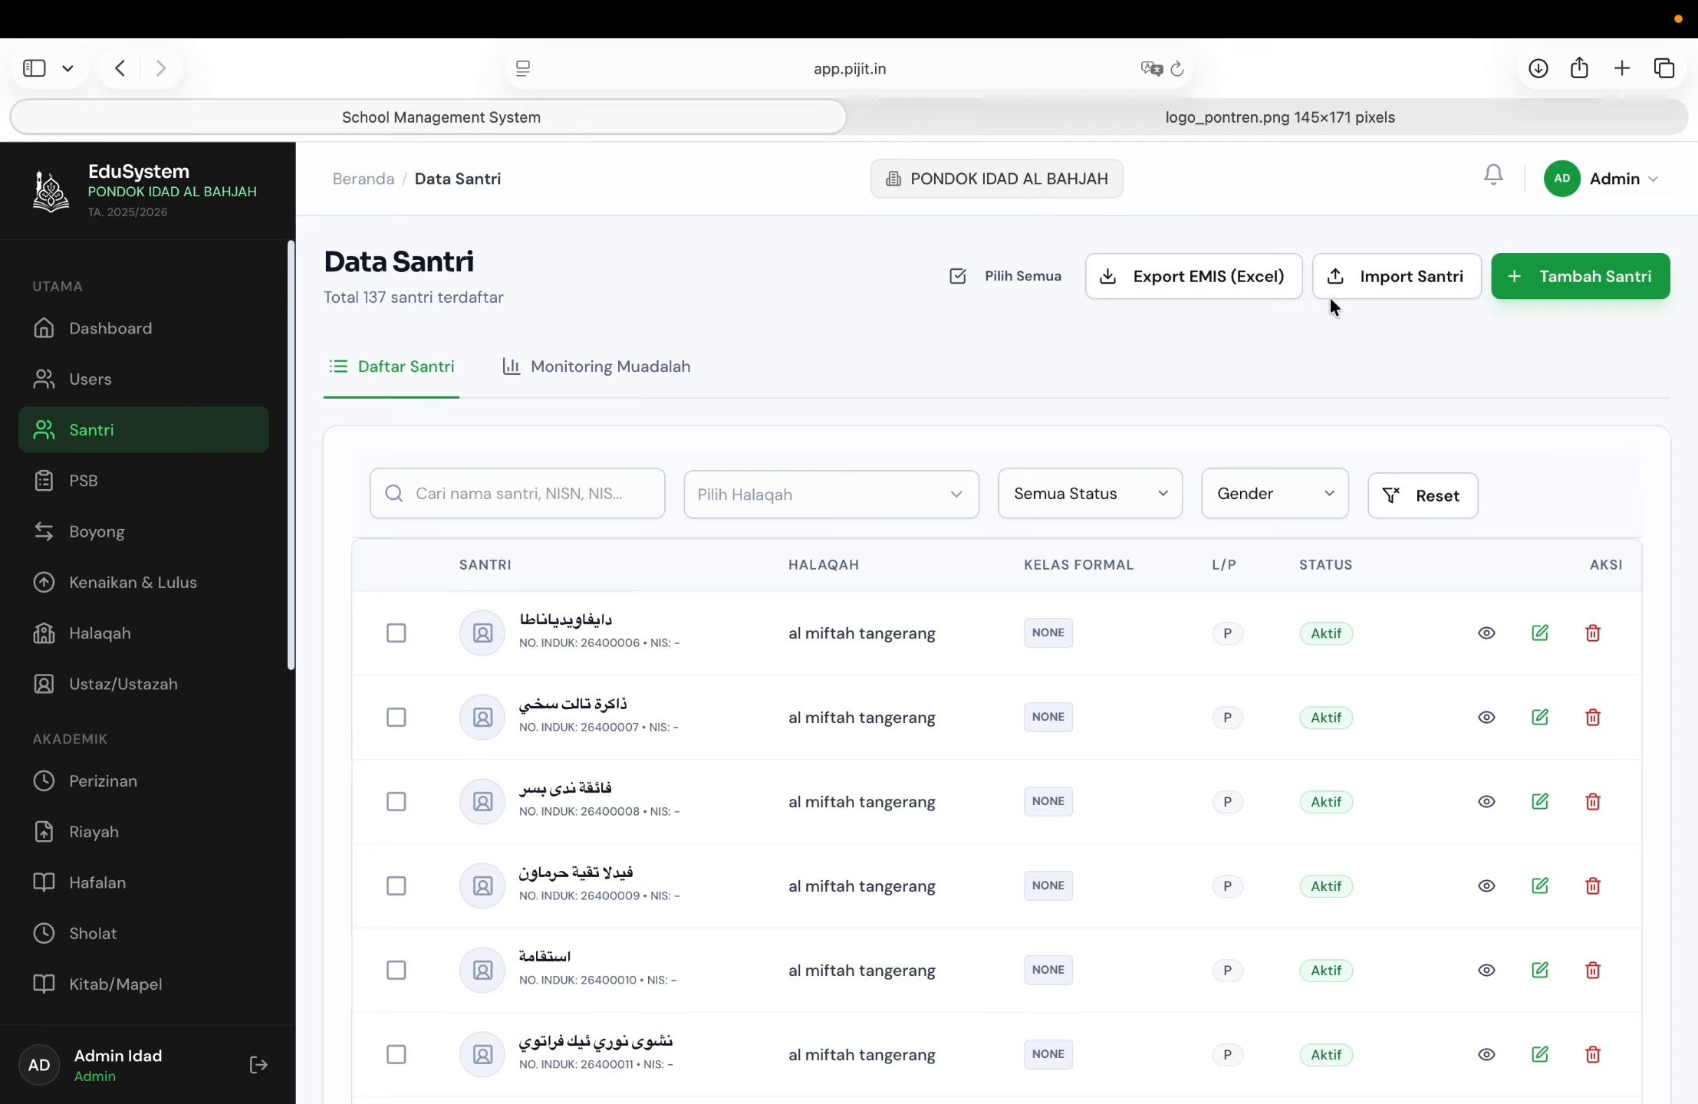
{"action": "left_click", "coordinate": [1432, 275]}
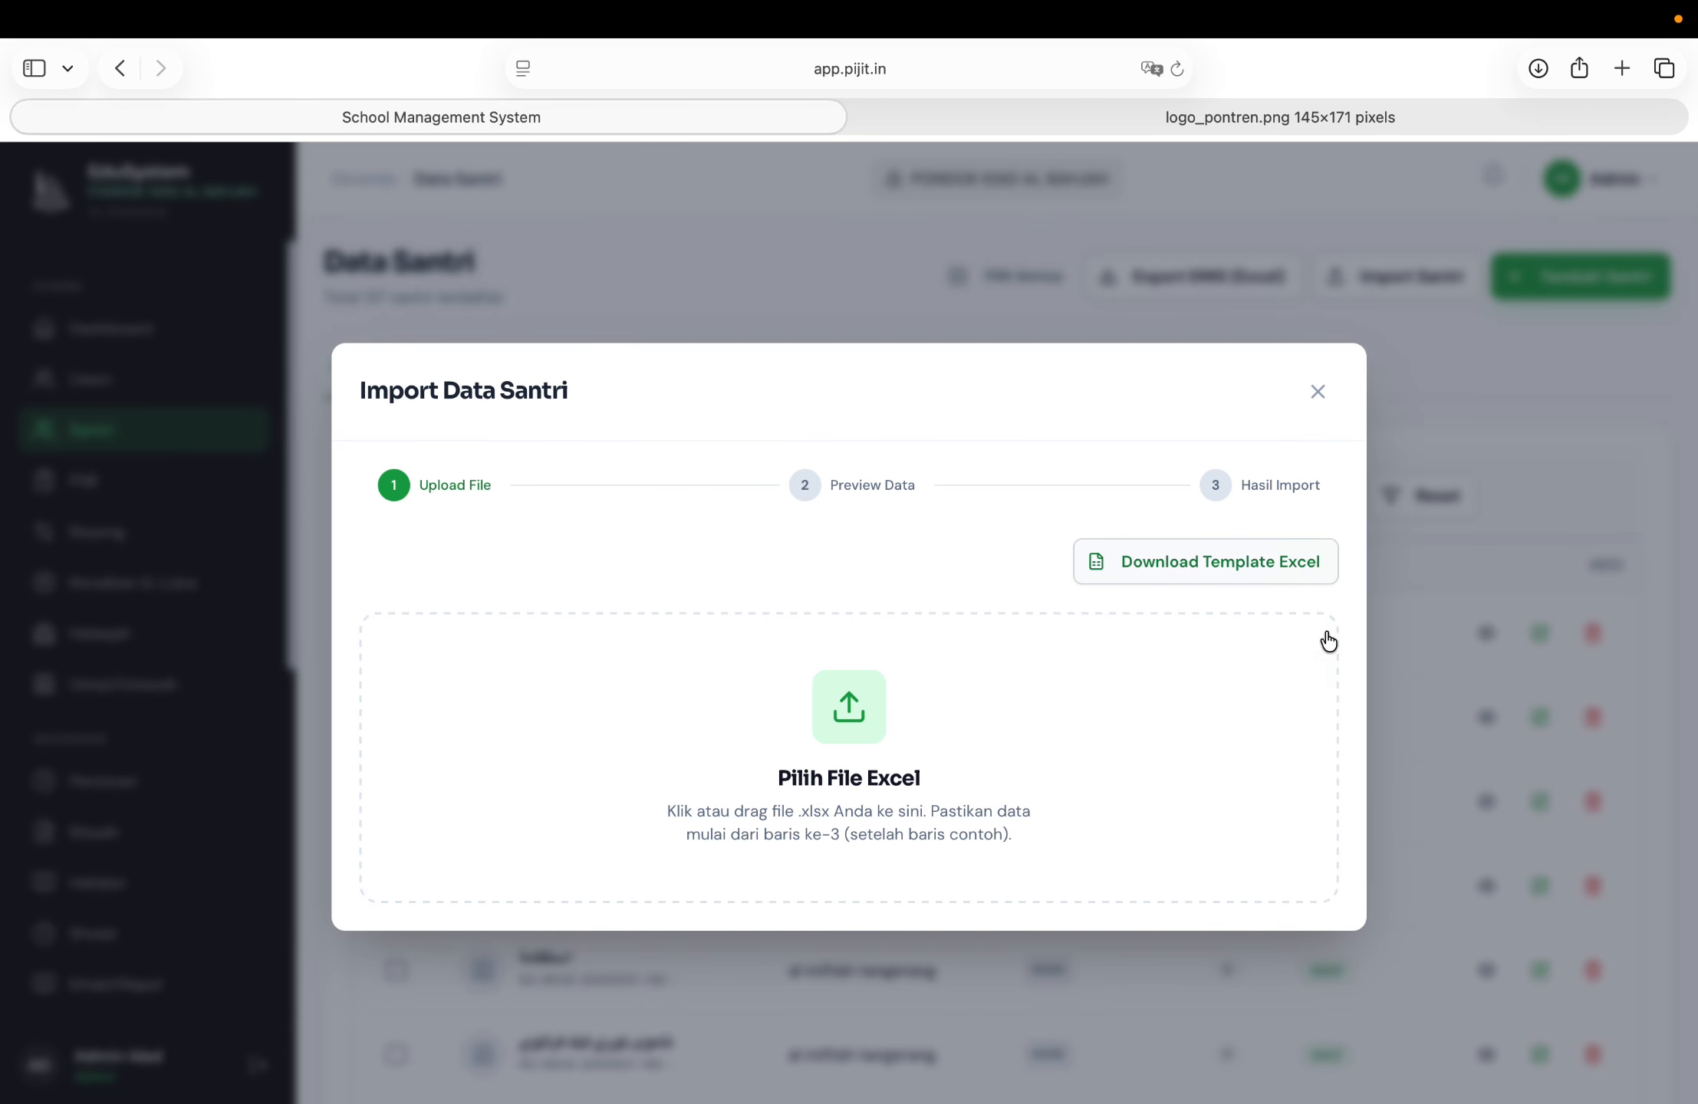
{"action": "left_click", "coordinate": [1315, 394]}
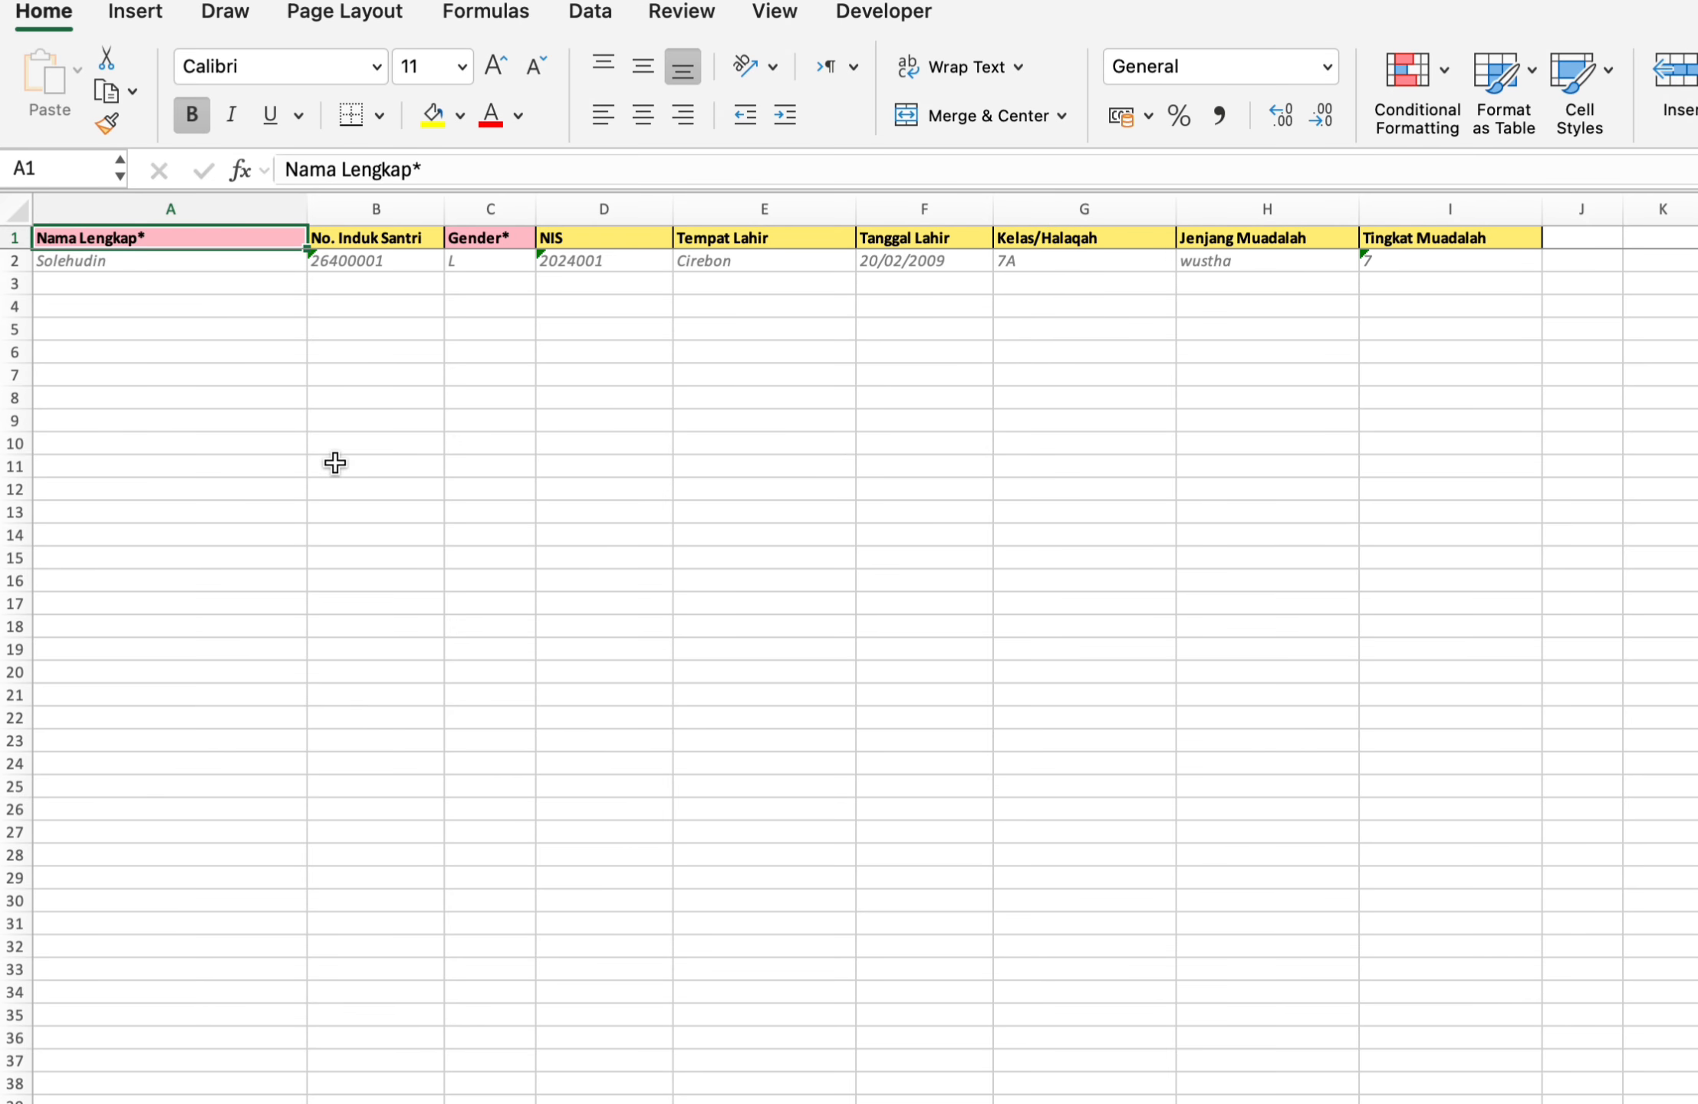
Step: Examine the blank santri import template's columns and its sample row, from Nama Lengkap through Kelas/Halaqah
{"action": "left_click", "coordinate": [93, 284]}
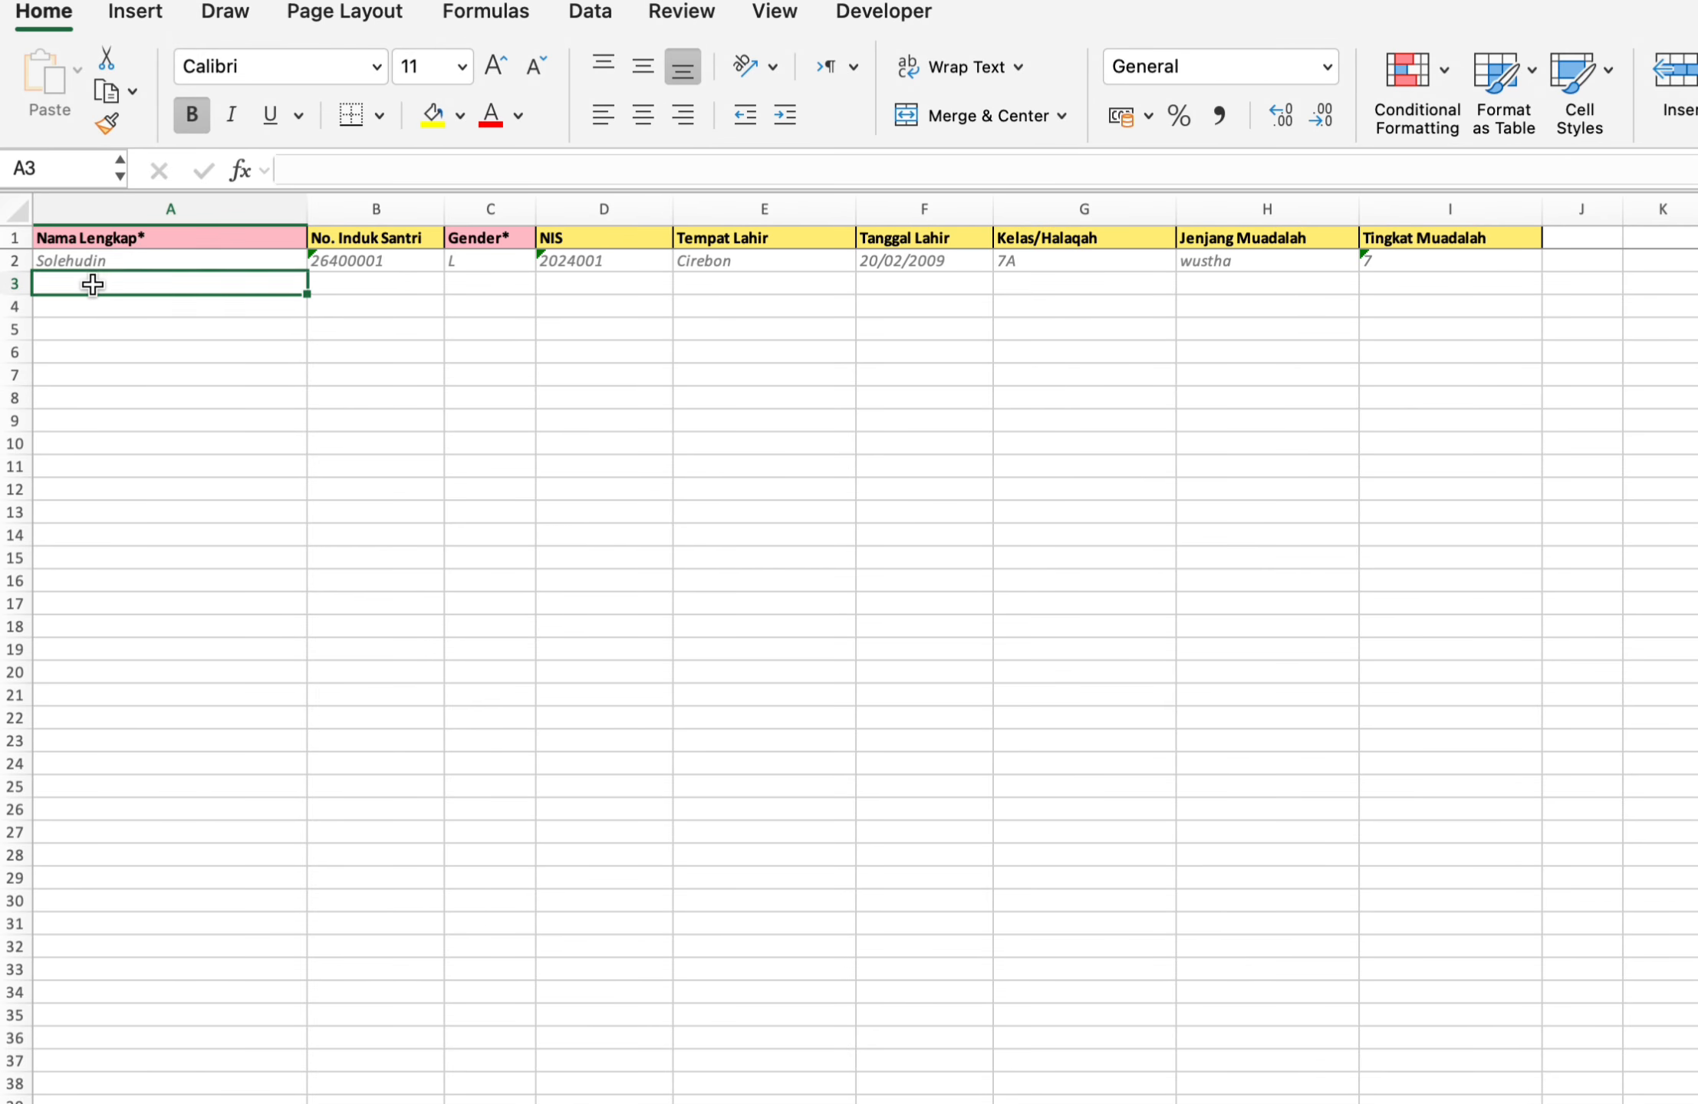
{"action": "left_click", "coordinate": [133, 416]}
{"action": "left_click", "coordinate": [134, 491]}
{"action": "left_click", "coordinate": [146, 624]}
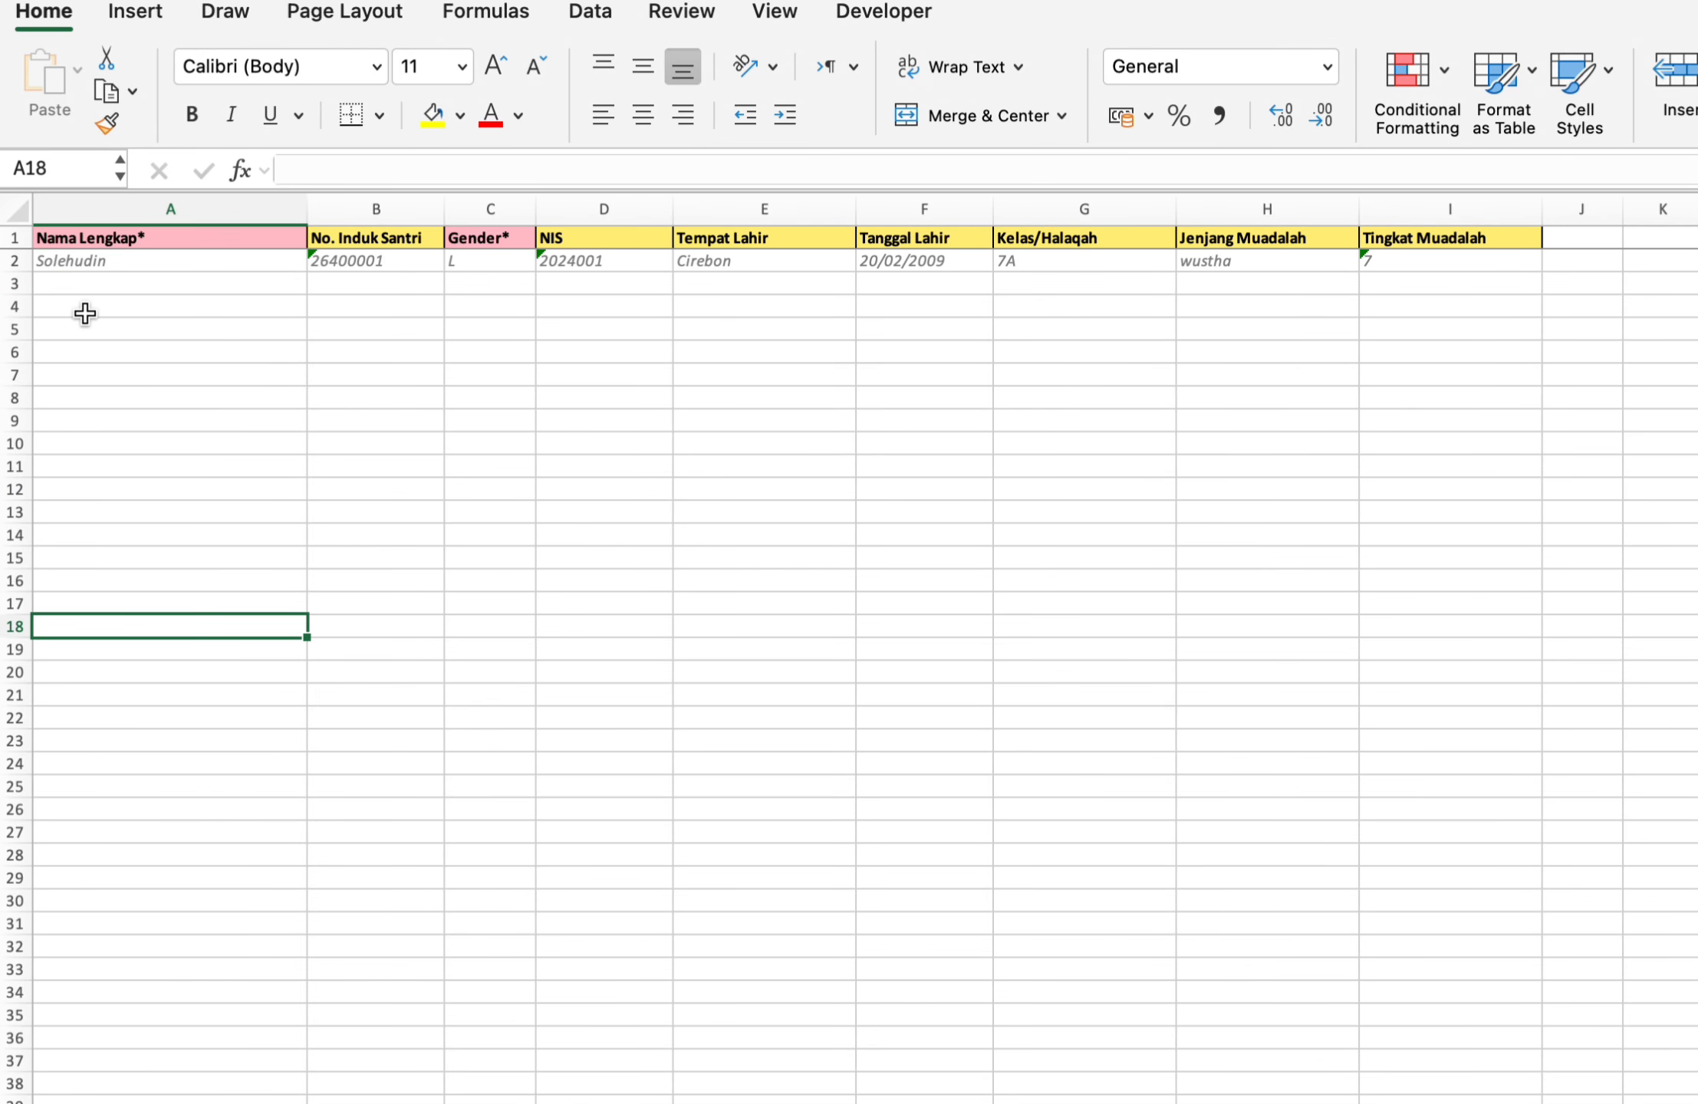
{"action": "left_click", "coordinate": [70, 264]}
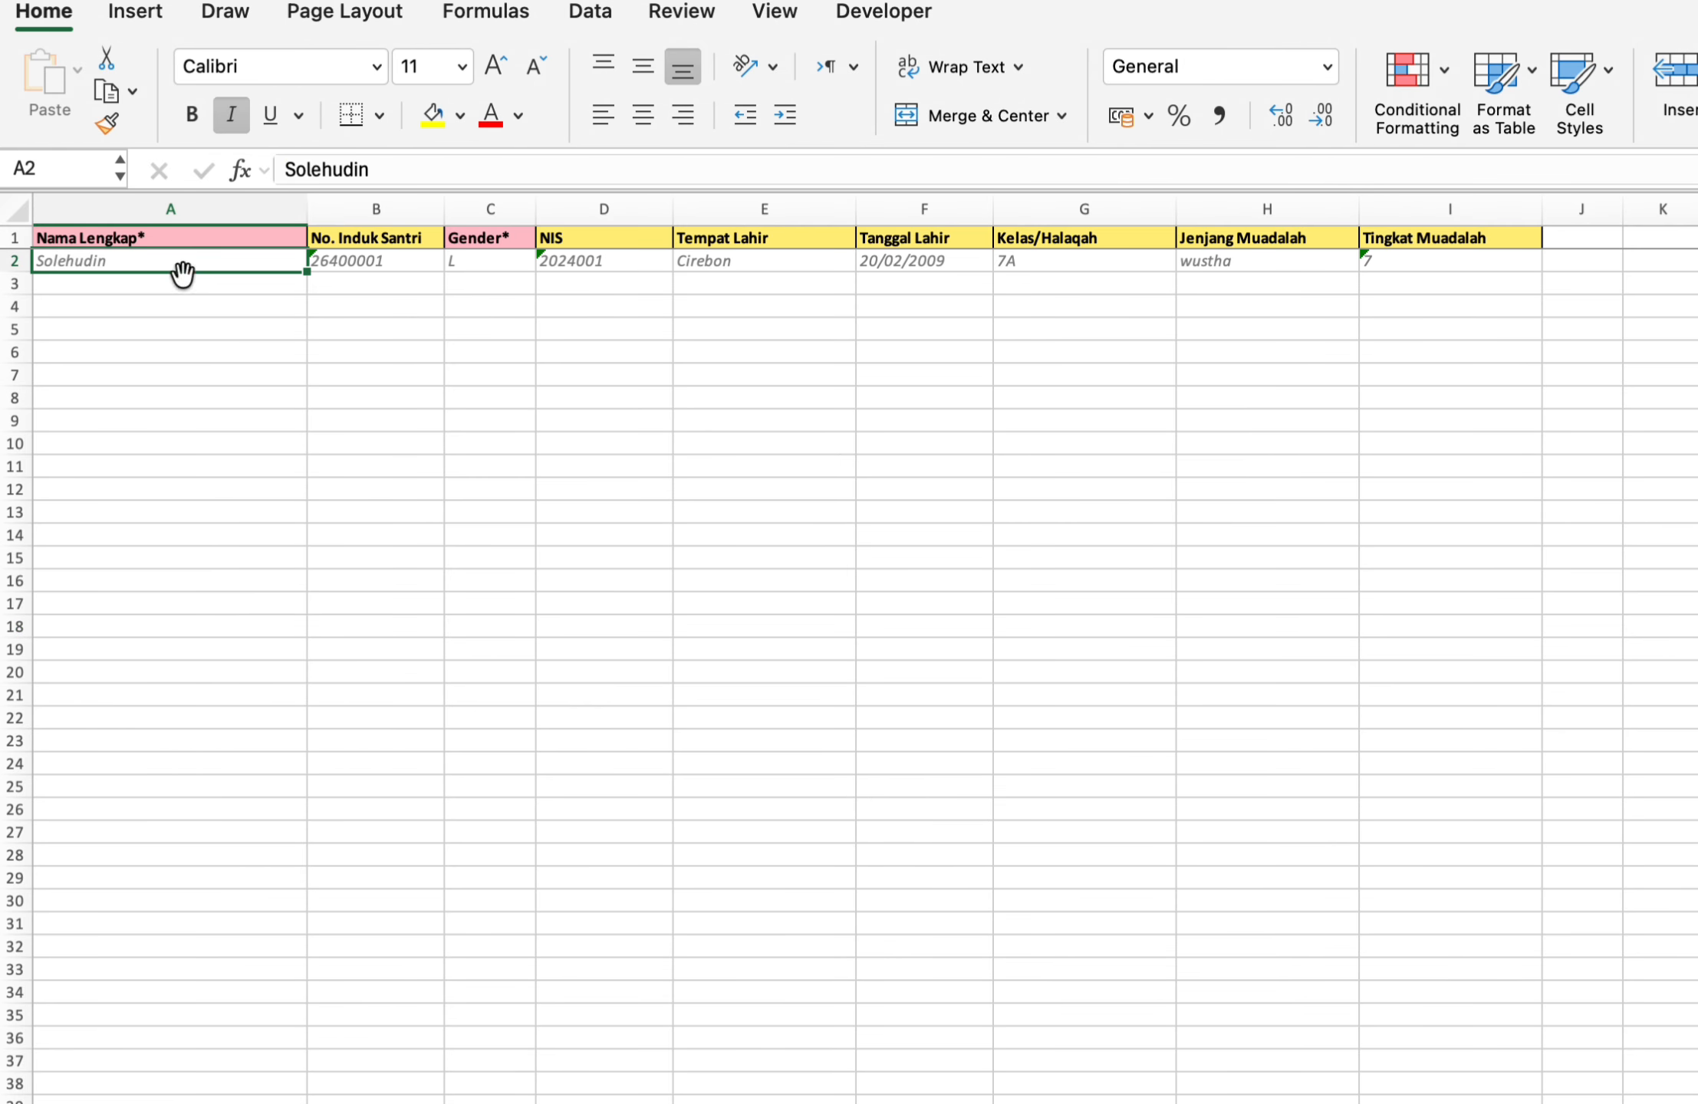
{"action": "left_click", "coordinate": [369, 257]}
{"action": "left_click", "coordinate": [602, 270]}
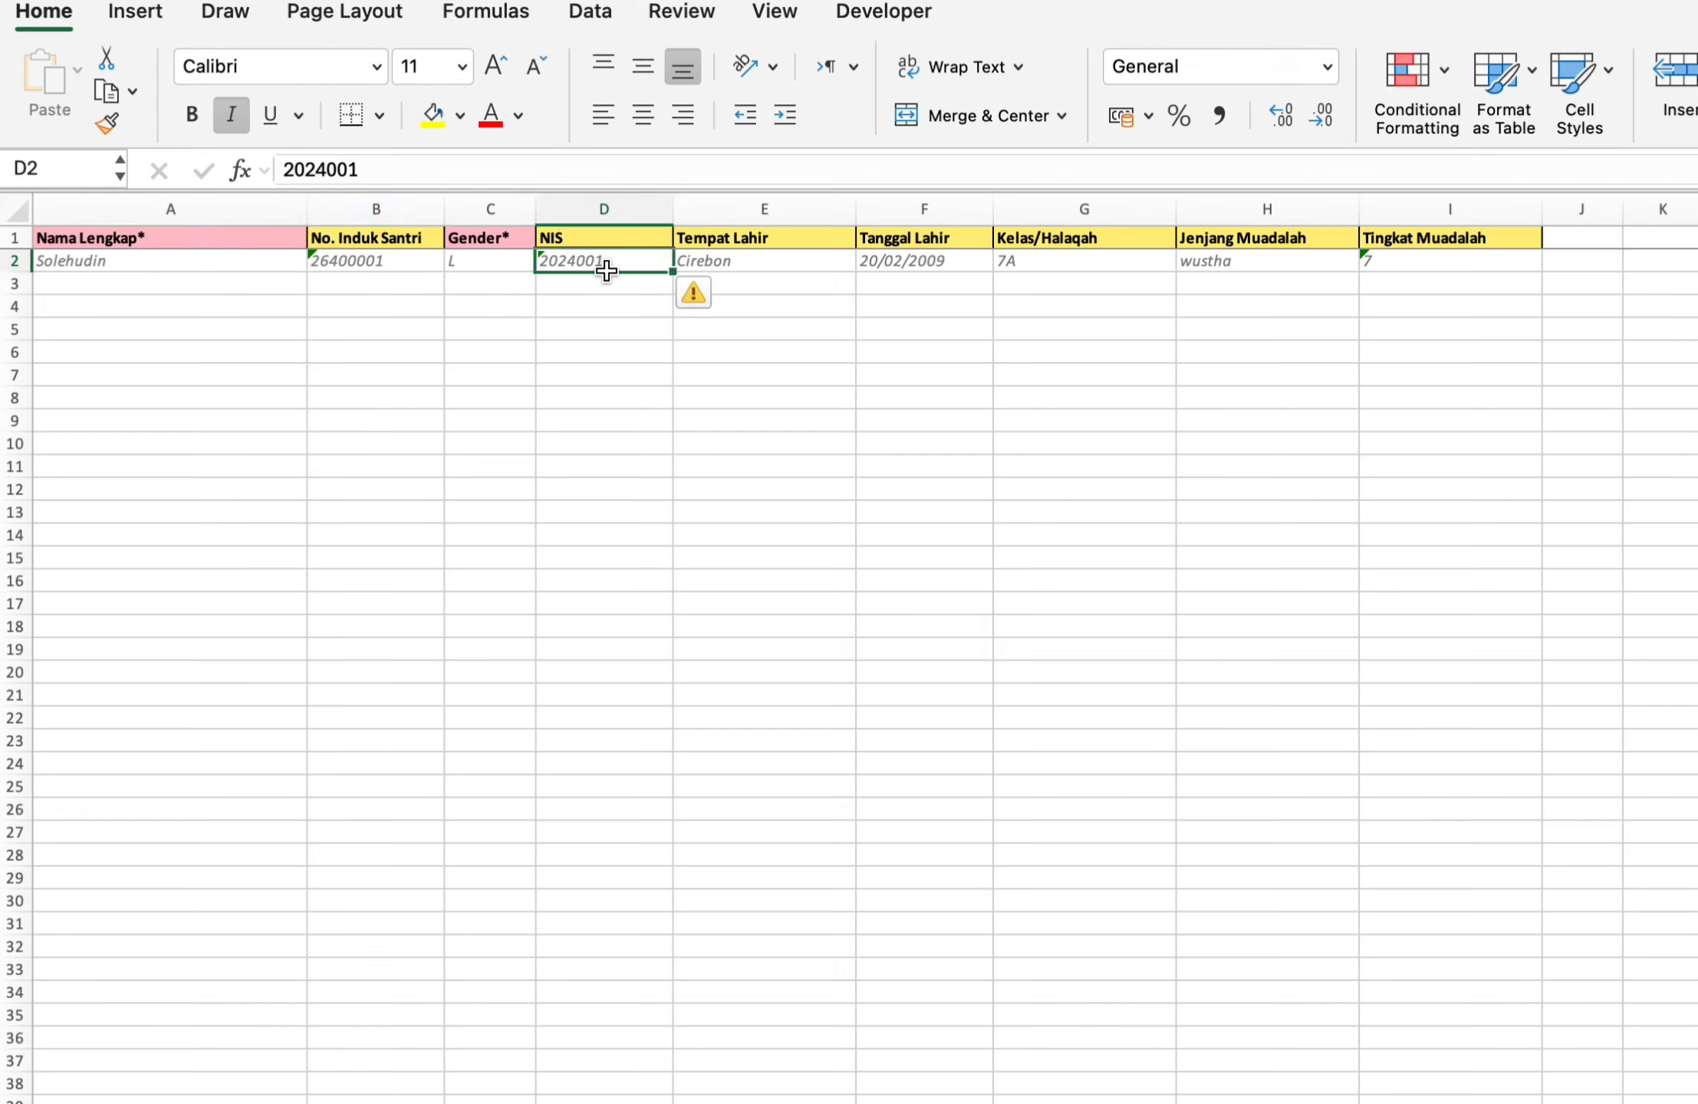
{"action": "left_click", "coordinate": [756, 264]}
{"action": "left_click", "coordinate": [1085, 262]}
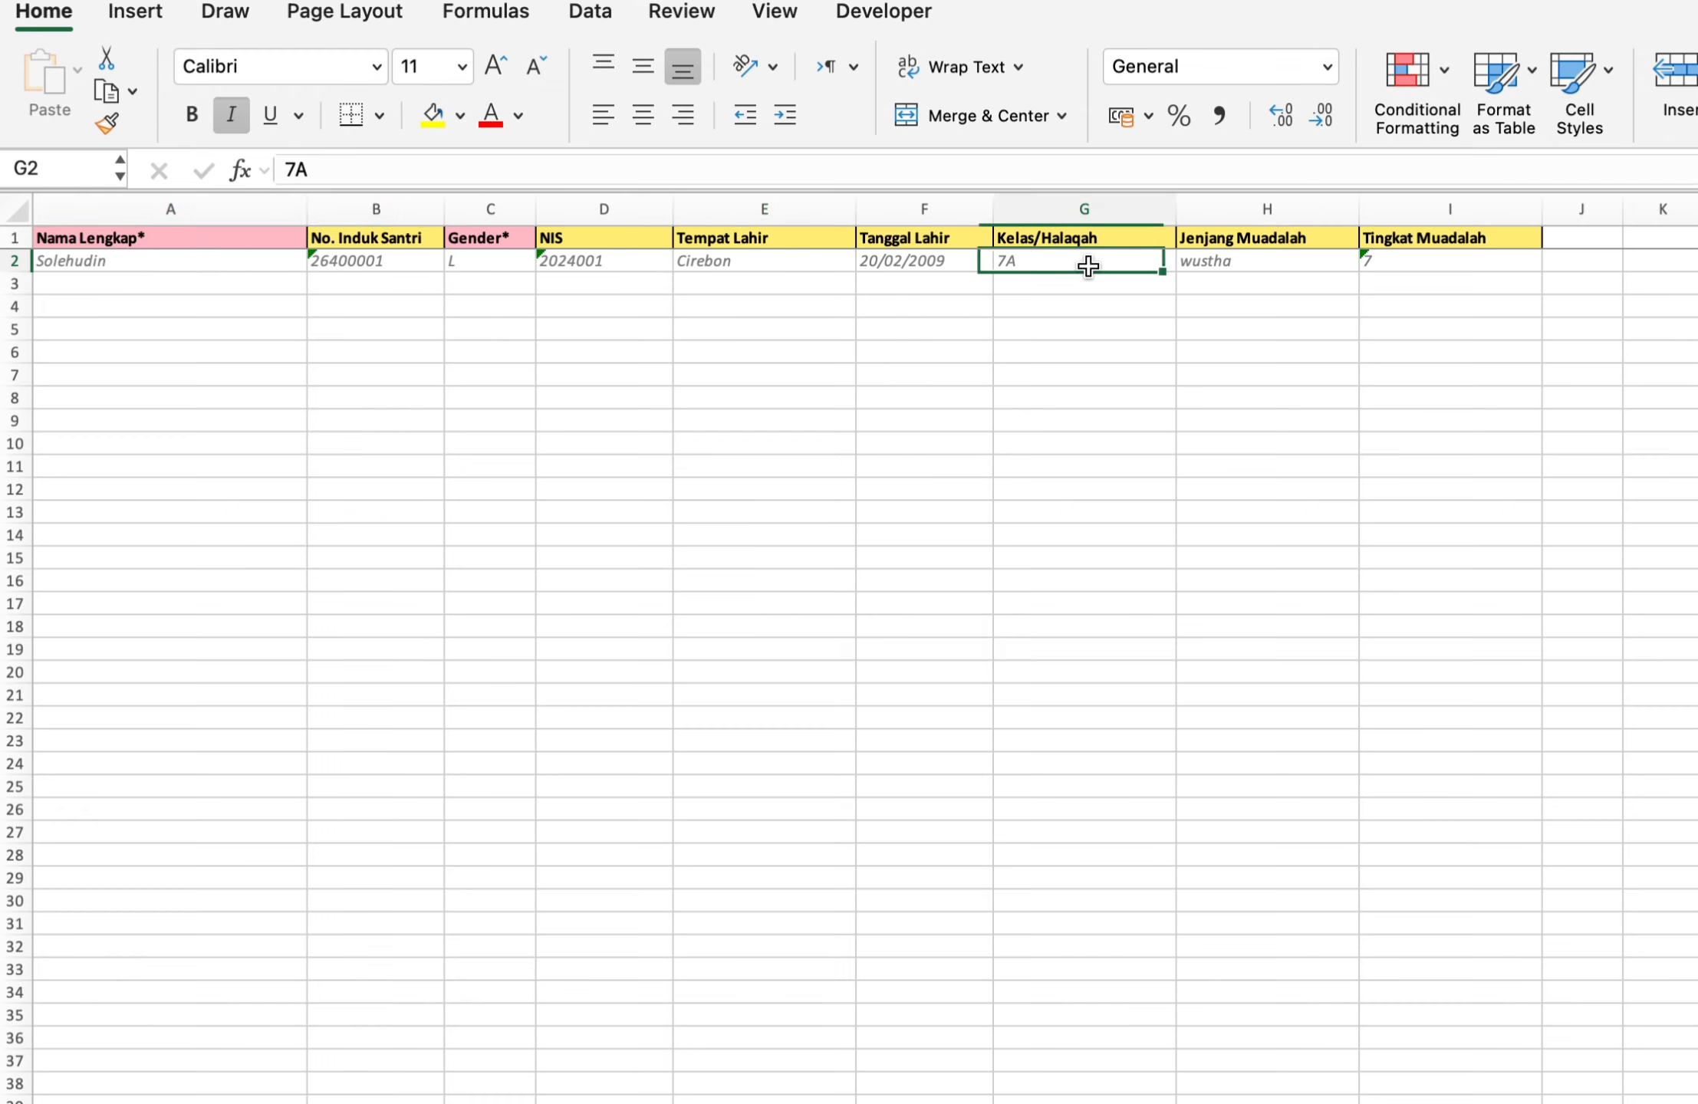
{"action": "left_click", "coordinate": [1156, 353]}
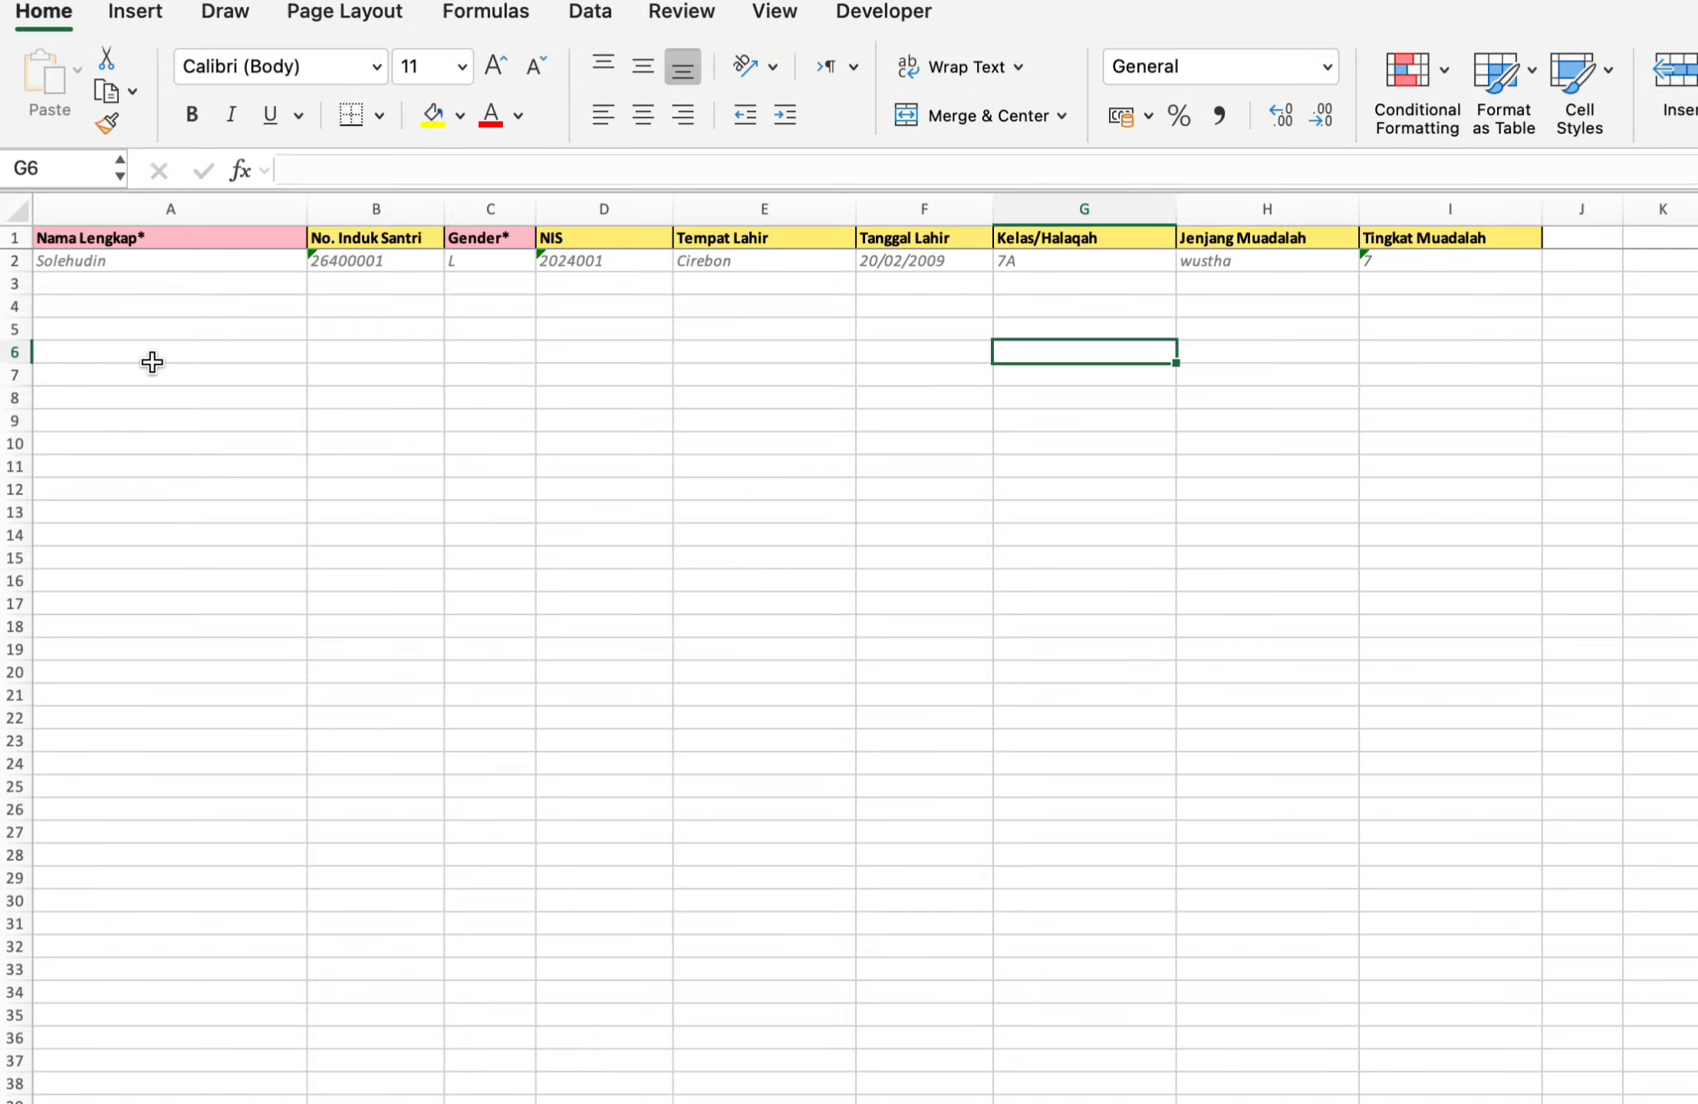
Step: Examine the Nama Lengkap column, comparing the sample entry in row 2 with the empty rows for santri names
{"action": "left_click", "coordinate": [66, 288]}
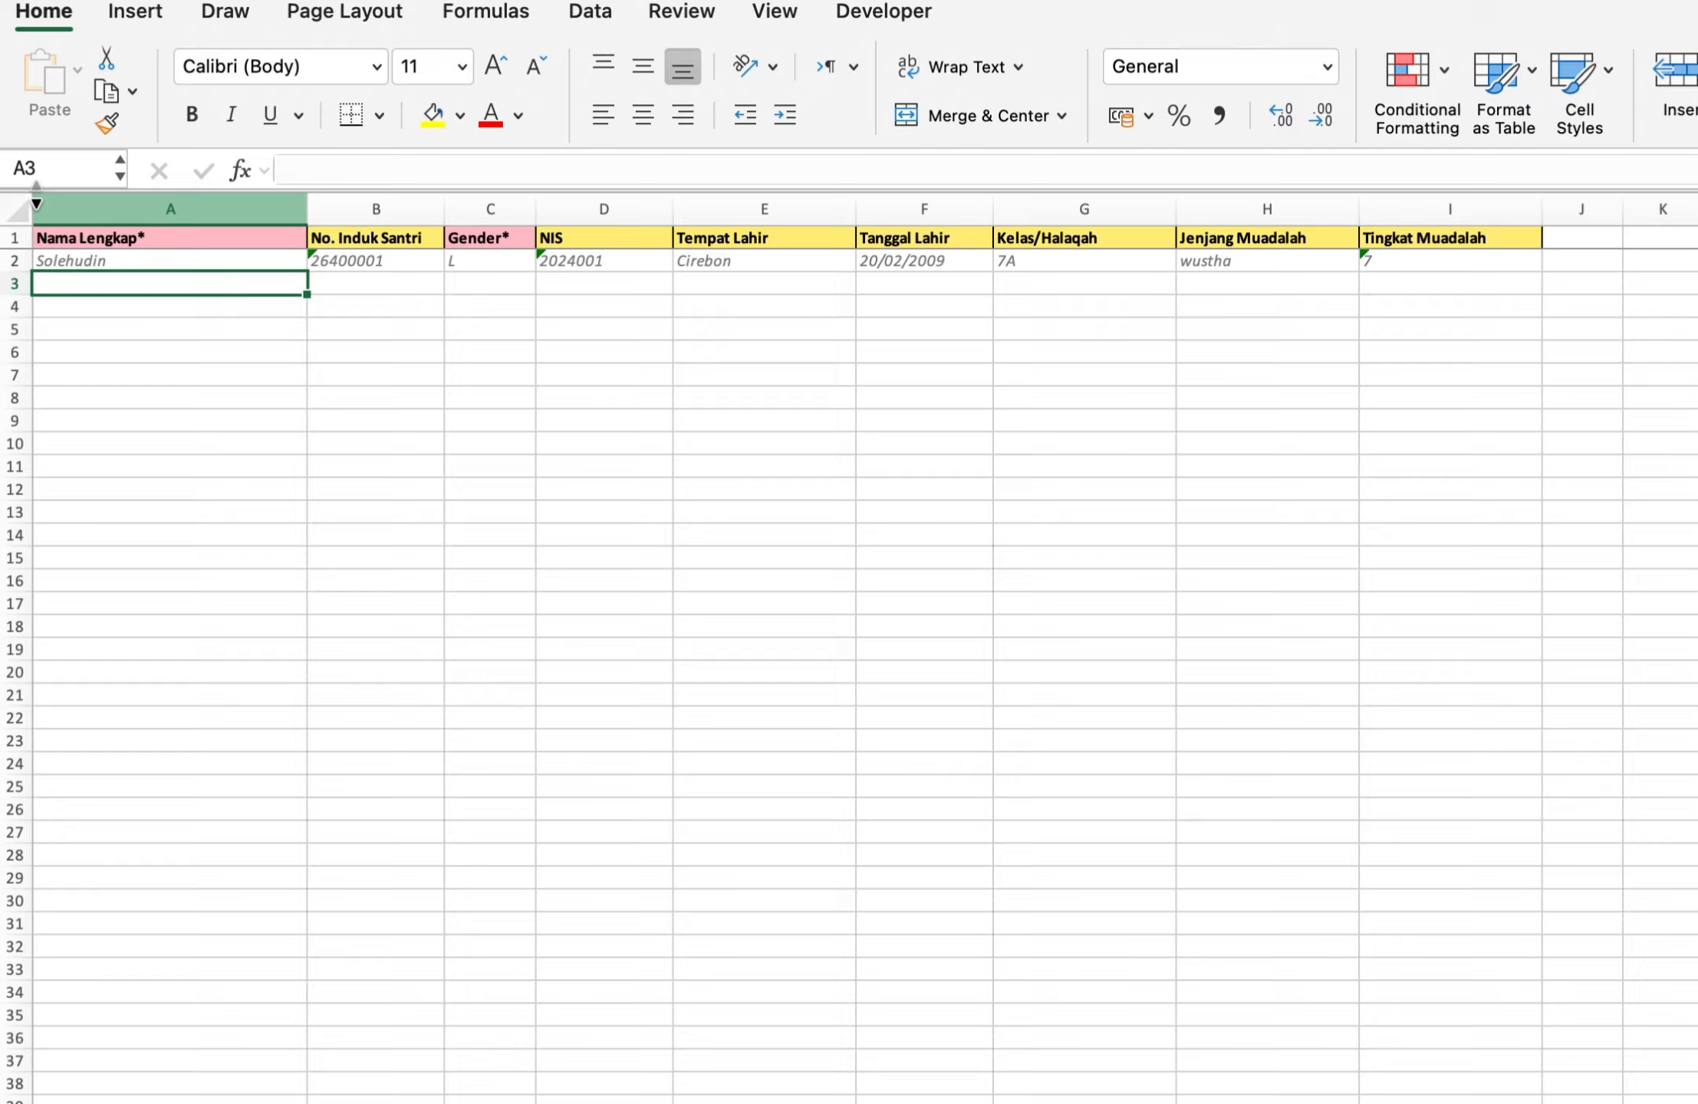
{"action": "left_click", "coordinate": [57, 261]}
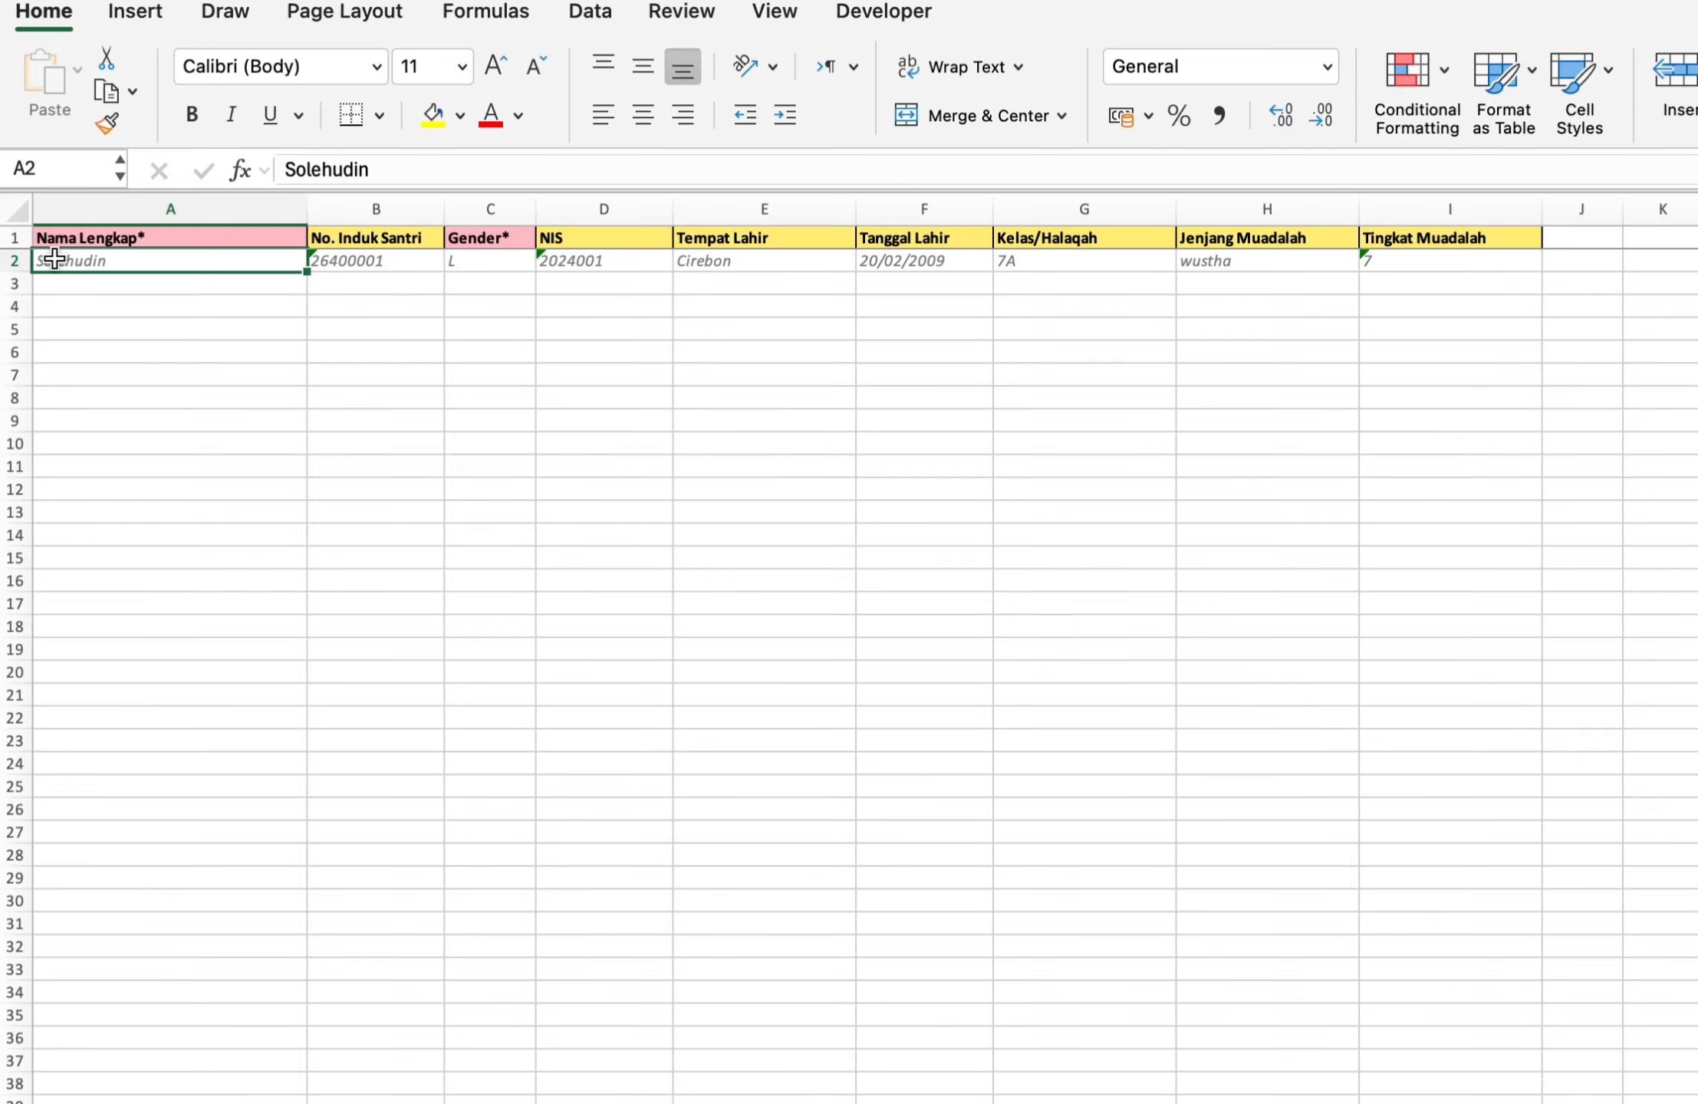
{"action": "left_click", "coordinate": [64, 288]}
{"action": "left_click", "coordinate": [54, 261]}
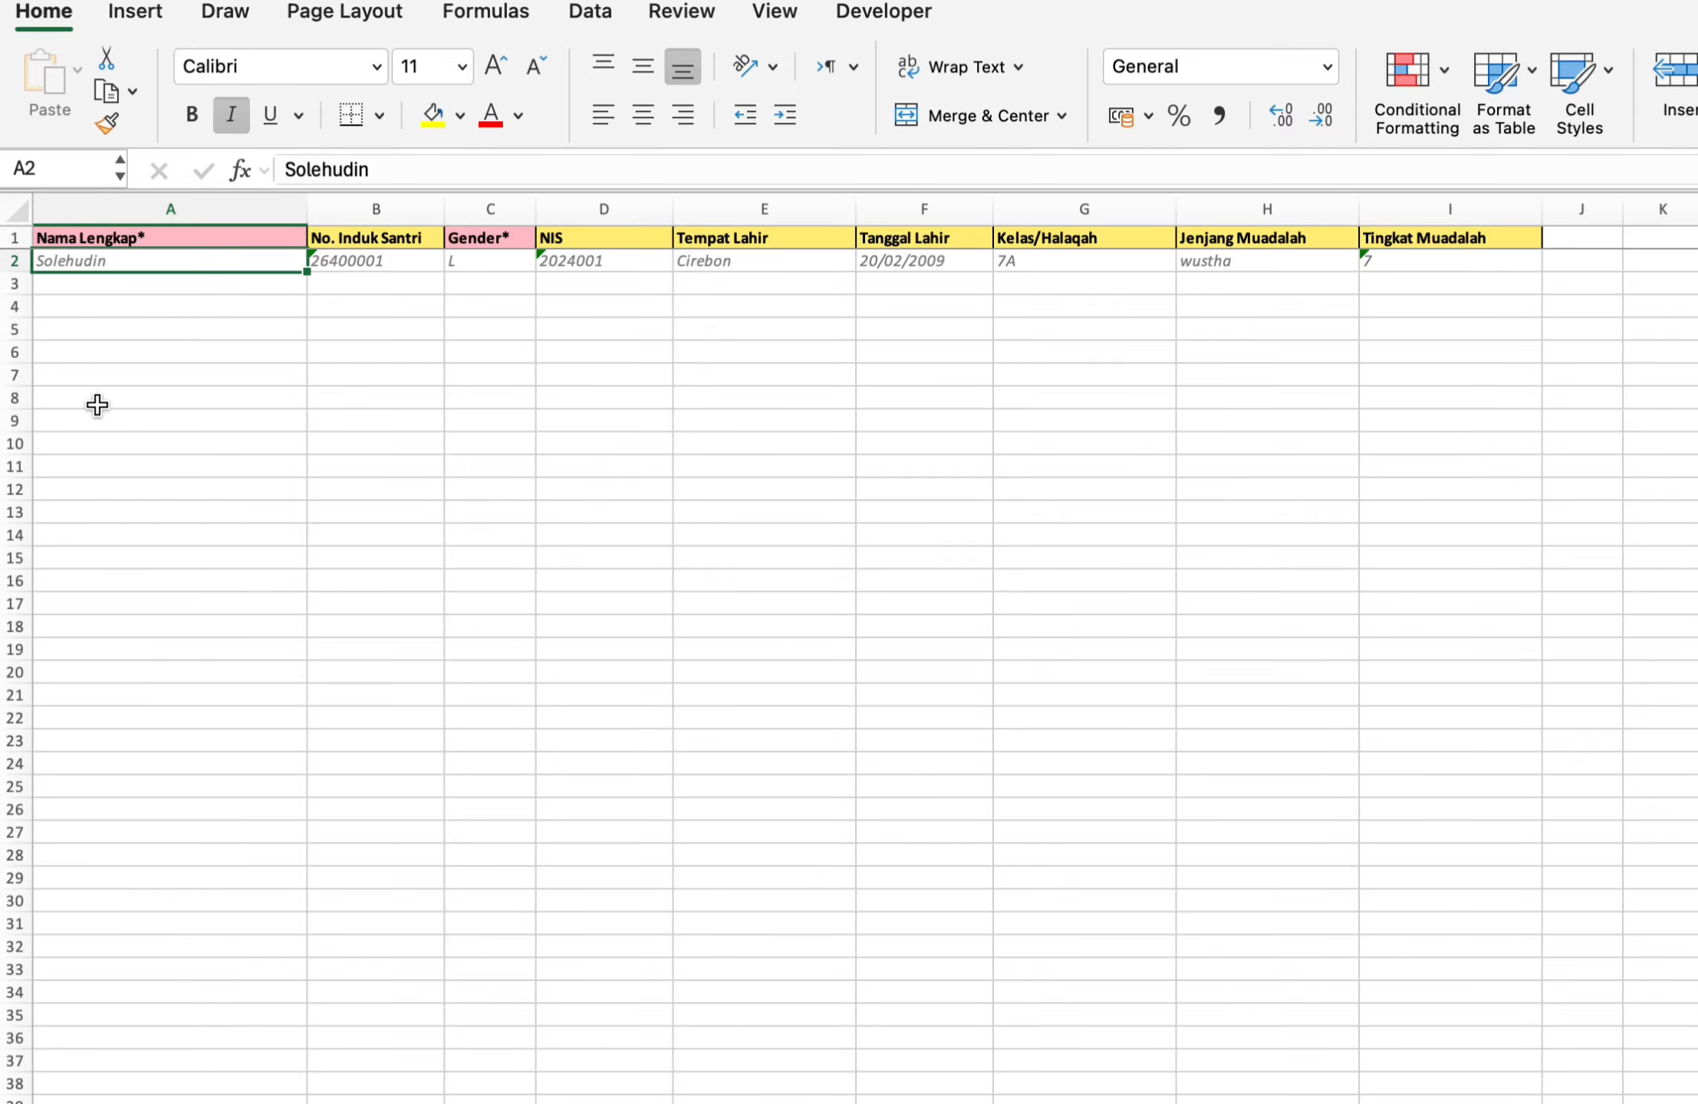
{"action": "left_click", "coordinate": [96, 414]}
{"action": "left_click", "coordinate": [150, 741]}
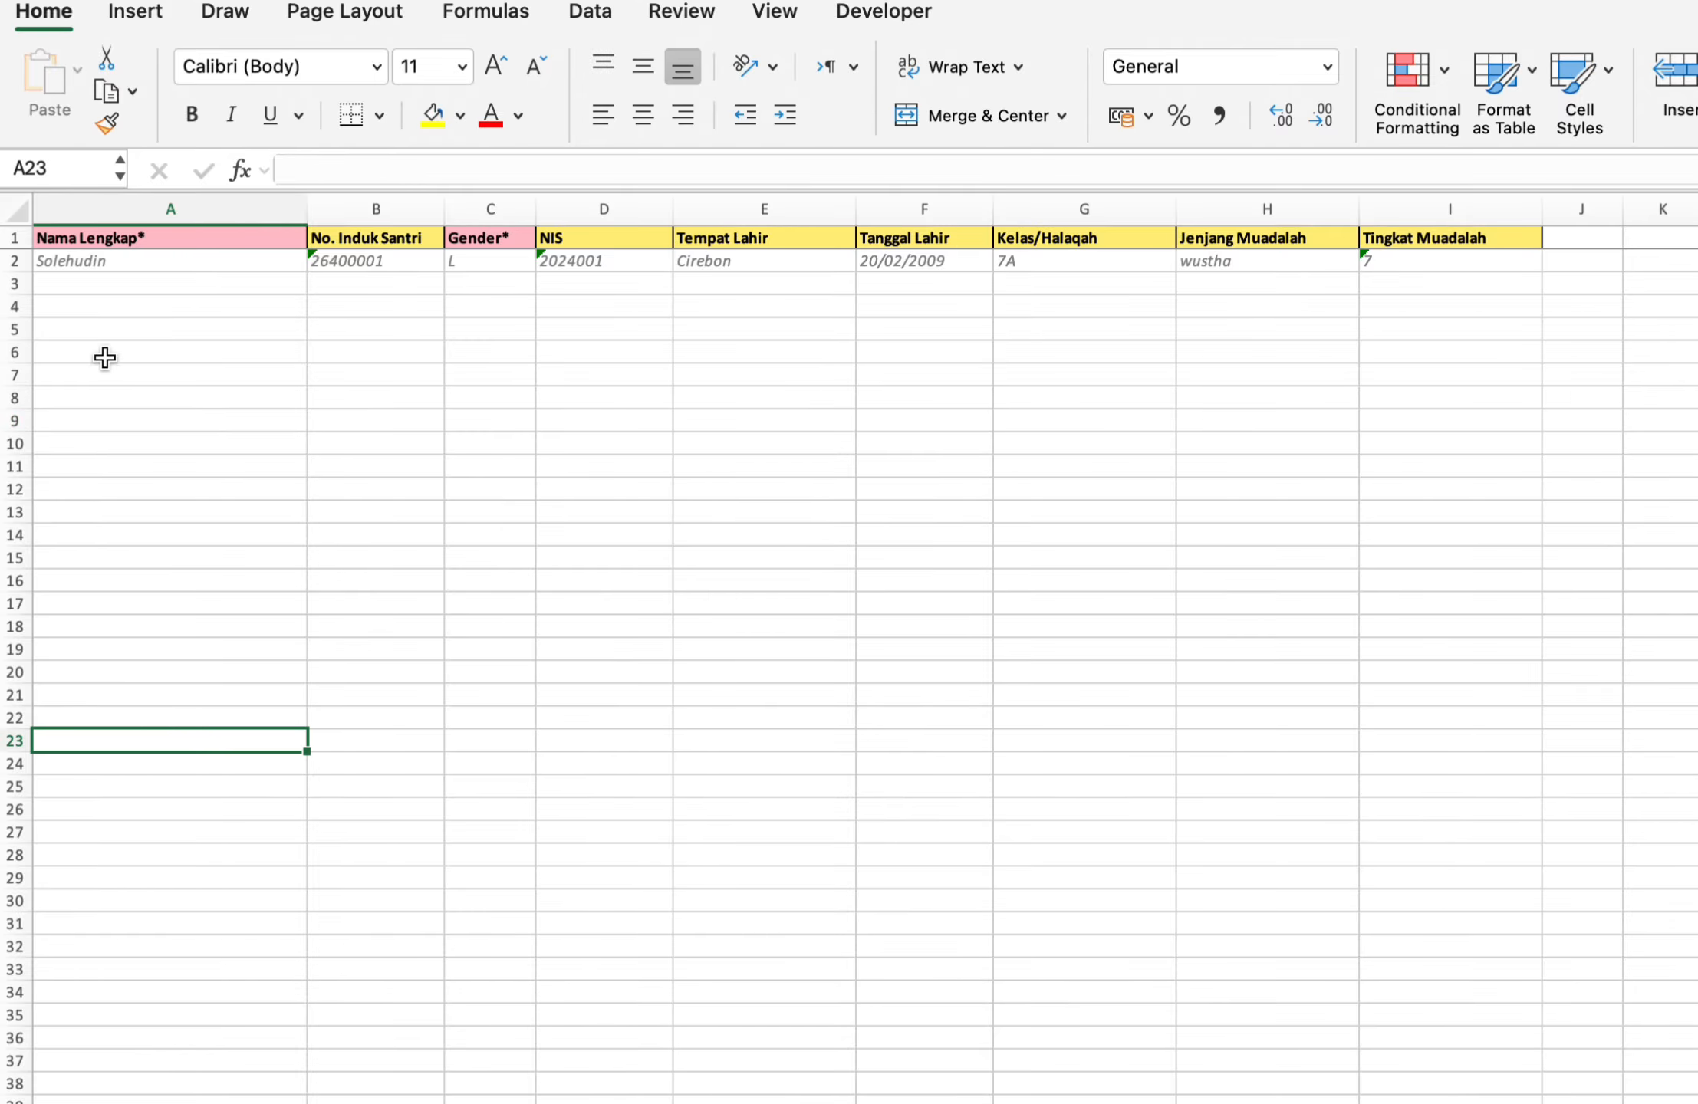
{"action": "left_click", "coordinate": [83, 281]}
{"action": "left_click", "coordinate": [111, 451]}
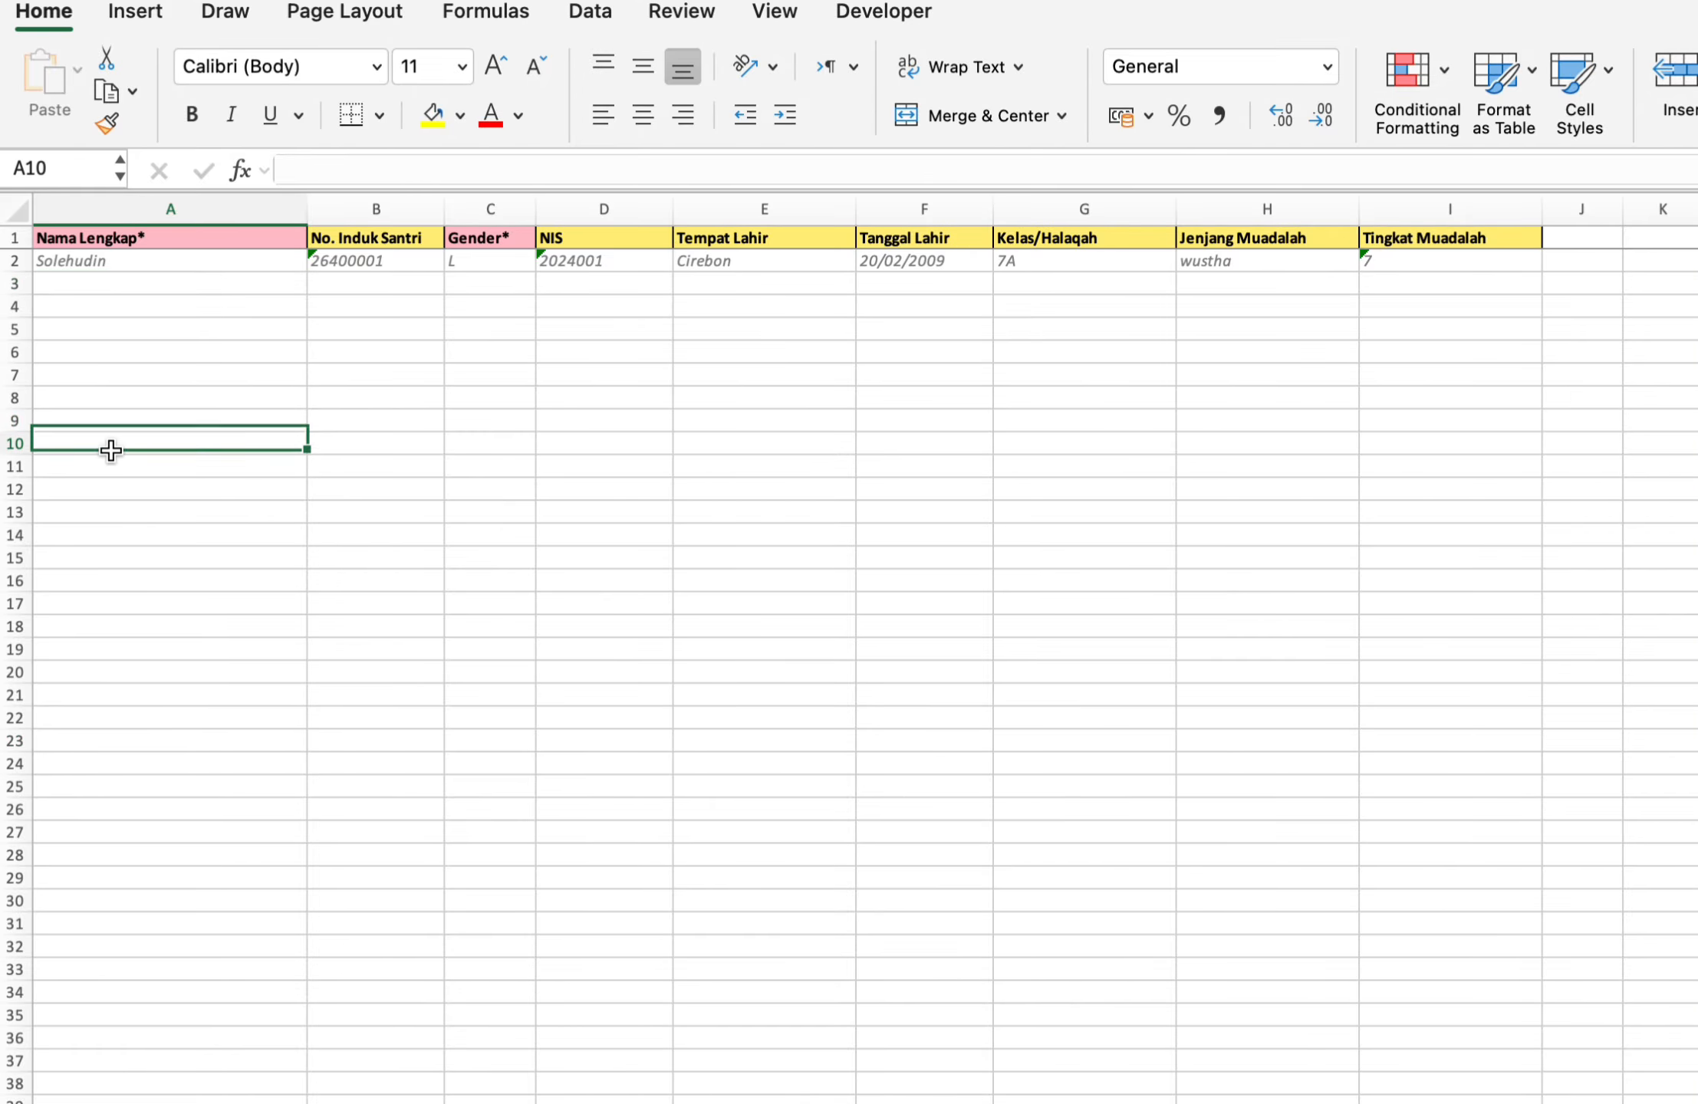
{"action": "left_click", "coordinate": [103, 281]}
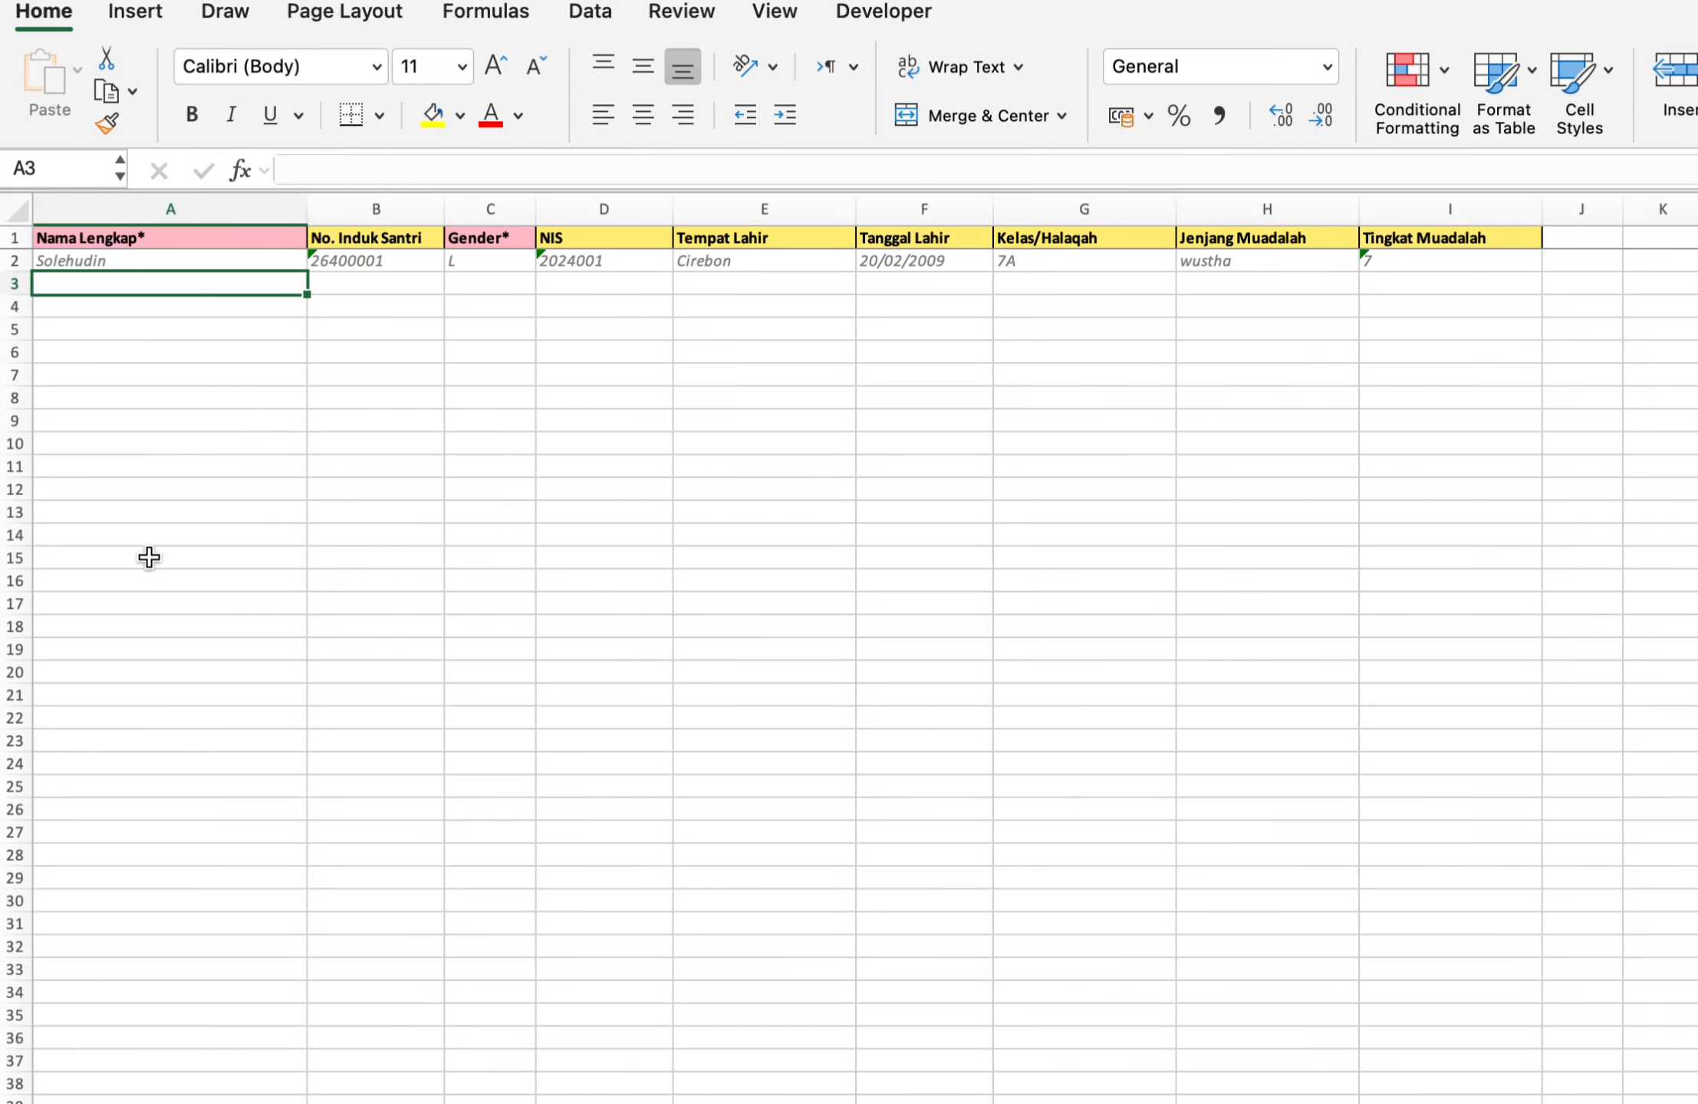
{"action": "left_click", "coordinate": [170, 740]}
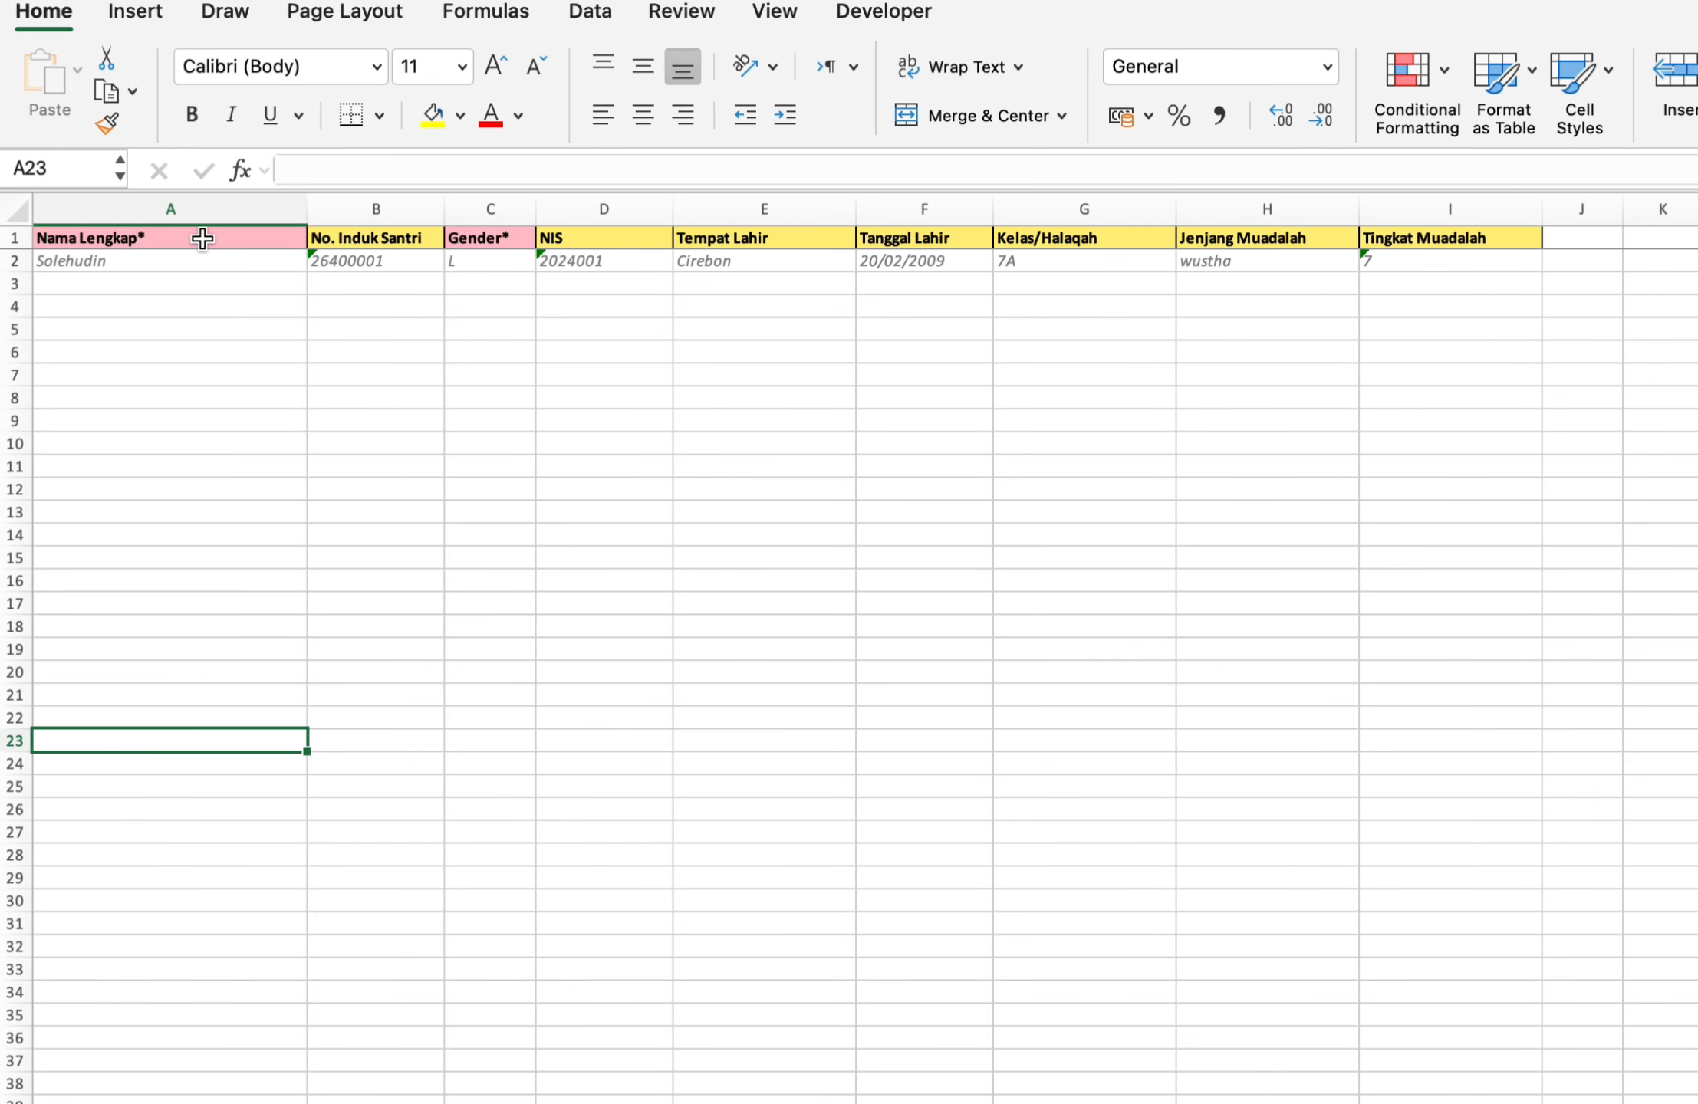
{"action": "left_click", "coordinate": [197, 237]}
{"action": "left_click", "coordinate": [242, 472]}
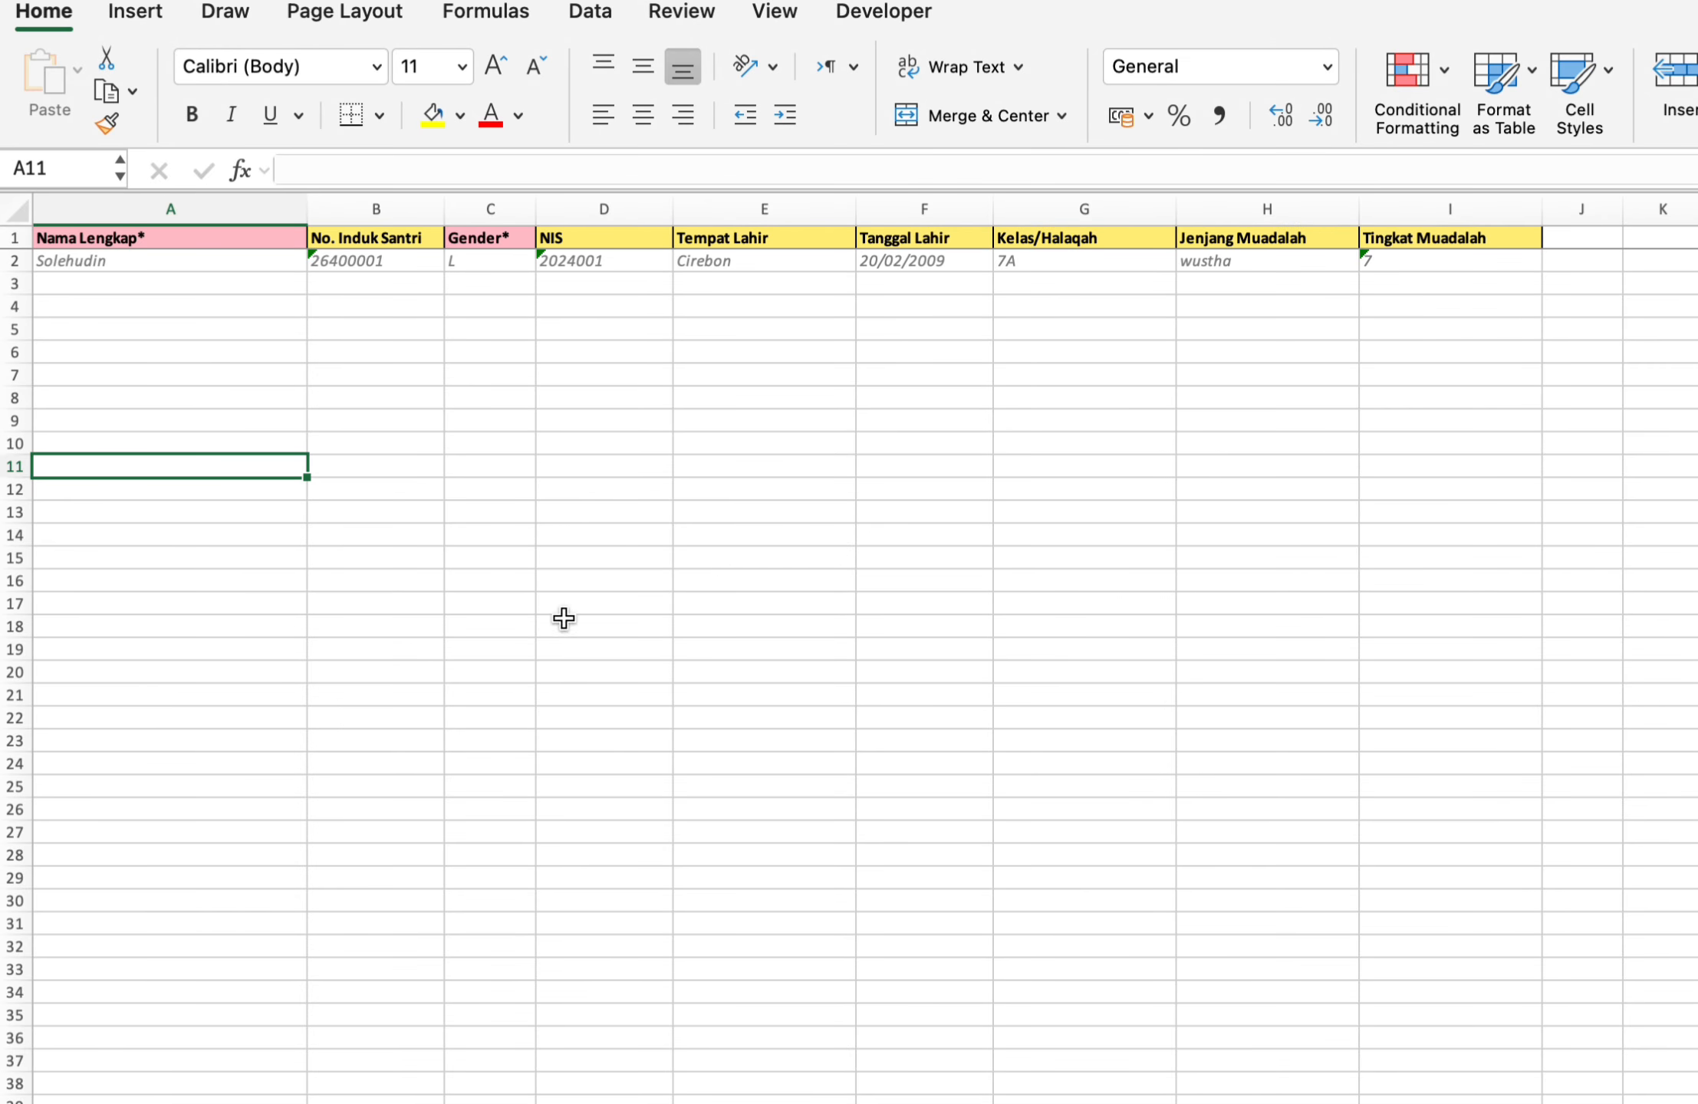
Step: Review the pink Nama Lengkap and Gender columns, and the yellow NIS, Tempat Lahir and Tanggal Lahir columns
{"action": "left_click", "coordinate": [527, 594]}
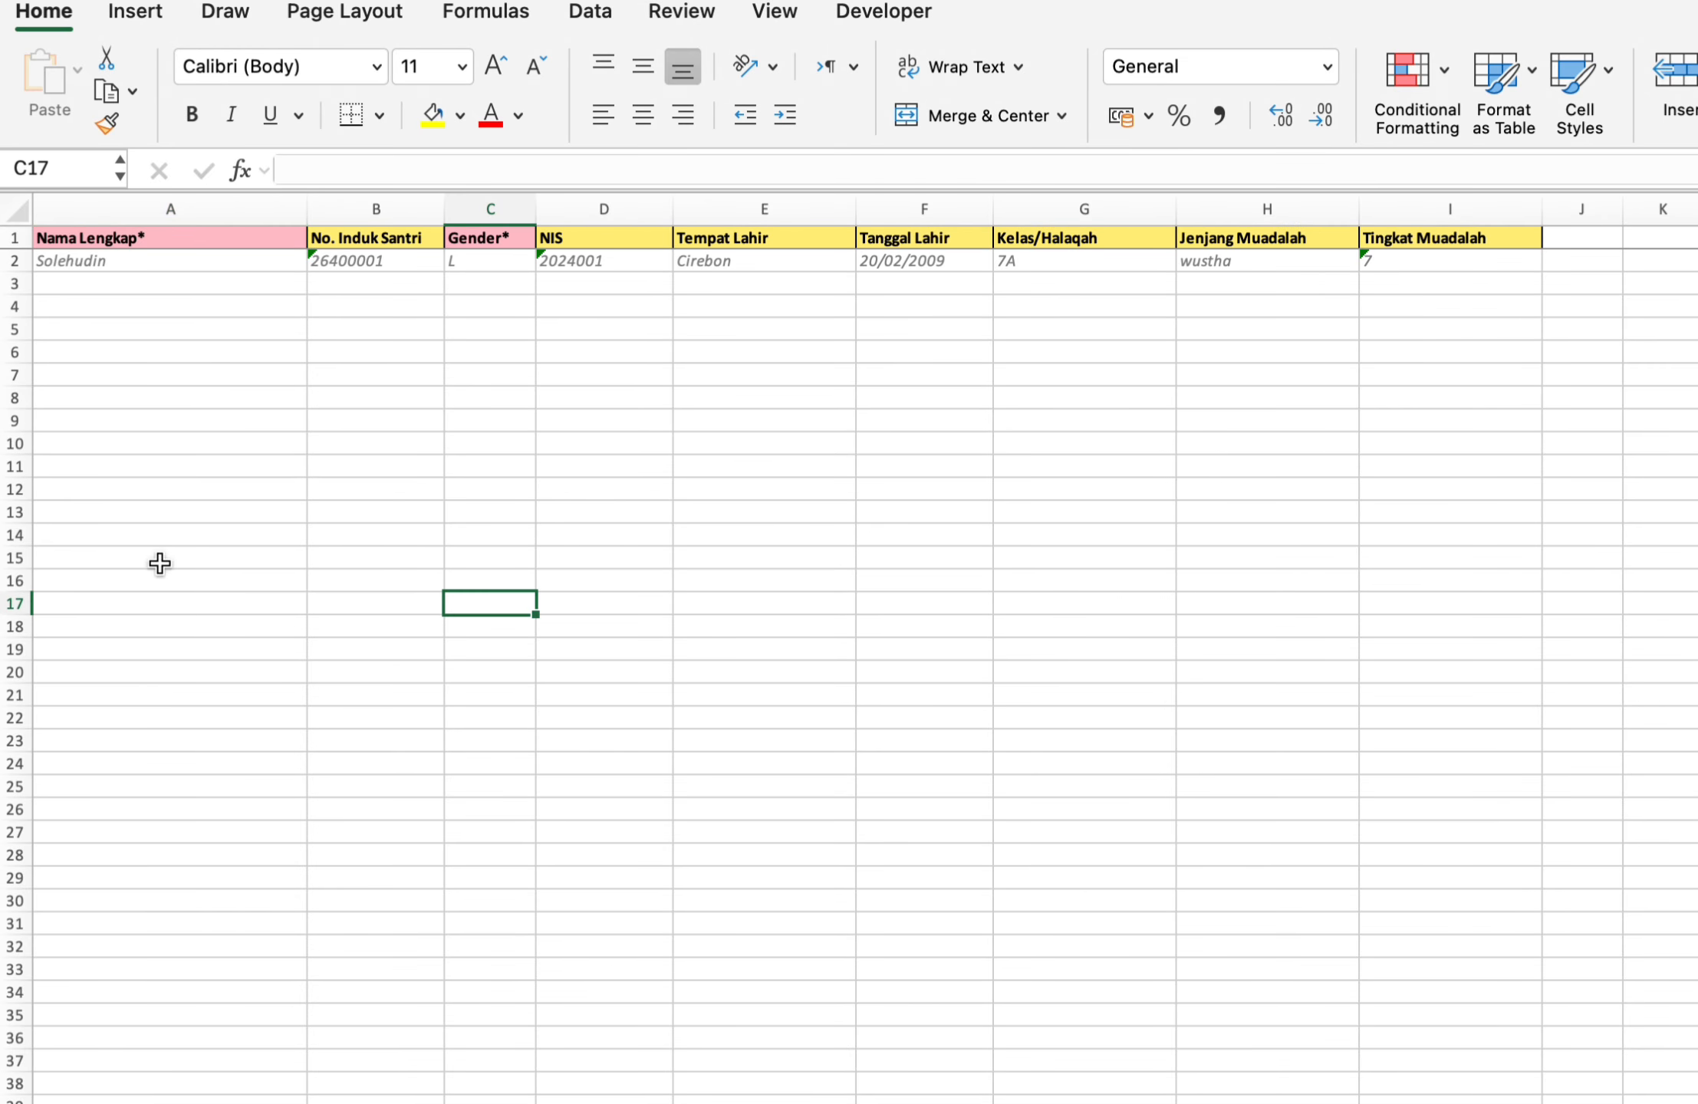
{"action": "left_click", "coordinate": [193, 262]}
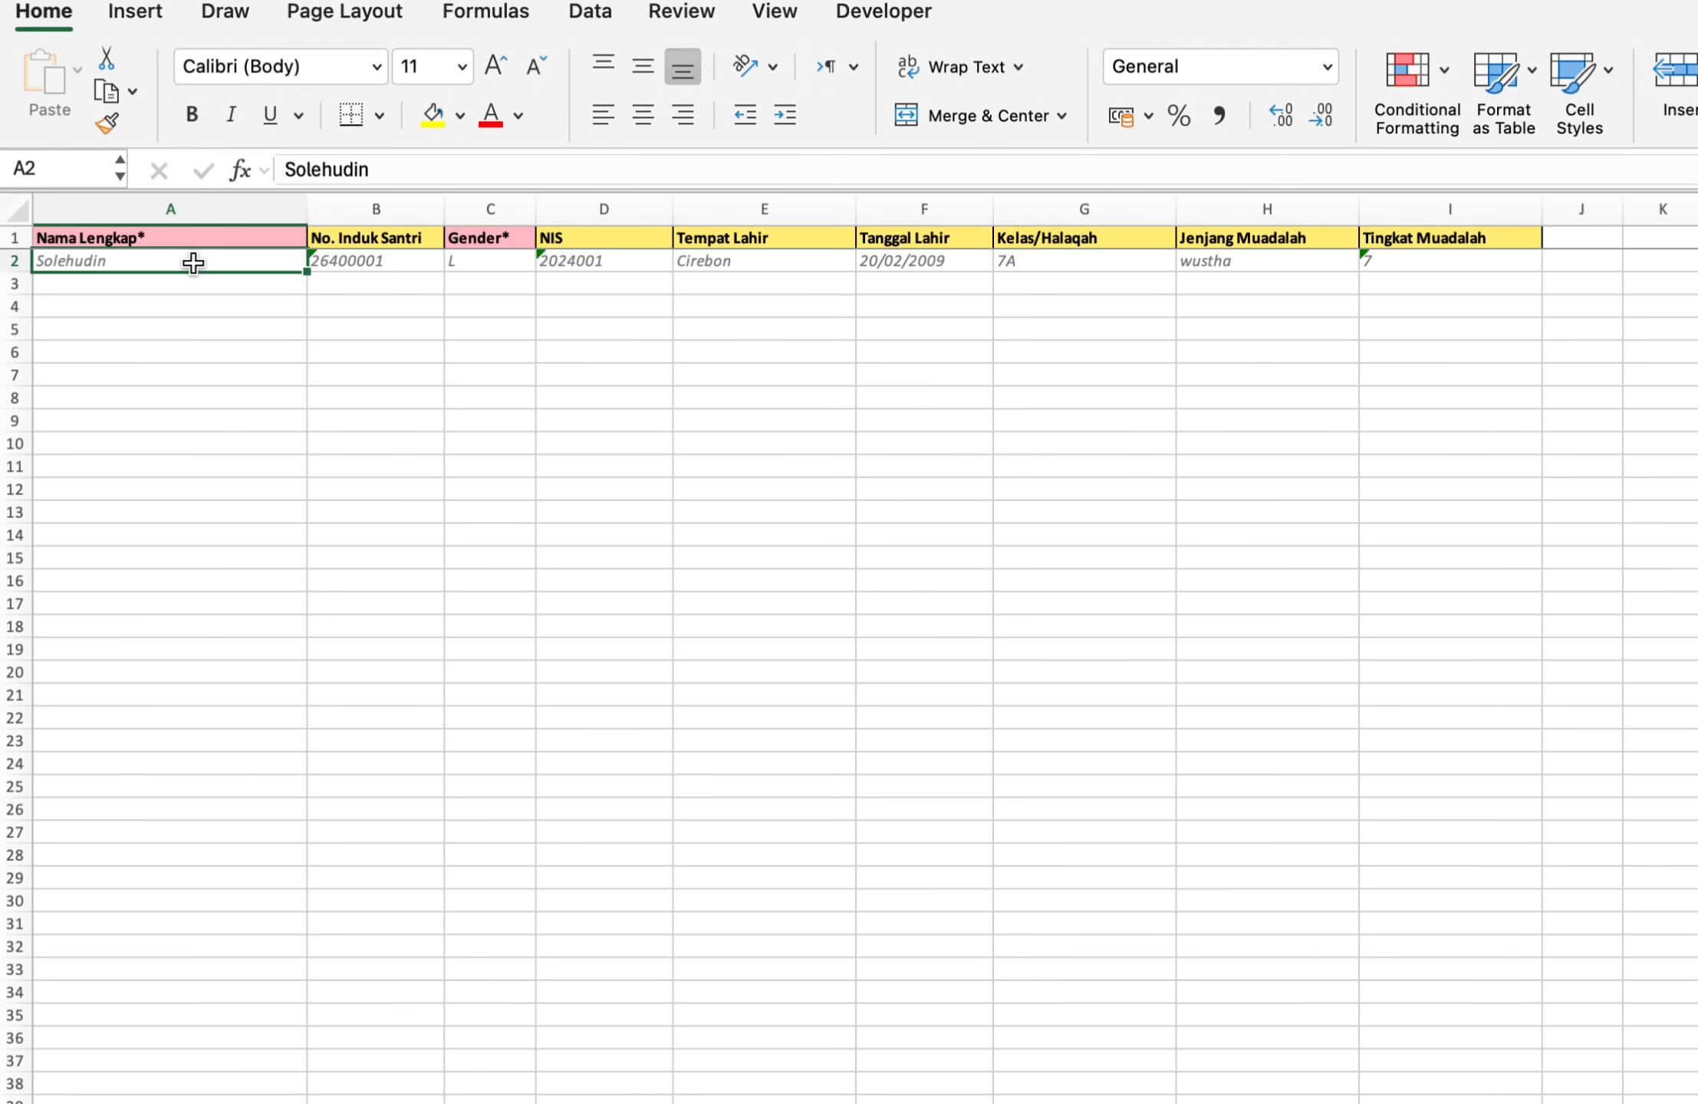
{"action": "left_click", "coordinate": [476, 238]}
{"action": "left_click", "coordinate": [473, 400]}
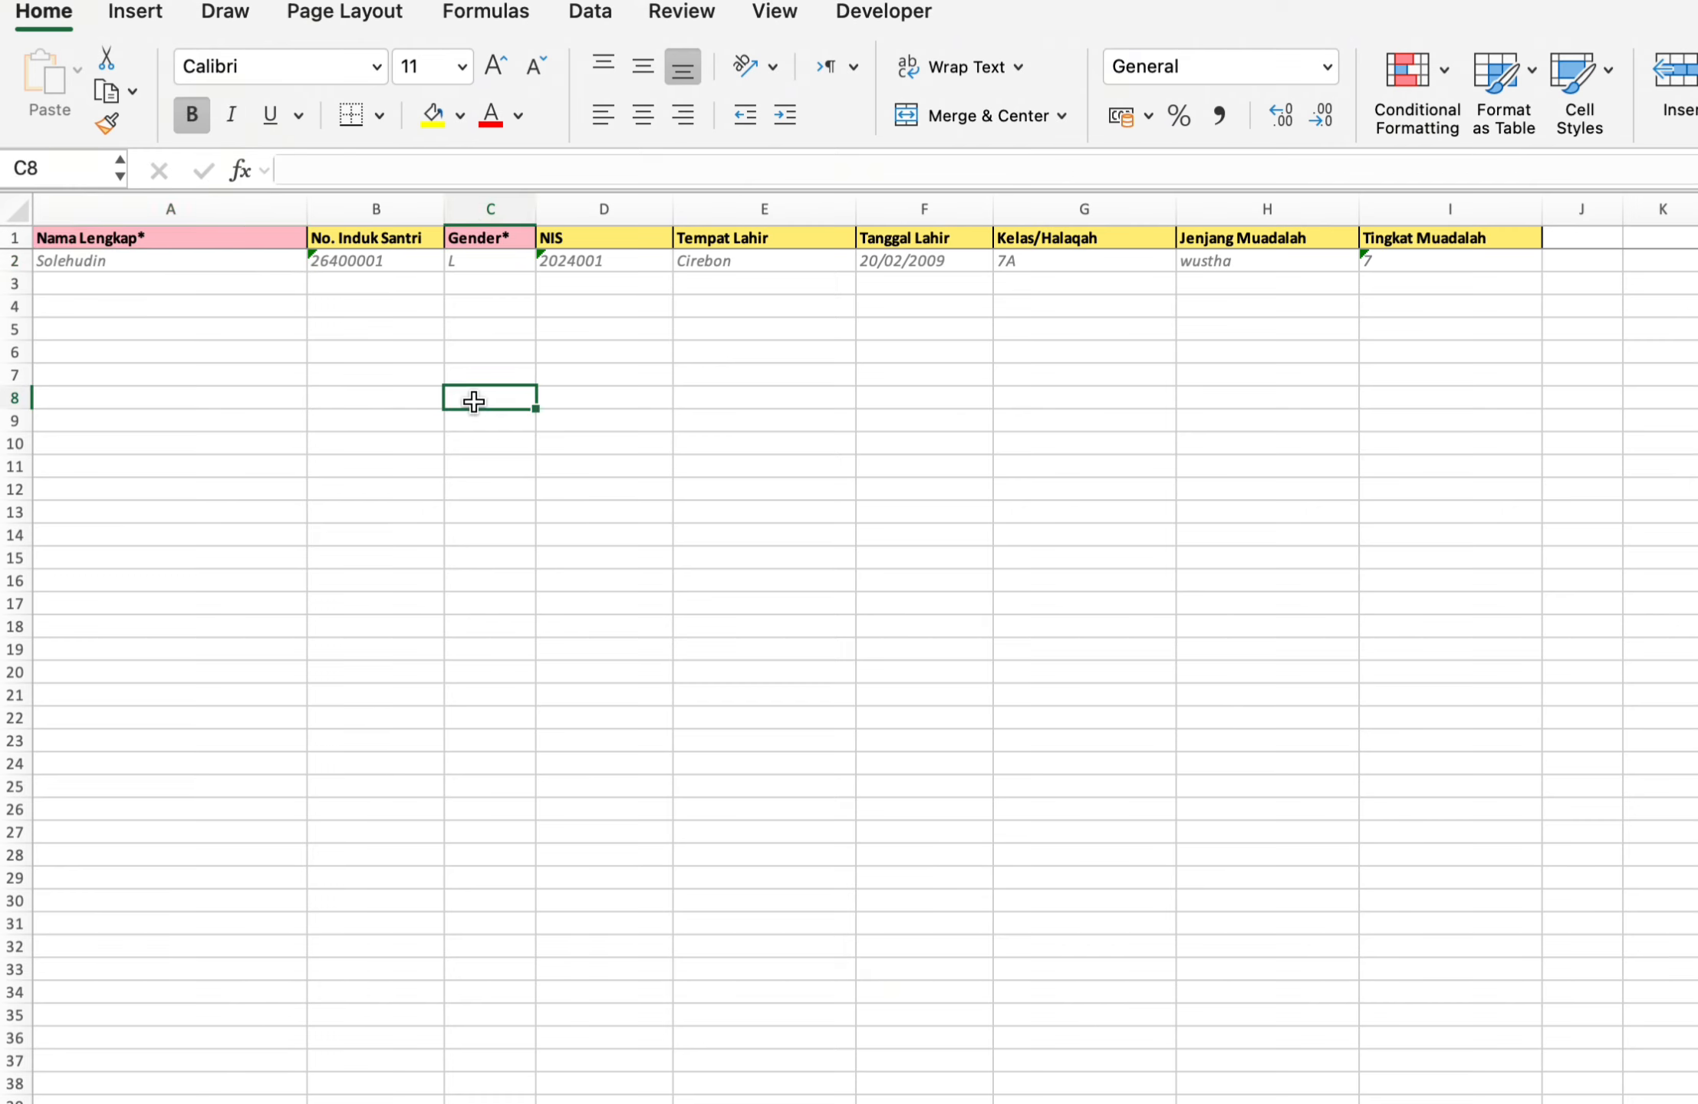
{"action": "left_click", "coordinate": [382, 365]}
{"action": "left_click", "coordinate": [588, 238]}
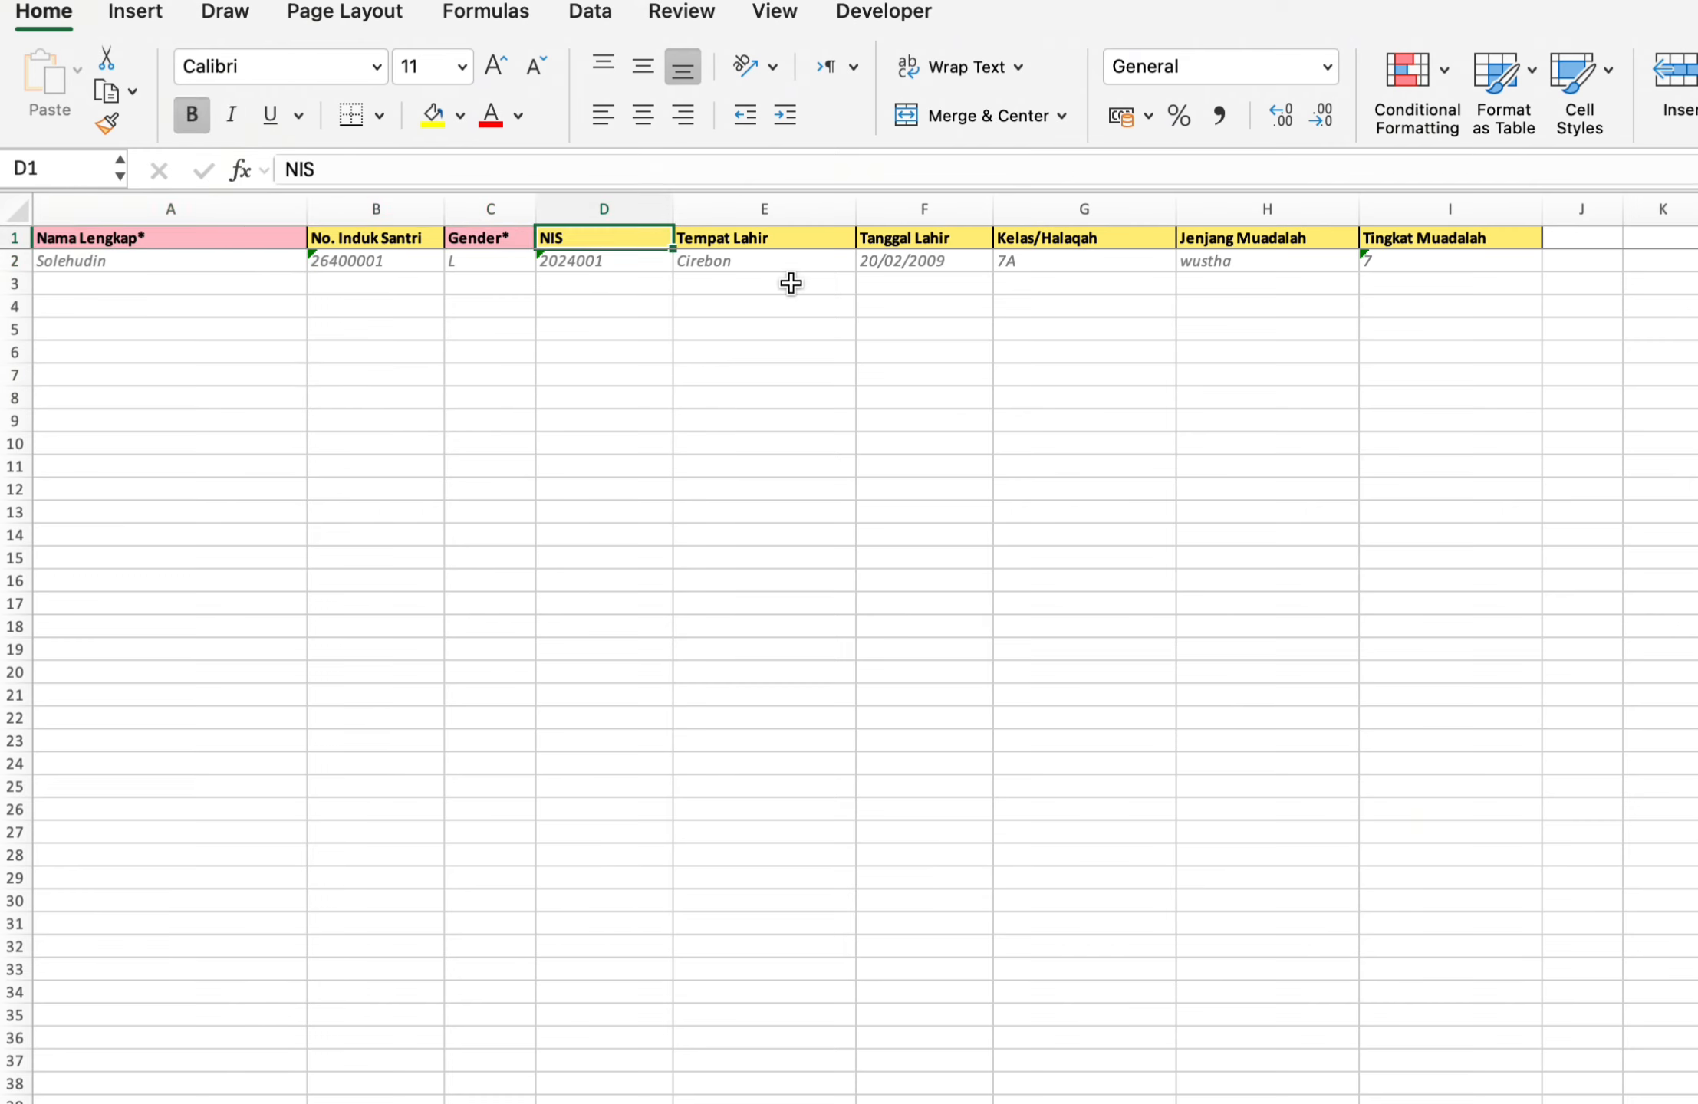
{"action": "left_click", "coordinate": [788, 284]}
{"action": "left_click", "coordinate": [938, 301]}
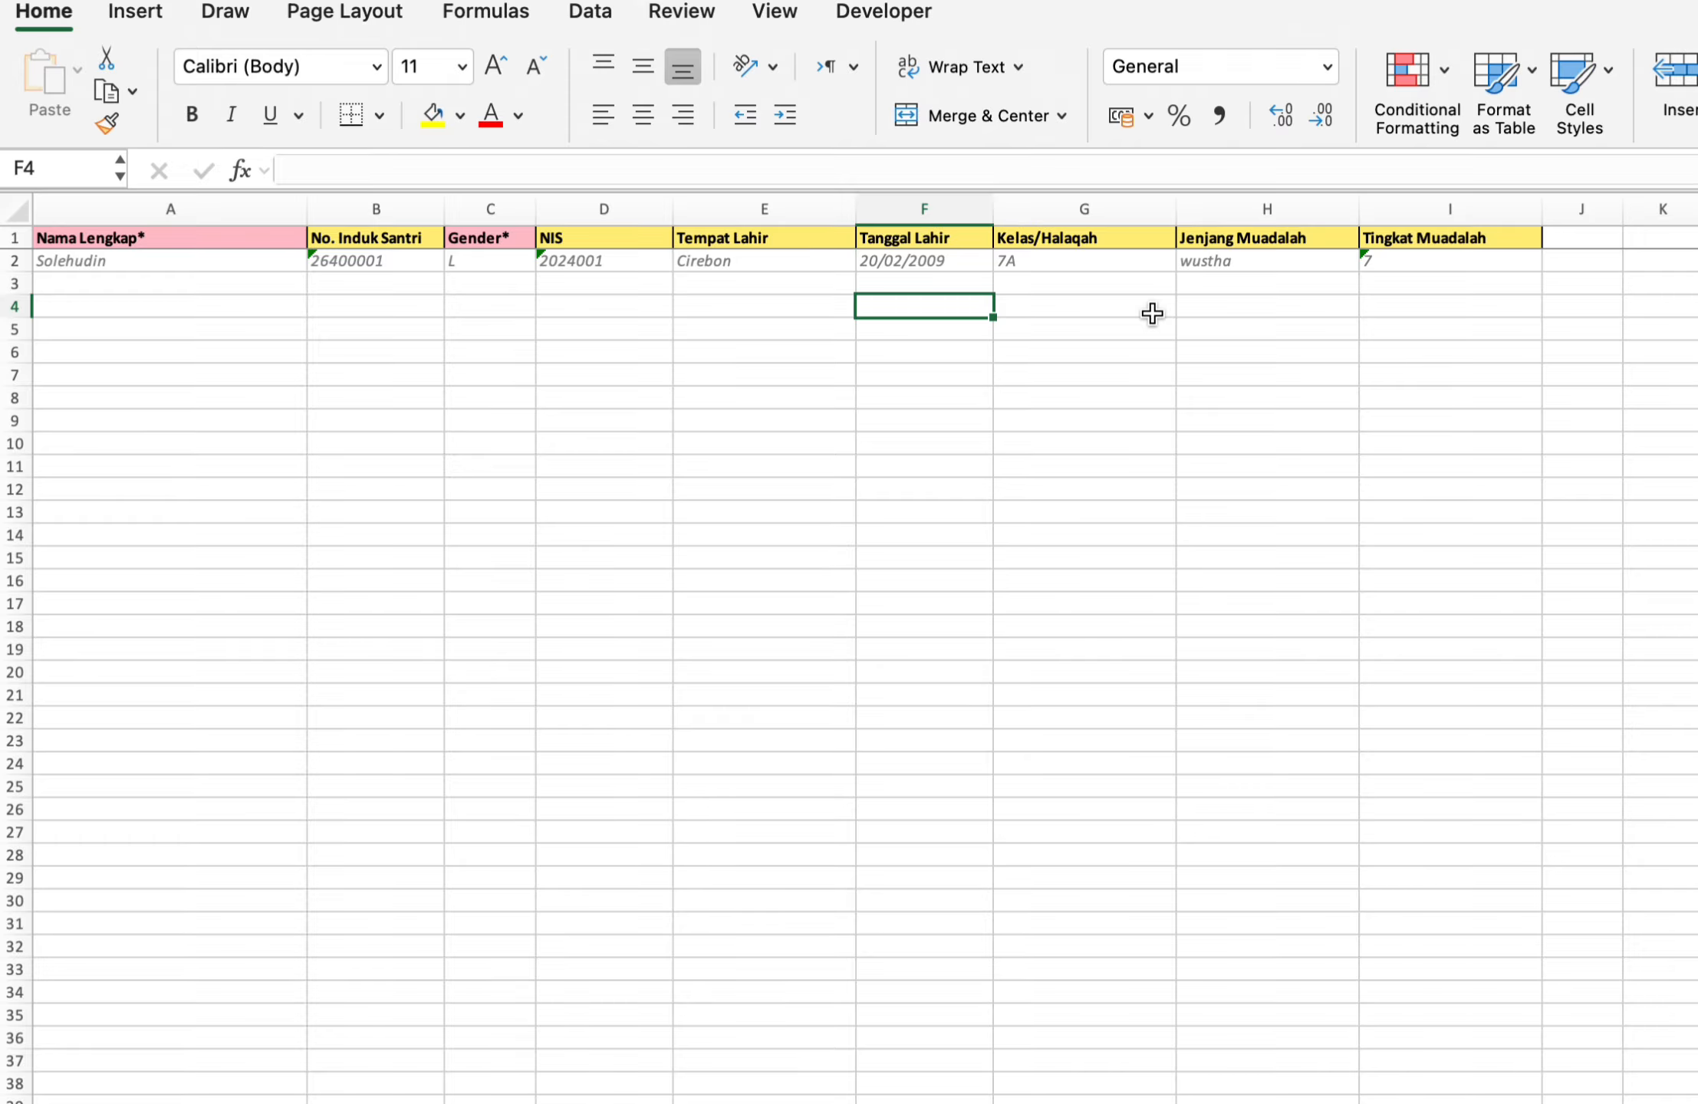
Step: Examine the Kelas/Halaqah column, its sample entry and the empty rows for each santri's halaqah
{"action": "left_click", "coordinate": [1102, 303]}
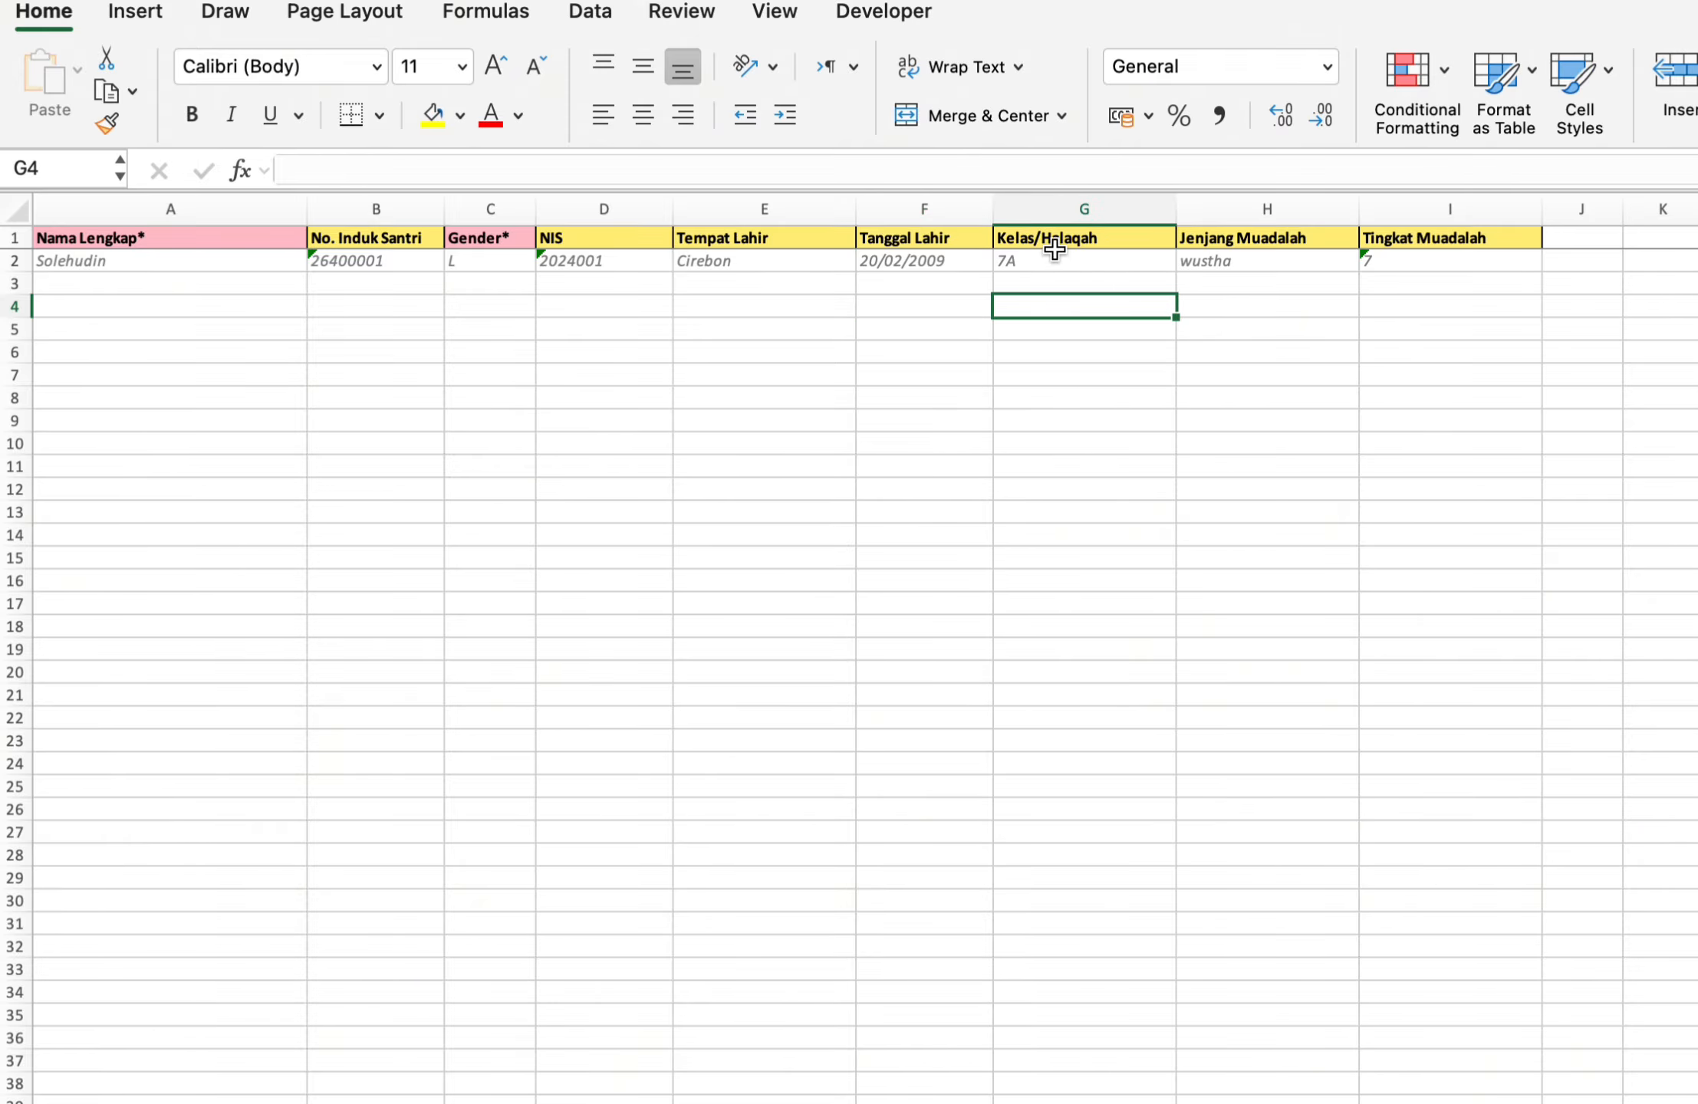
{"action": "left_click", "coordinate": [1086, 260]}
{"action": "left_click", "coordinate": [1079, 345]}
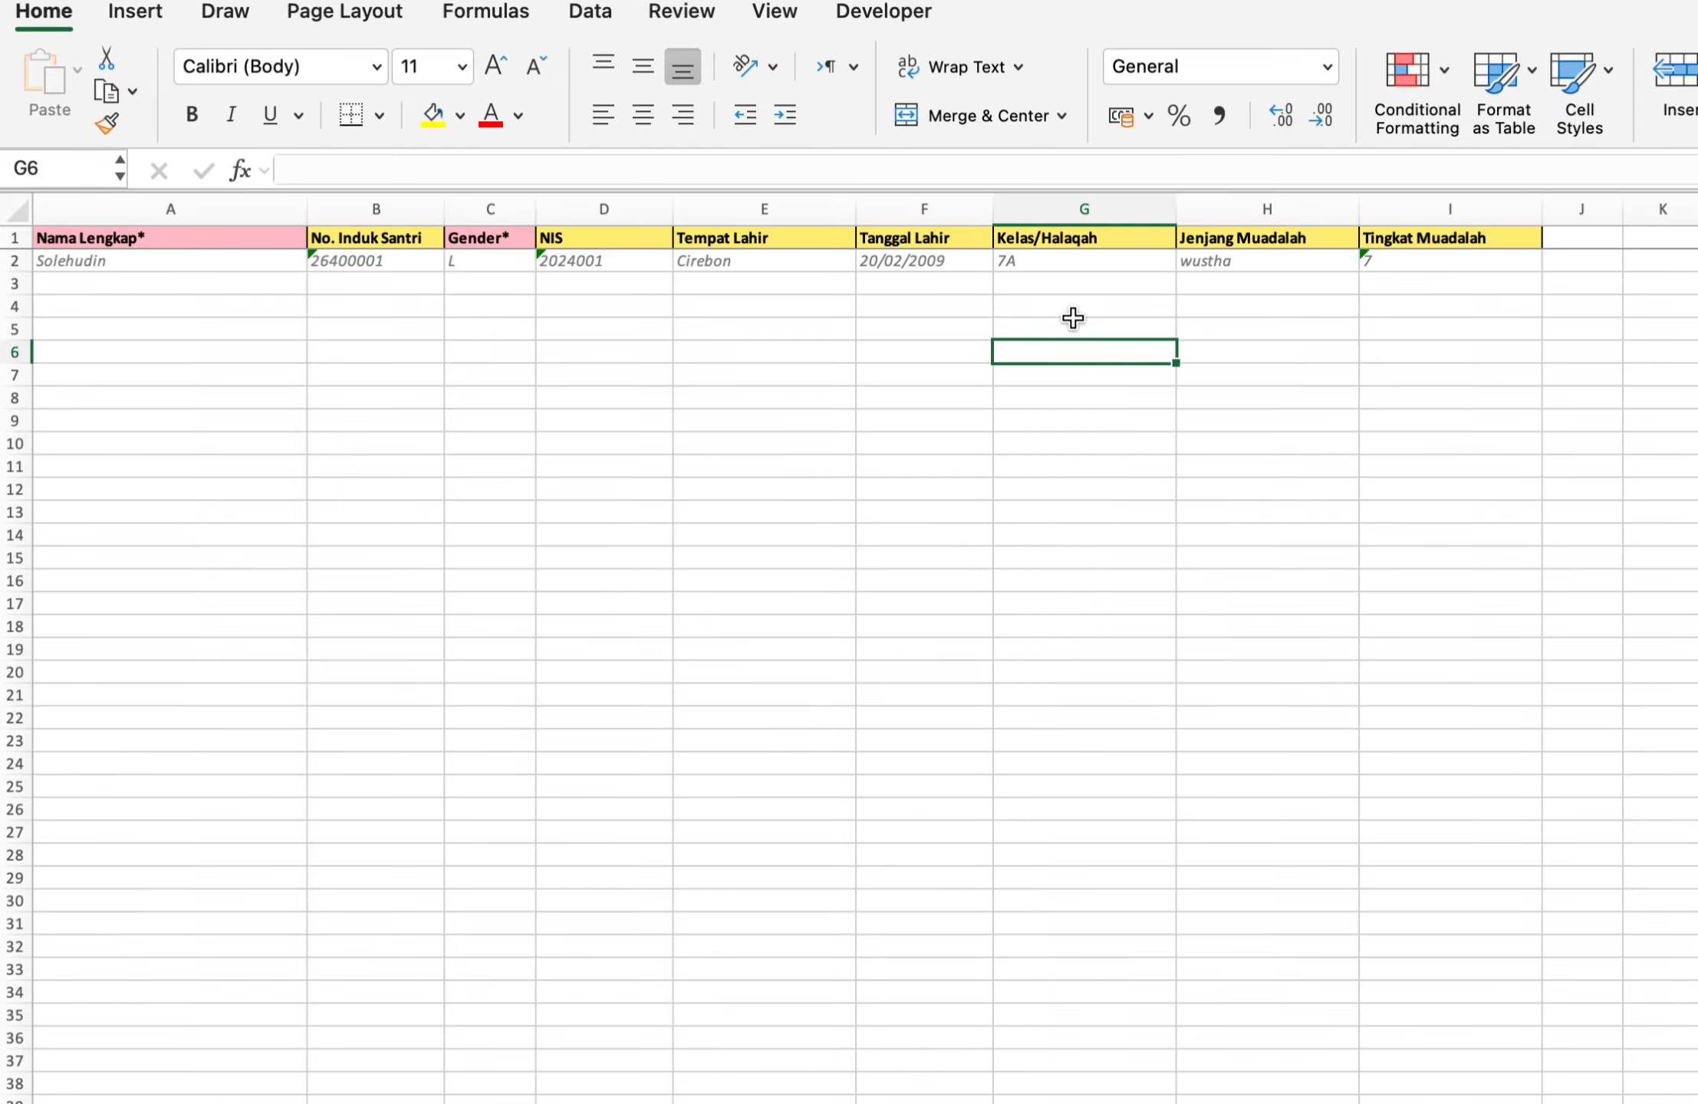
{"action": "left_click", "coordinate": [1049, 283]}
{"action": "left_click", "coordinate": [1054, 392]}
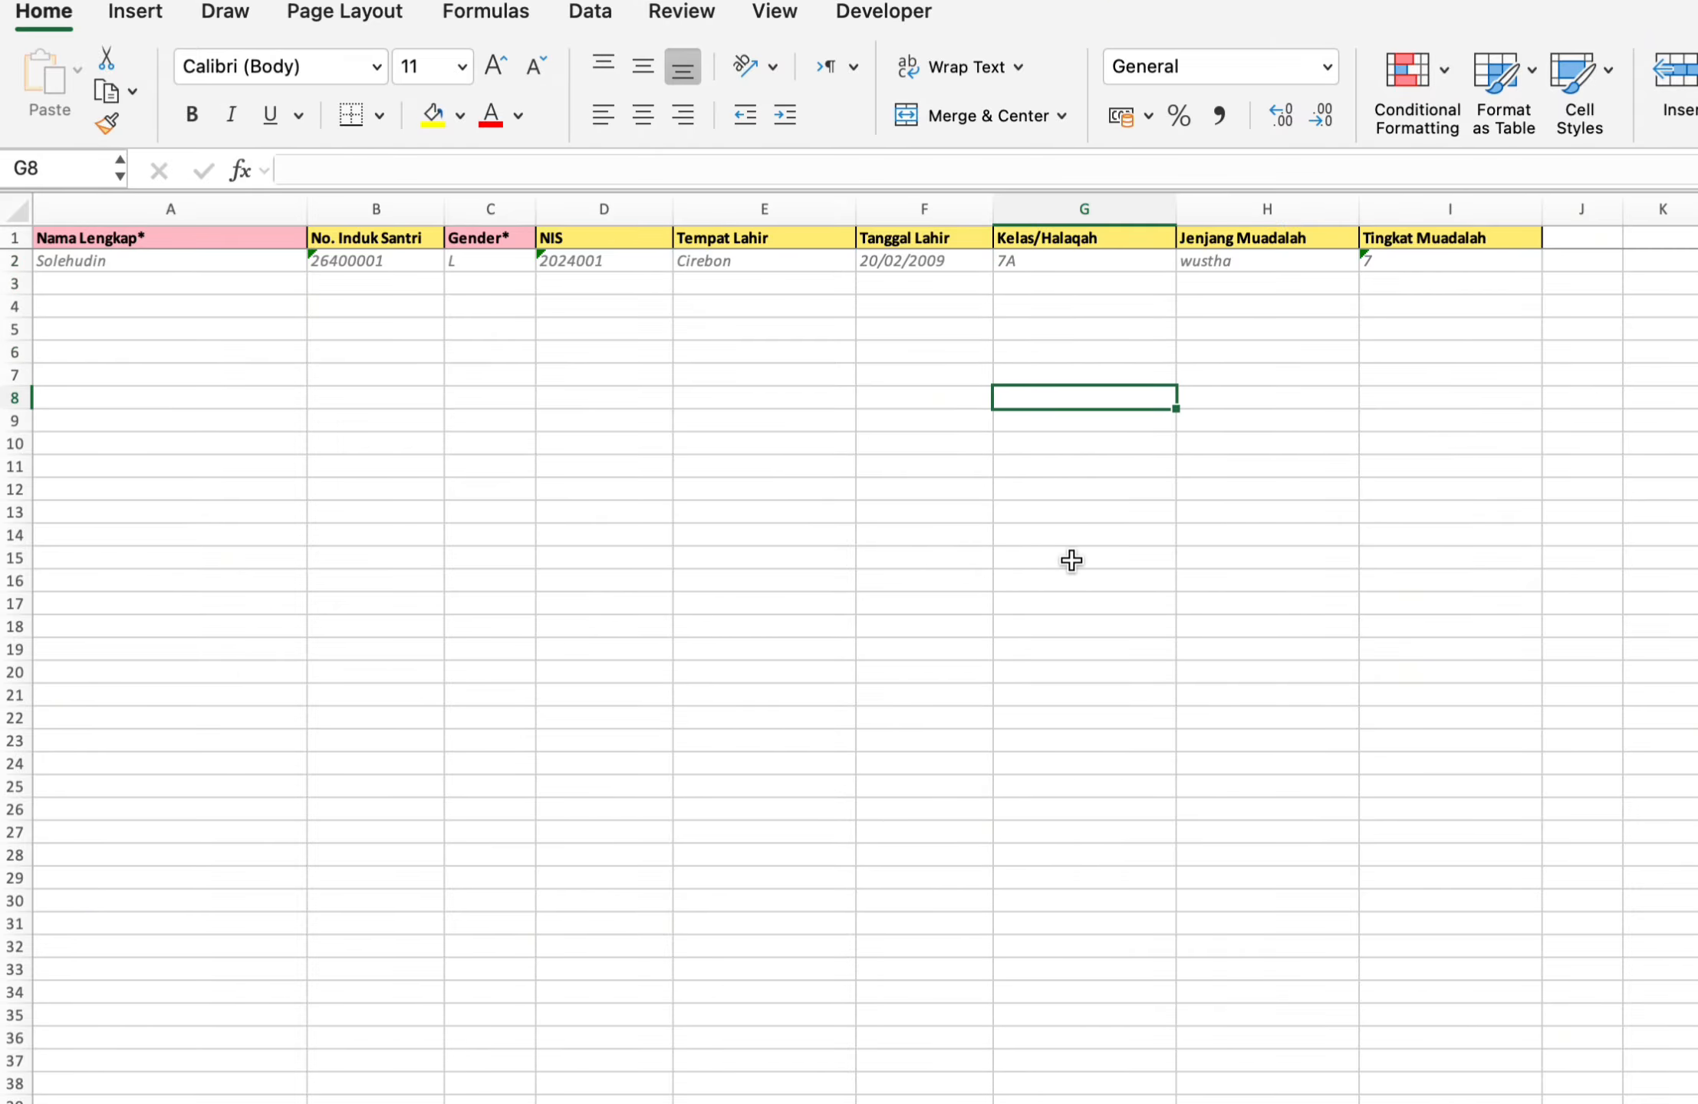
{"action": "left_click", "coordinate": [1072, 556]}
{"action": "left_click", "coordinate": [1067, 347]}
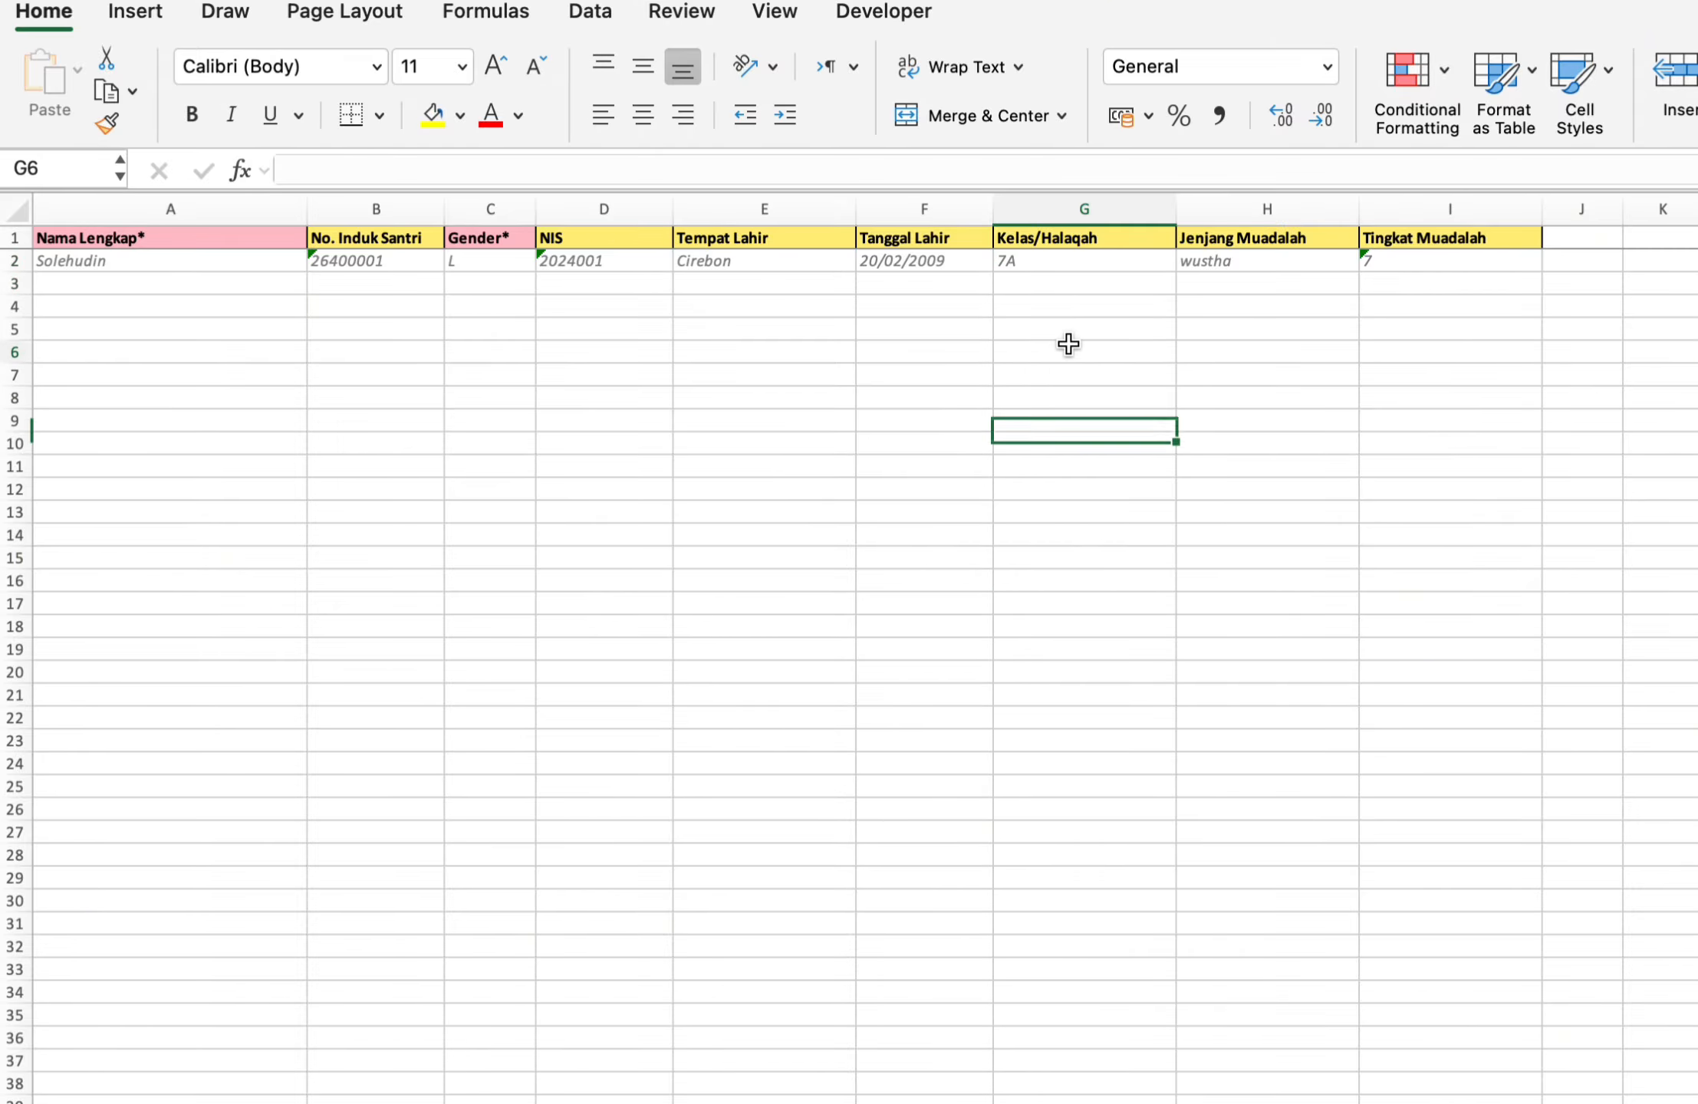
{"action": "left_click", "coordinate": [1044, 289]}
{"action": "left_click", "coordinate": [1049, 389]}
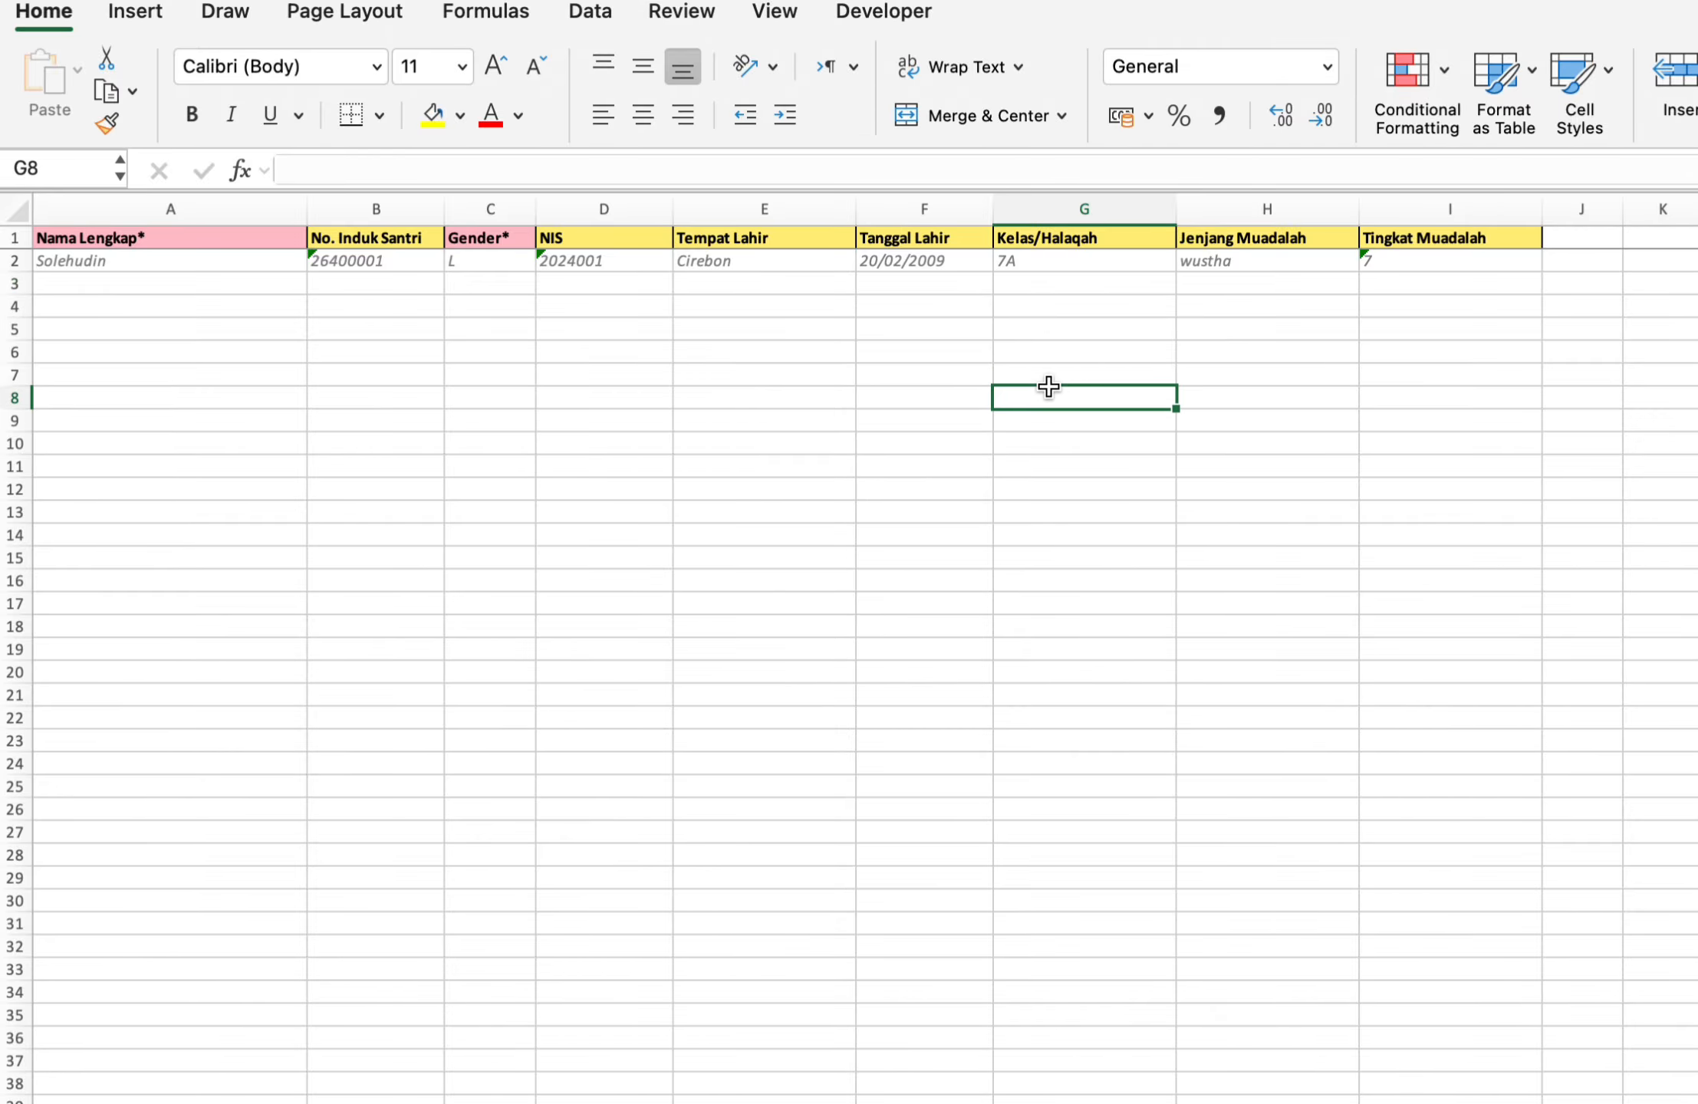
{"action": "left_click", "coordinate": [1067, 529]}
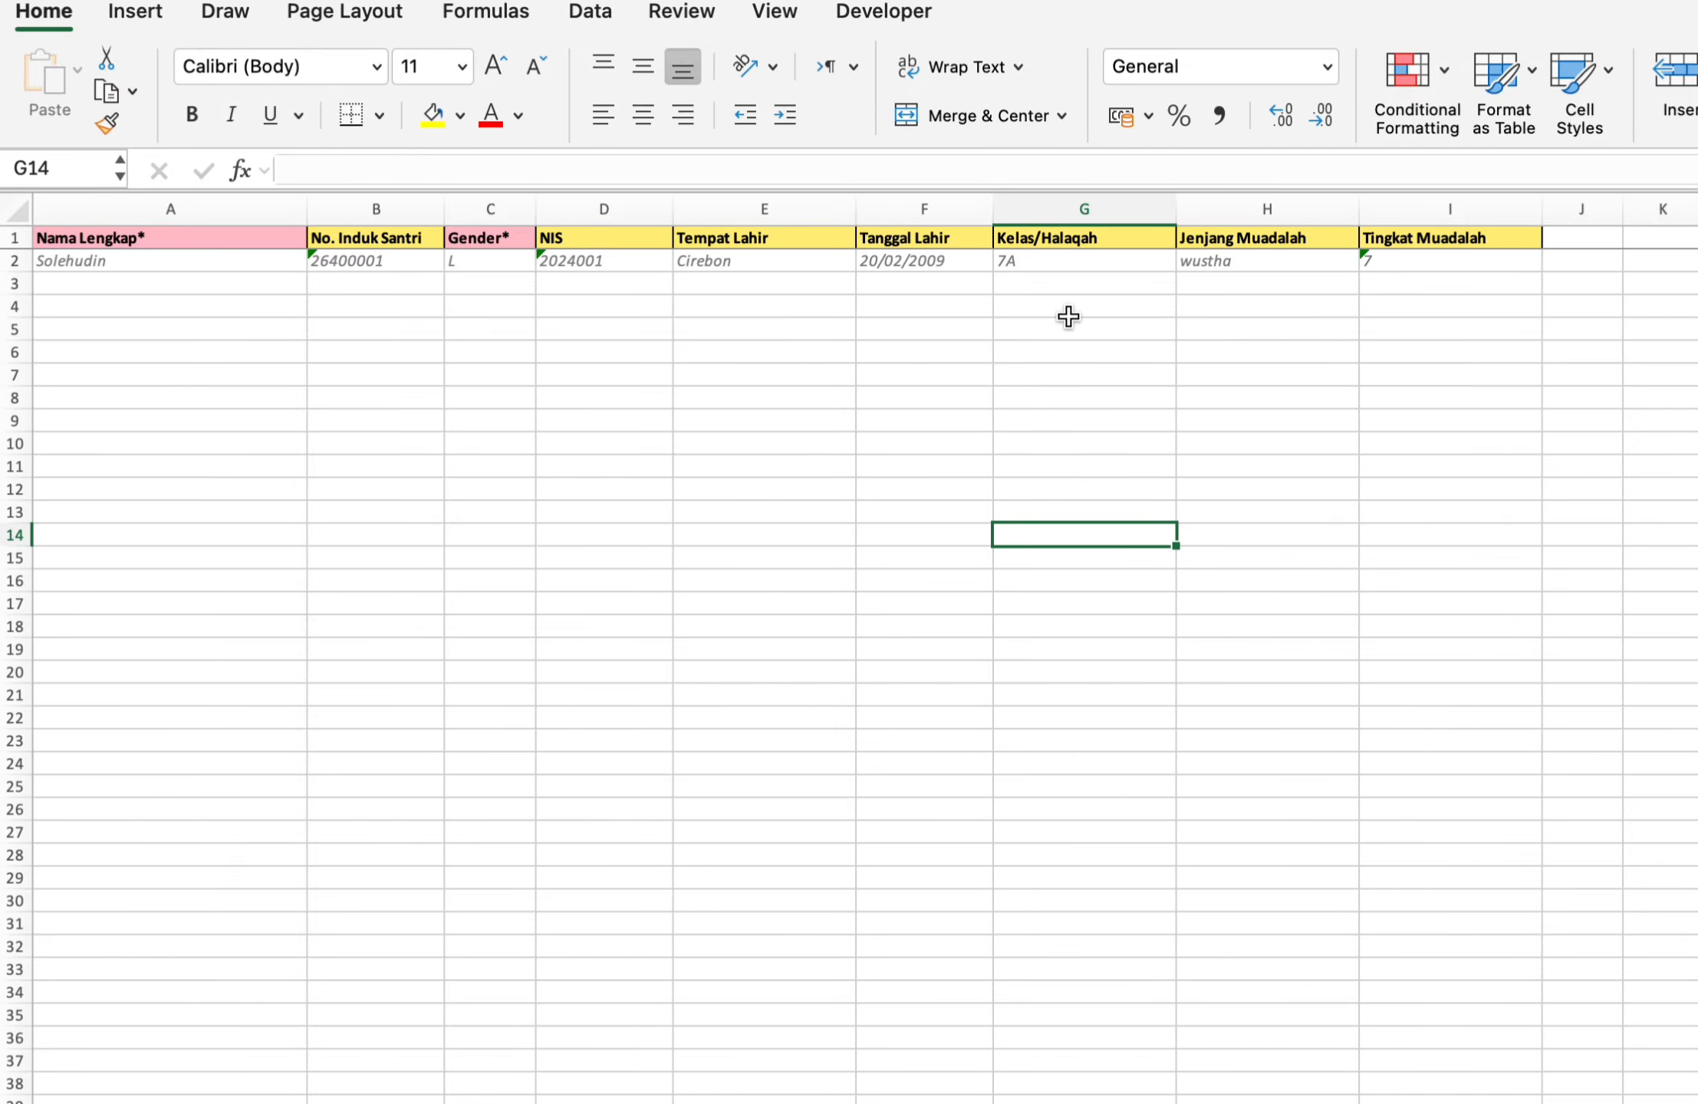
{"action": "left_click", "coordinate": [1068, 313]}
{"action": "left_click", "coordinate": [1072, 422]}
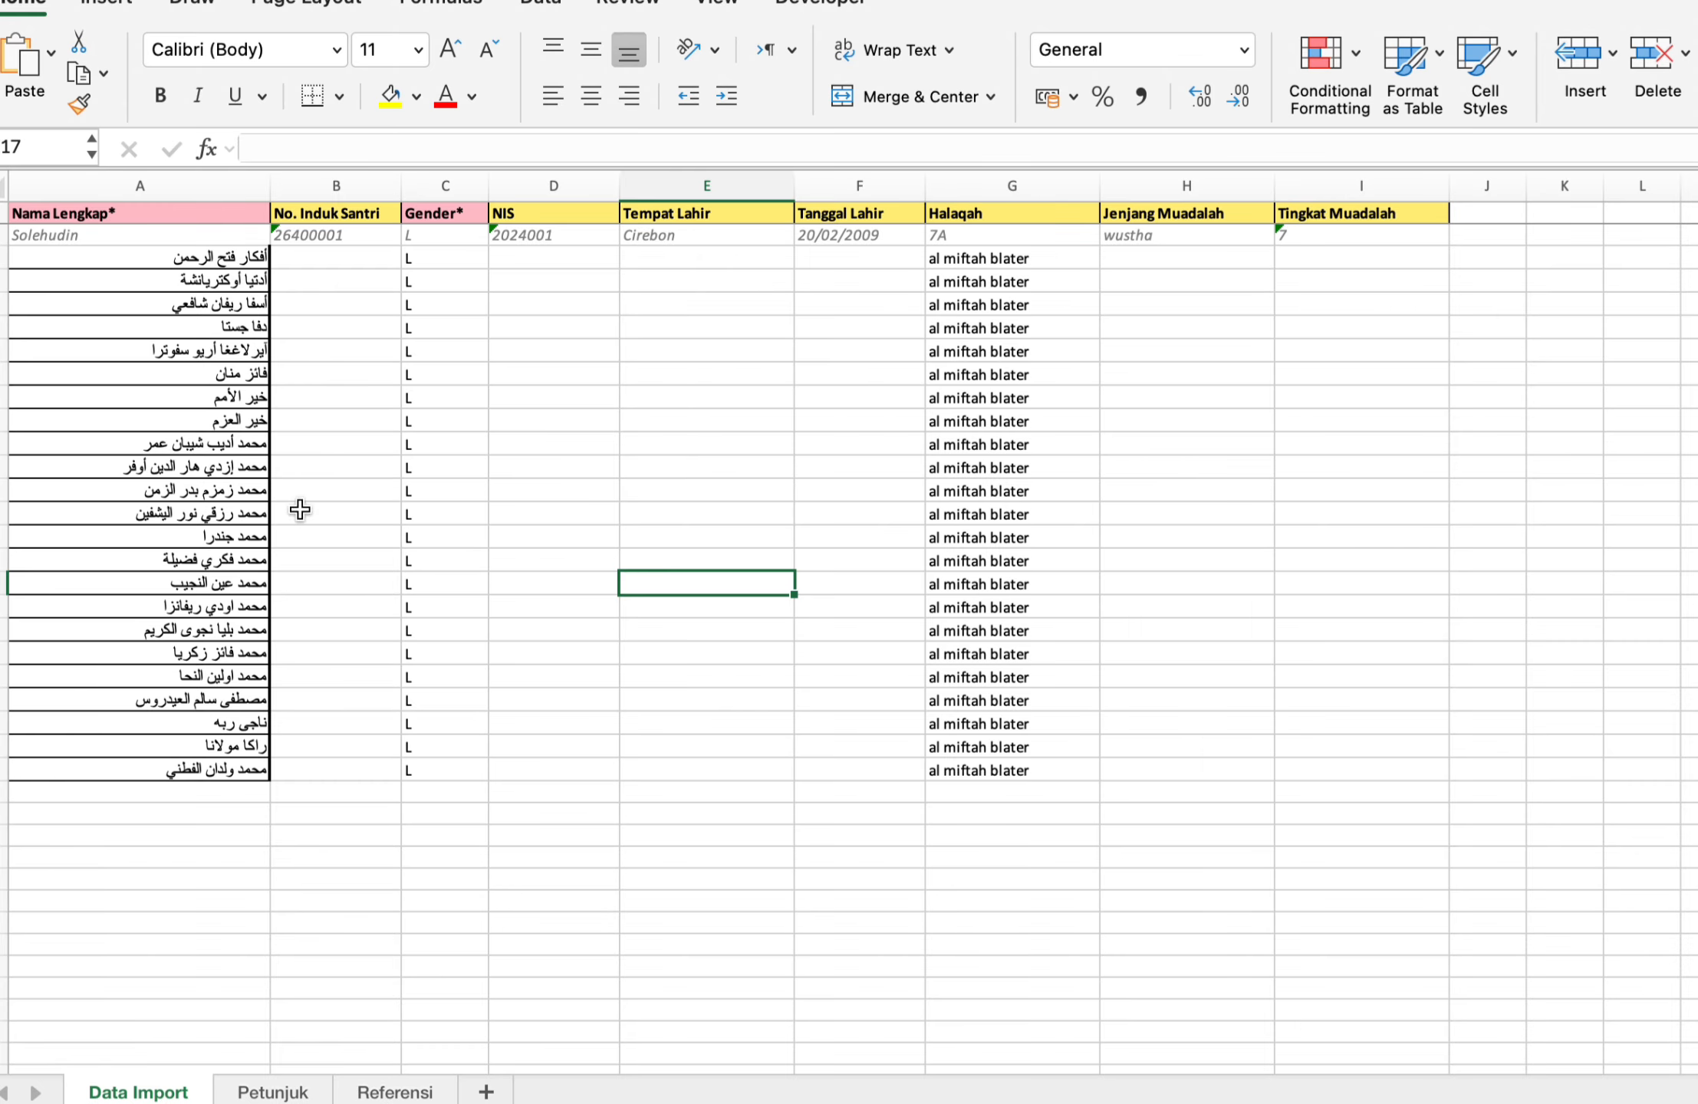
Step: Look over the Nama Lengkap entries on the filled-in template's Data Import sheet
{"action": "left_click", "coordinate": [324, 653]}
{"action": "left_click", "coordinate": [233, 836]}
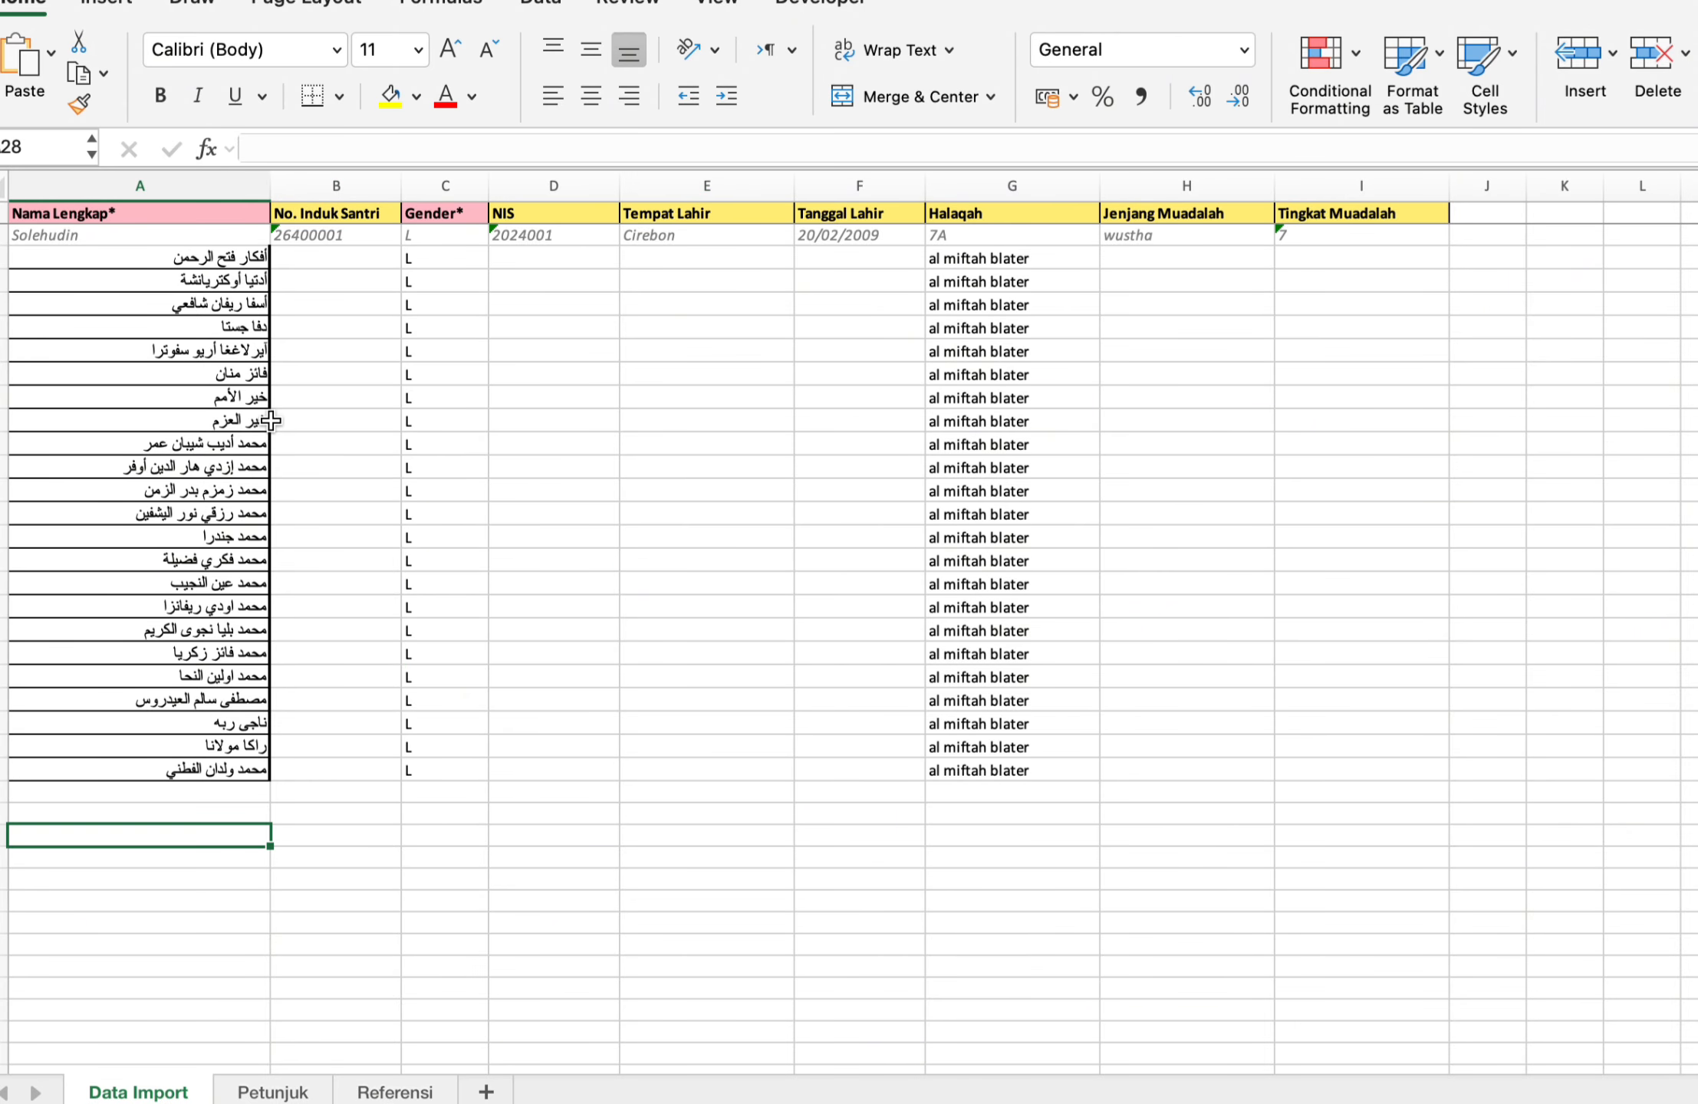
{"action": "left_click", "coordinate": [220, 265]}
{"action": "left_click", "coordinate": [218, 414]}
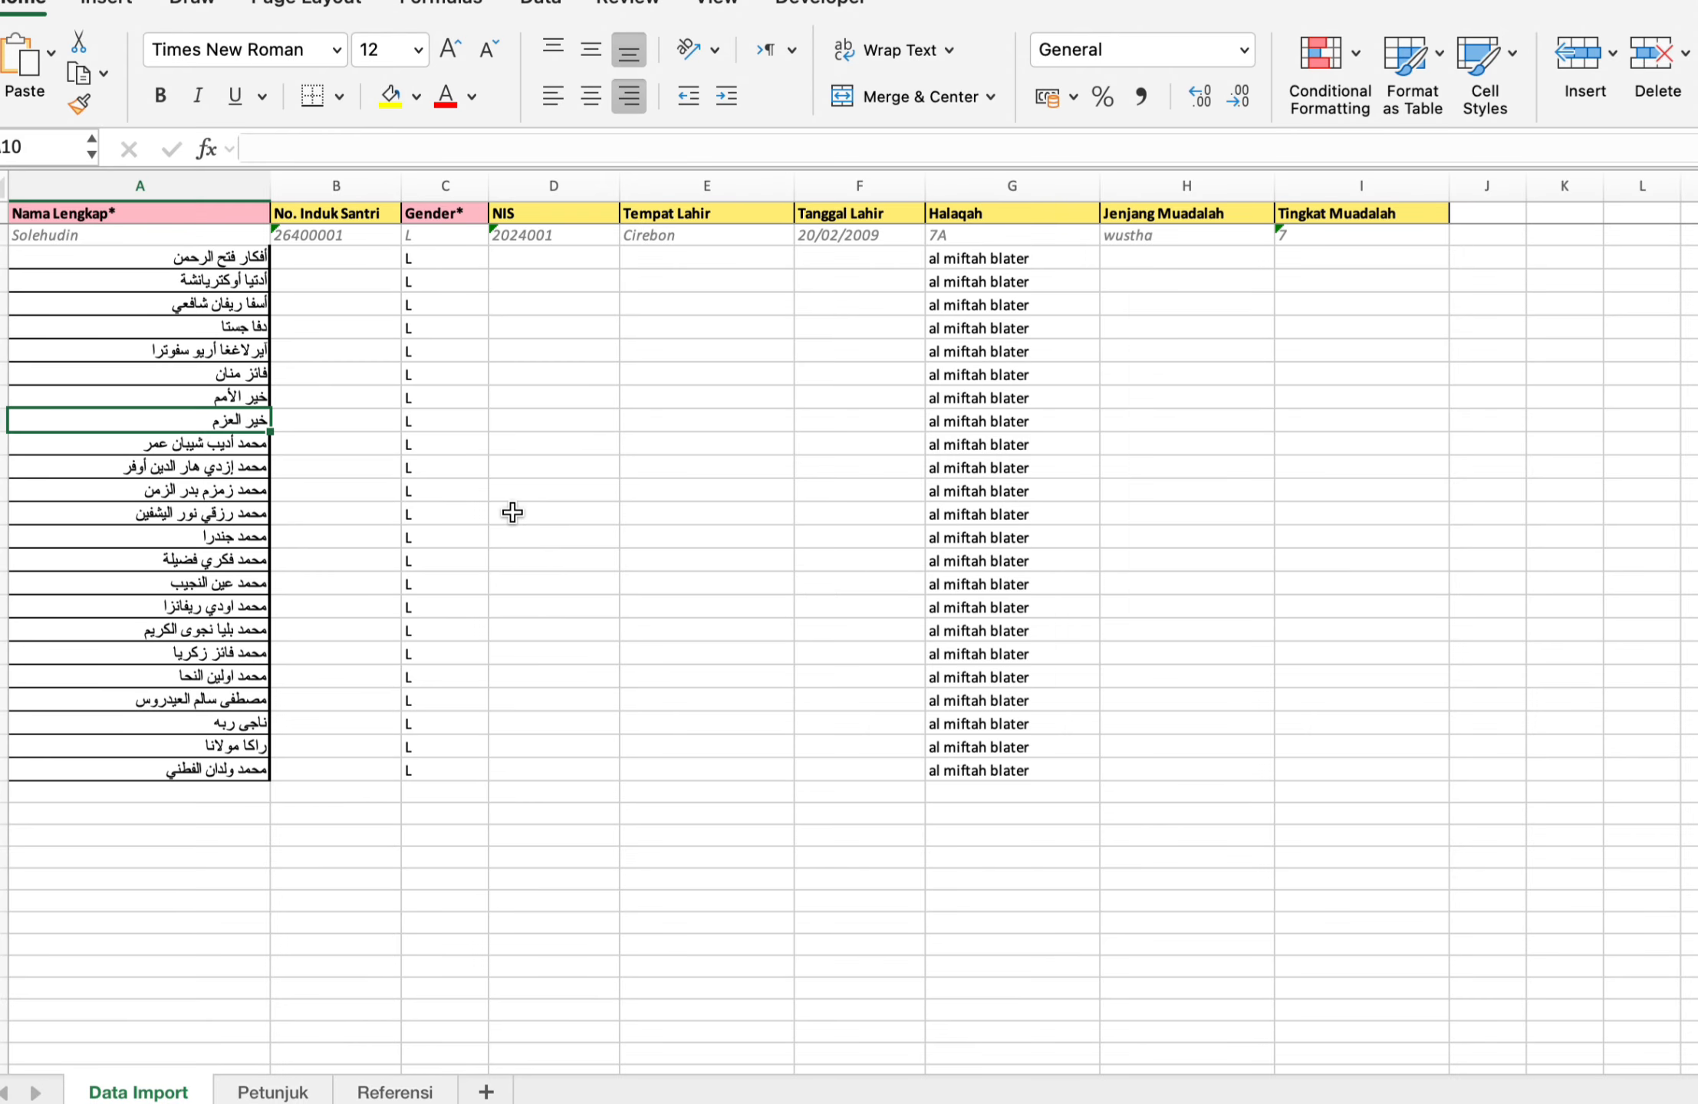
{"action": "left_click", "coordinate": [509, 513]}
Step: Examine the Halaqah header and the halaqah name entered for every santri in the filled-in template
{"action": "left_click", "coordinate": [971, 332]}
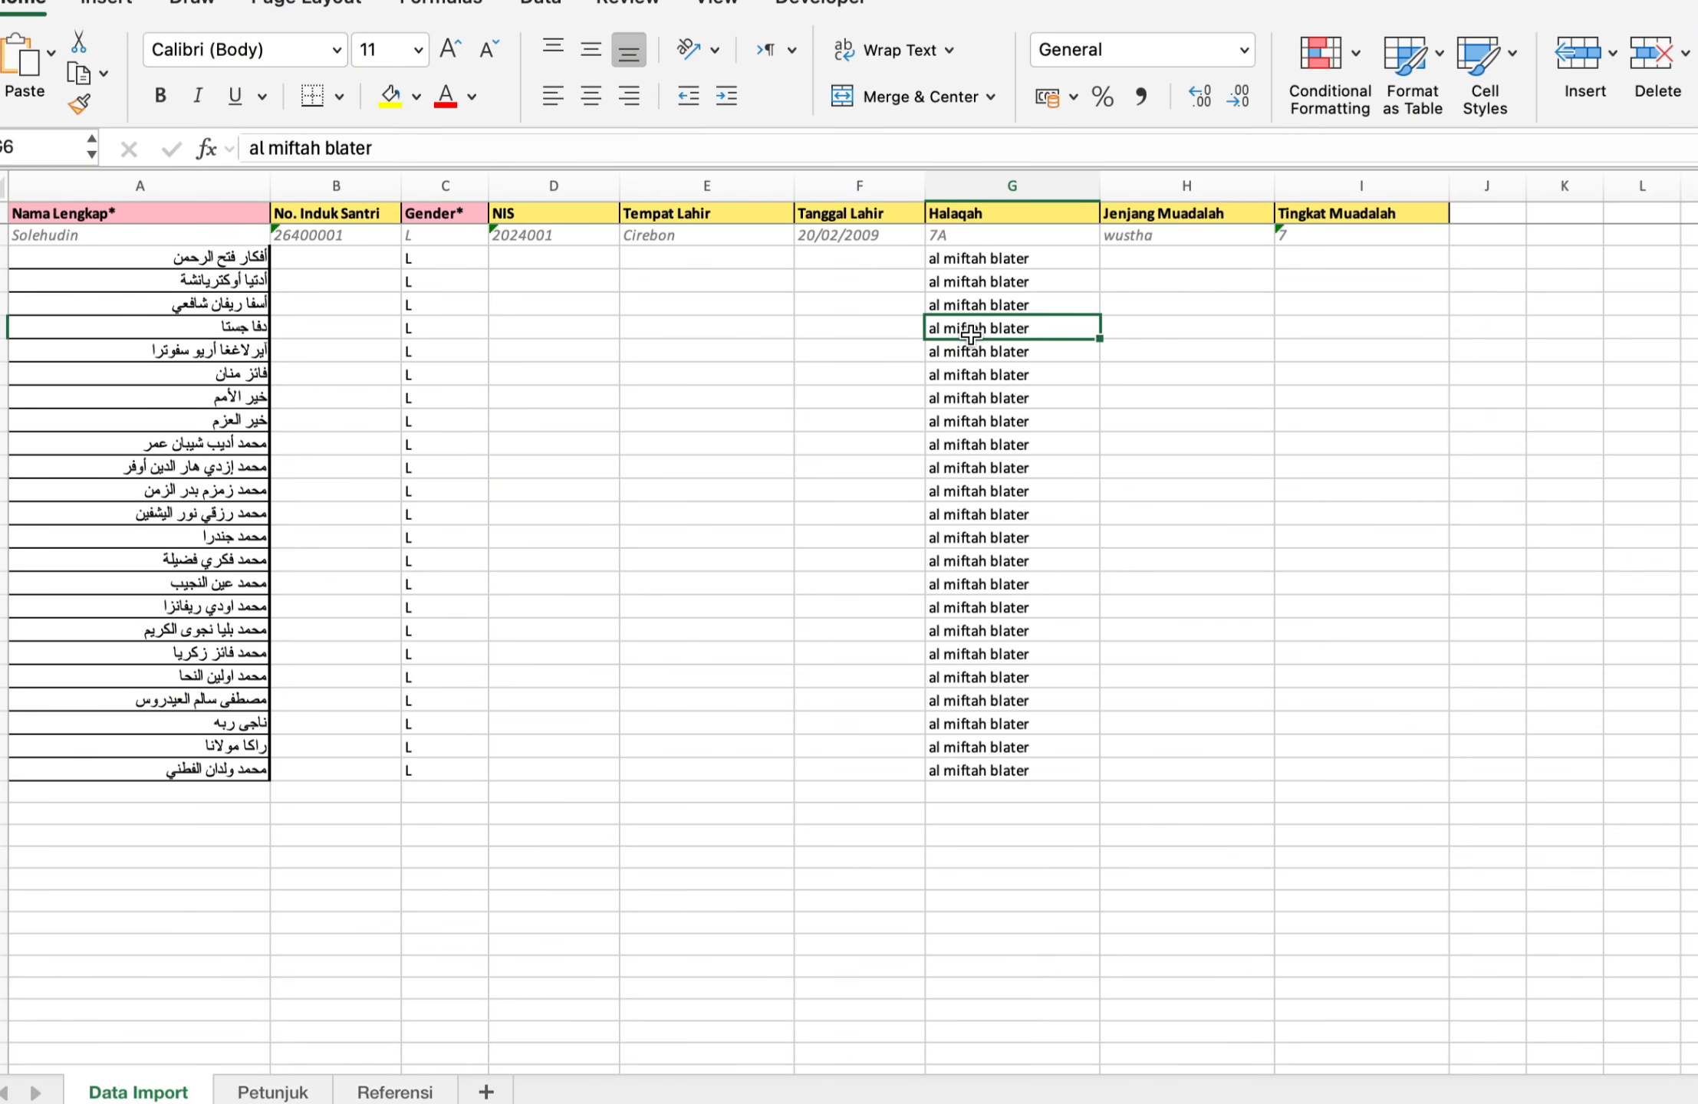
{"action": "left_click", "coordinate": [987, 259]}
{"action": "left_click", "coordinate": [990, 516]}
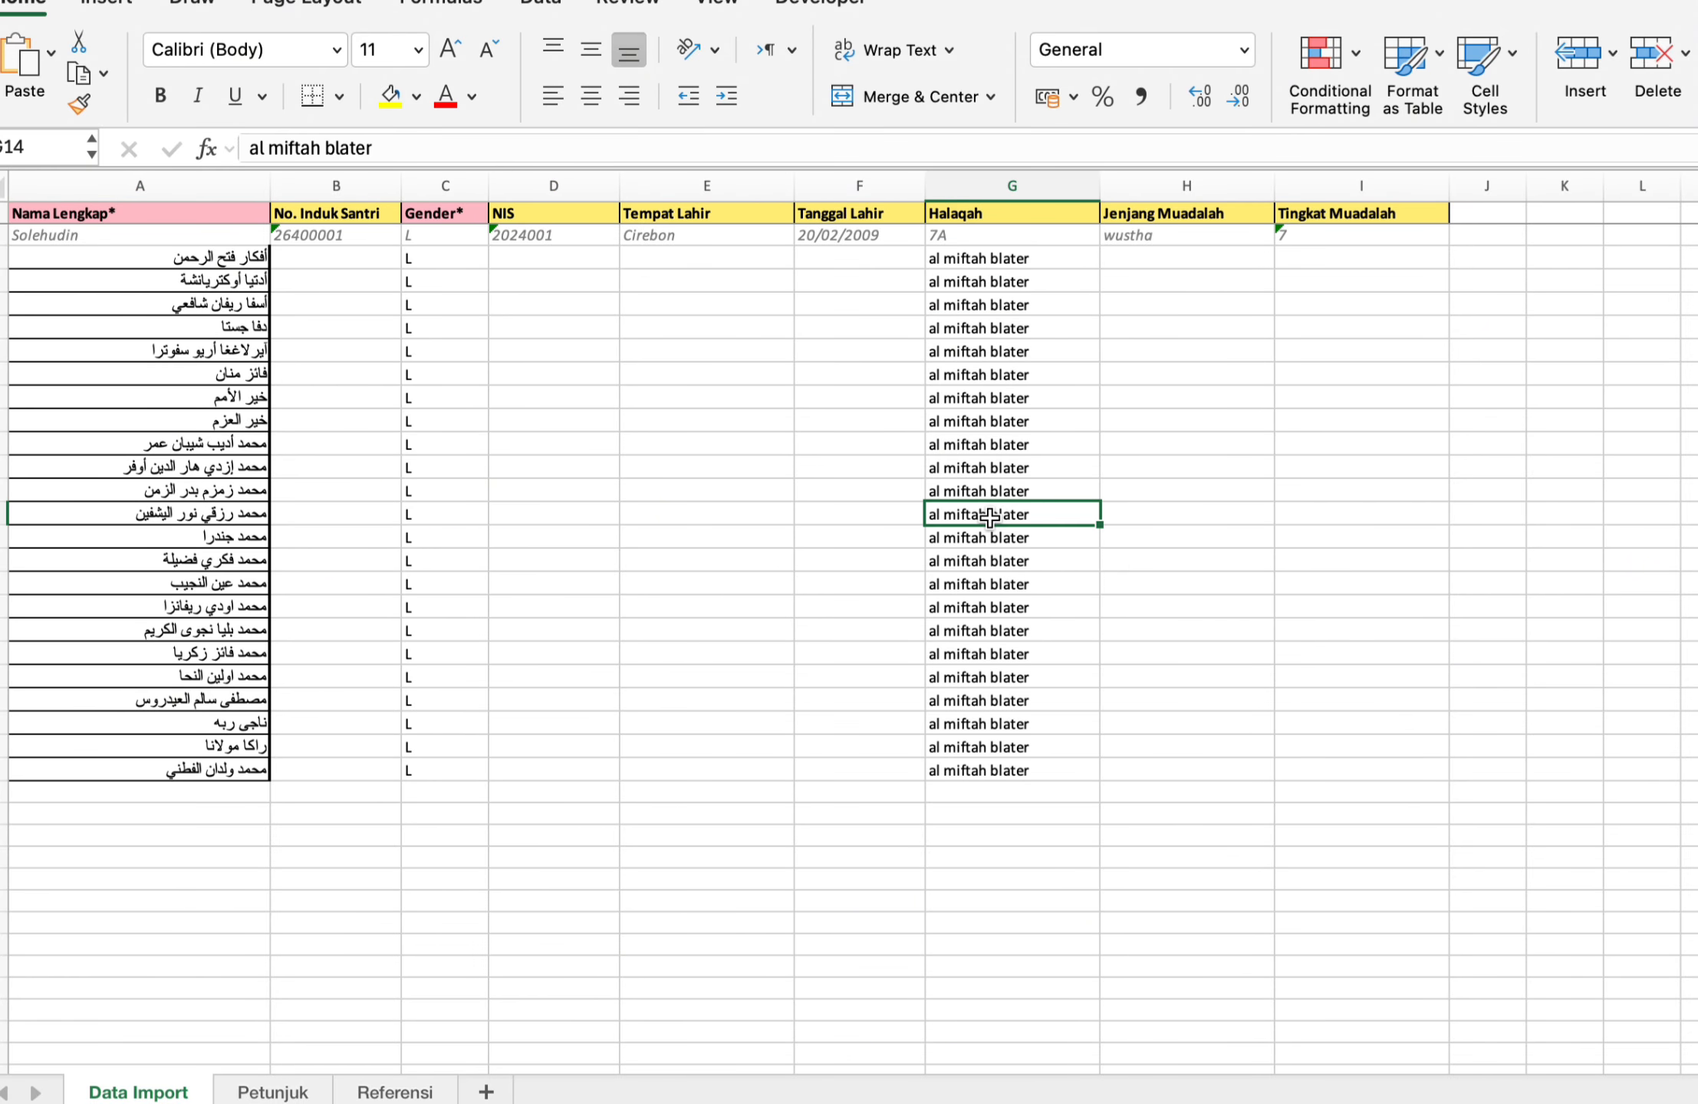
{"action": "left_click", "coordinate": [994, 743]}
{"action": "left_click", "coordinate": [994, 785]}
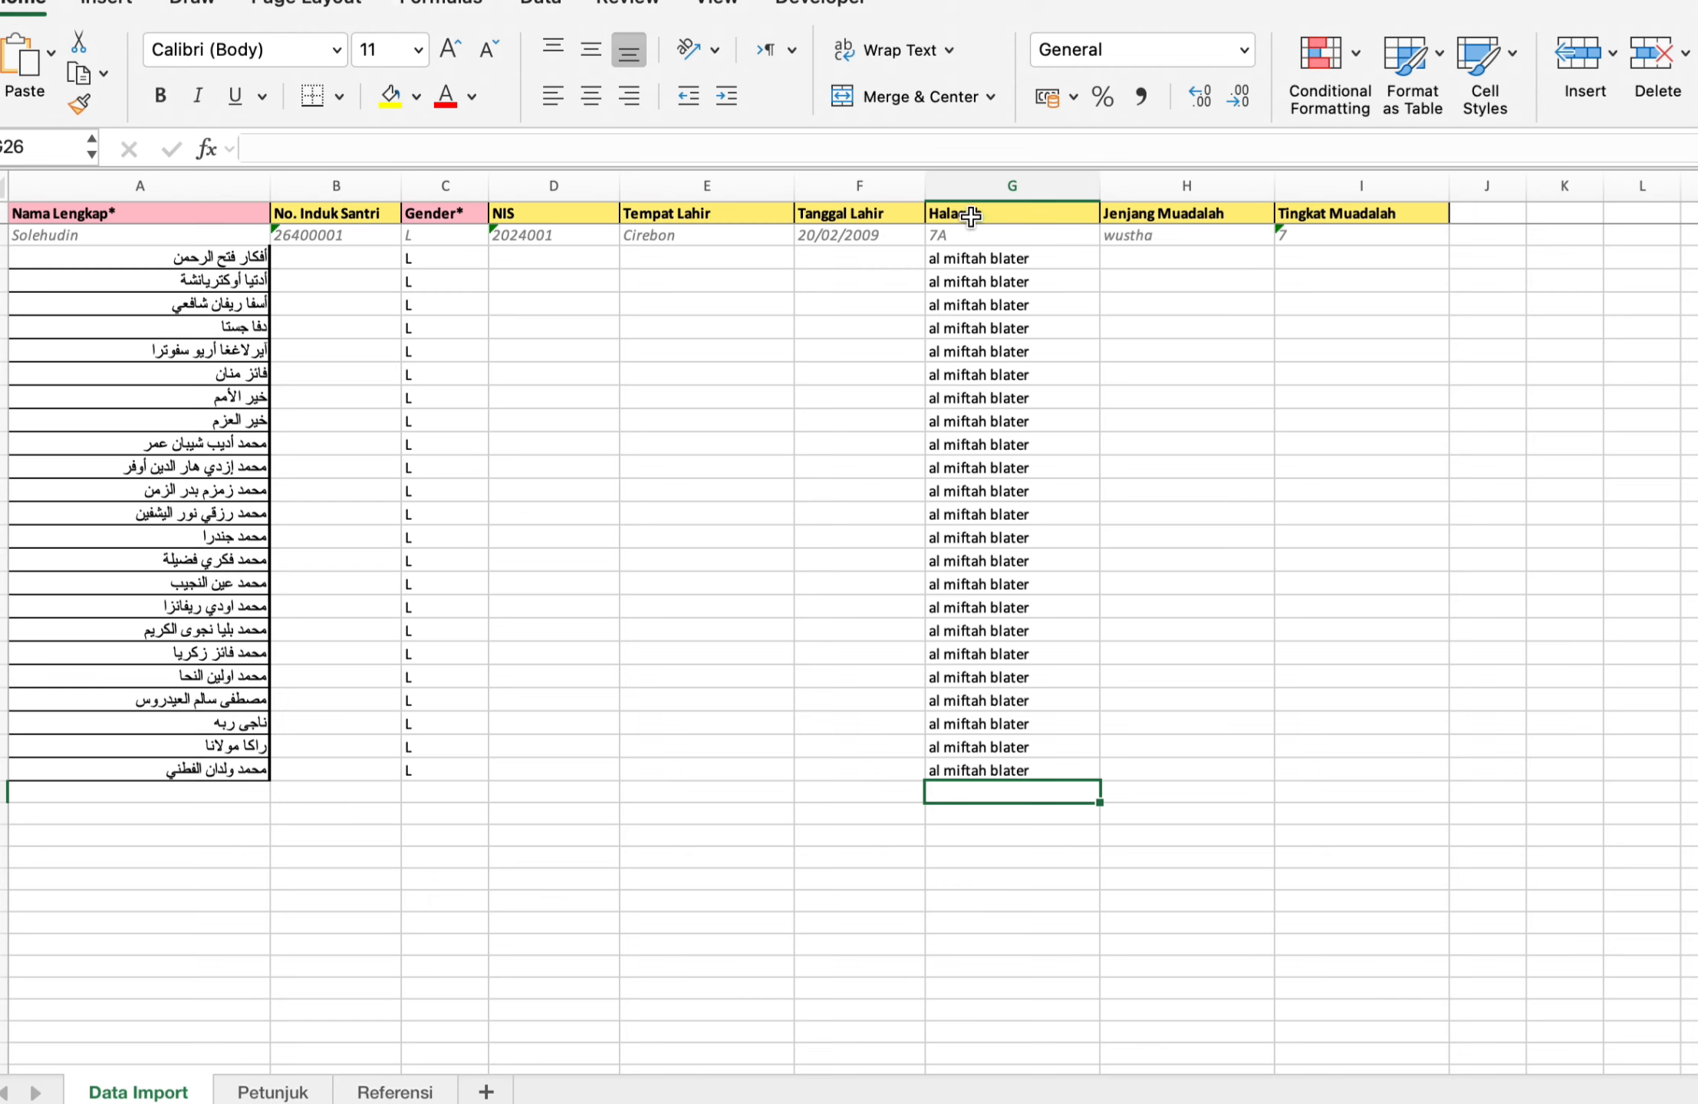
{"action": "left_click", "coordinate": [970, 217]}
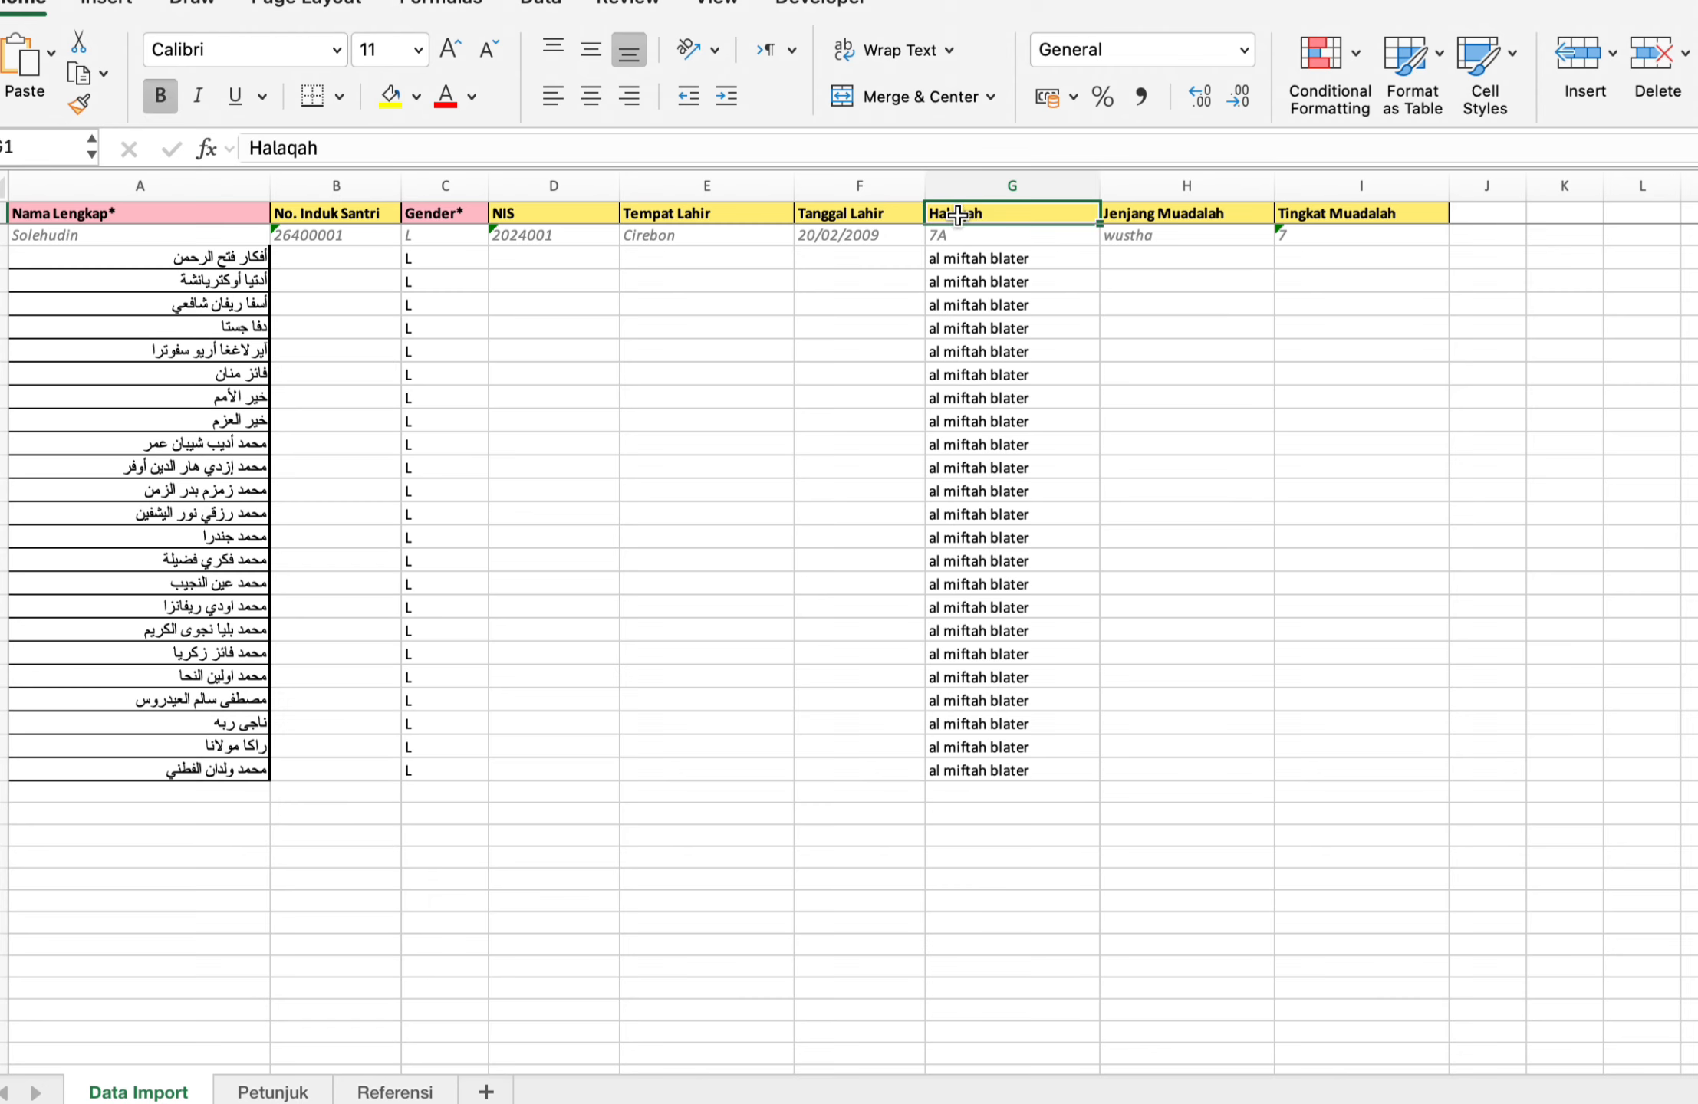
{"action": "left_click", "coordinate": [995, 442]}
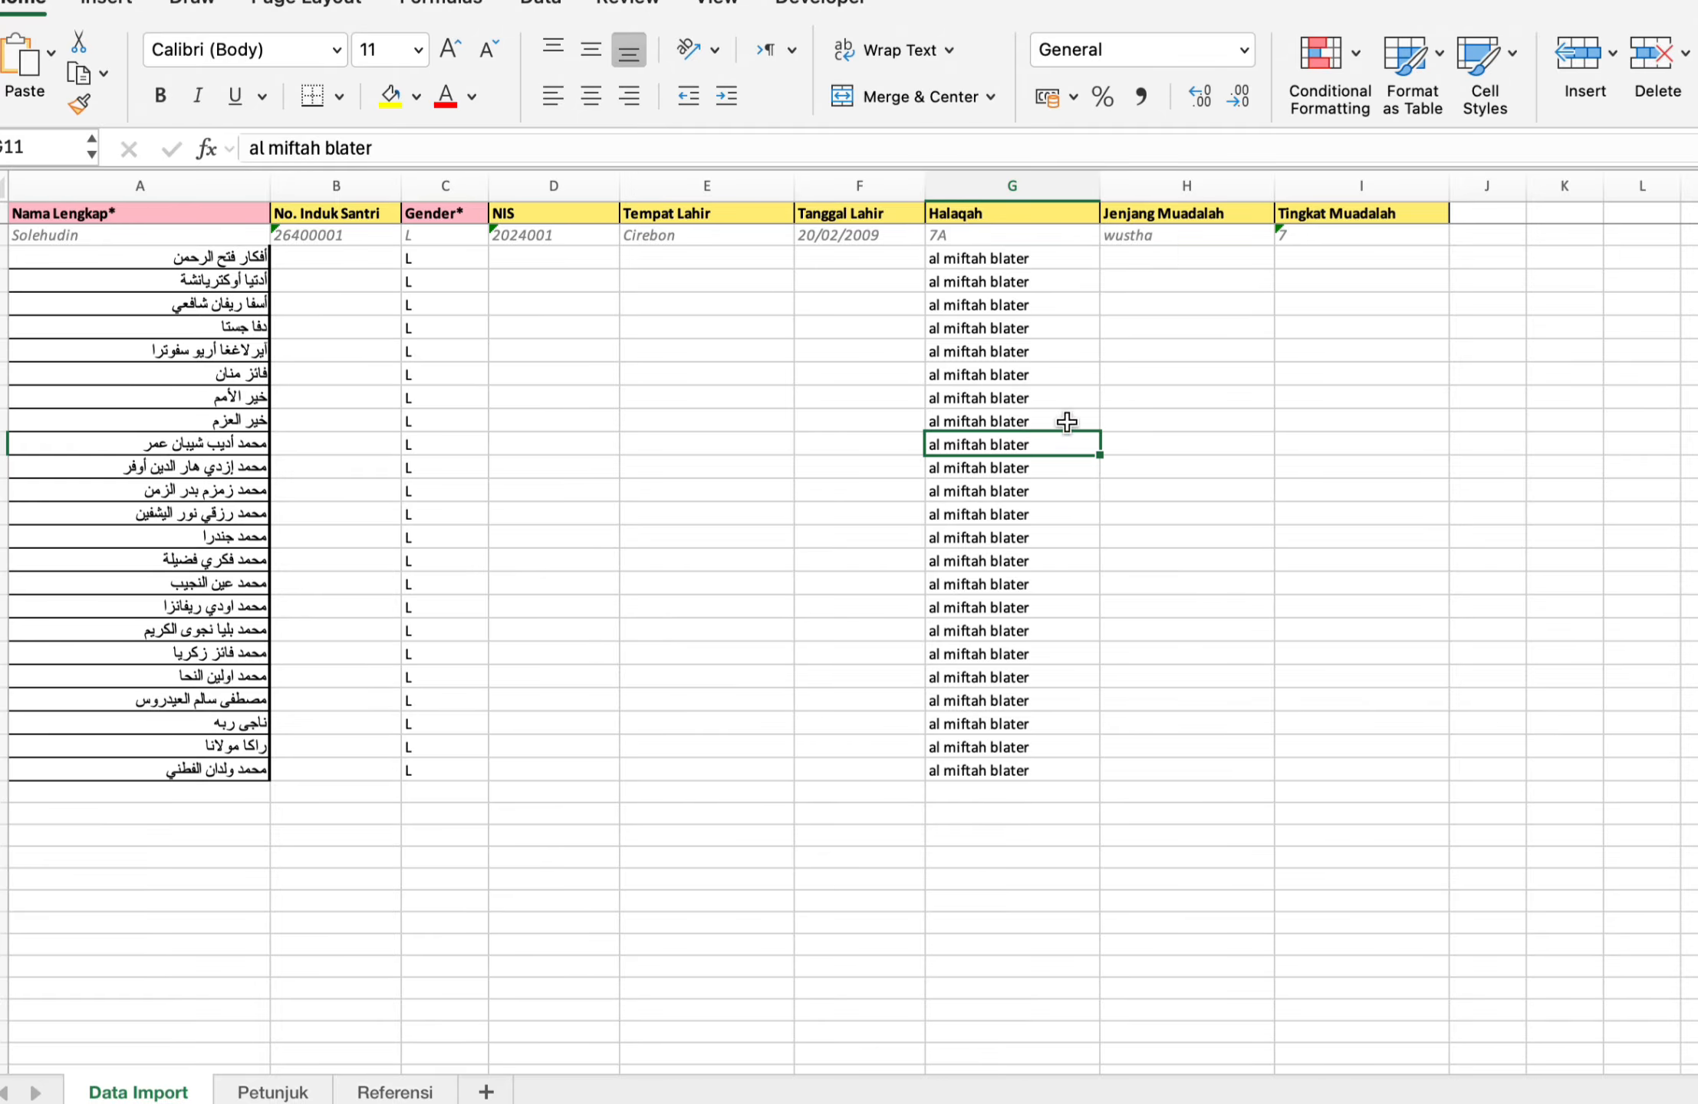
{"action": "left_click", "coordinate": [863, 414]}
{"action": "left_click", "coordinate": [997, 325]}
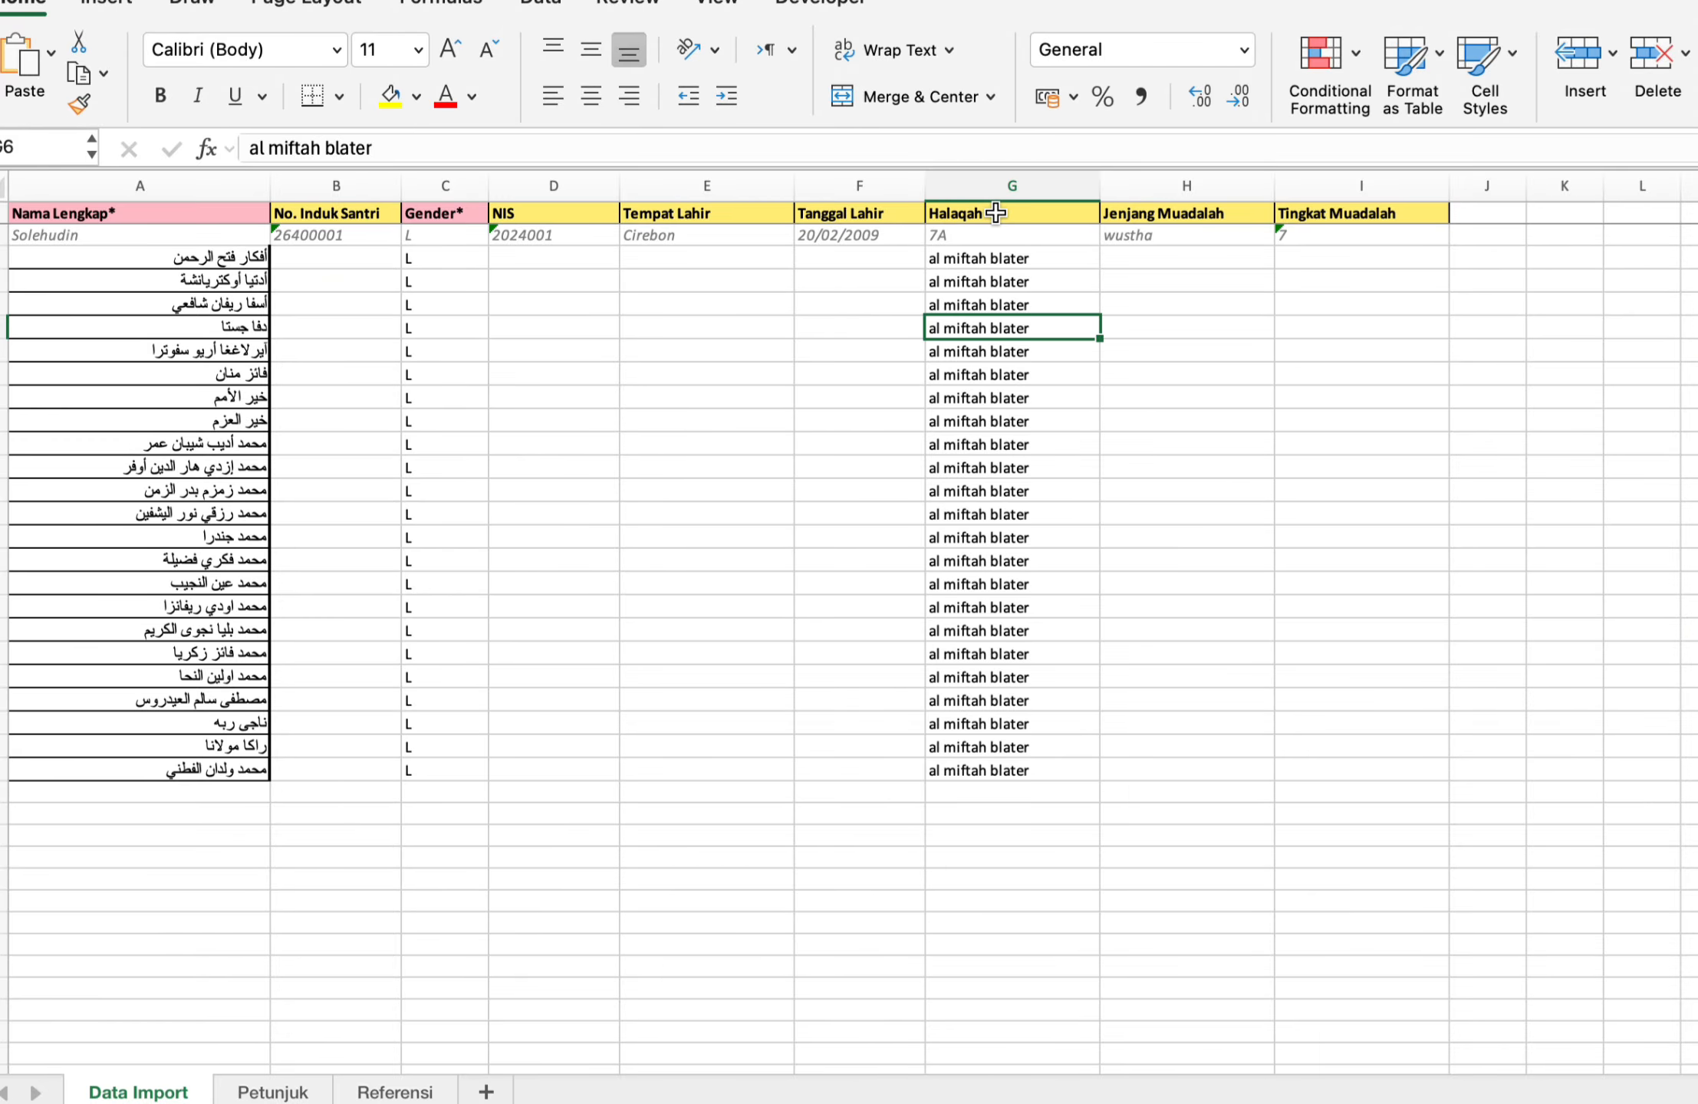
{"action": "left_click", "coordinate": [987, 423]}
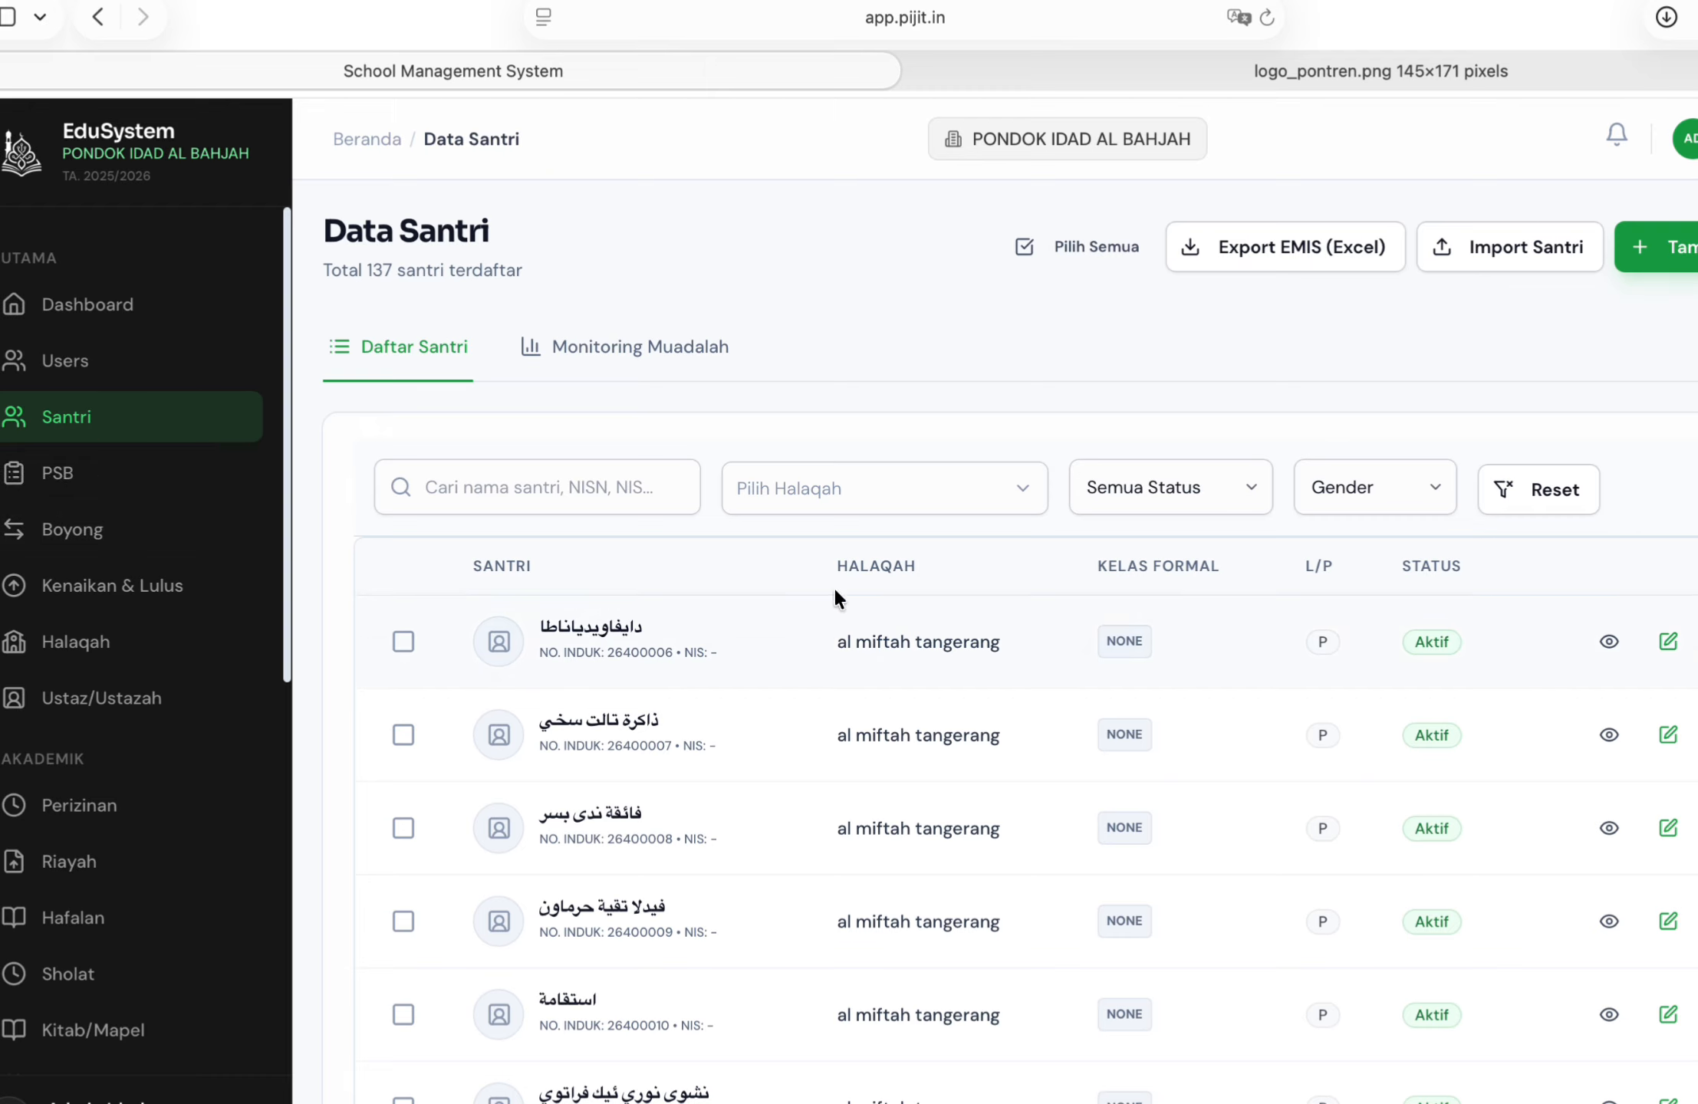
Step: Upload Template_Import_Data_Santri-2.xlsx from the al miftah blater folder as the santri import file
{"action": "left_click", "coordinate": [1465, 244]}
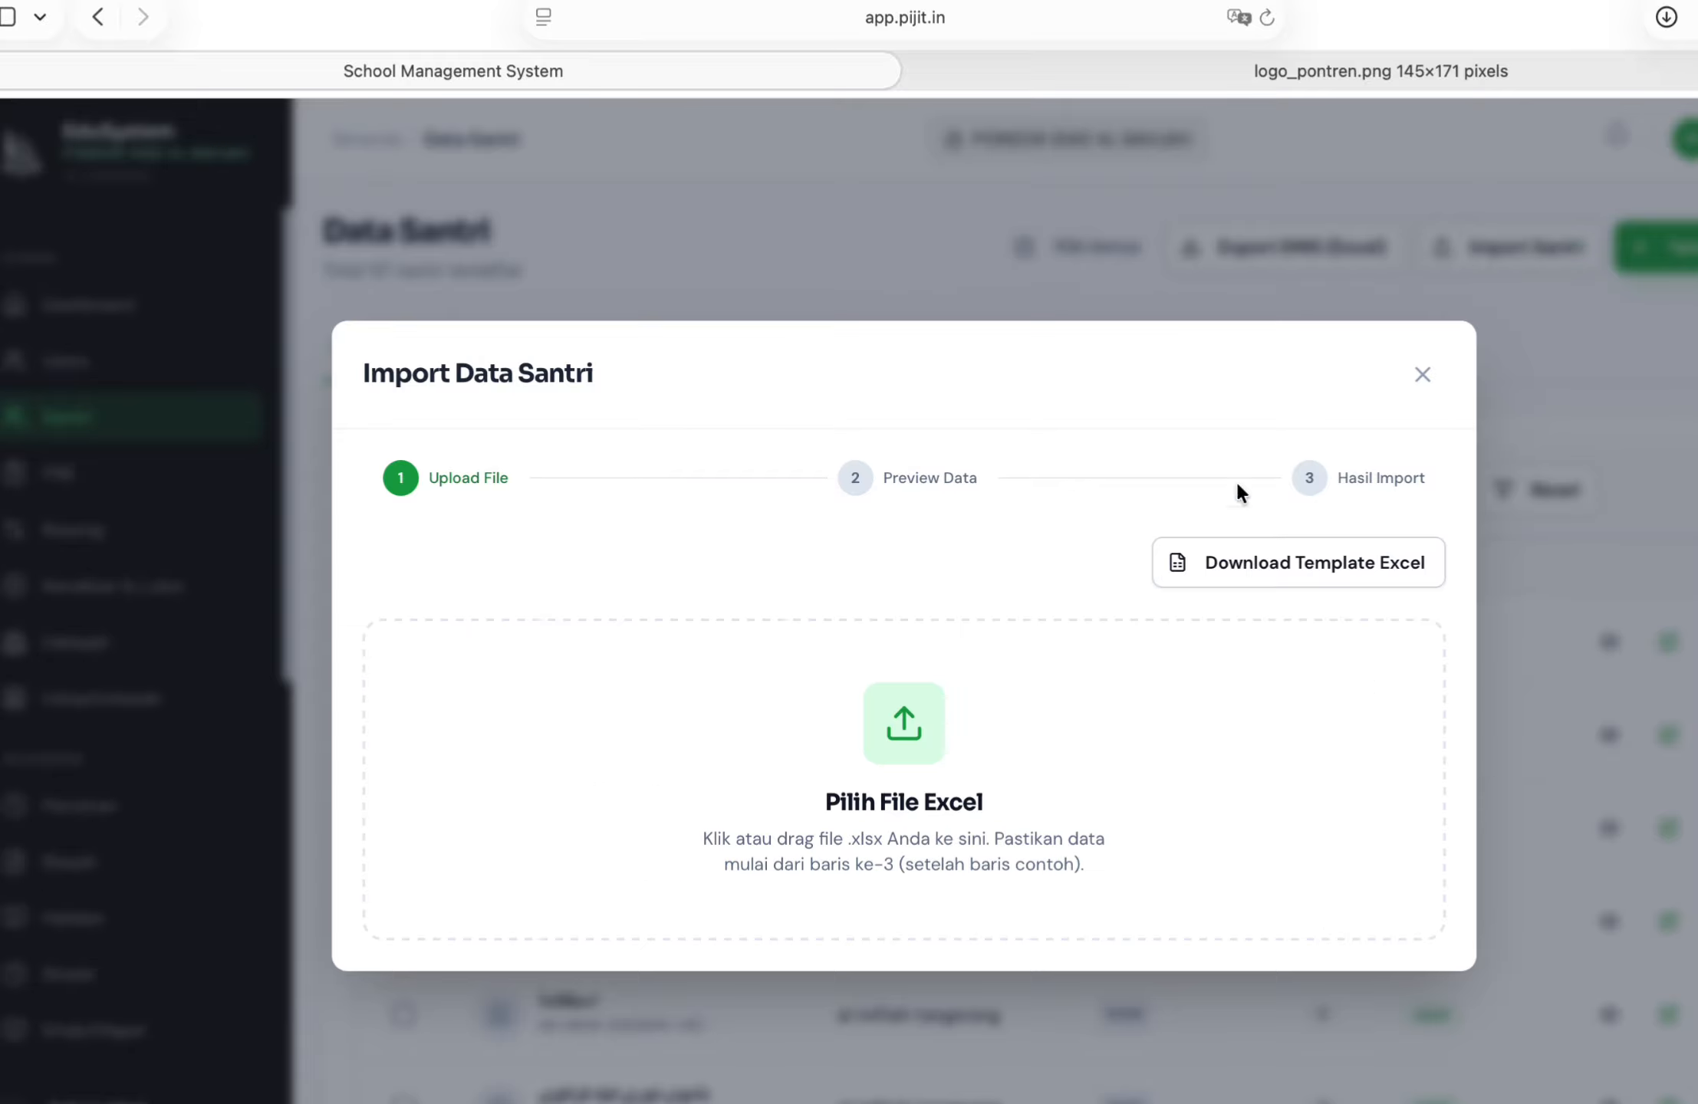
{"action": "left_click", "coordinate": [894, 739]}
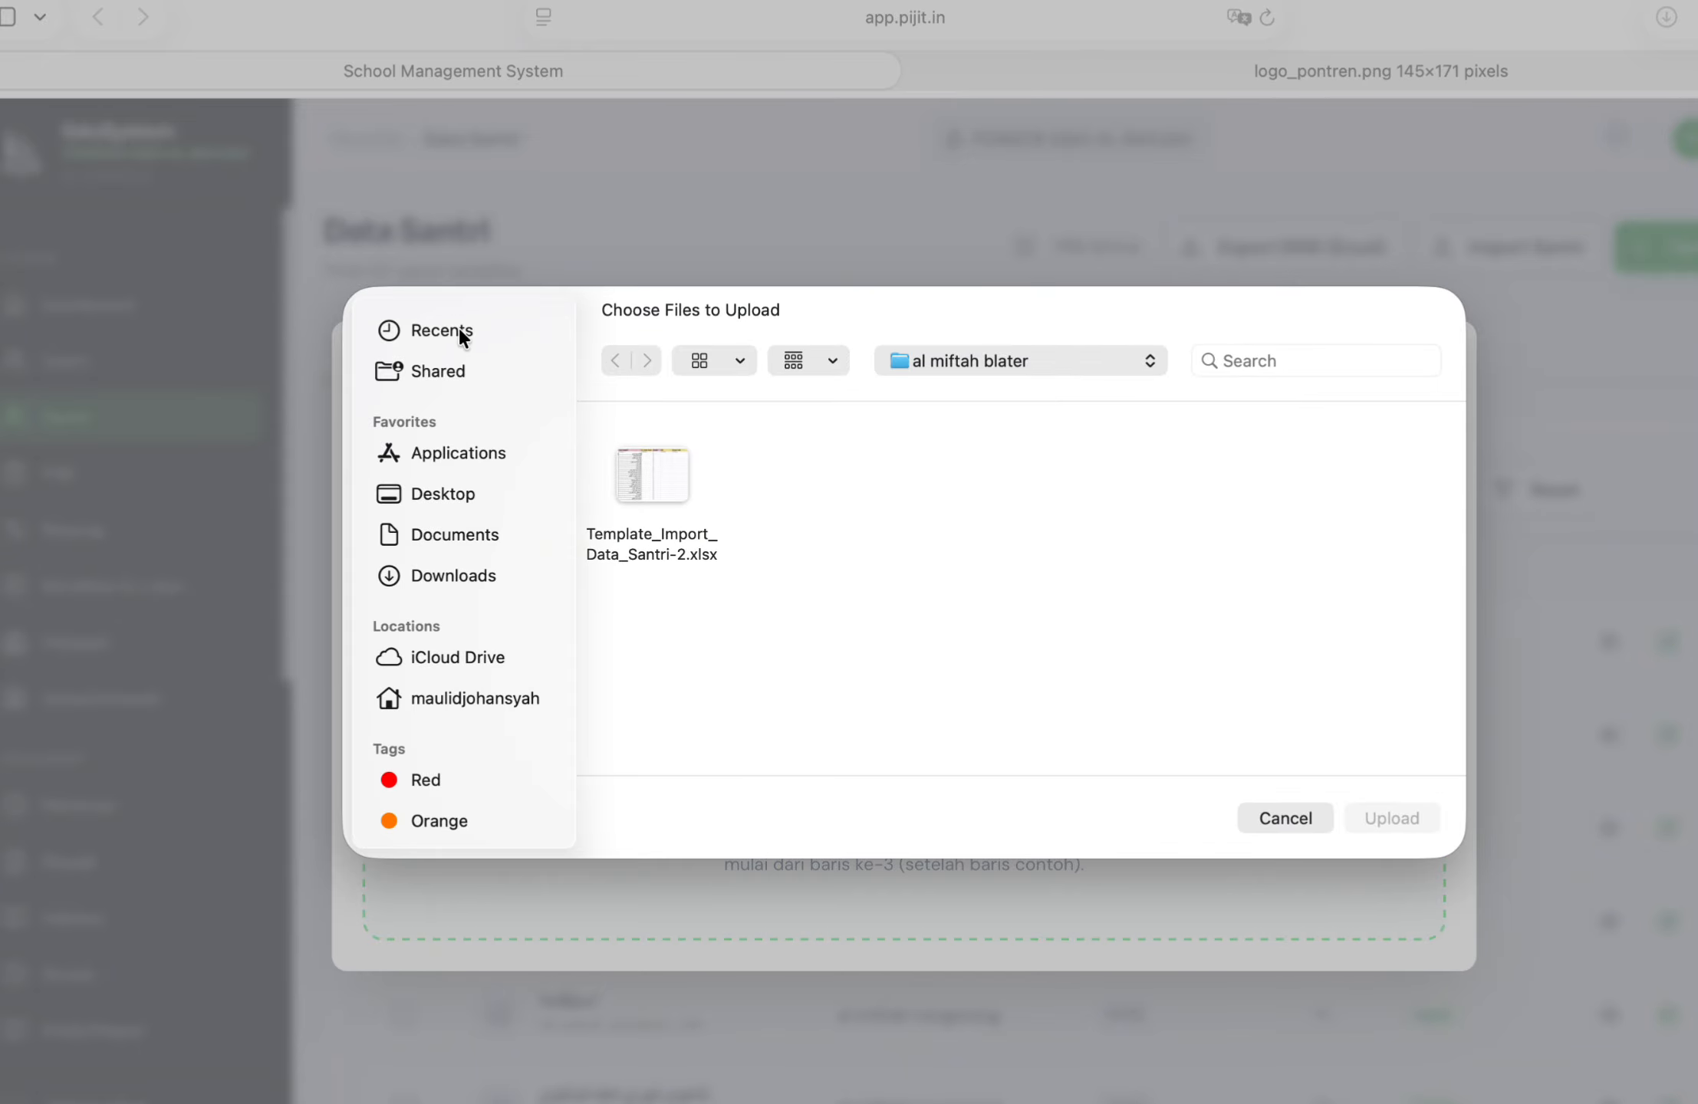
{"action": "left_click", "coordinate": [625, 522]}
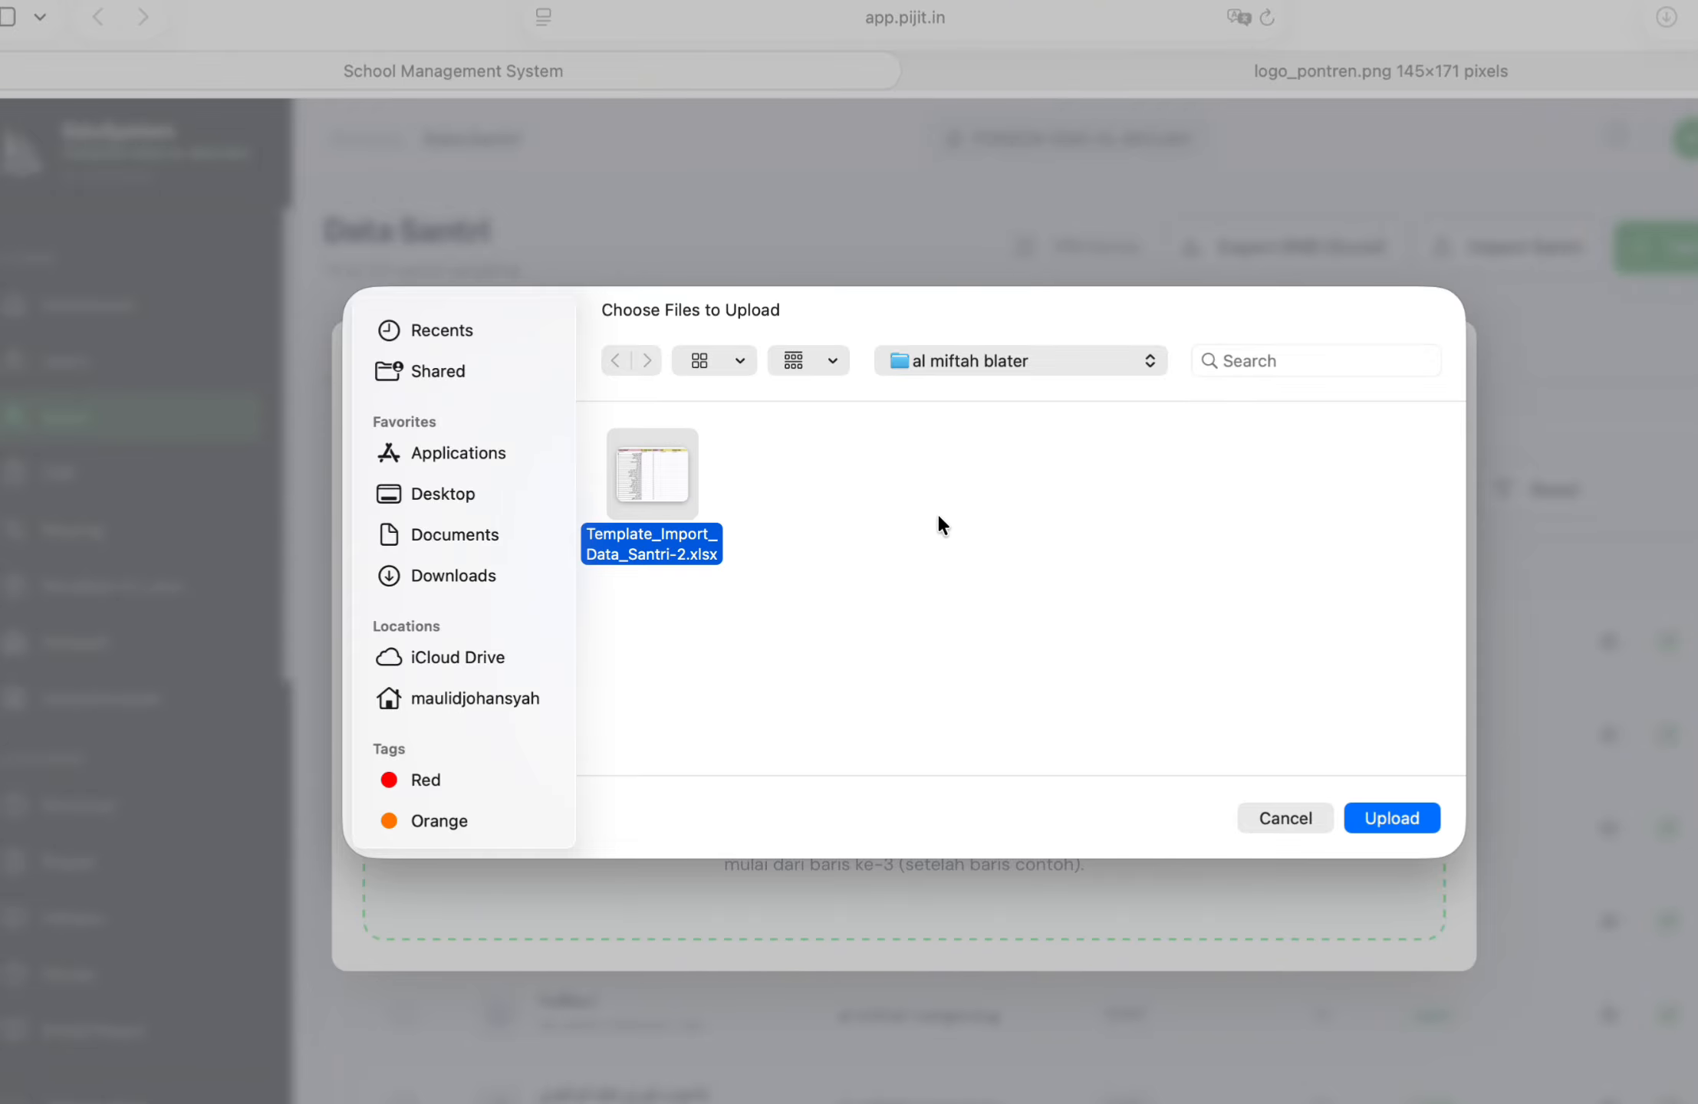
{"action": "left_click", "coordinate": [1392, 817]}
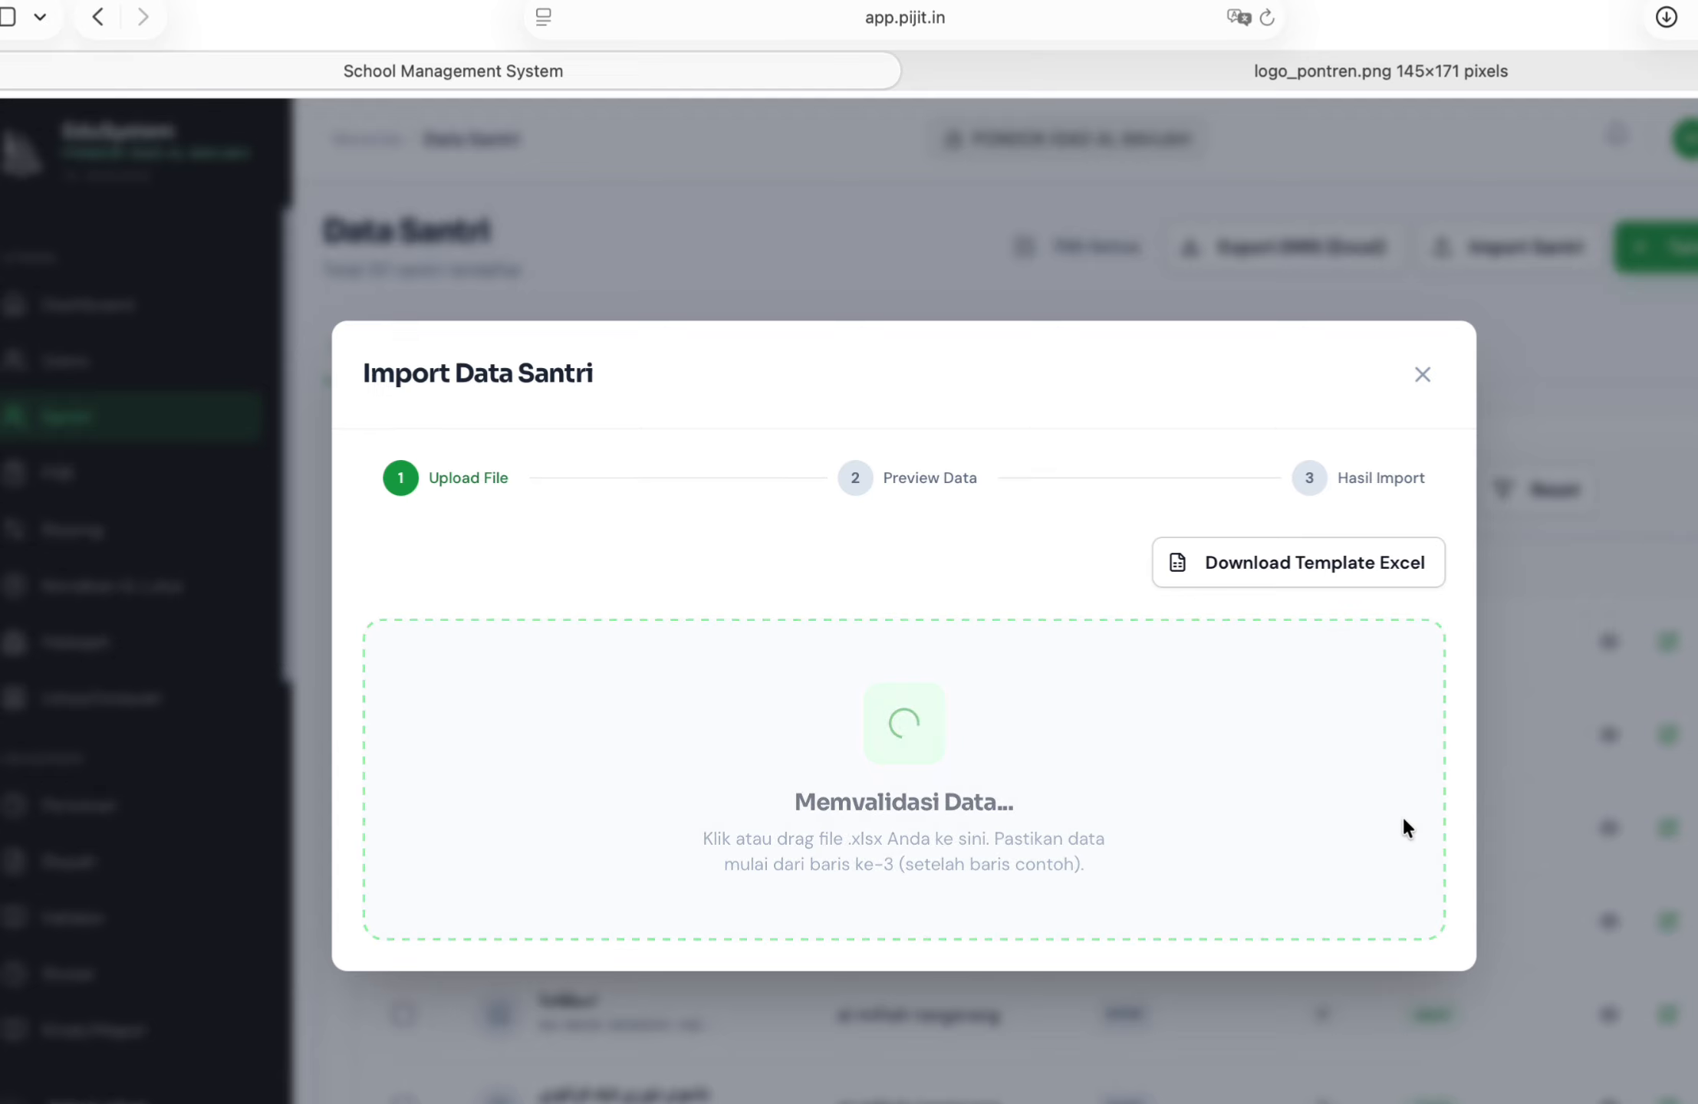
Step: Review the validated santri rows in the import preview, import all valid data and finish the import
{"action": "scroll", "coordinate": [673, 816], "scroll_direction": "down", "scroll_amount": 10}
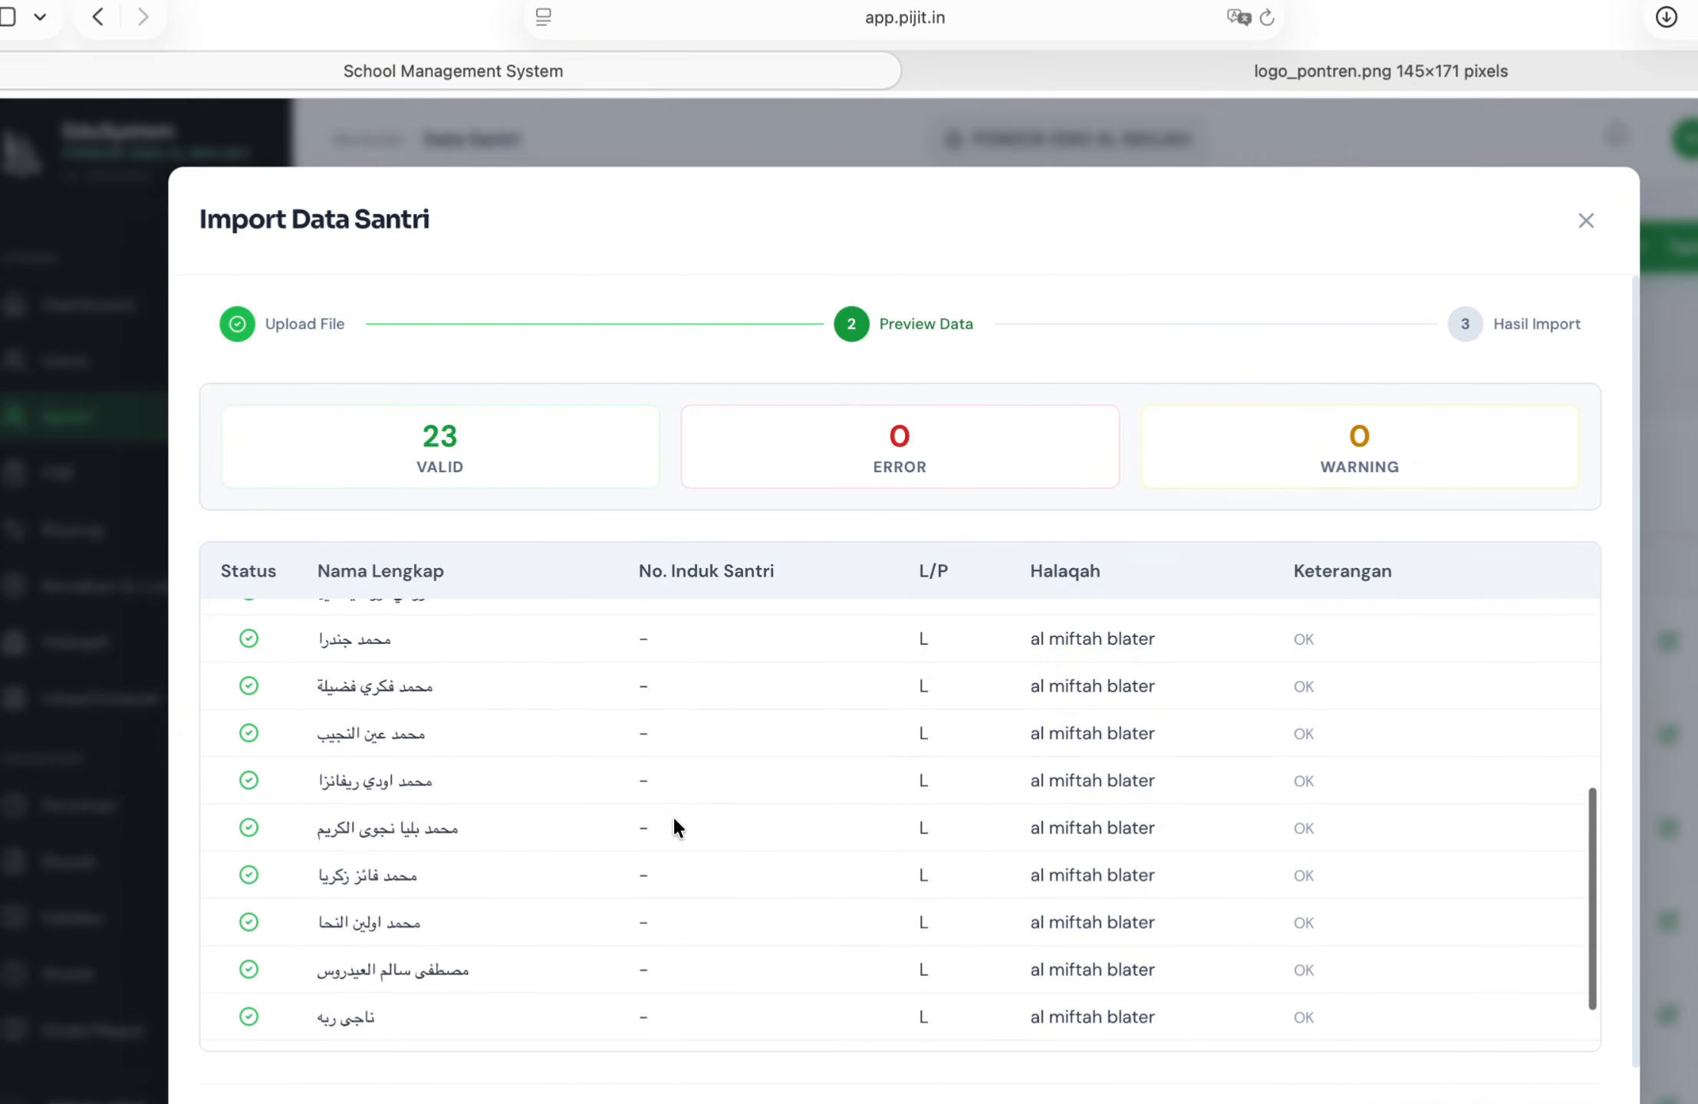
{"action": "scroll", "coordinate": [673, 816], "scroll_direction": "up", "scroll_amount": 10}
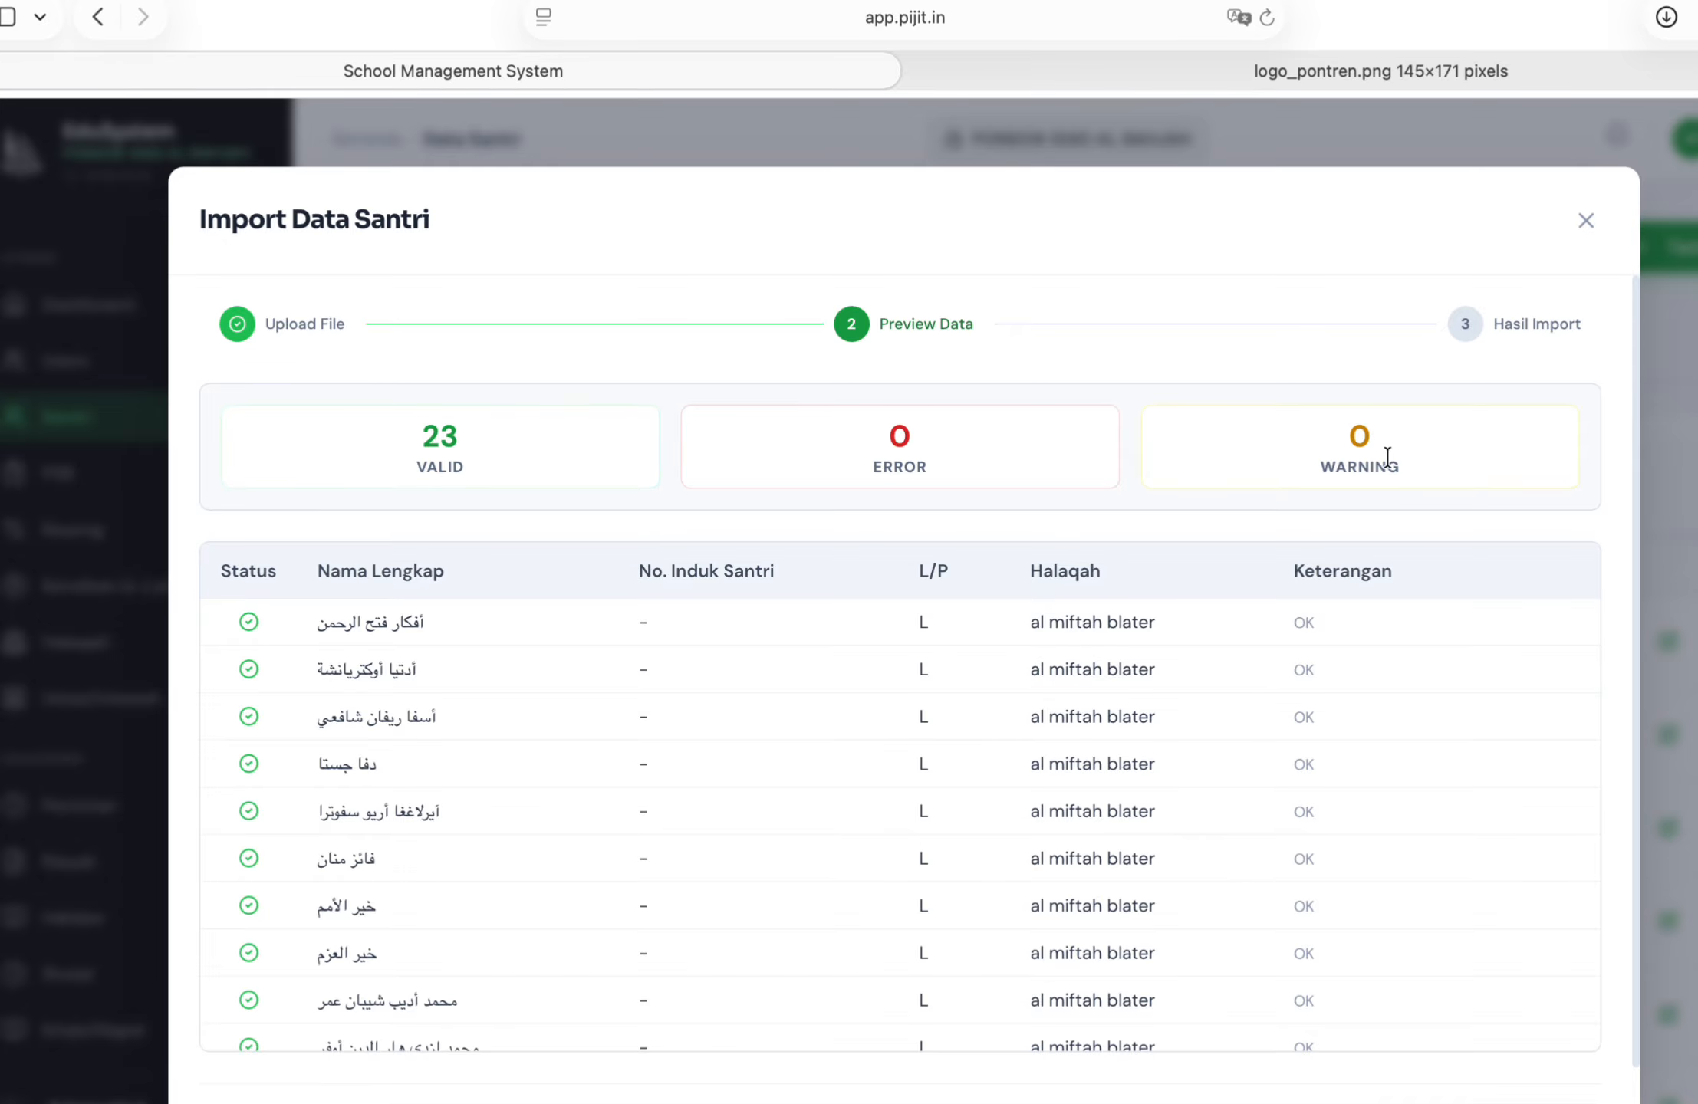
{"action": "scroll", "coordinate": [753, 741], "scroll_direction": "down", "scroll_amount": 8}
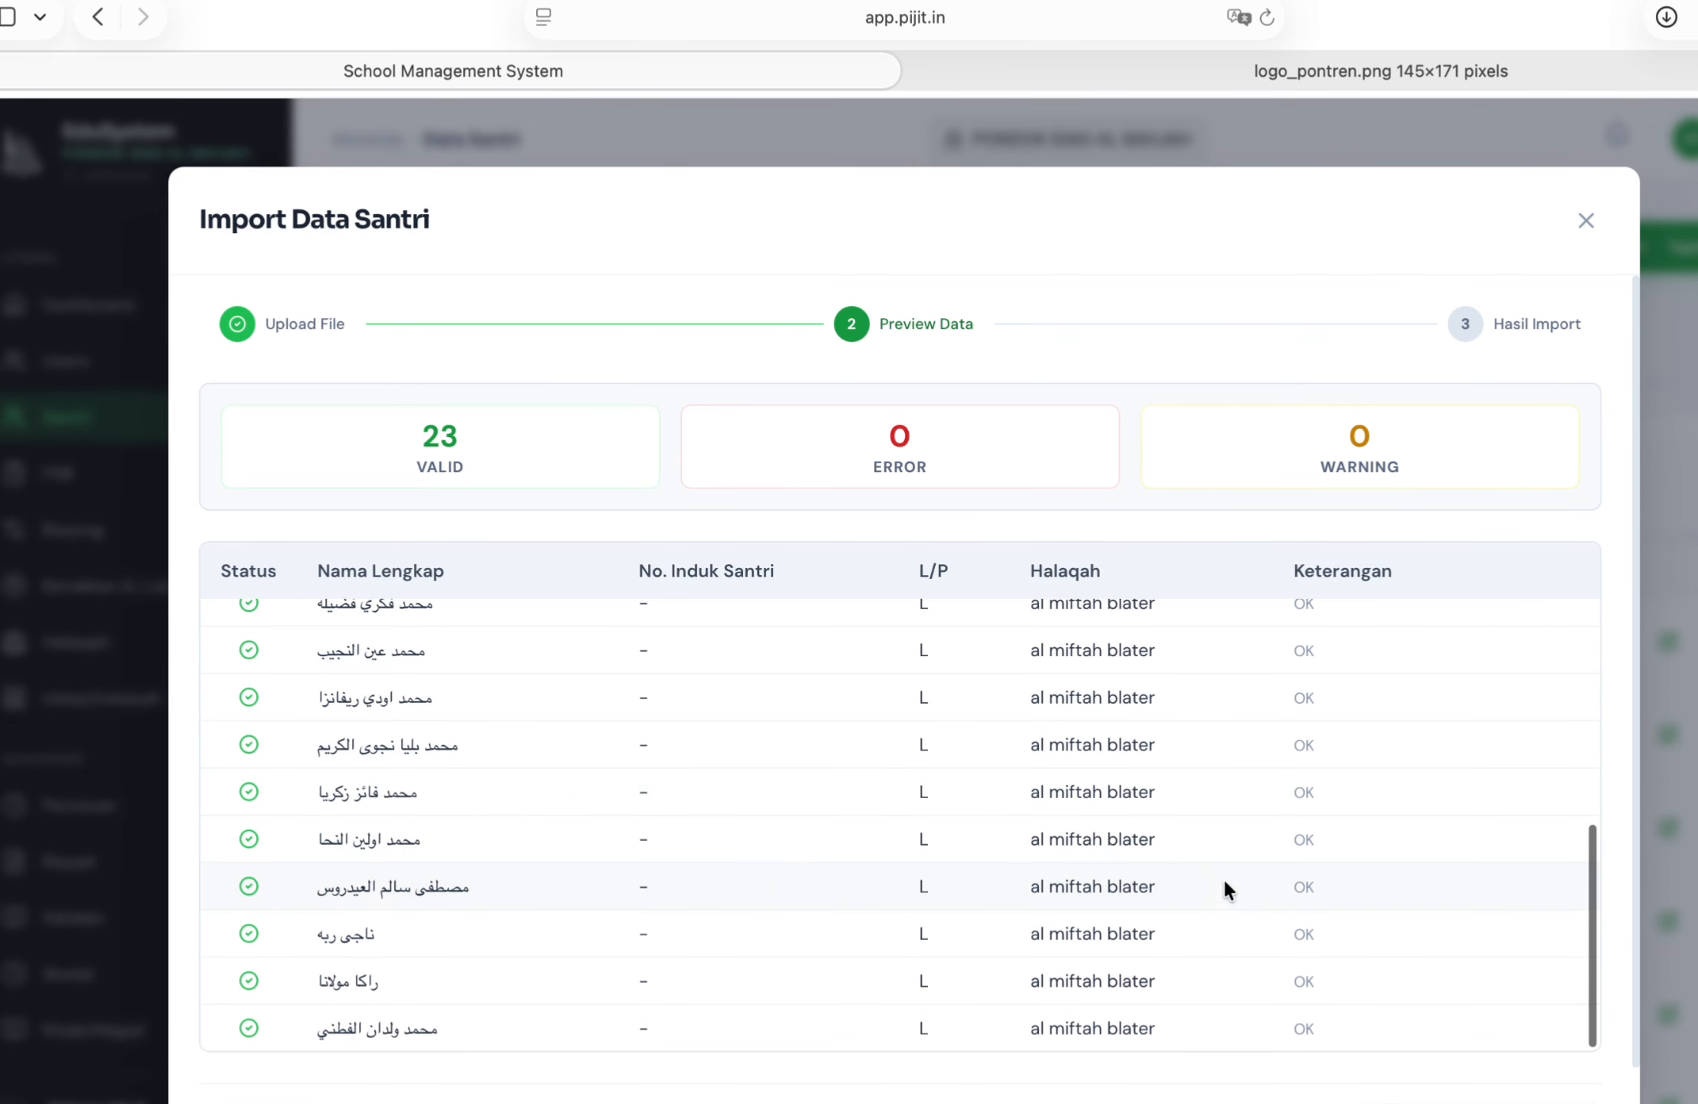
{"action": "scroll", "coordinate": [1258, 886], "scroll_direction": "down", "scroll_amount": 2}
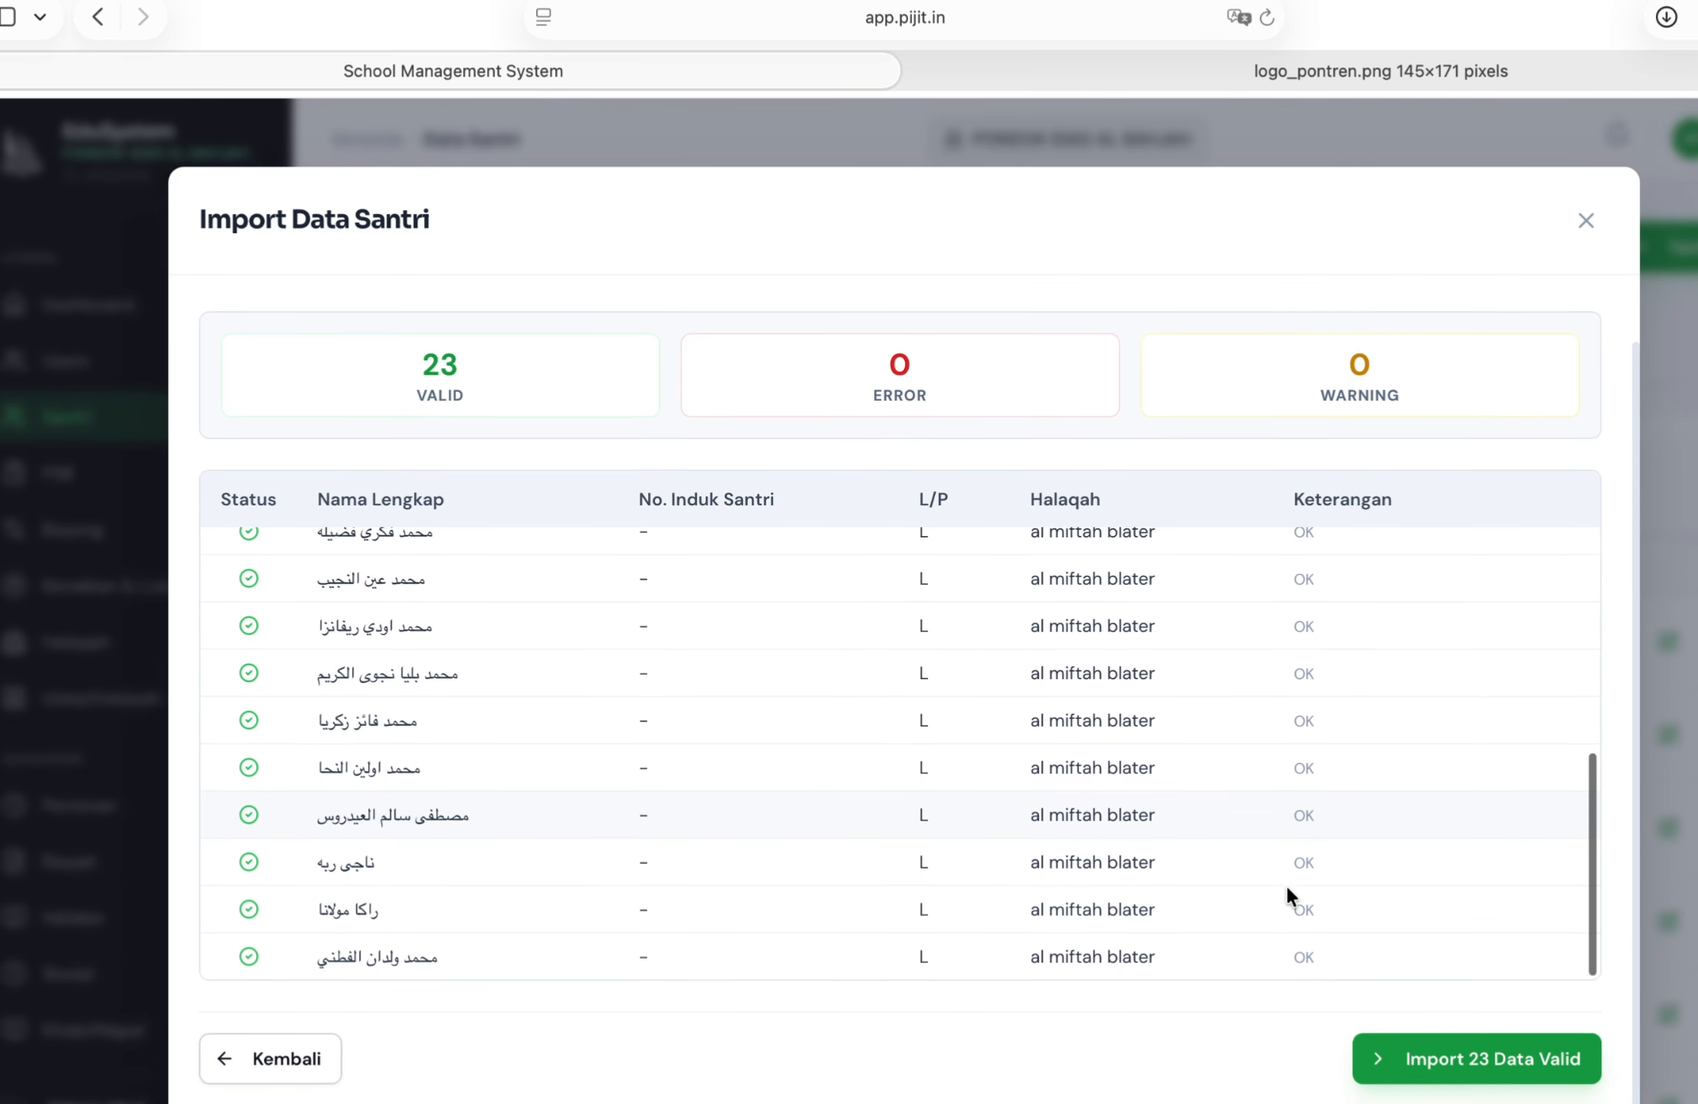
{"action": "left_click", "coordinate": [1545, 1080]}
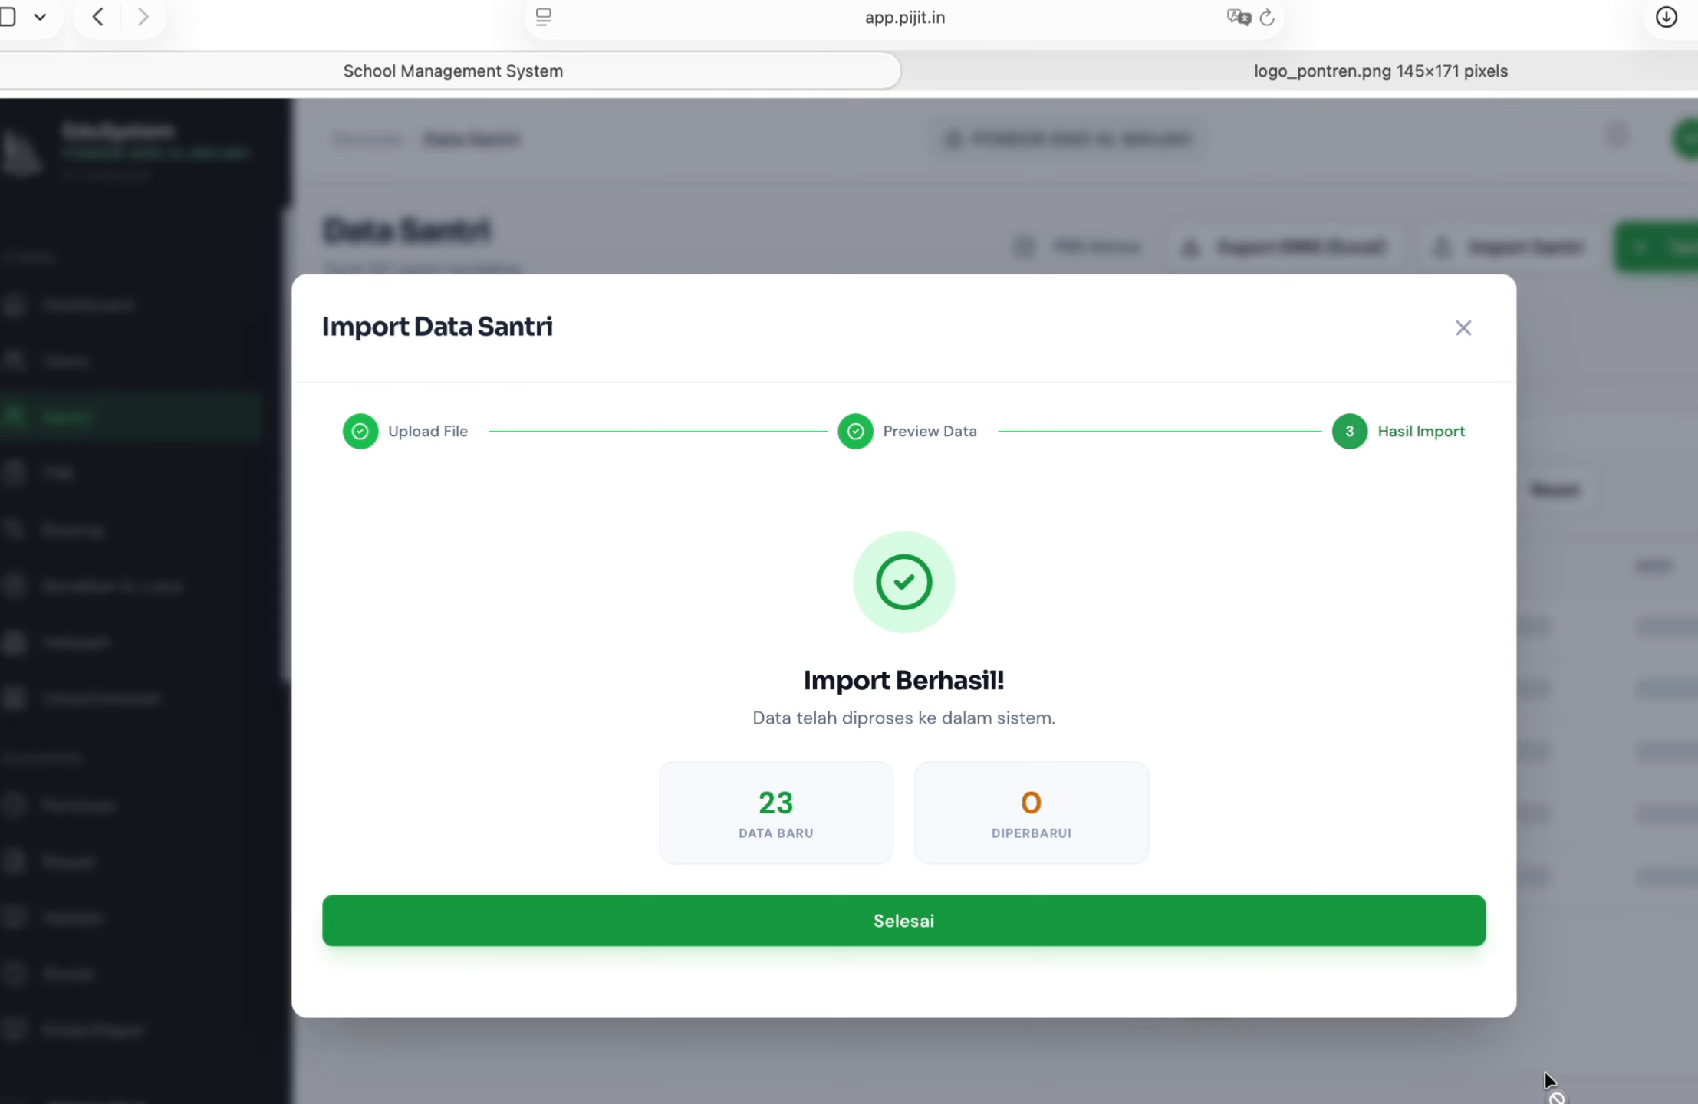
{"action": "left_click", "coordinate": [1121, 921]}
Step: Filter the santri list by the al miftah blater halaqah and look through its santri
{"action": "left_click", "coordinate": [960, 488]}
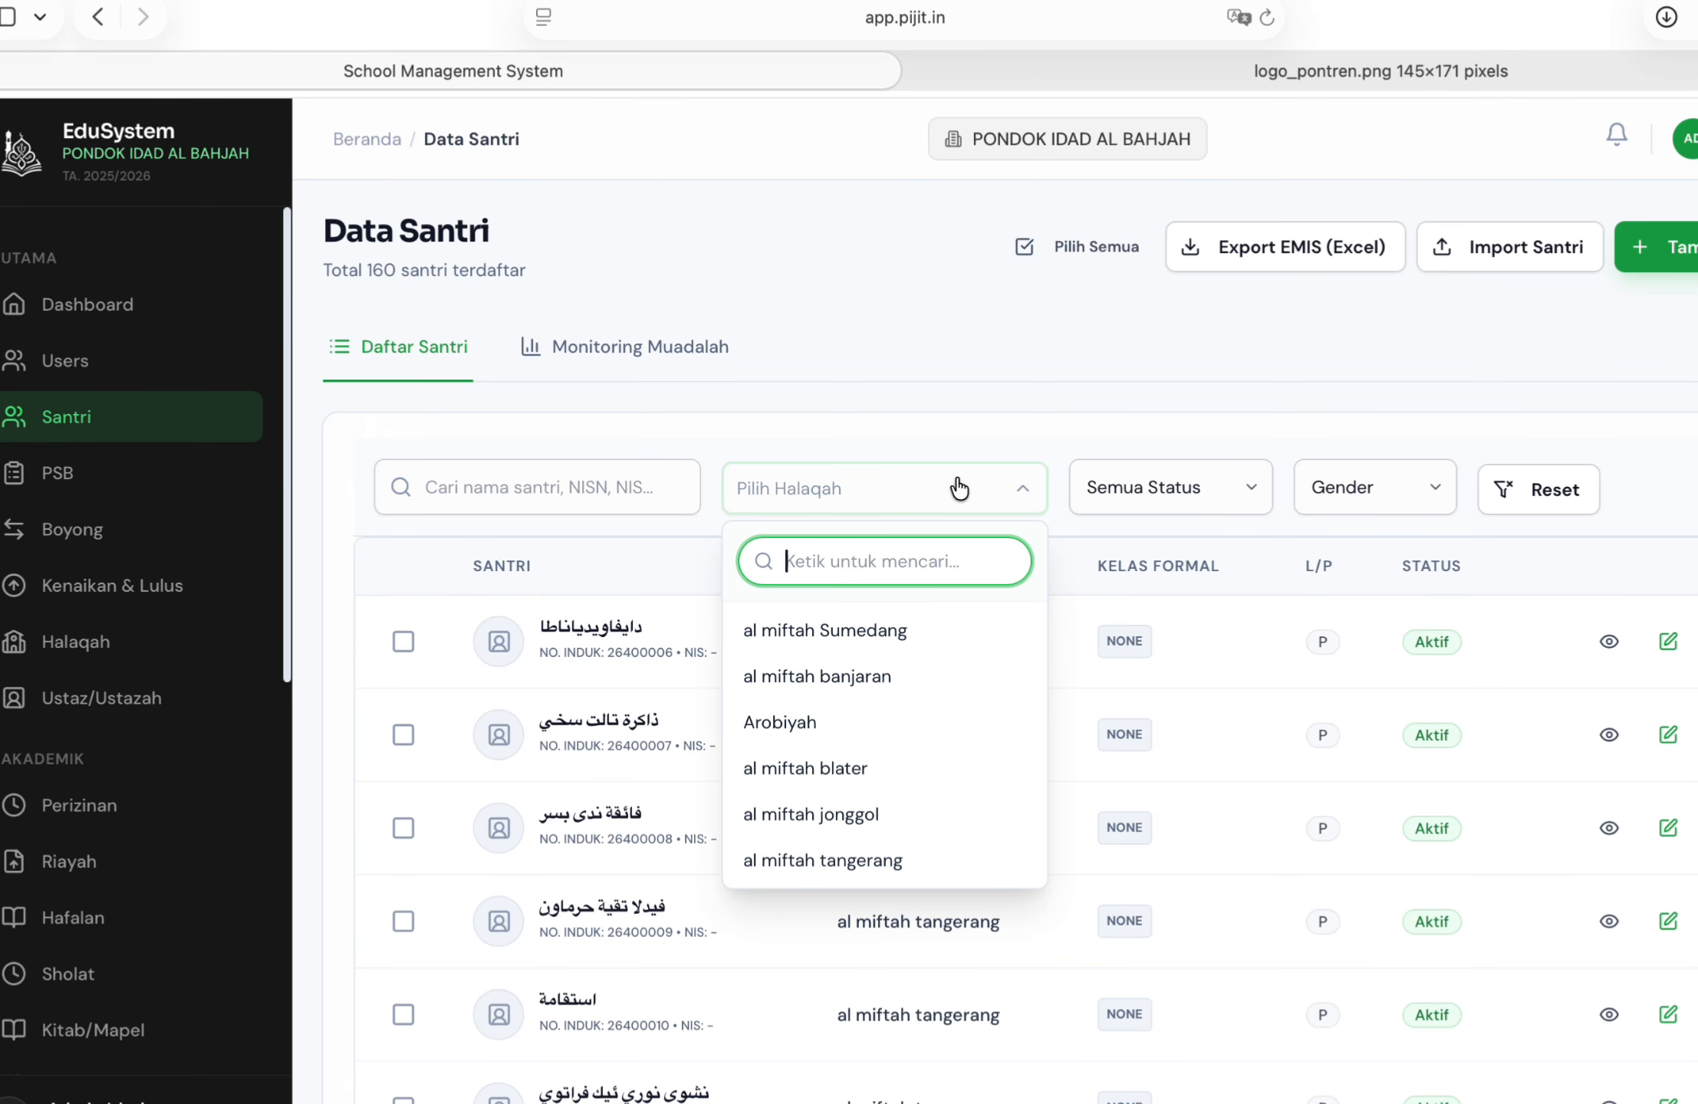
{"action": "scroll", "coordinate": [902, 797], "scroll_direction": "down", "scroll_amount": 2}
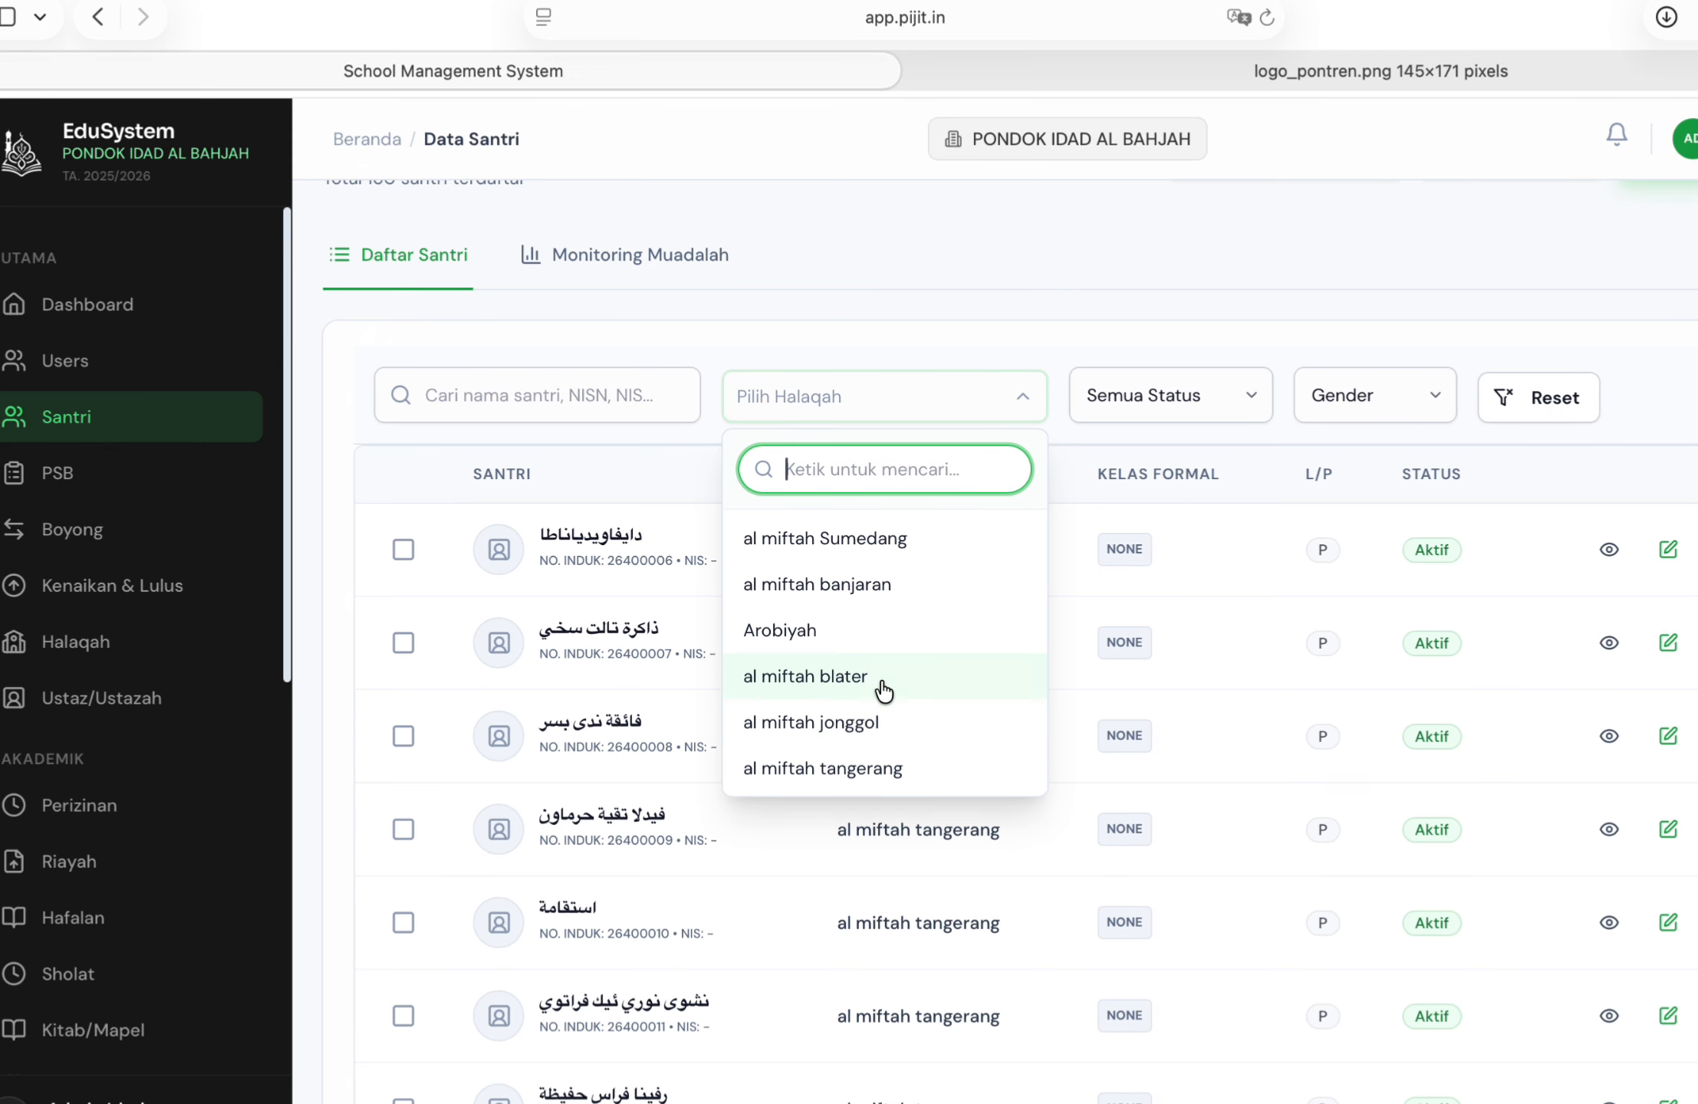
{"action": "left_click", "coordinate": [877, 675]}
{"action": "scroll", "coordinate": [1127, 902], "scroll_direction": "down", "scroll_amount": 10}
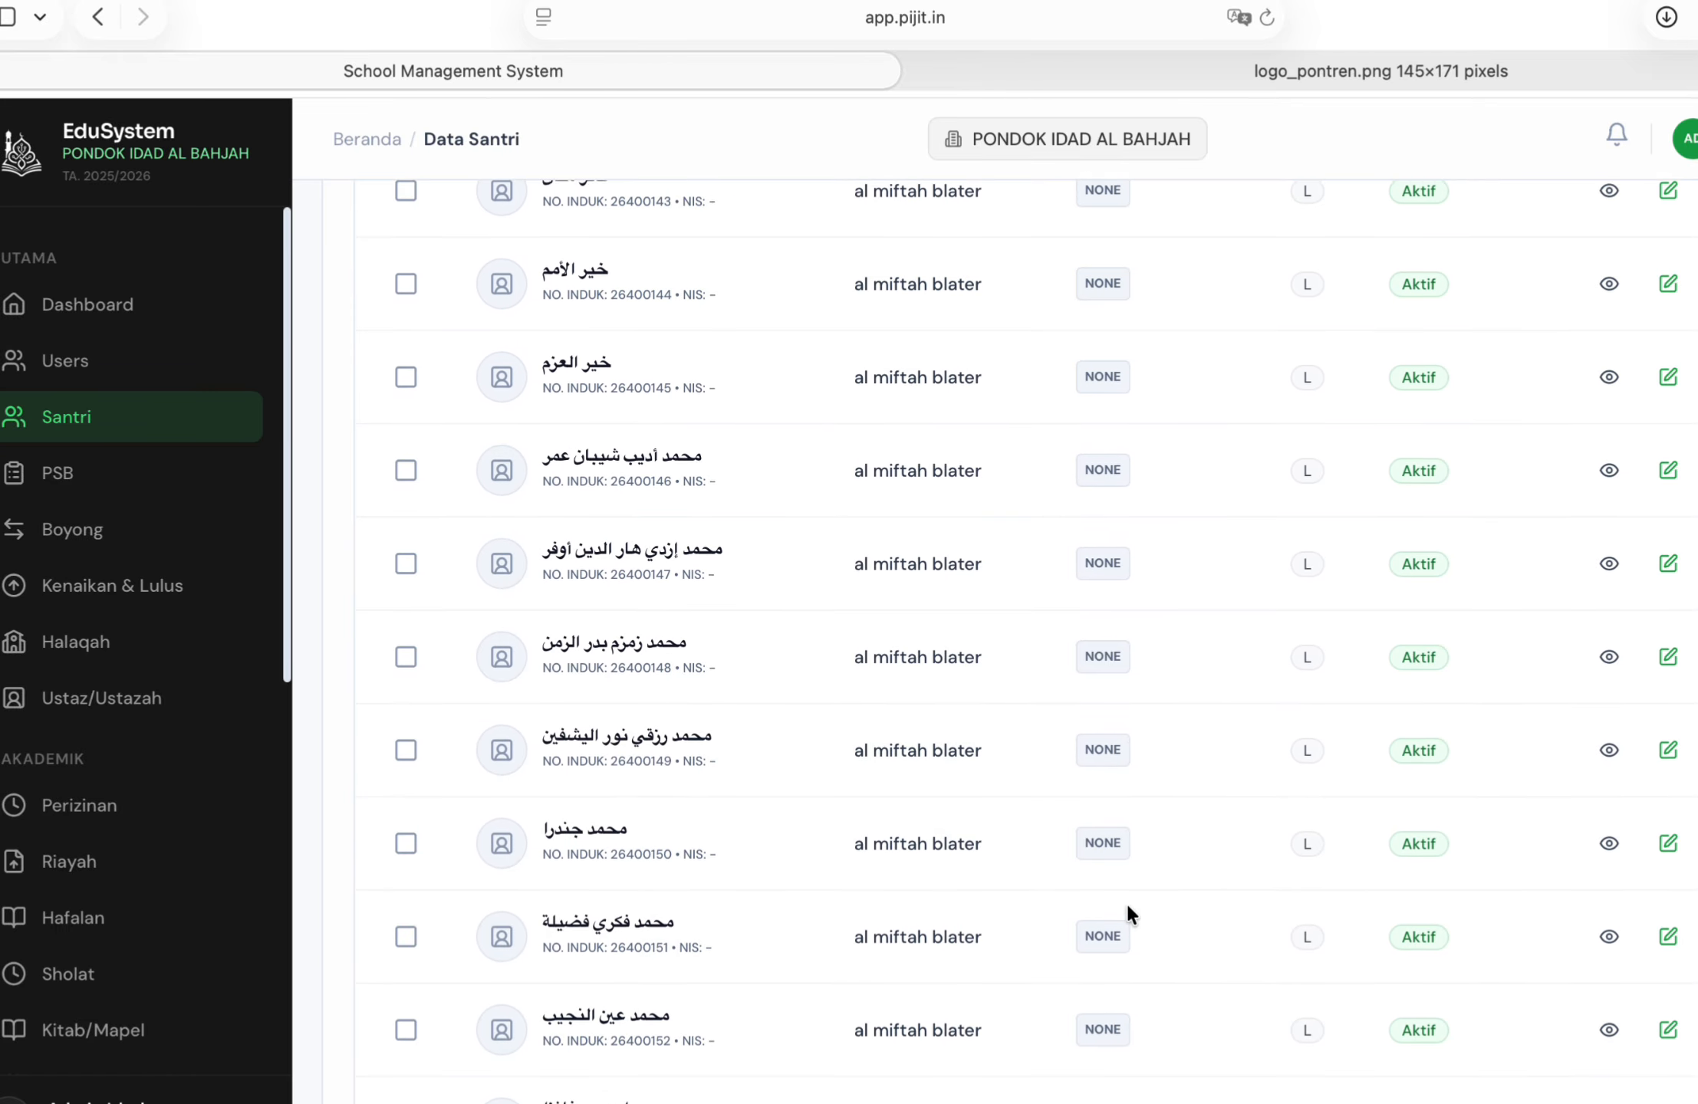
{"action": "scroll", "coordinate": [1127, 902], "scroll_direction": "down", "scroll_amount": 2}
{"action": "scroll", "coordinate": [909, 683], "scroll_direction": "up", "scroll_amount": 15}
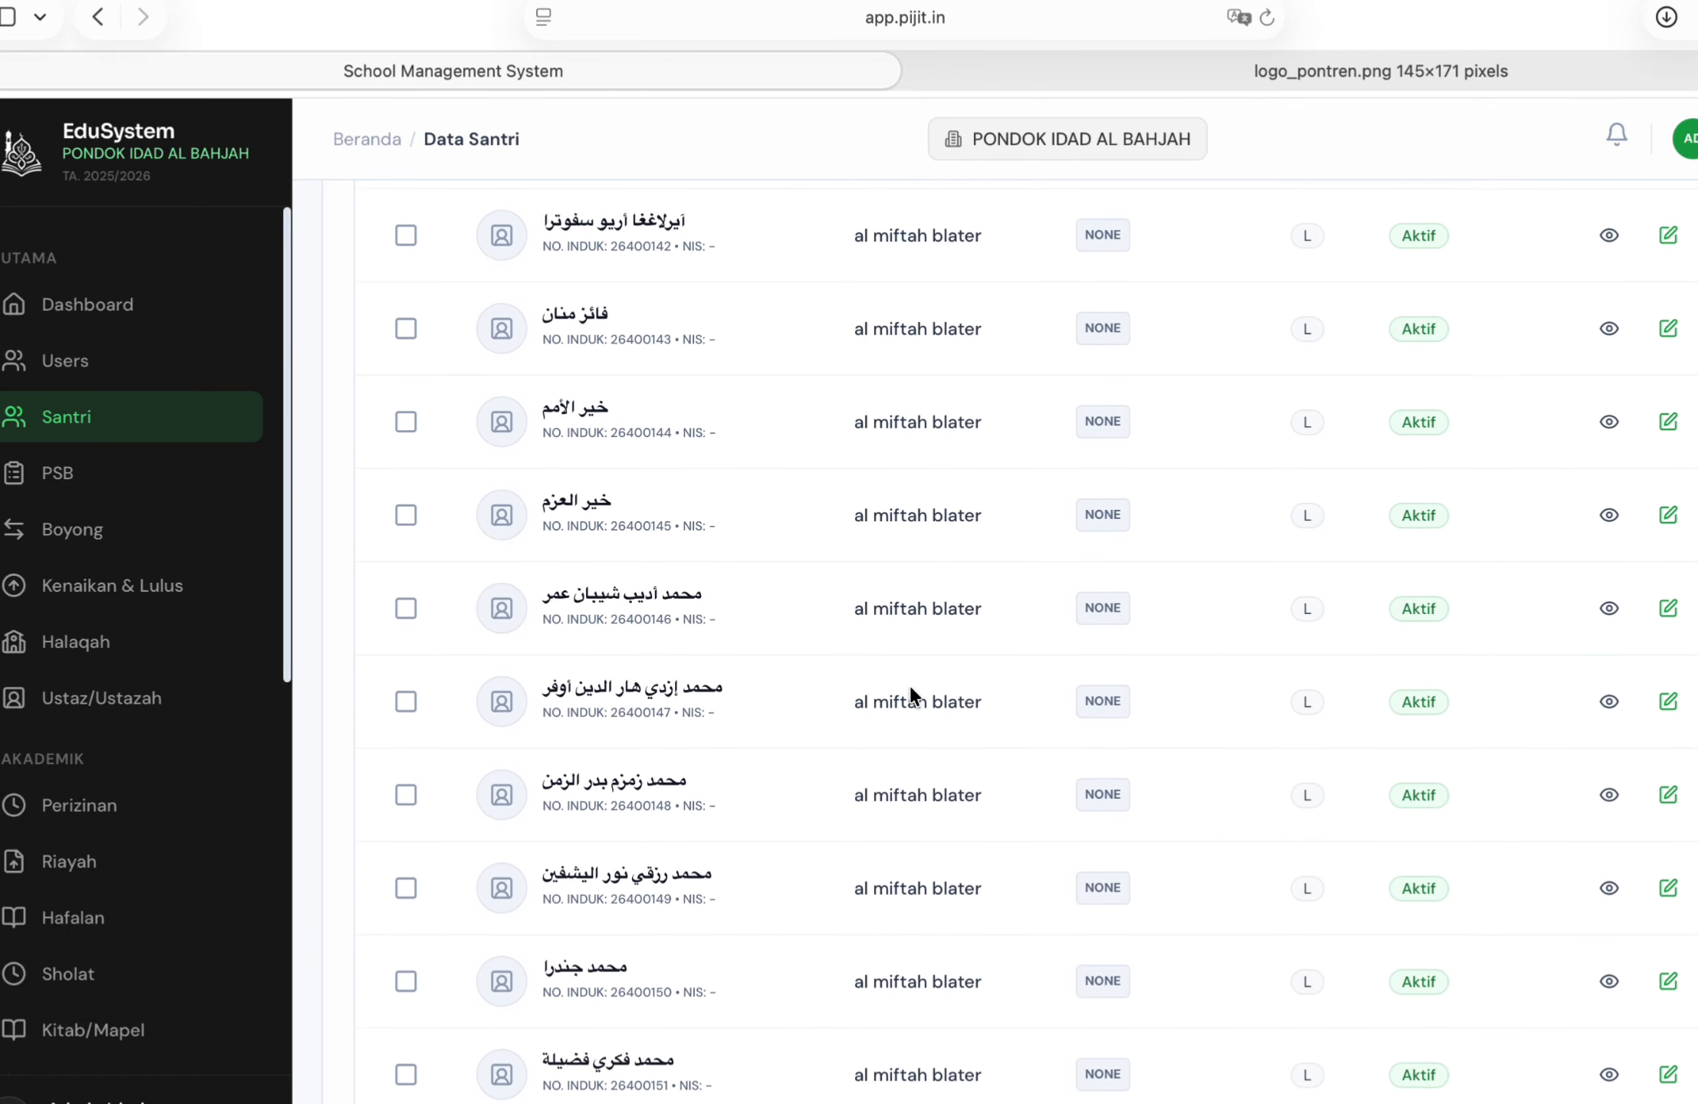
{"action": "scroll", "coordinate": [908, 683], "scroll_direction": "up", "scroll_amount": 1}
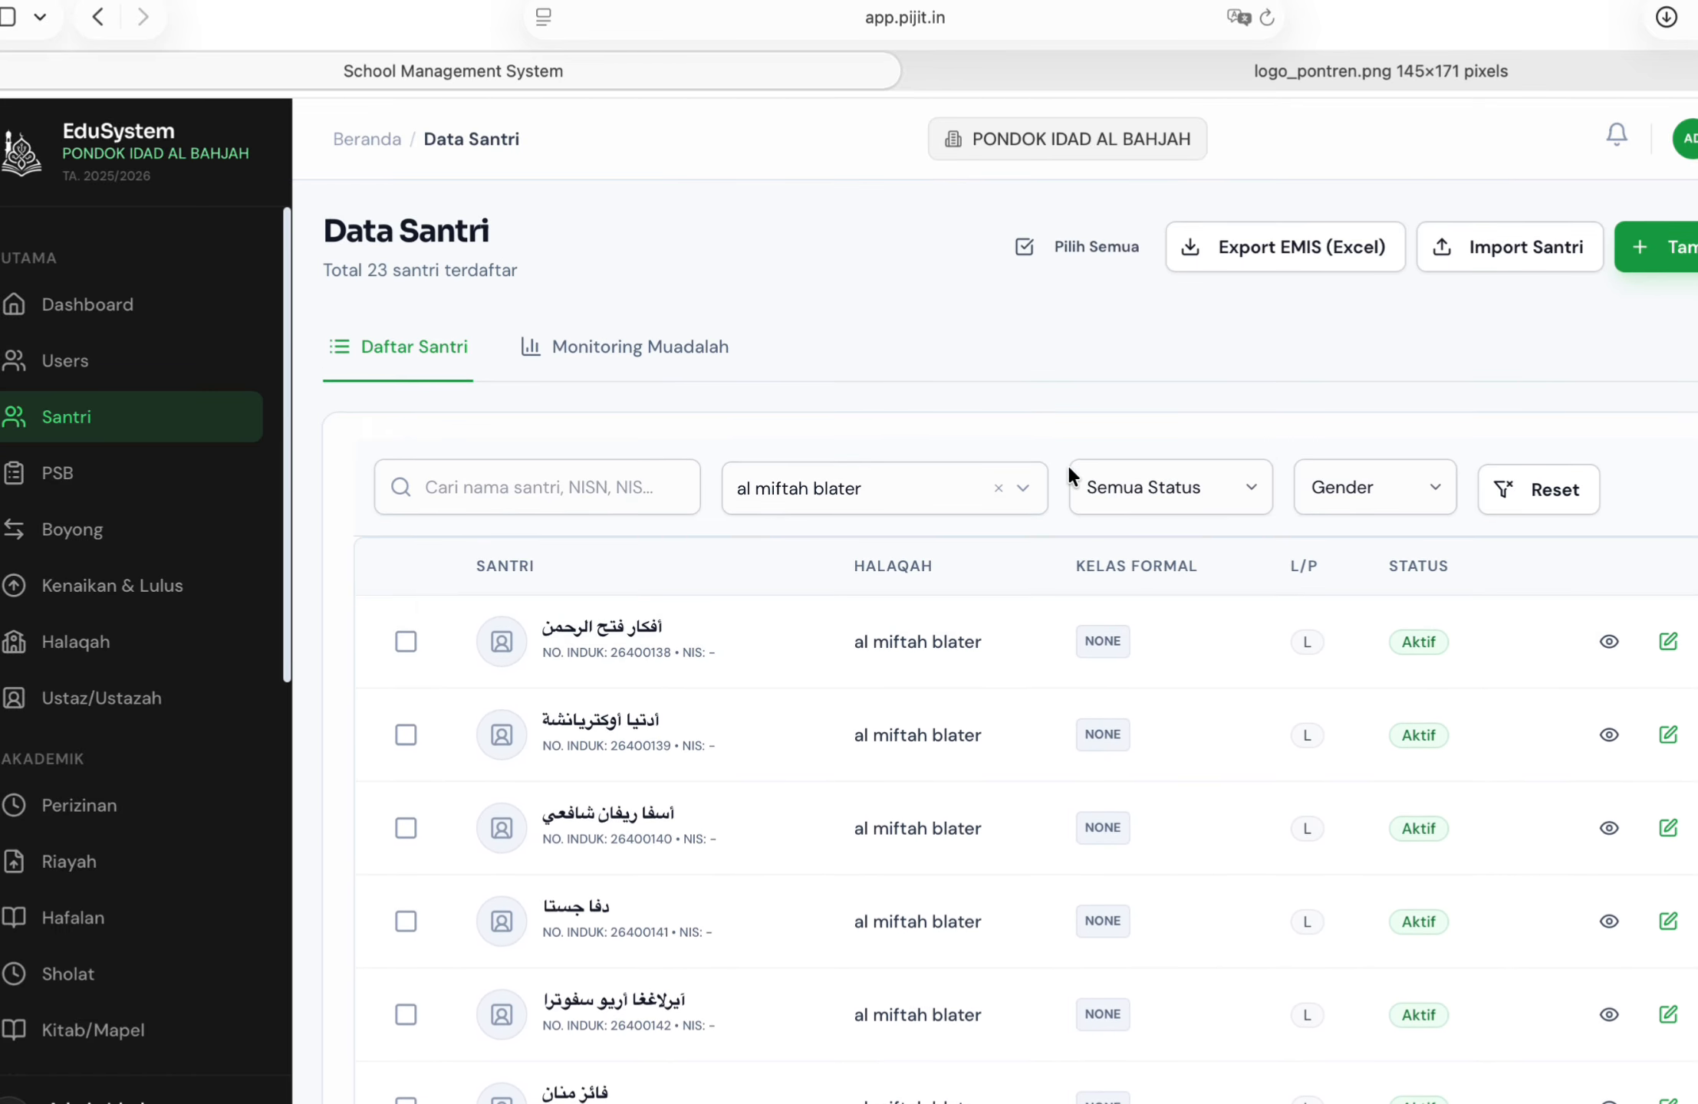
Step: Look over the halaqah cards in Halaqah management and return to the Data Santri list
{"action": "left_click", "coordinate": [158, 643]}
{"action": "scroll", "coordinate": [714, 774], "scroll_direction": "down", "scroll_amount": 3}
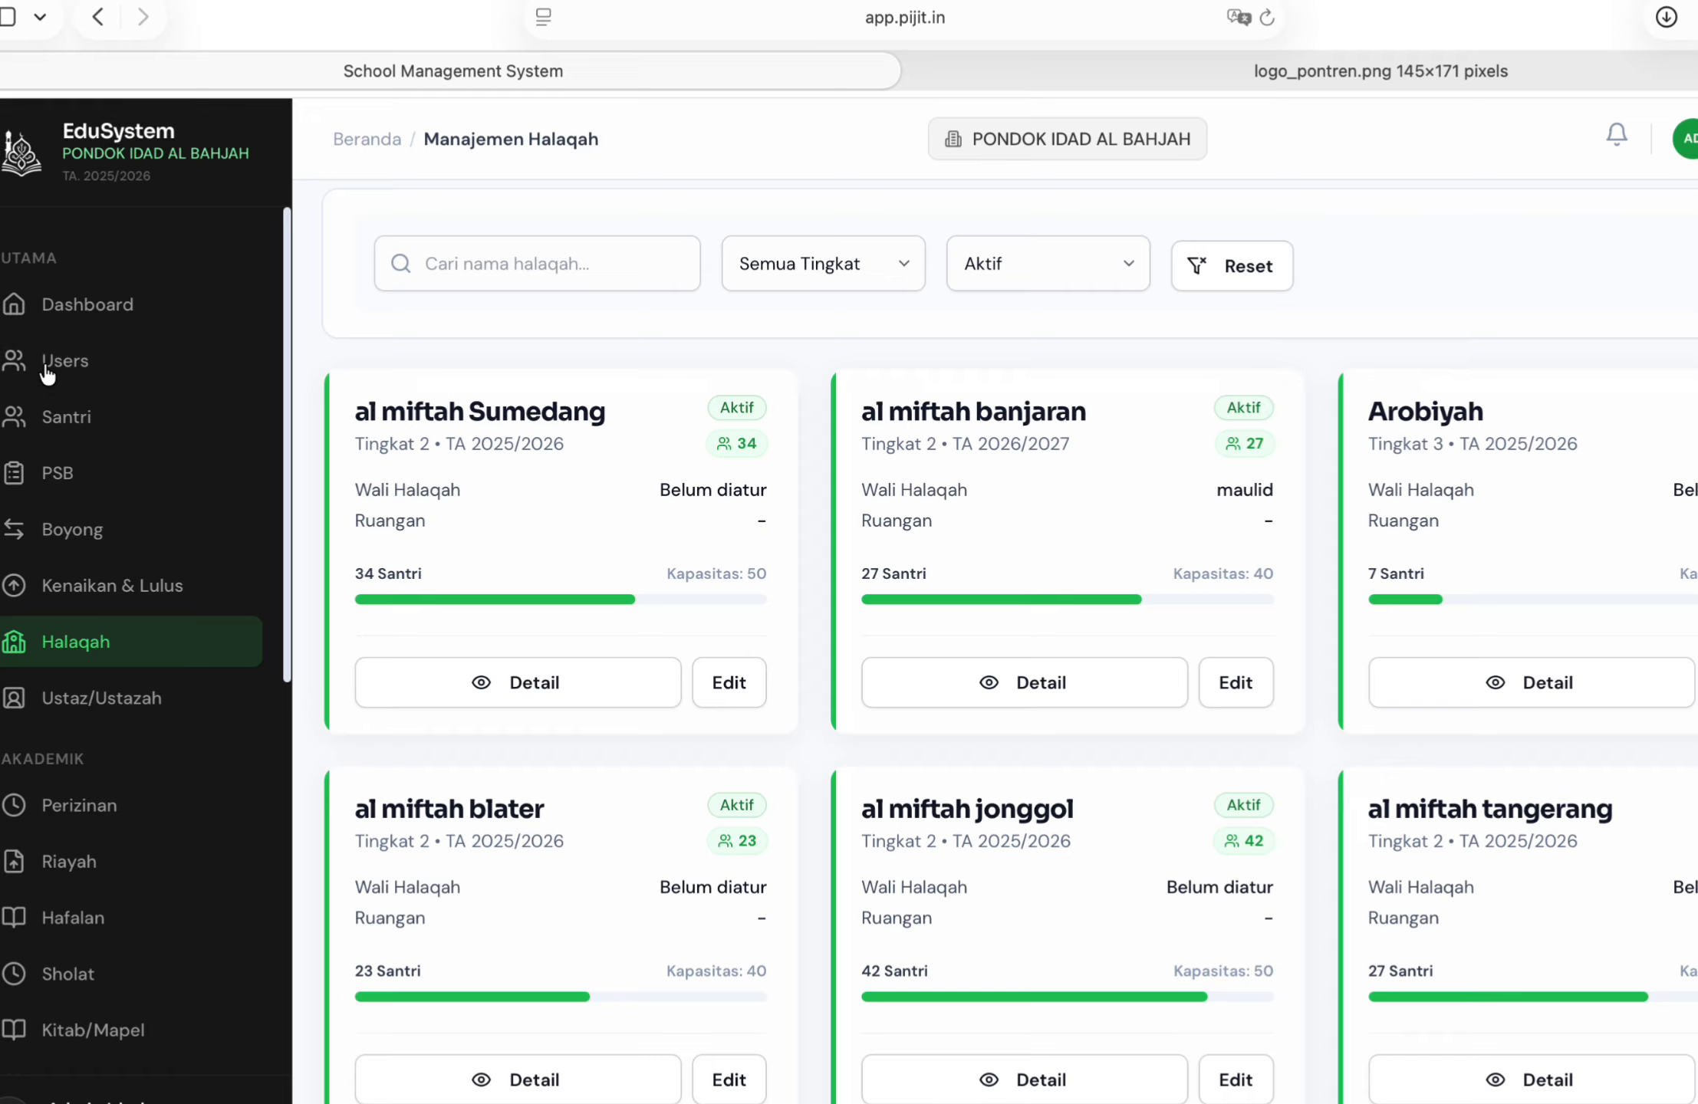
{"action": "left_click", "coordinate": [75, 422]}
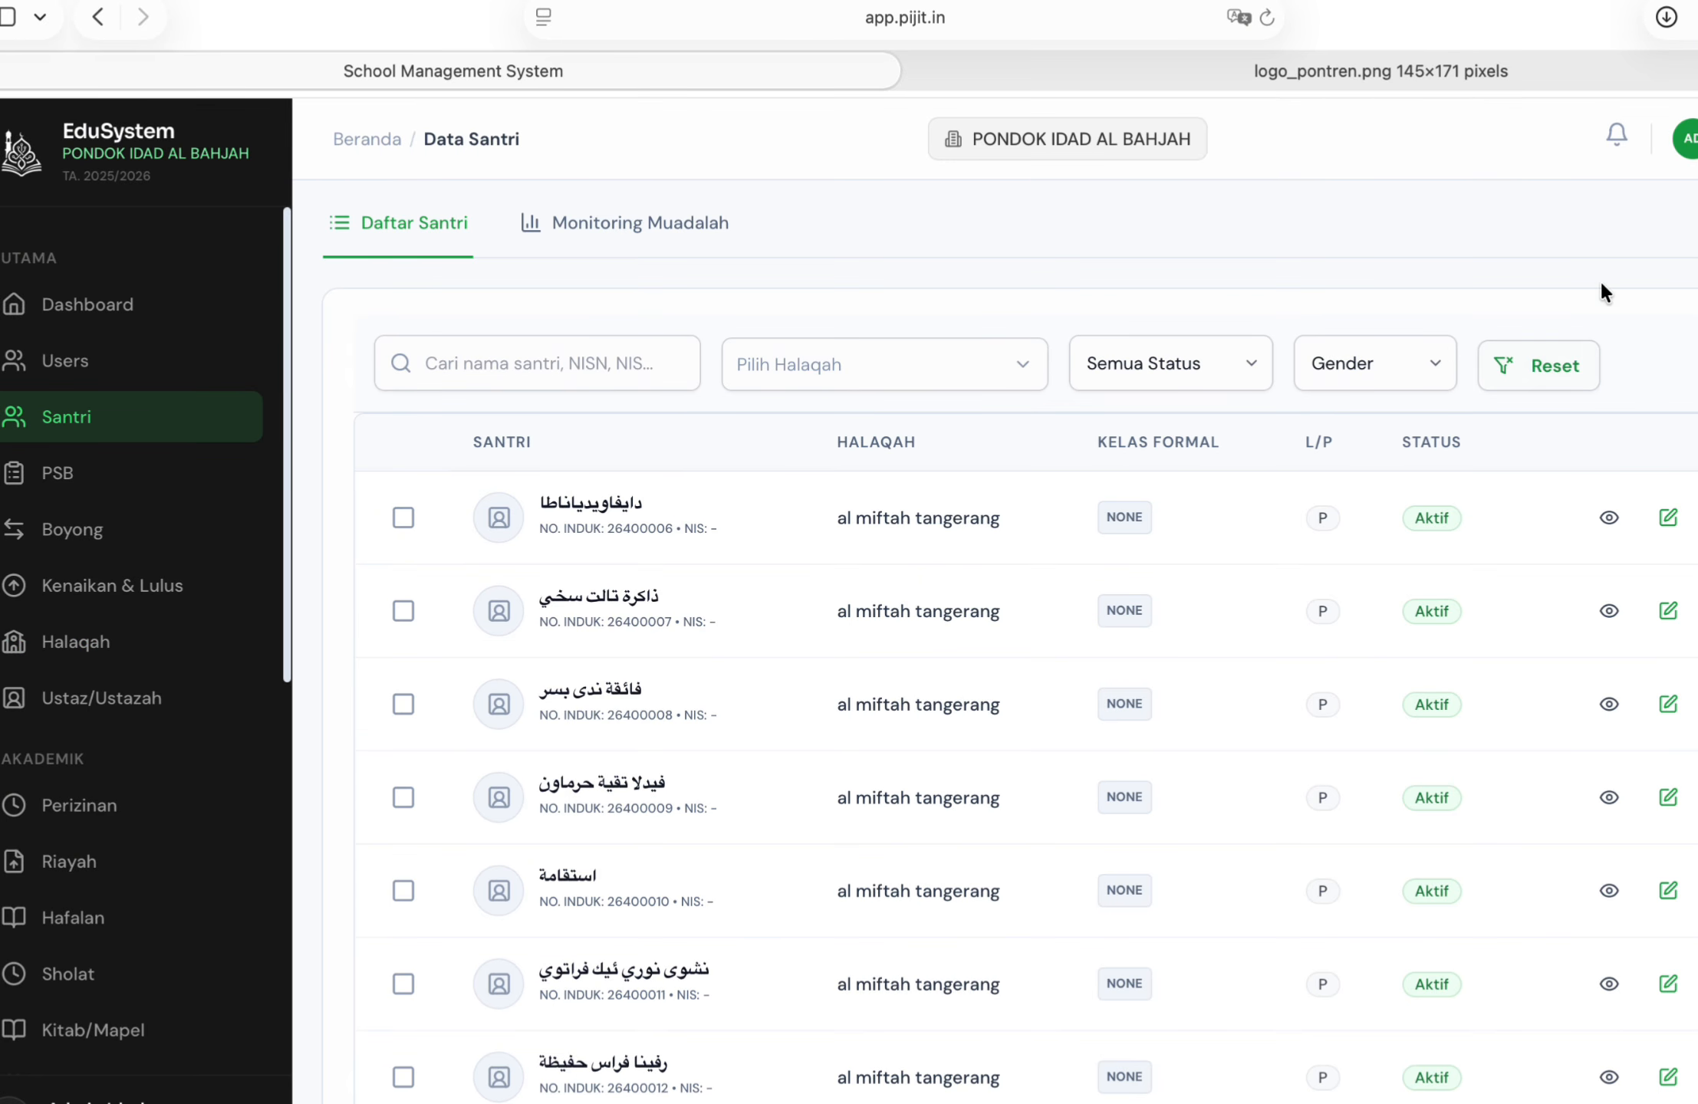
{"action": "scroll", "coordinate": [1250, 540], "scroll_direction": "up", "scroll_amount": 3}
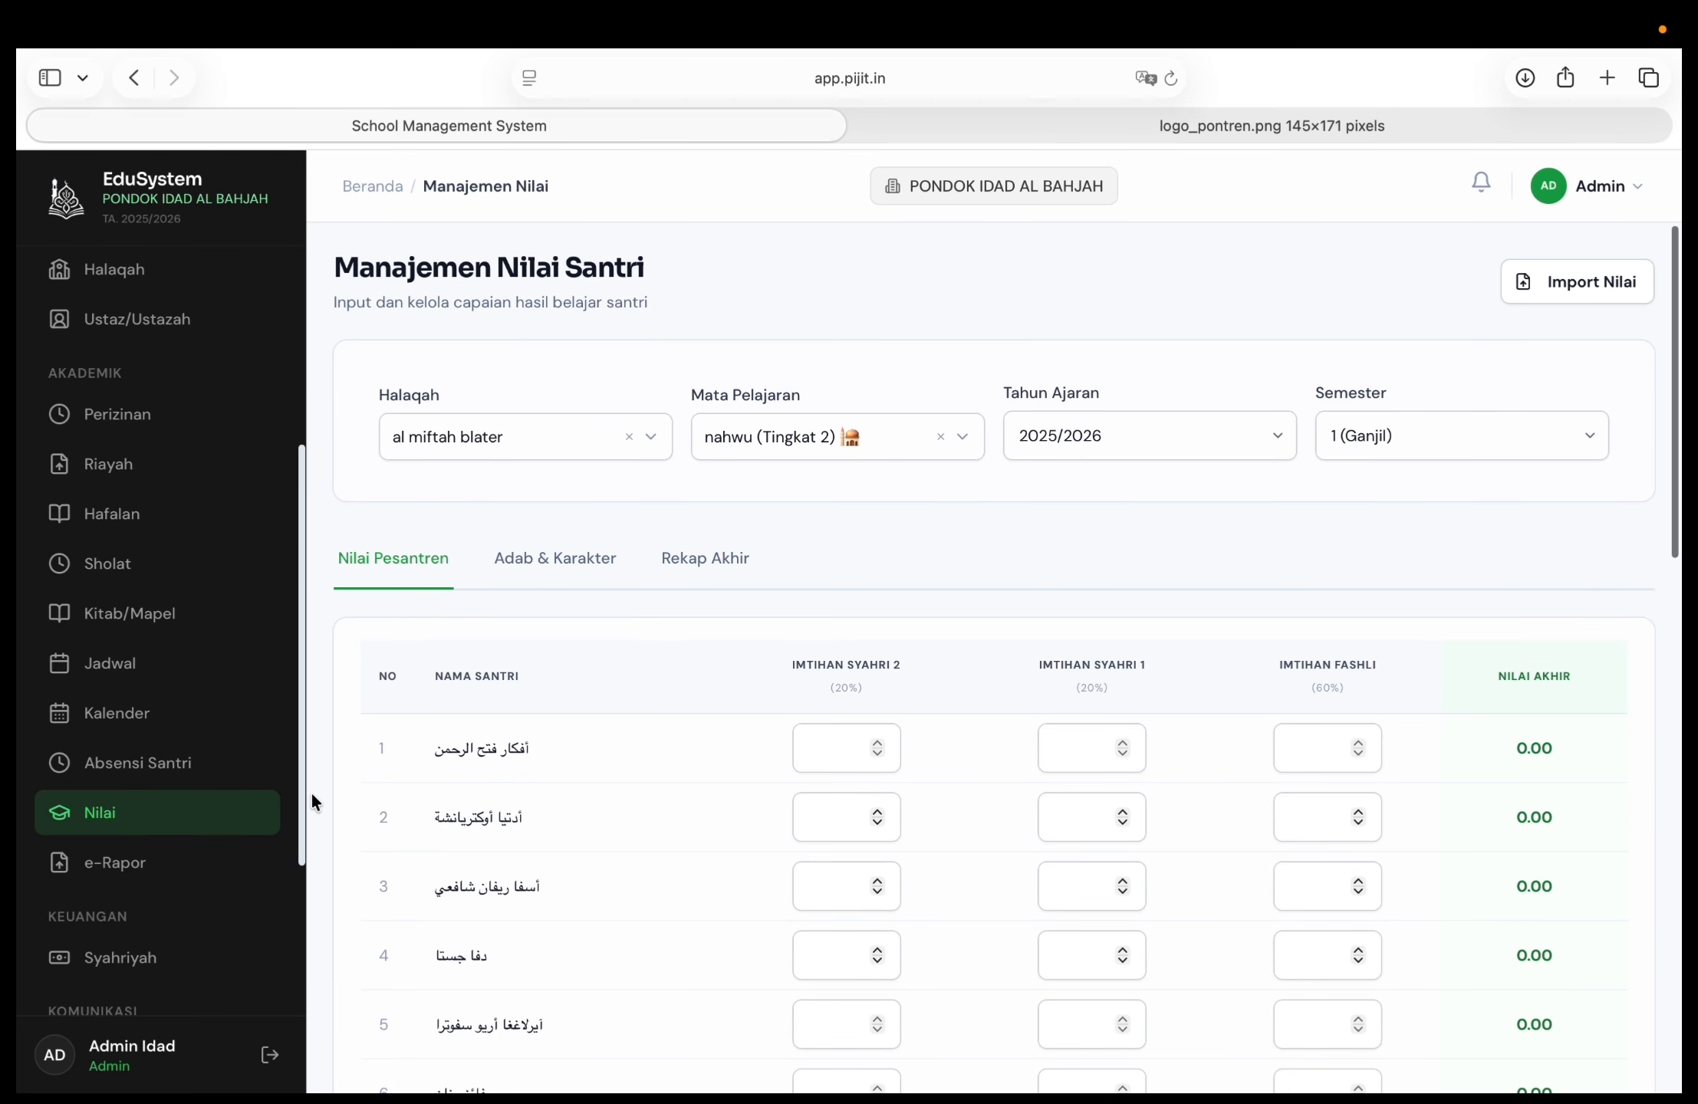
Step: Look over the nahwu grade table for al miftah blater and open the Kitab/Mapel list
{"action": "scroll", "coordinate": [953, 822], "scroll_direction": "down", "scroll_amount": 5}
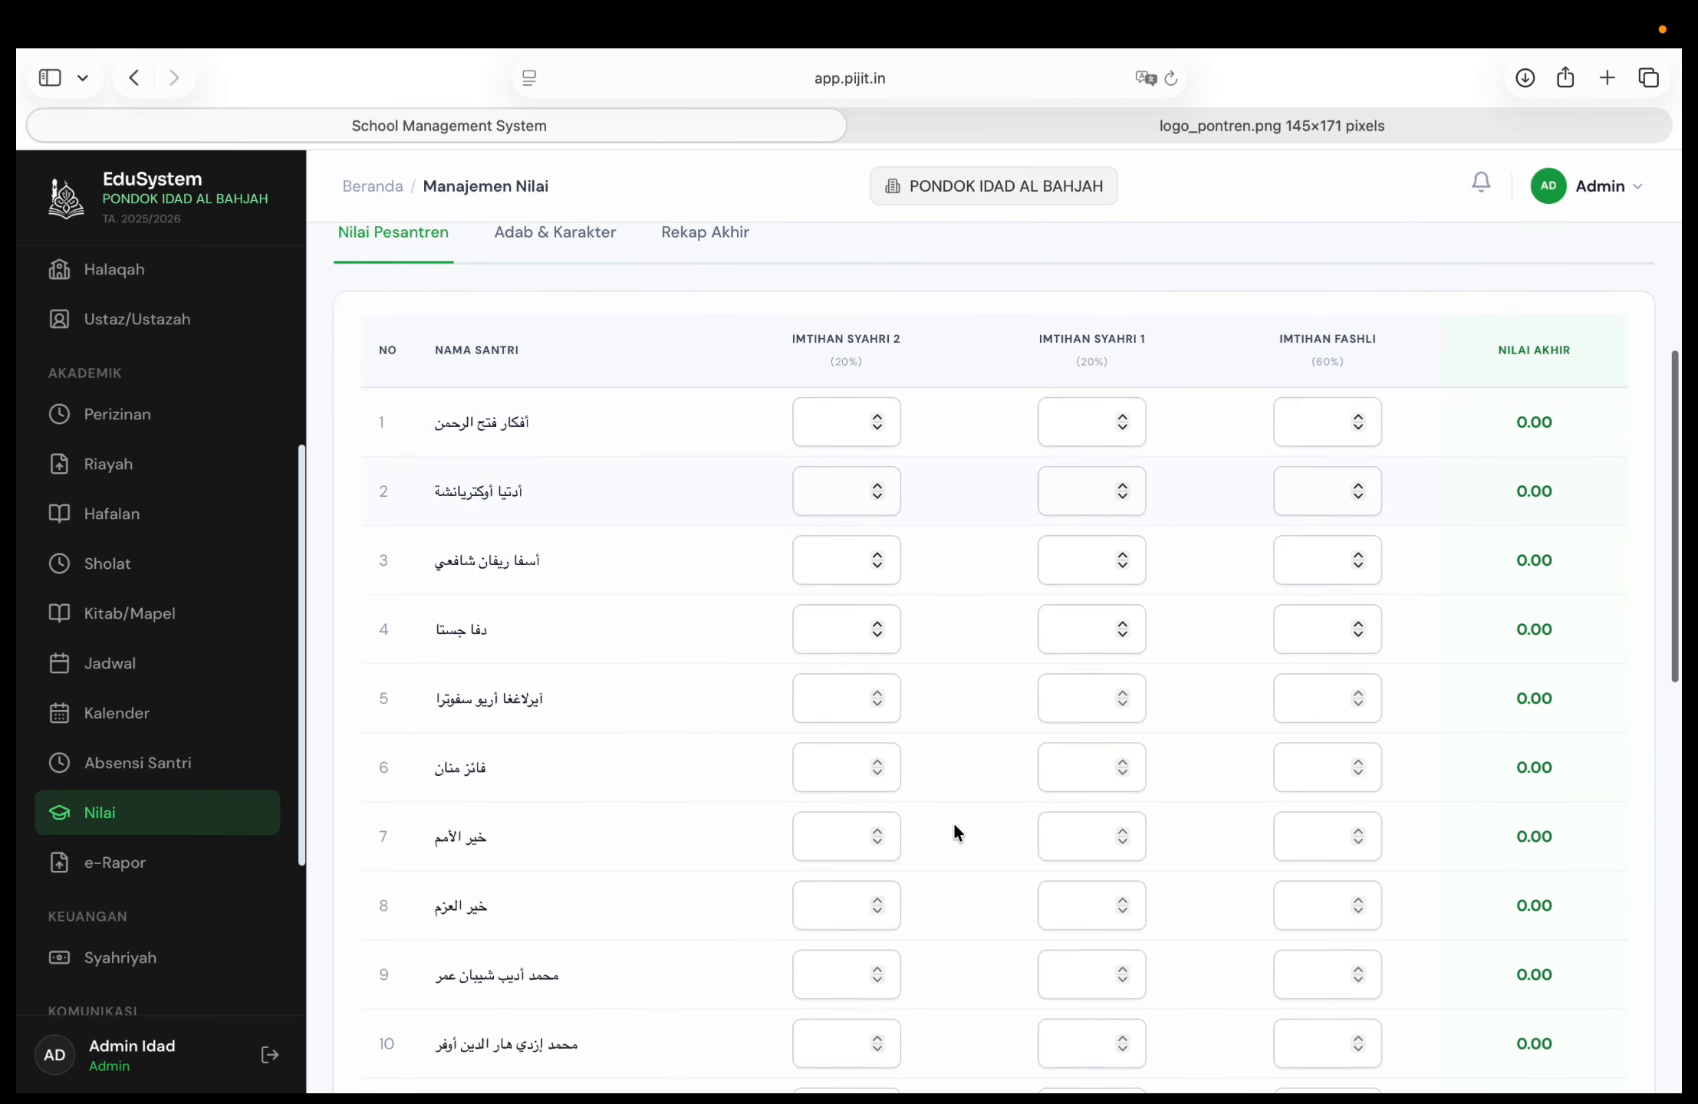
{"action": "scroll", "coordinate": [954, 822], "scroll_direction": "up", "scroll_amount": 5}
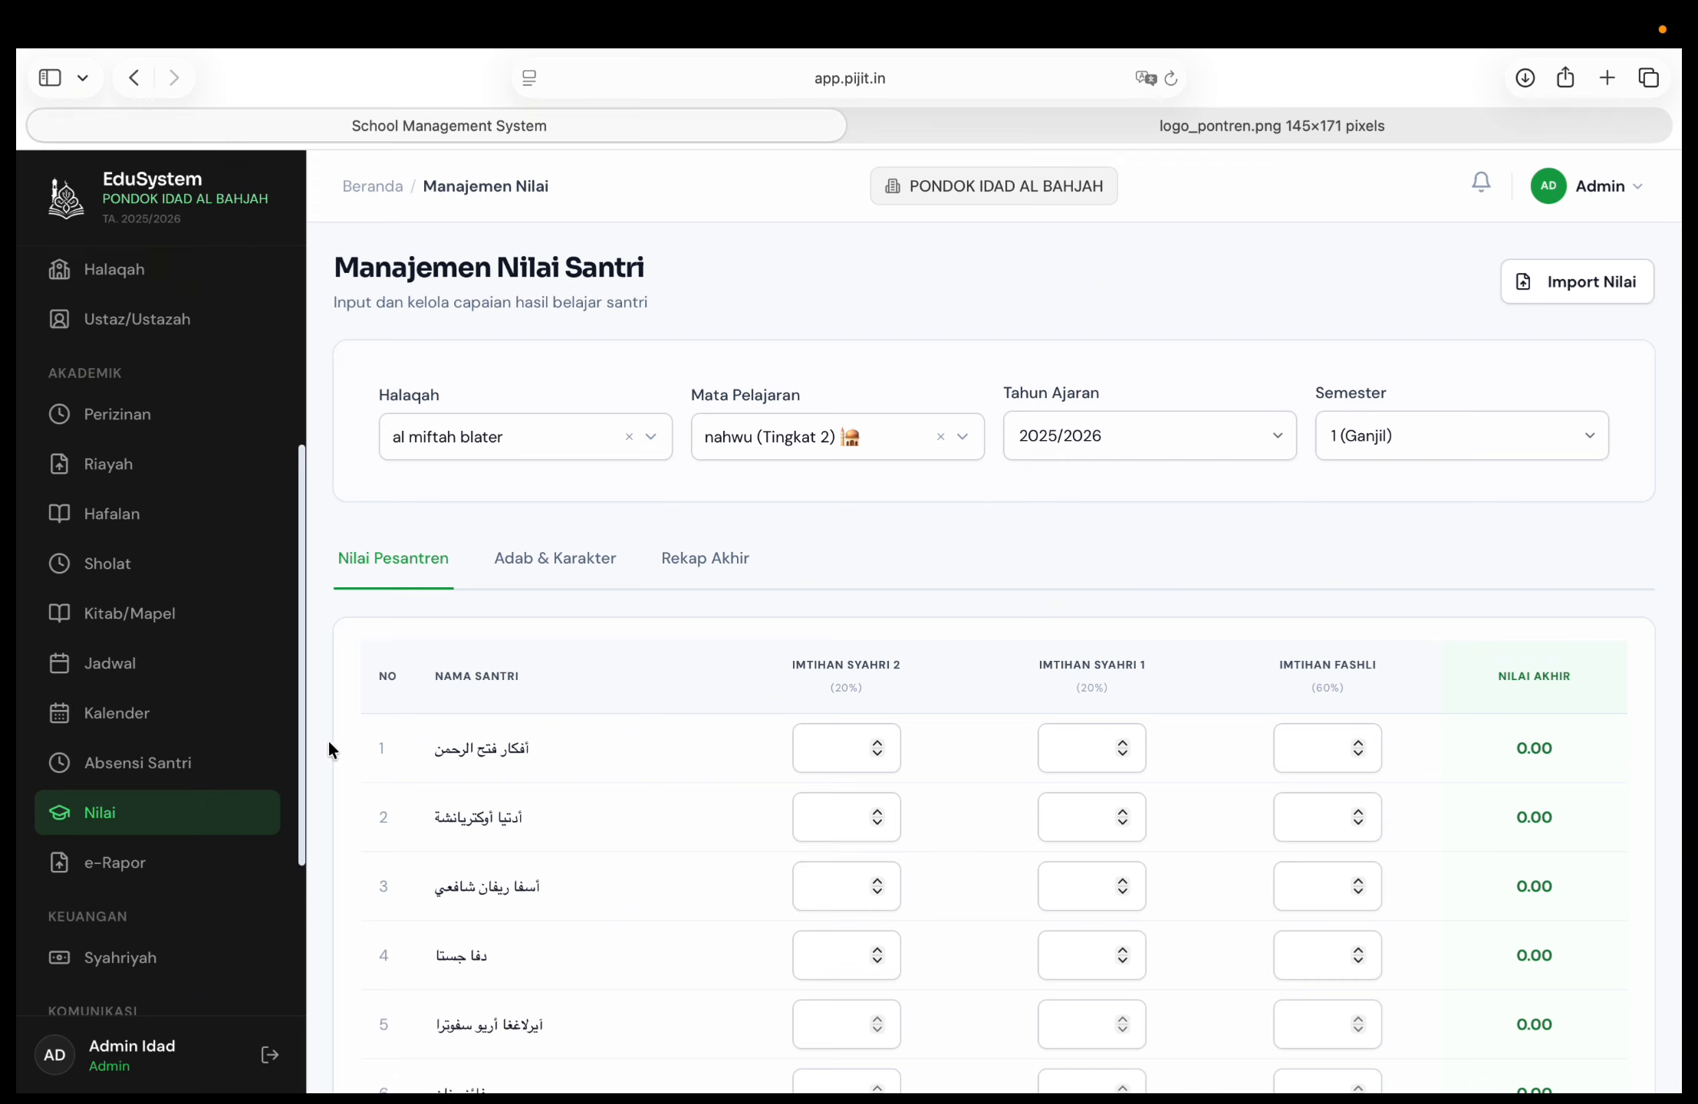
{"action": "left_click", "coordinate": [154, 639]}
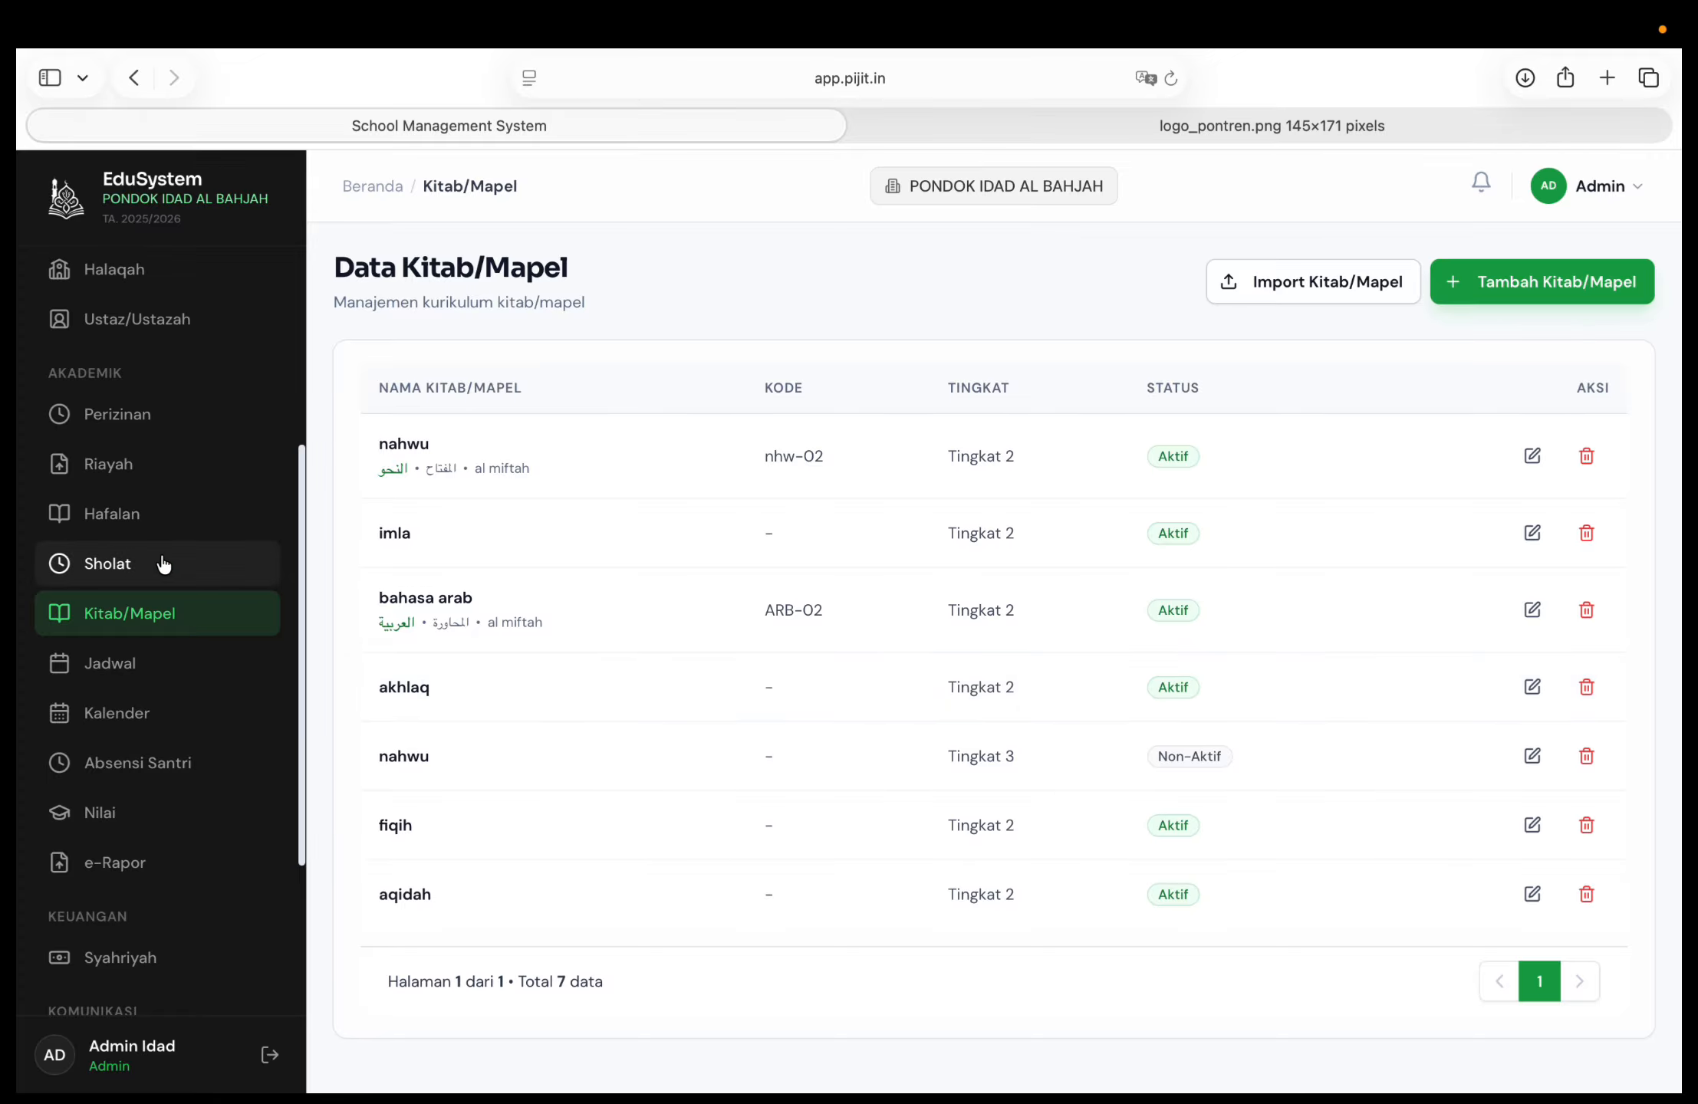
Step: Check the active halaqah cards in Data Halaqah and return to the Data Kitab/Mapel list
{"action": "scroll", "coordinate": [165, 565], "scroll_direction": "up", "scroll_amount": 1}
{"action": "scroll", "coordinate": [164, 565], "scroll_direction": "up", "scroll_amount": 4}
{"action": "left_click", "coordinate": [156, 492]}
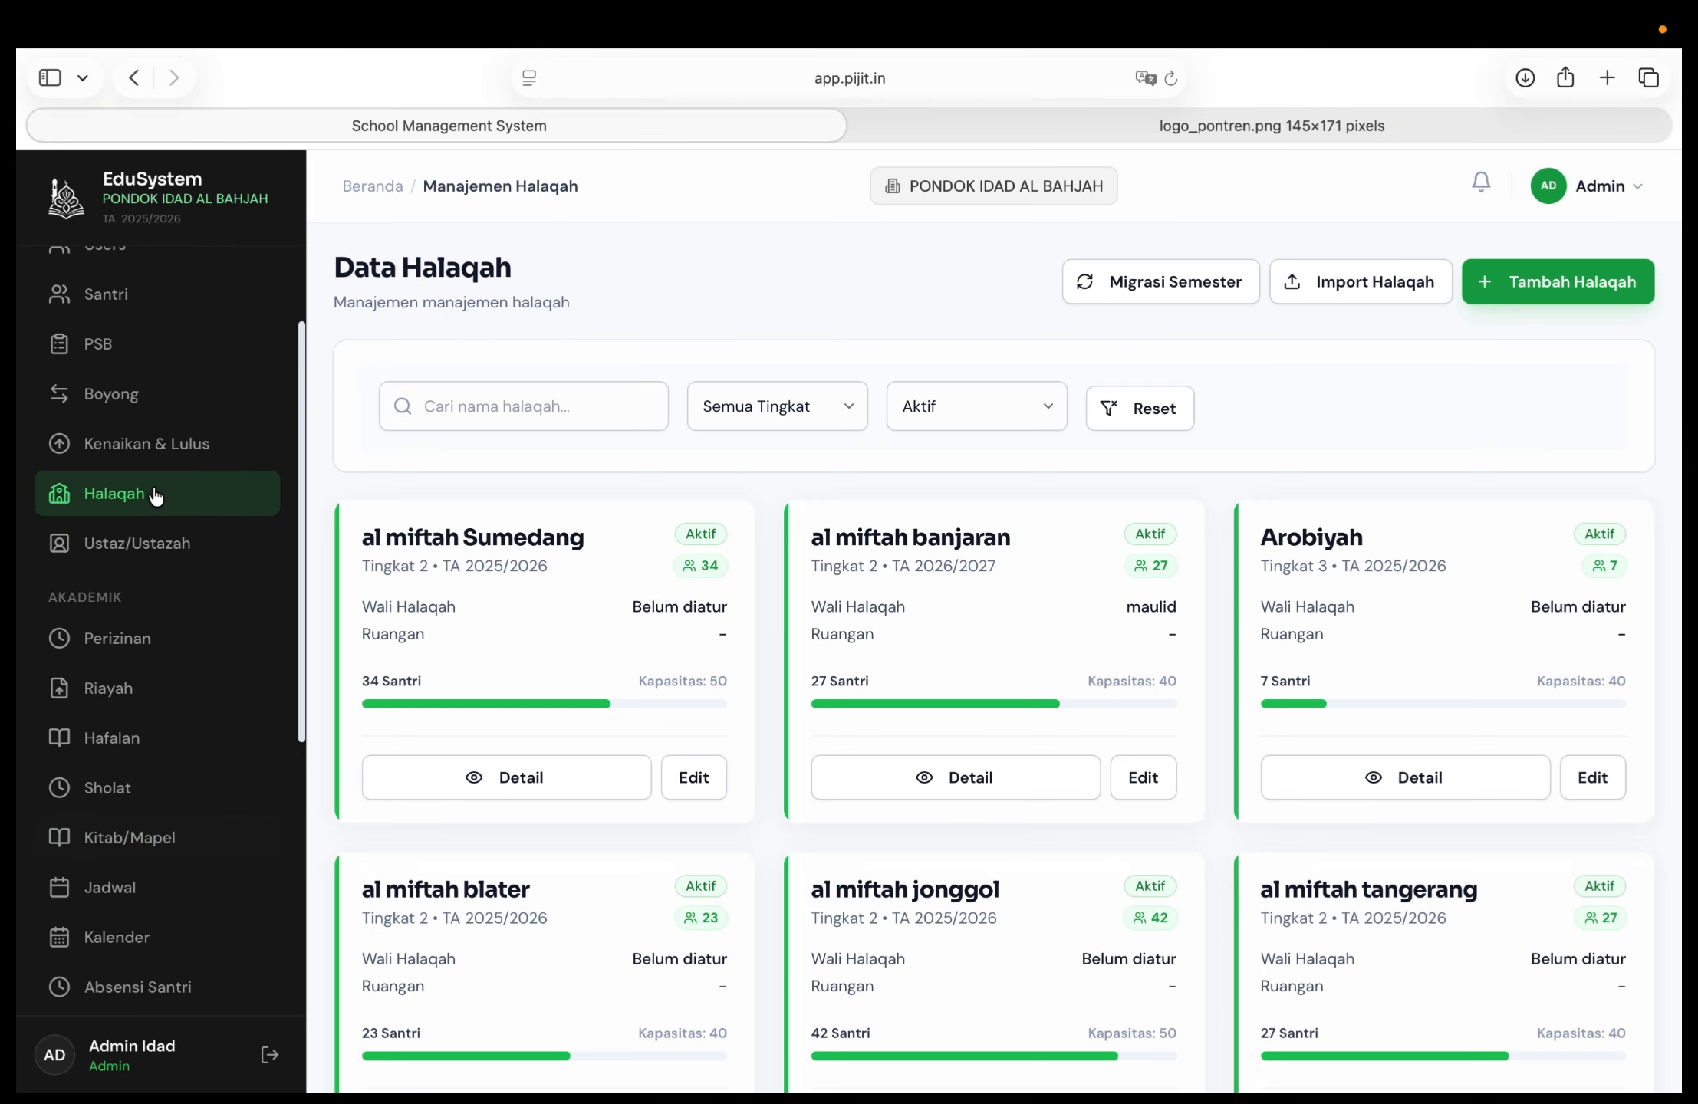
{"action": "scroll", "coordinate": [641, 593], "scroll_direction": "down", "scroll_amount": 3}
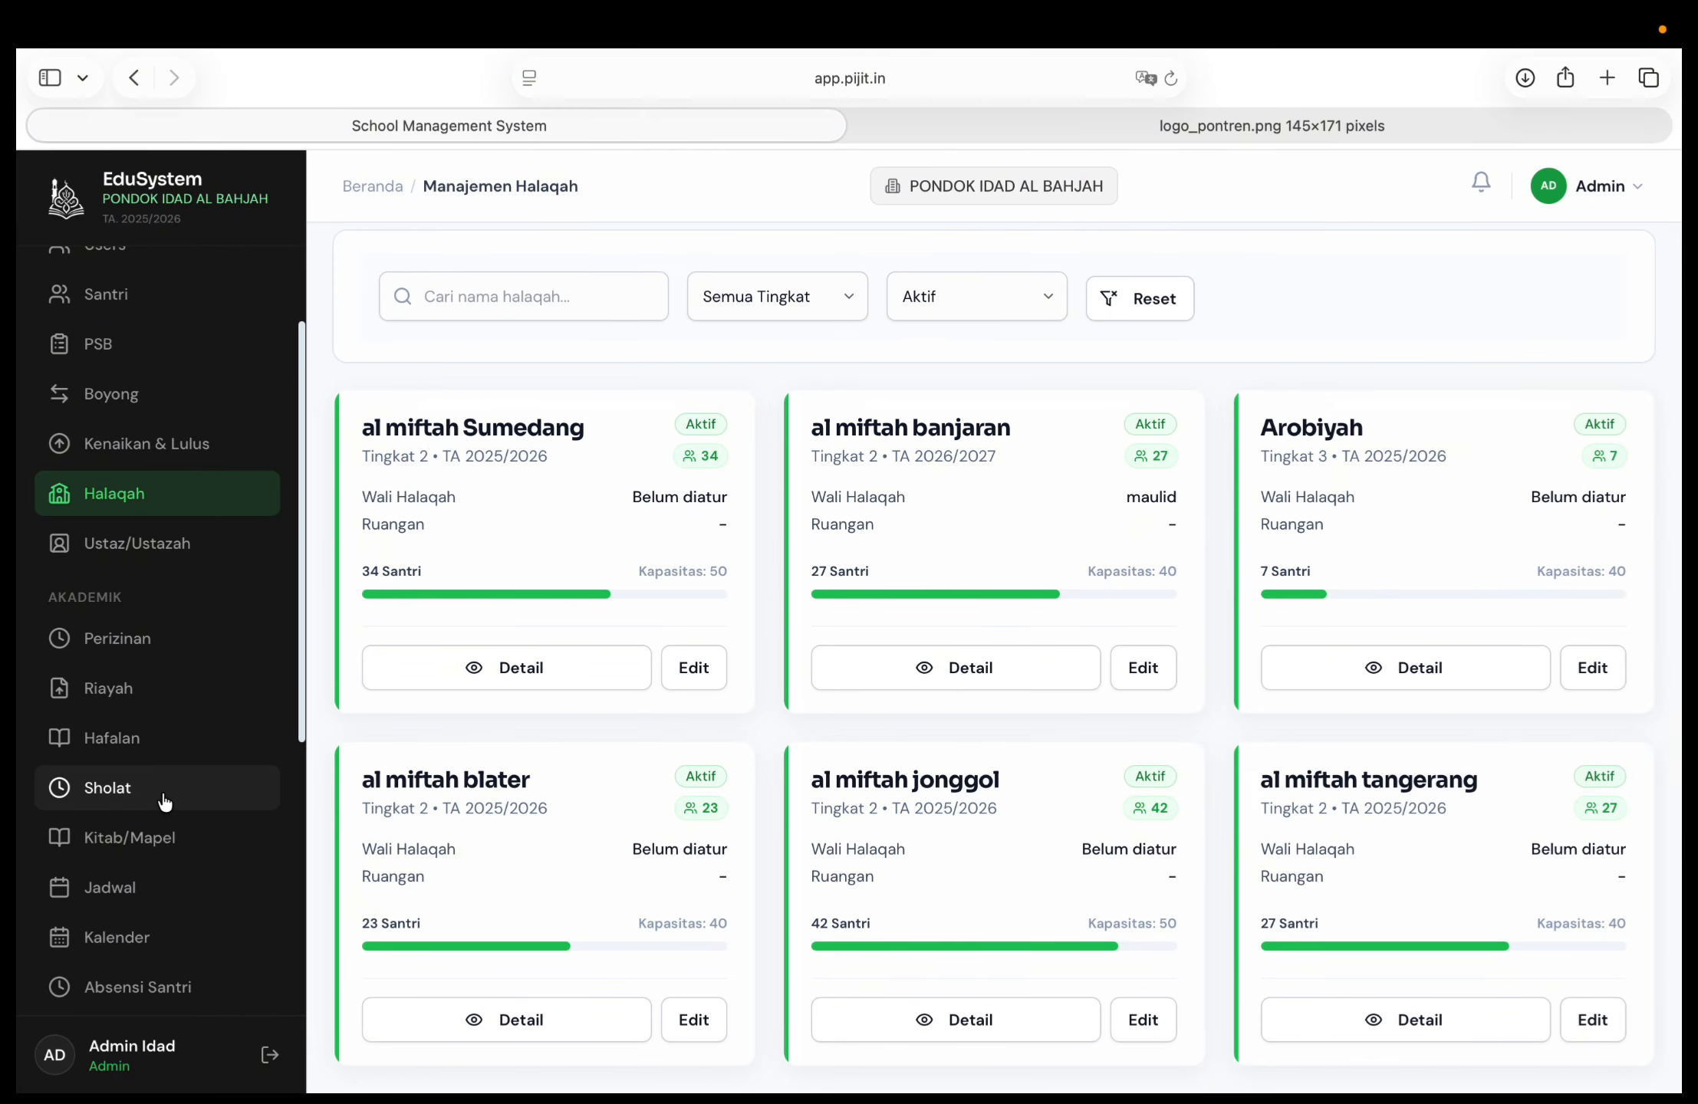
{"action": "left_click", "coordinate": [164, 841]}
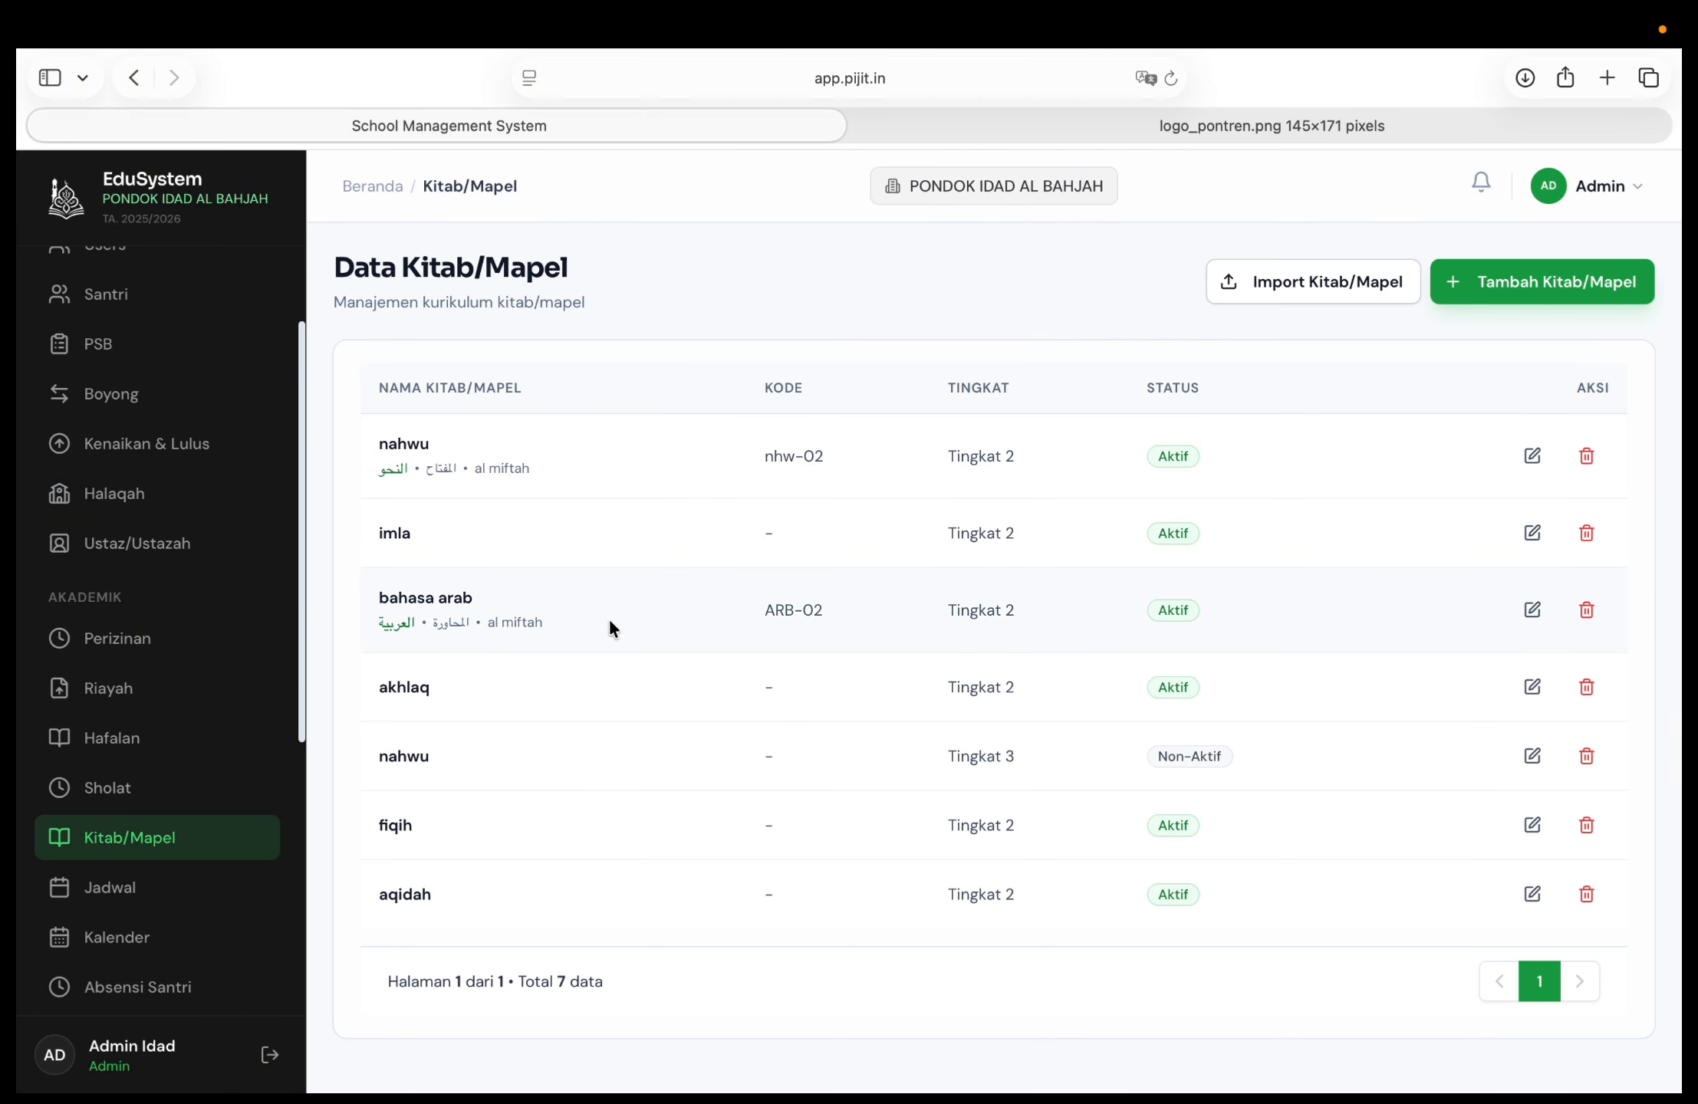
Step: Examine the new Kitab/Mapel form and its Tingkat options, and close it without saving
{"action": "left_click", "coordinate": [1554, 290]}
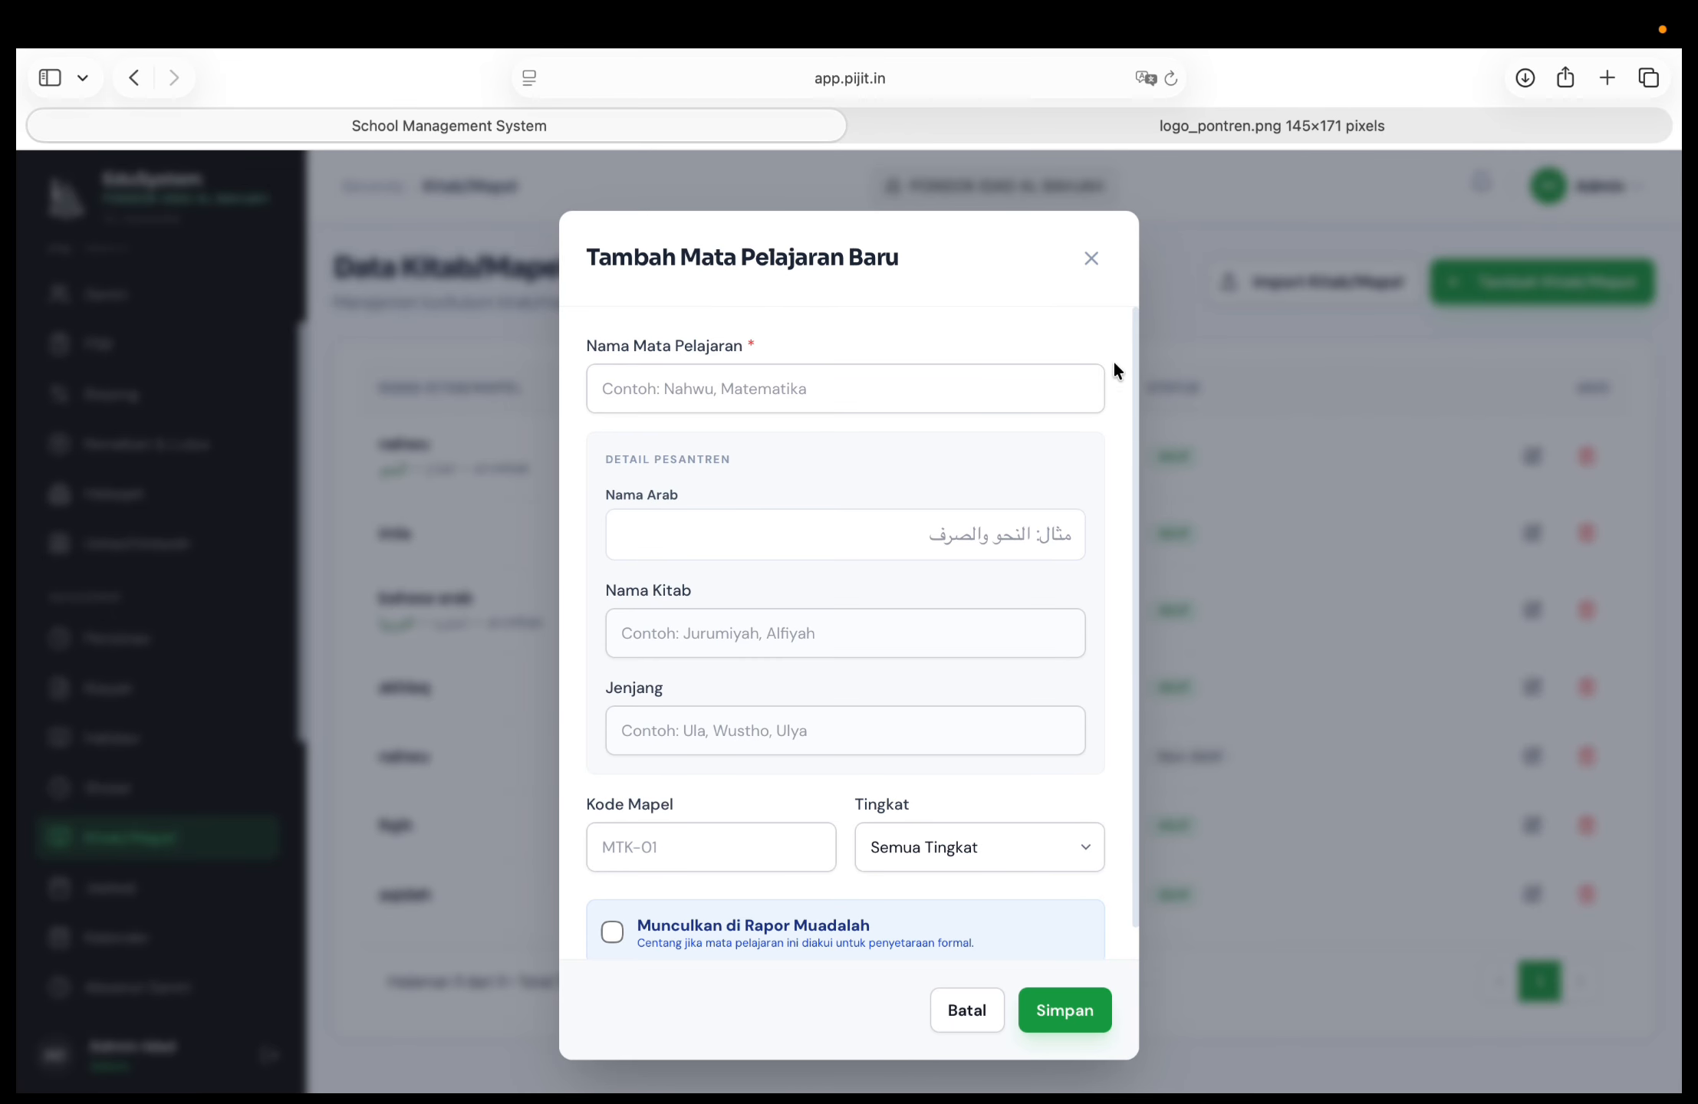
{"action": "left_click", "coordinate": [1091, 261]}
{"action": "left_click", "coordinate": [1532, 288]}
{"action": "left_click", "coordinate": [981, 867]}
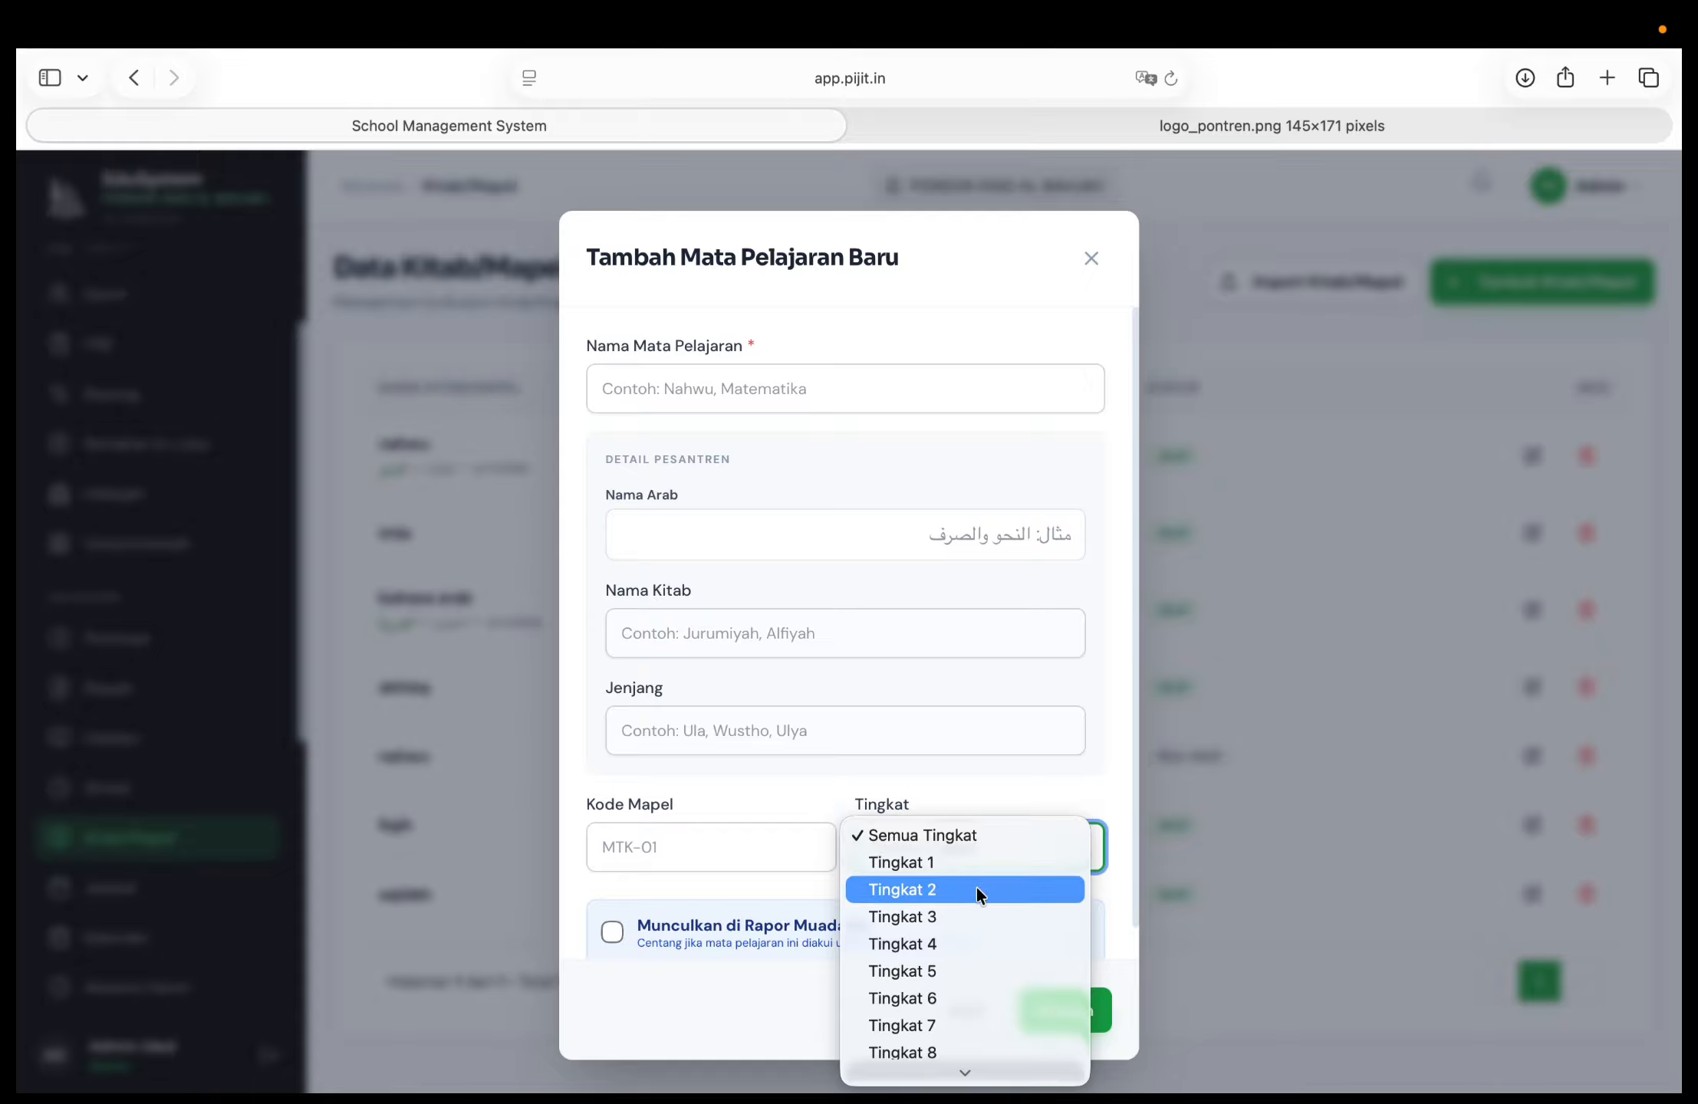
{"action": "left_click", "coordinate": [1225, 885]}
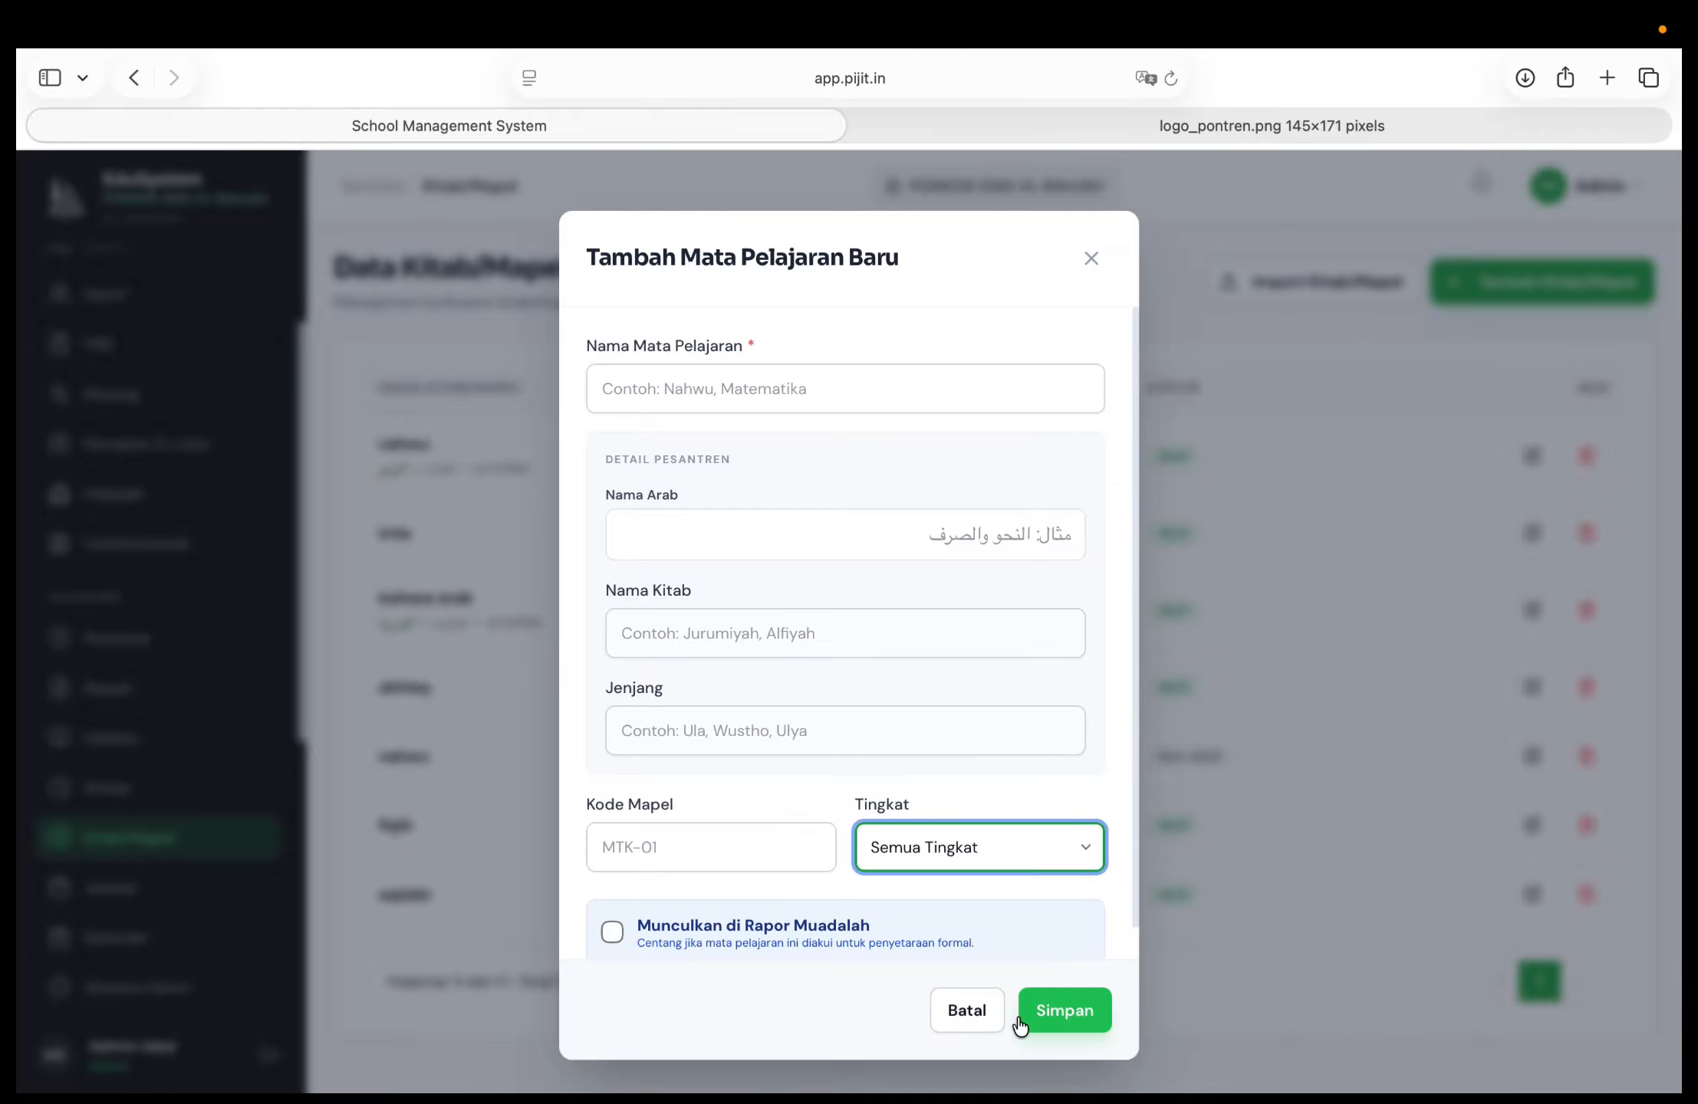
{"action": "left_click", "coordinate": [968, 1013]}
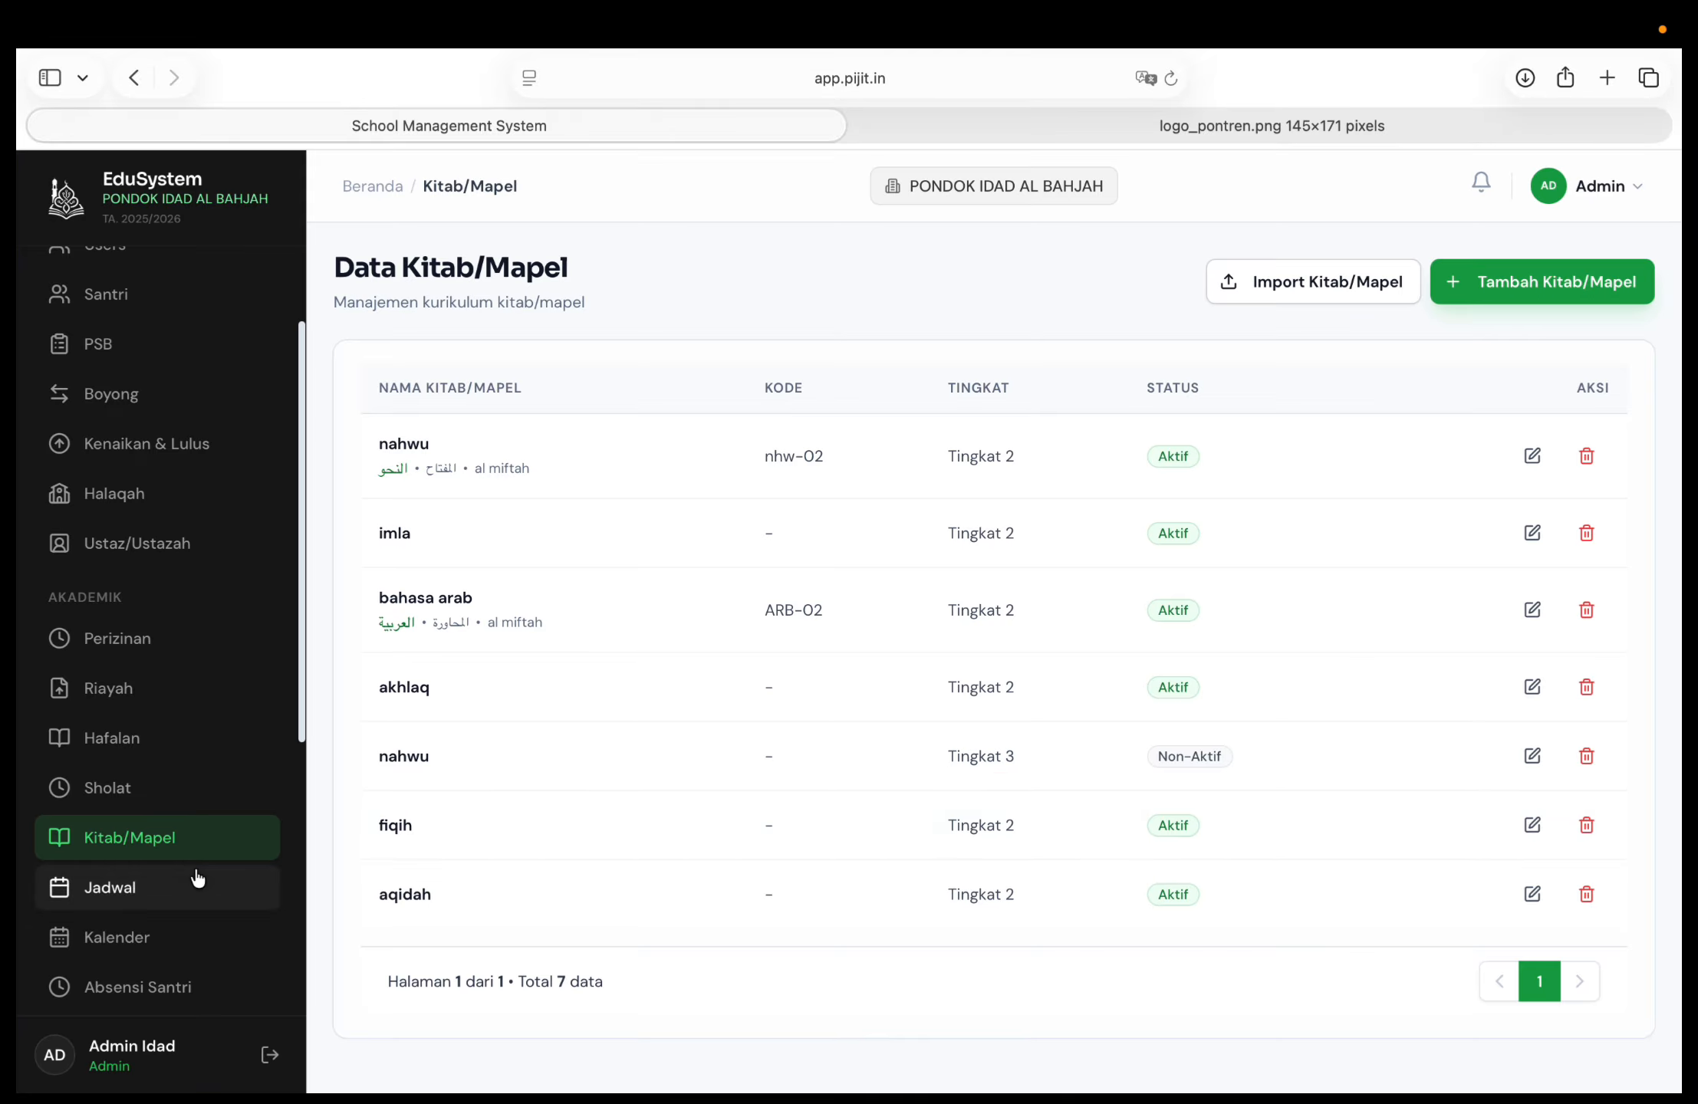
Step: Display the Nilai Pesantren grade table for halaqah al miftah blater and subject nahwu (Tingkat 2), and look over its Imtihan columns
{"action": "scroll", "coordinate": [197, 874], "scroll_direction": "down", "scroll_amount": 6}
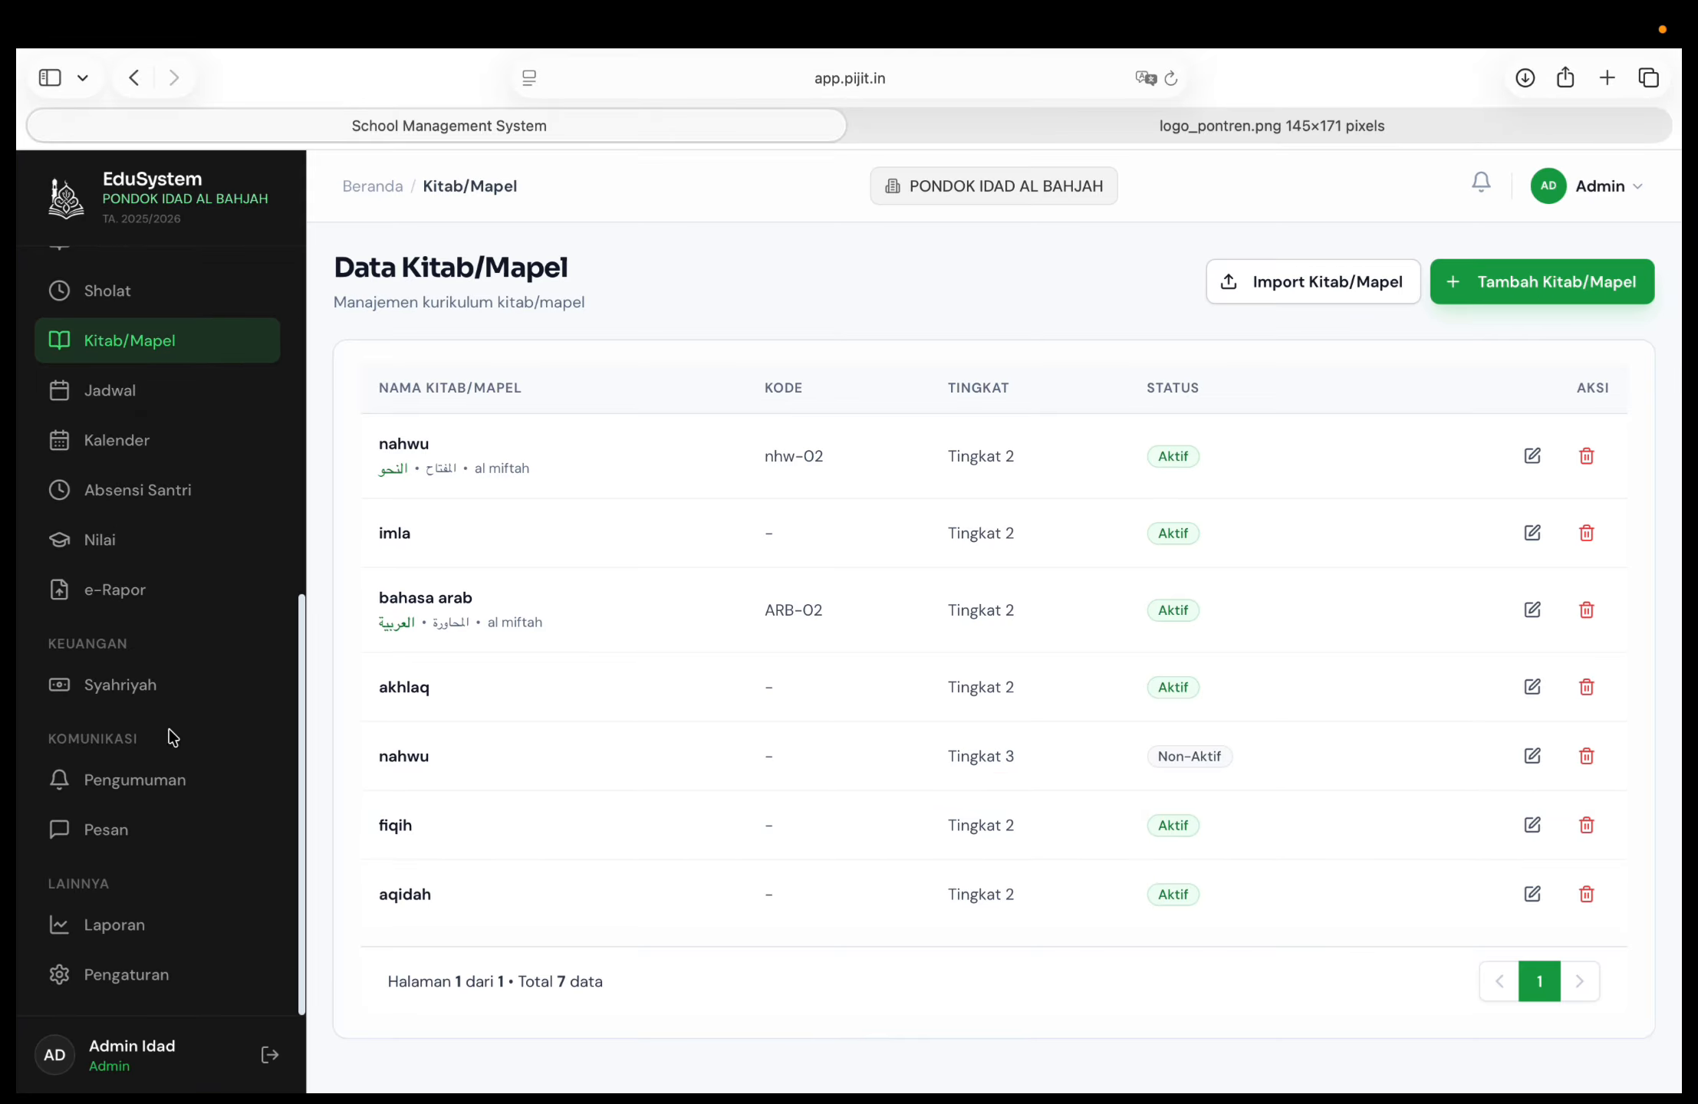
{"action": "left_click", "coordinate": [136, 550]}
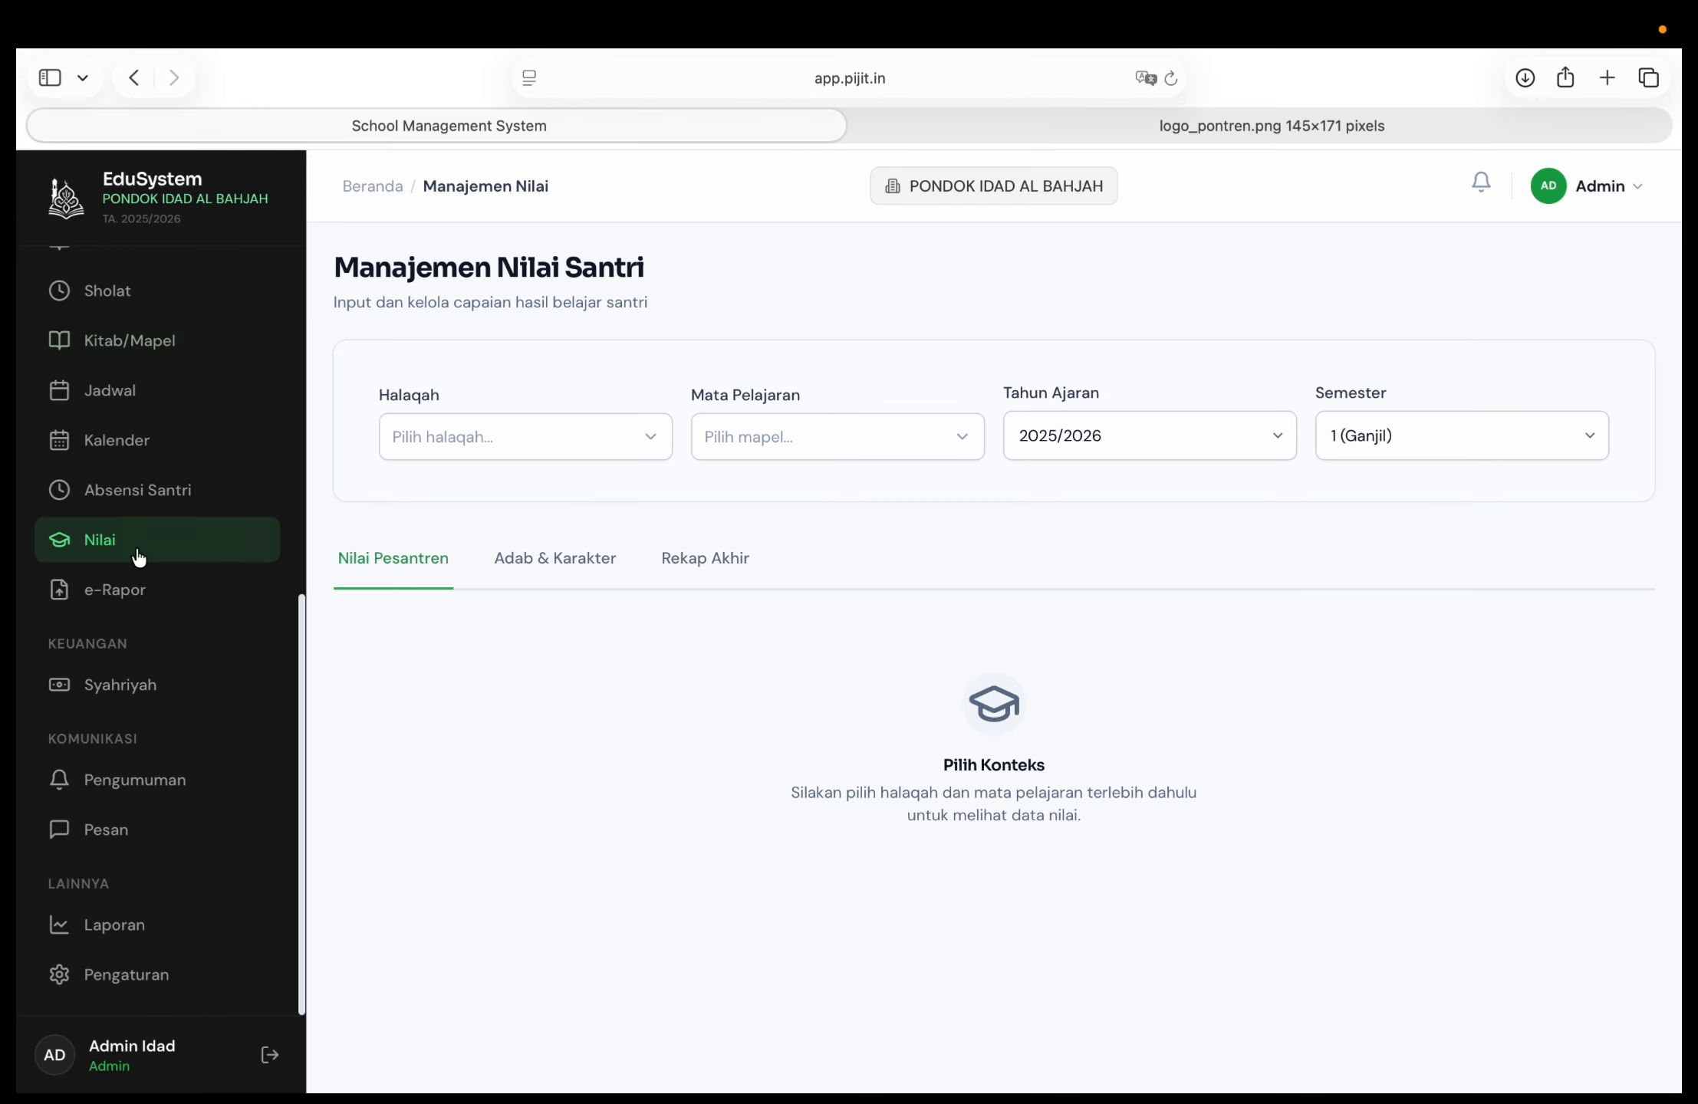
{"action": "left_click", "coordinate": [545, 452]}
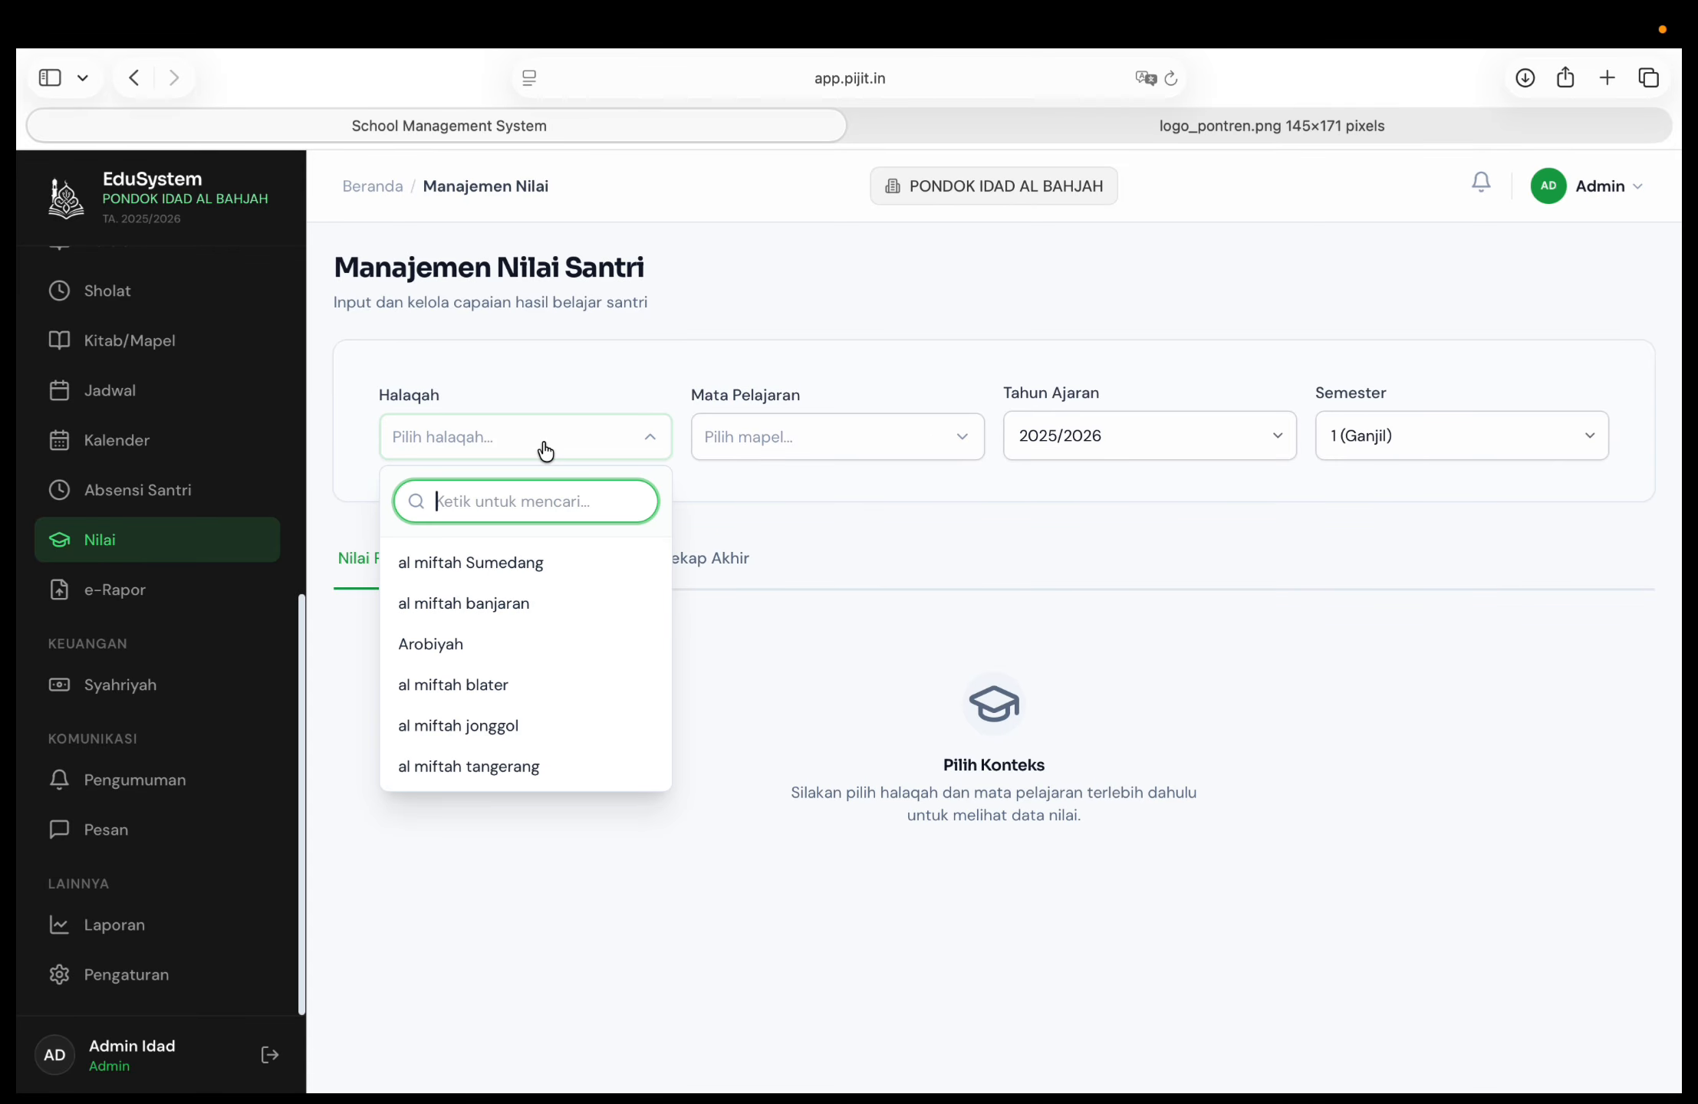
{"action": "left_click", "coordinate": [507, 684]}
{"action": "left_click", "coordinate": [792, 462]}
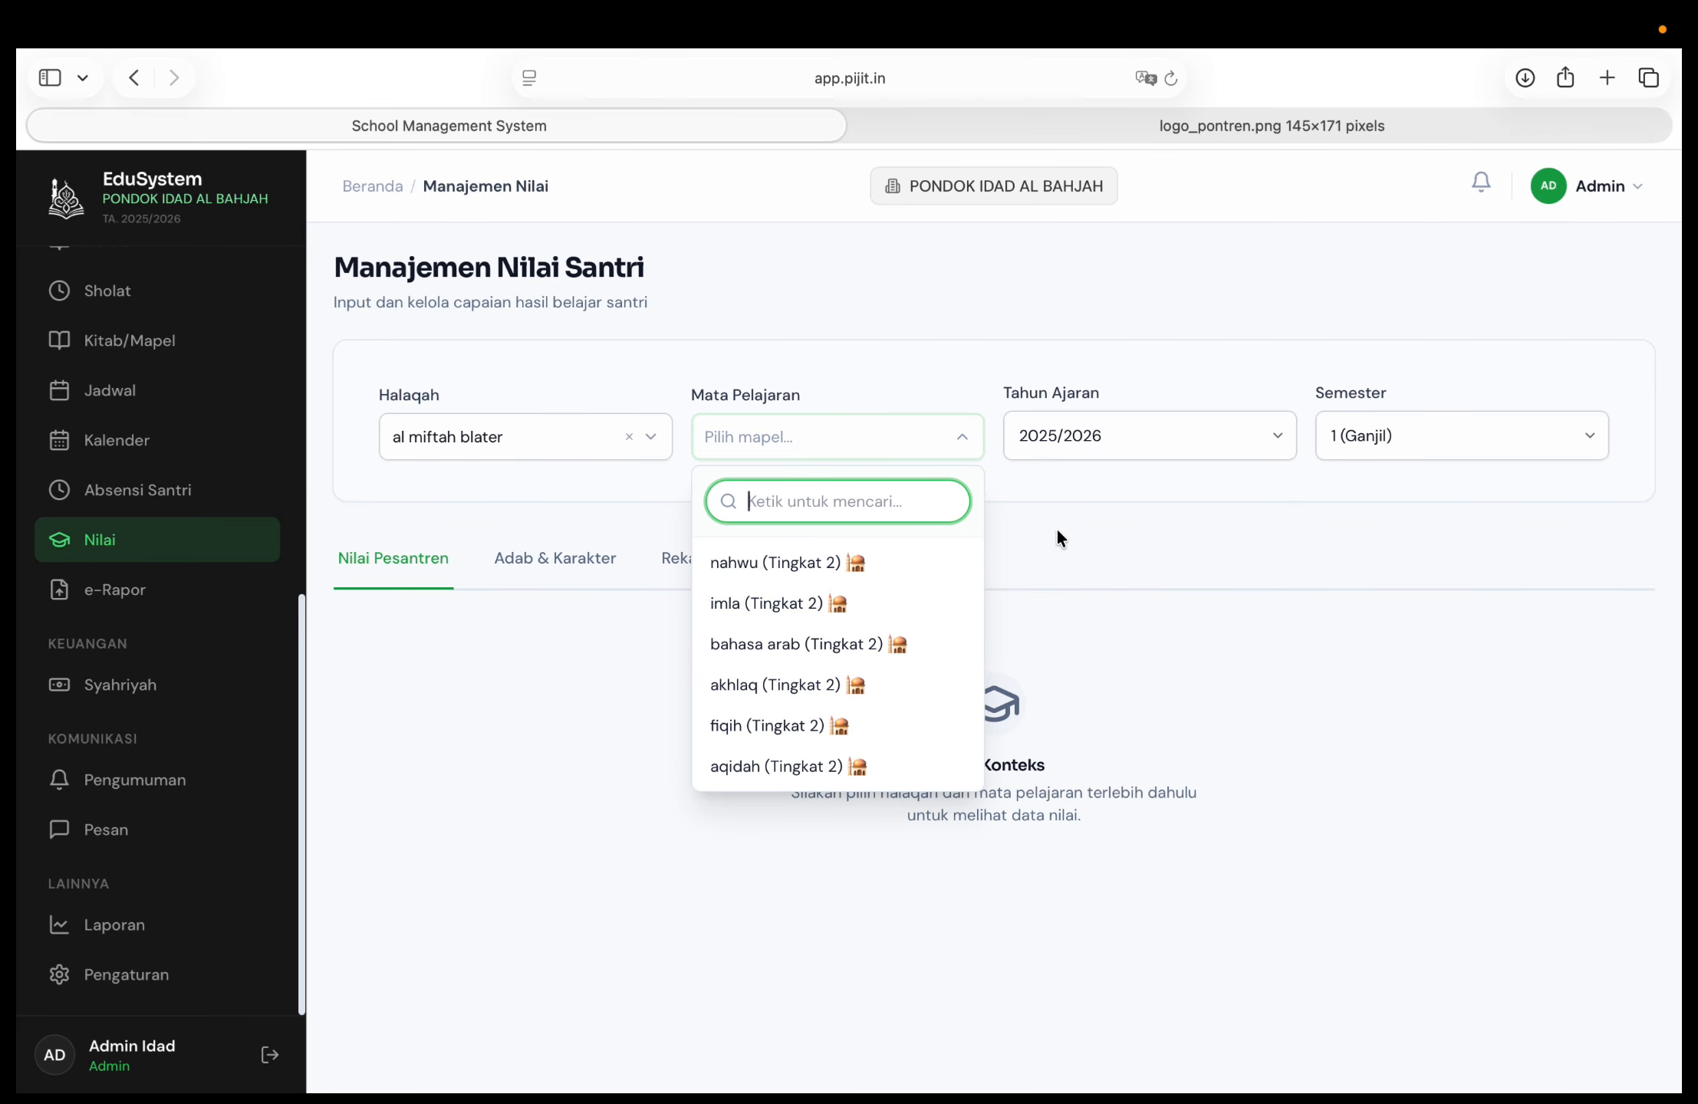
{"action": "left_click", "coordinate": [794, 568]}
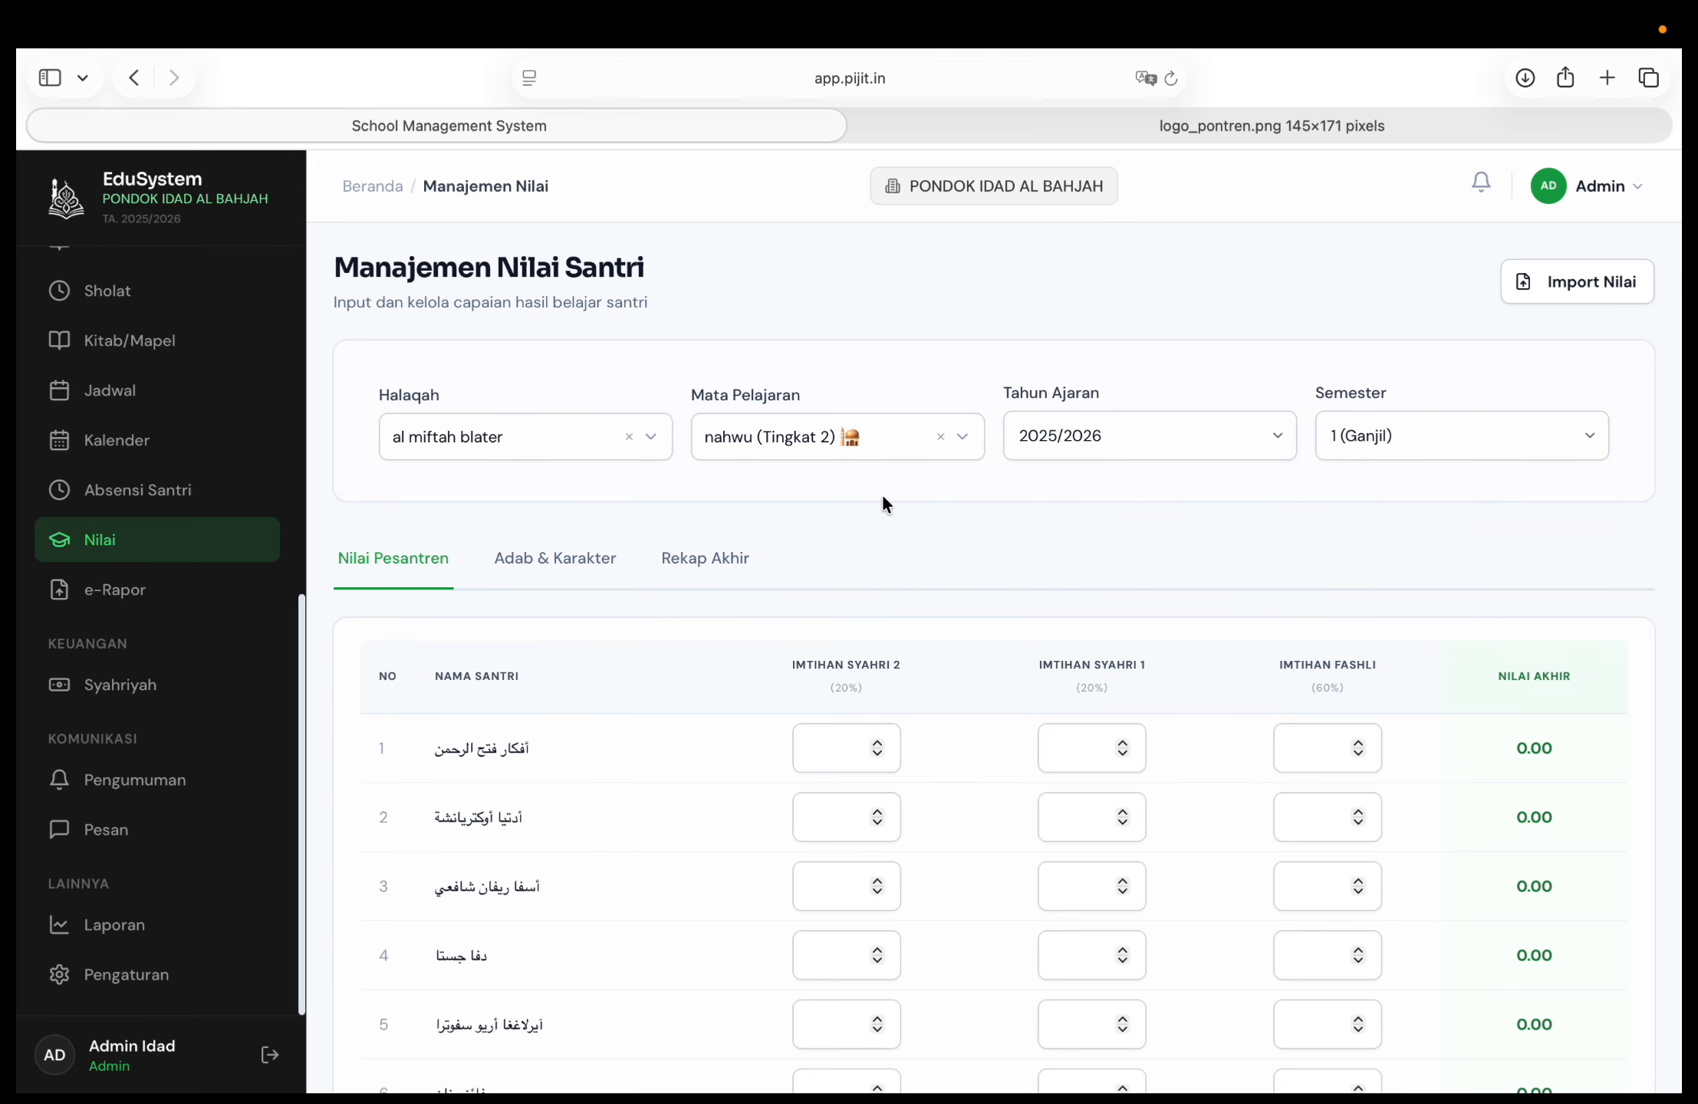
{"action": "scroll", "coordinate": [810, 763], "scroll_direction": "down", "scroll_amount": 3}
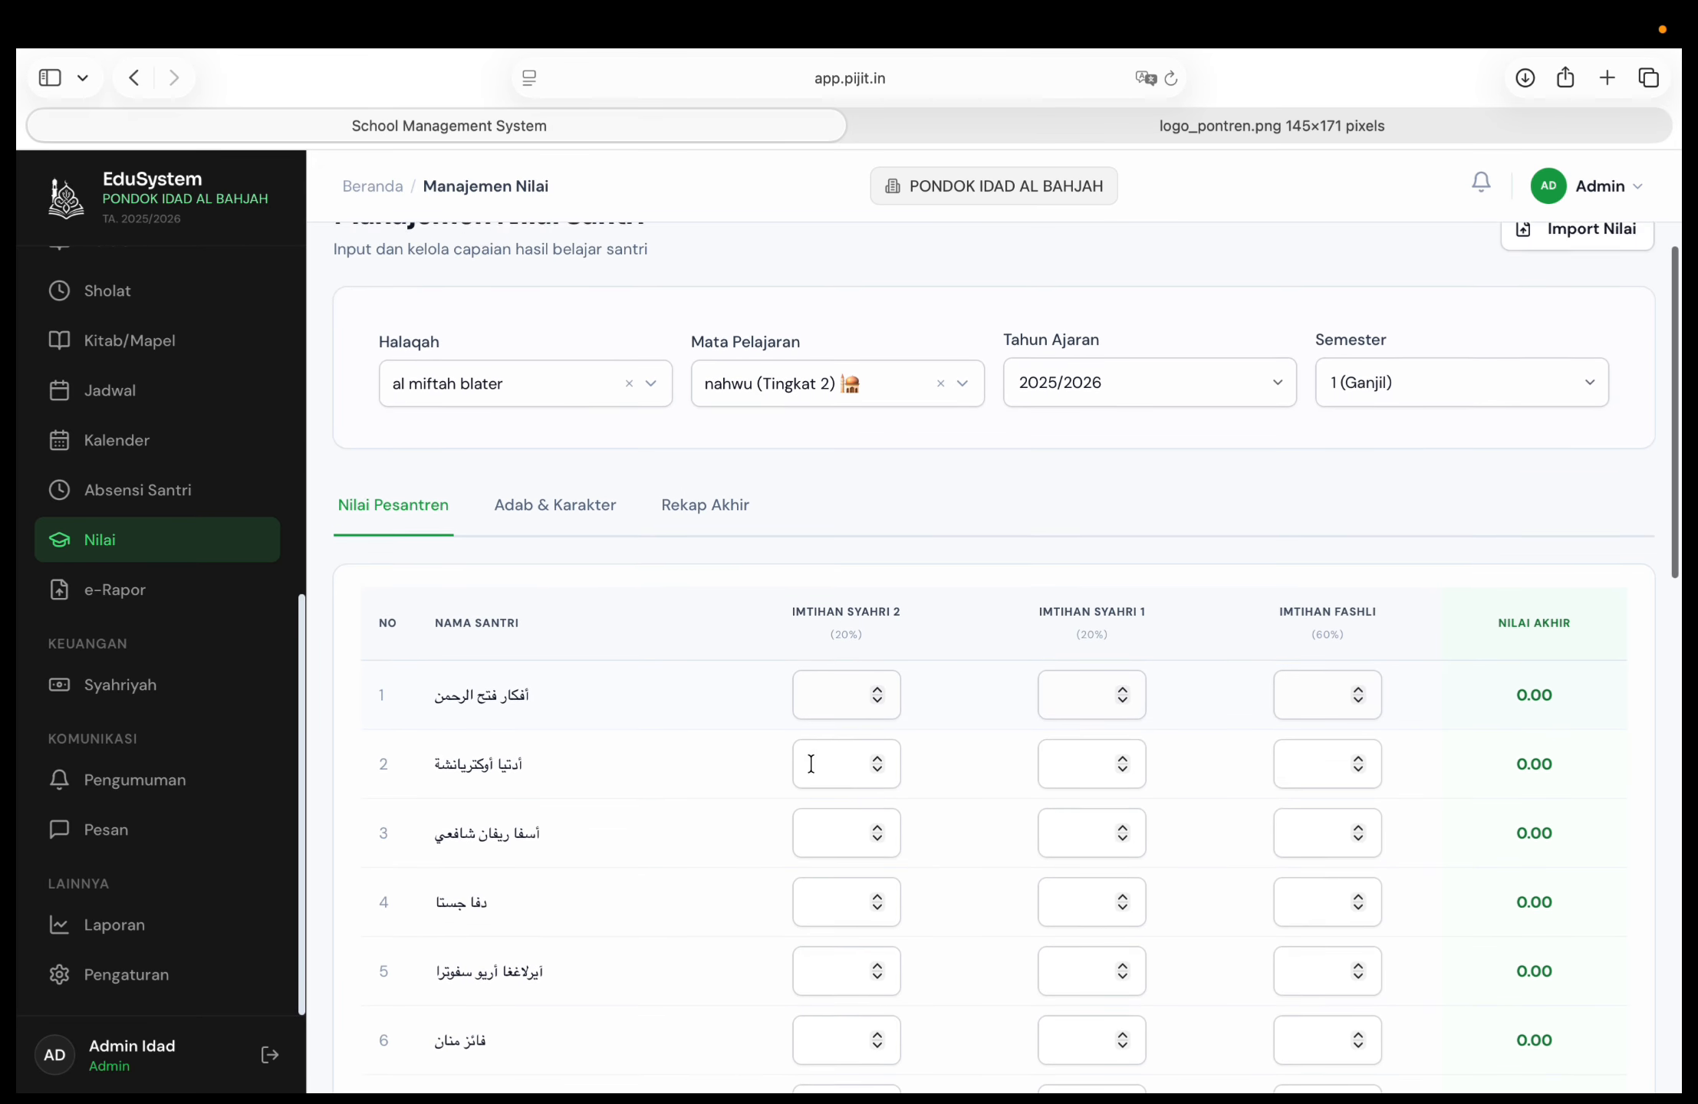
{"action": "scroll", "coordinate": [808, 734], "scroll_direction": "down", "scroll_amount": 3}
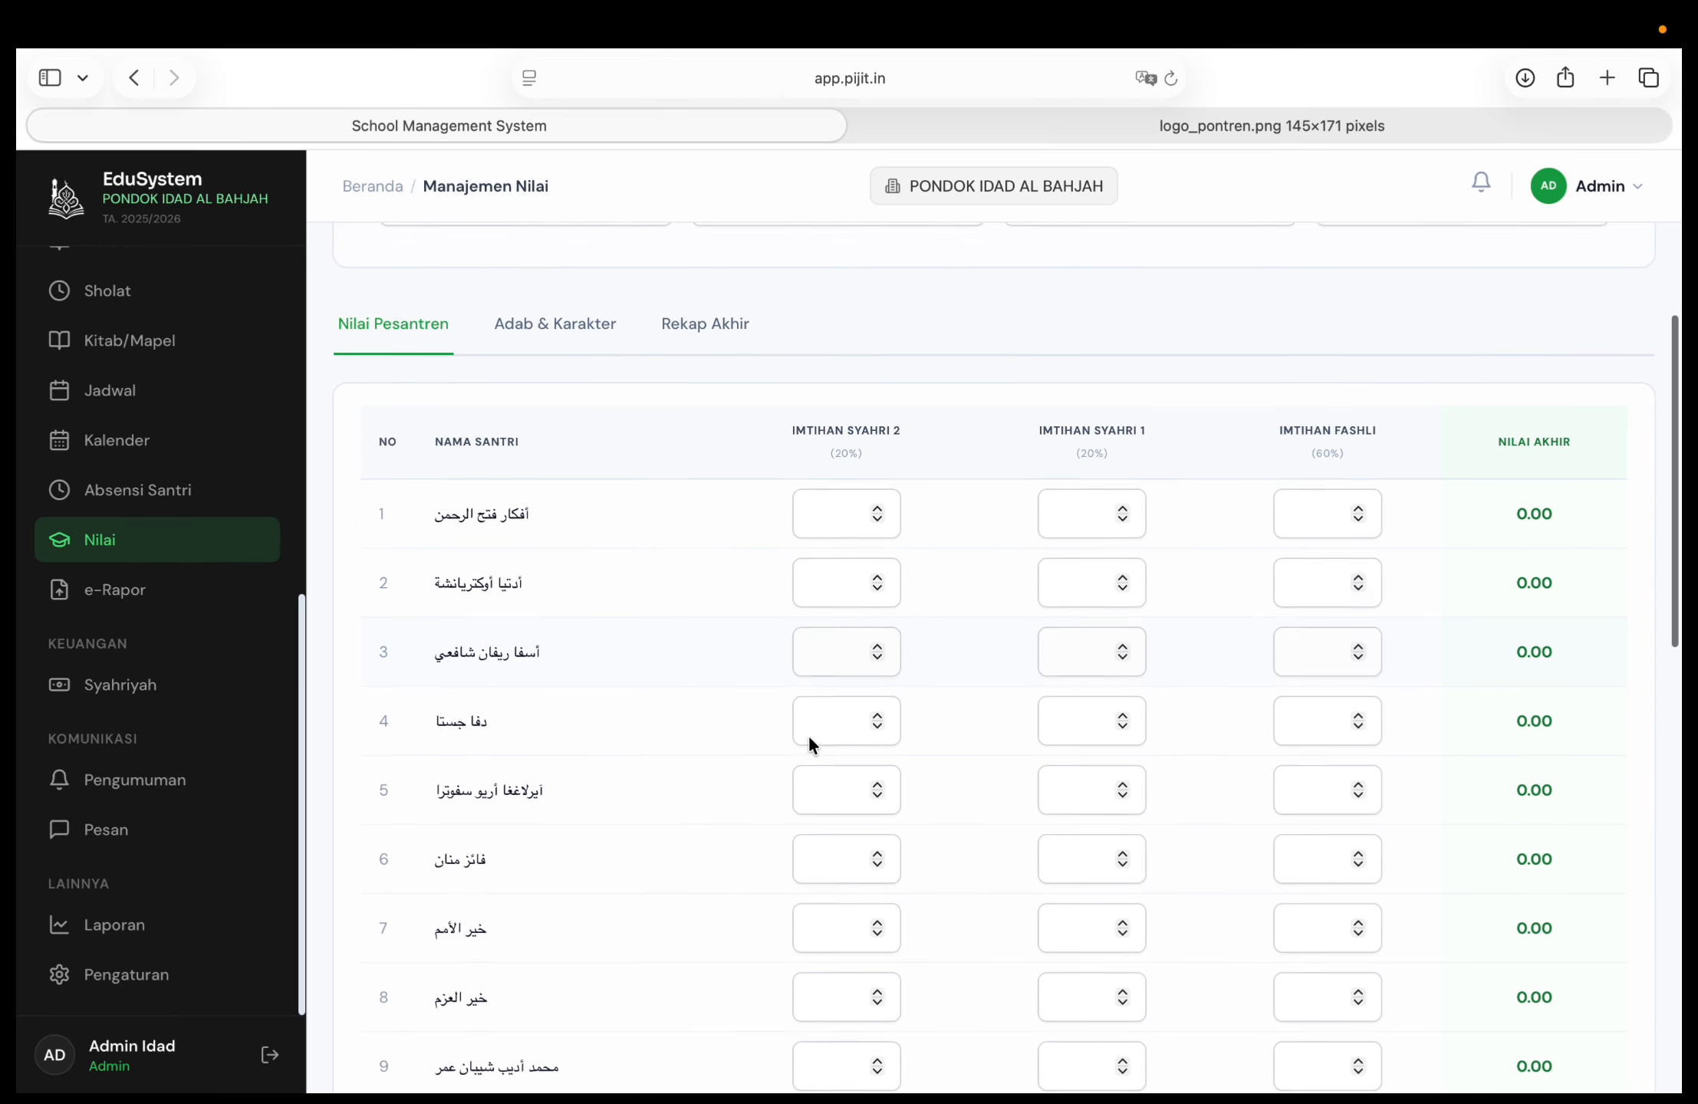
{"action": "scroll", "coordinate": [855, 584], "scroll_direction": "up", "scroll_amount": 6}
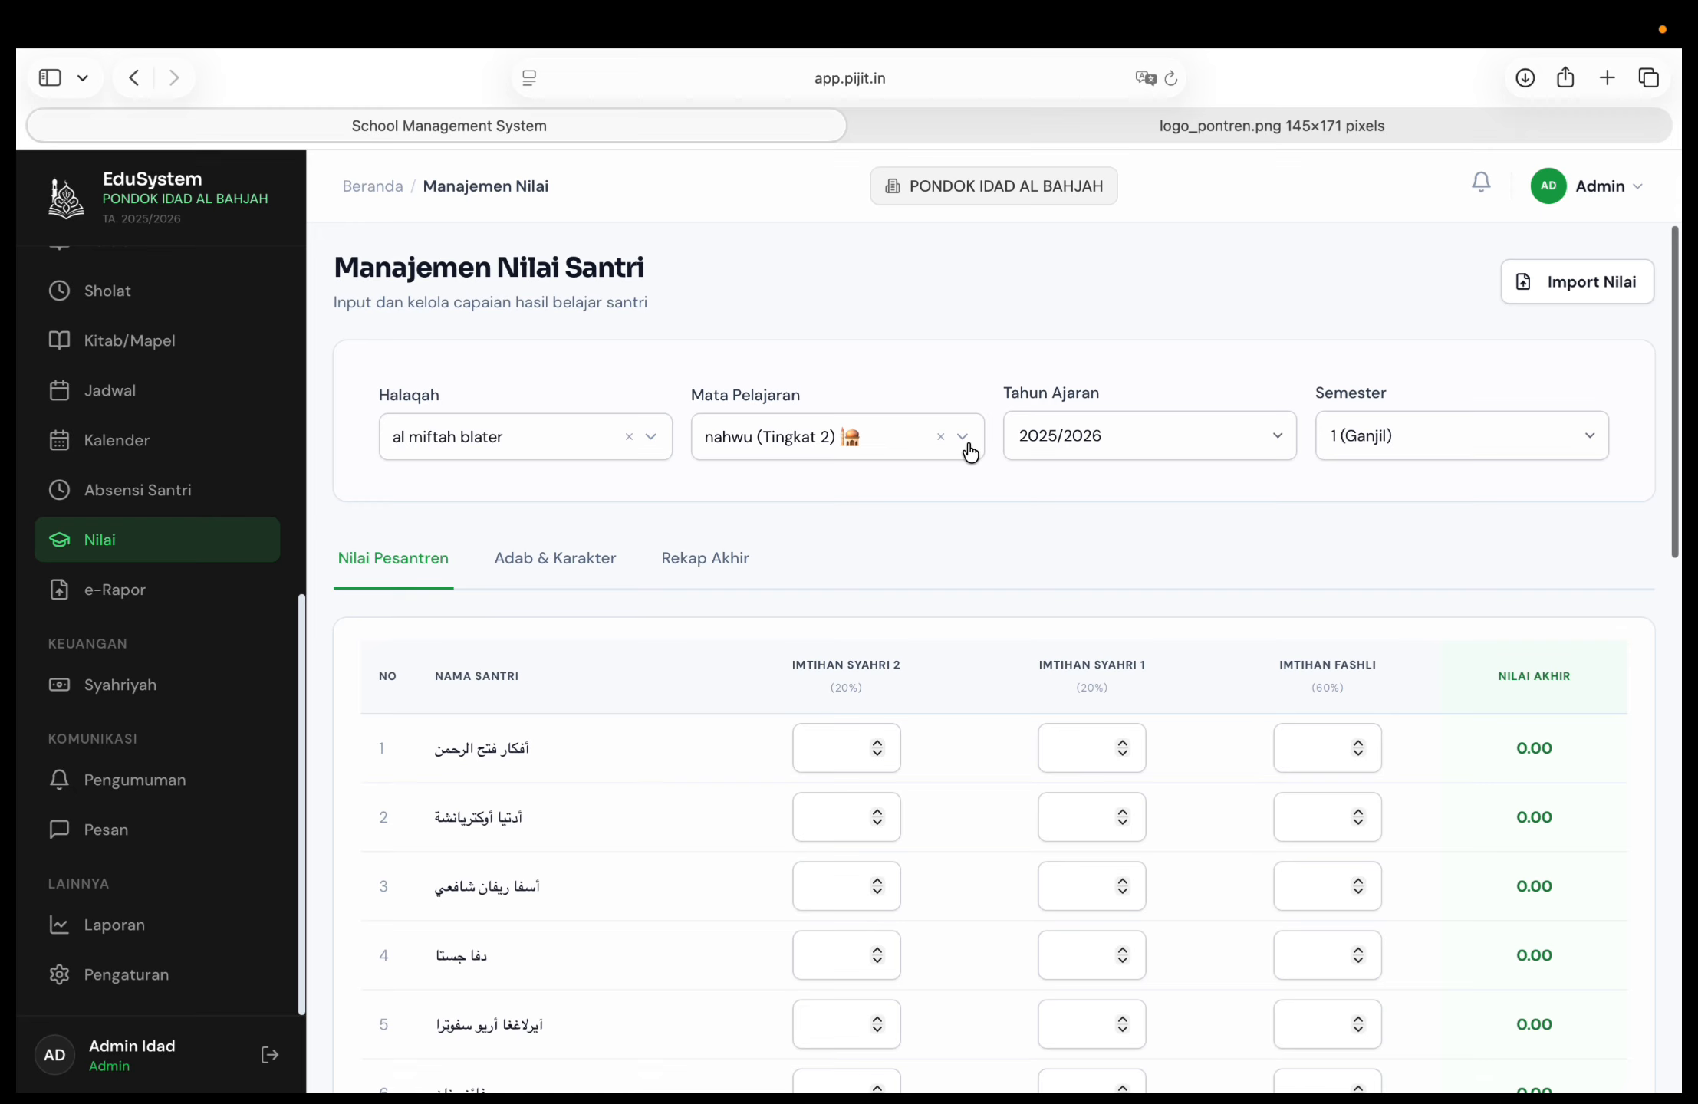
Step: Switch the al miftah blater grade table to imla (Tingkat 2), and from there to akhlaq (Tingkat 2)
{"action": "left_click", "coordinate": [940, 439]}
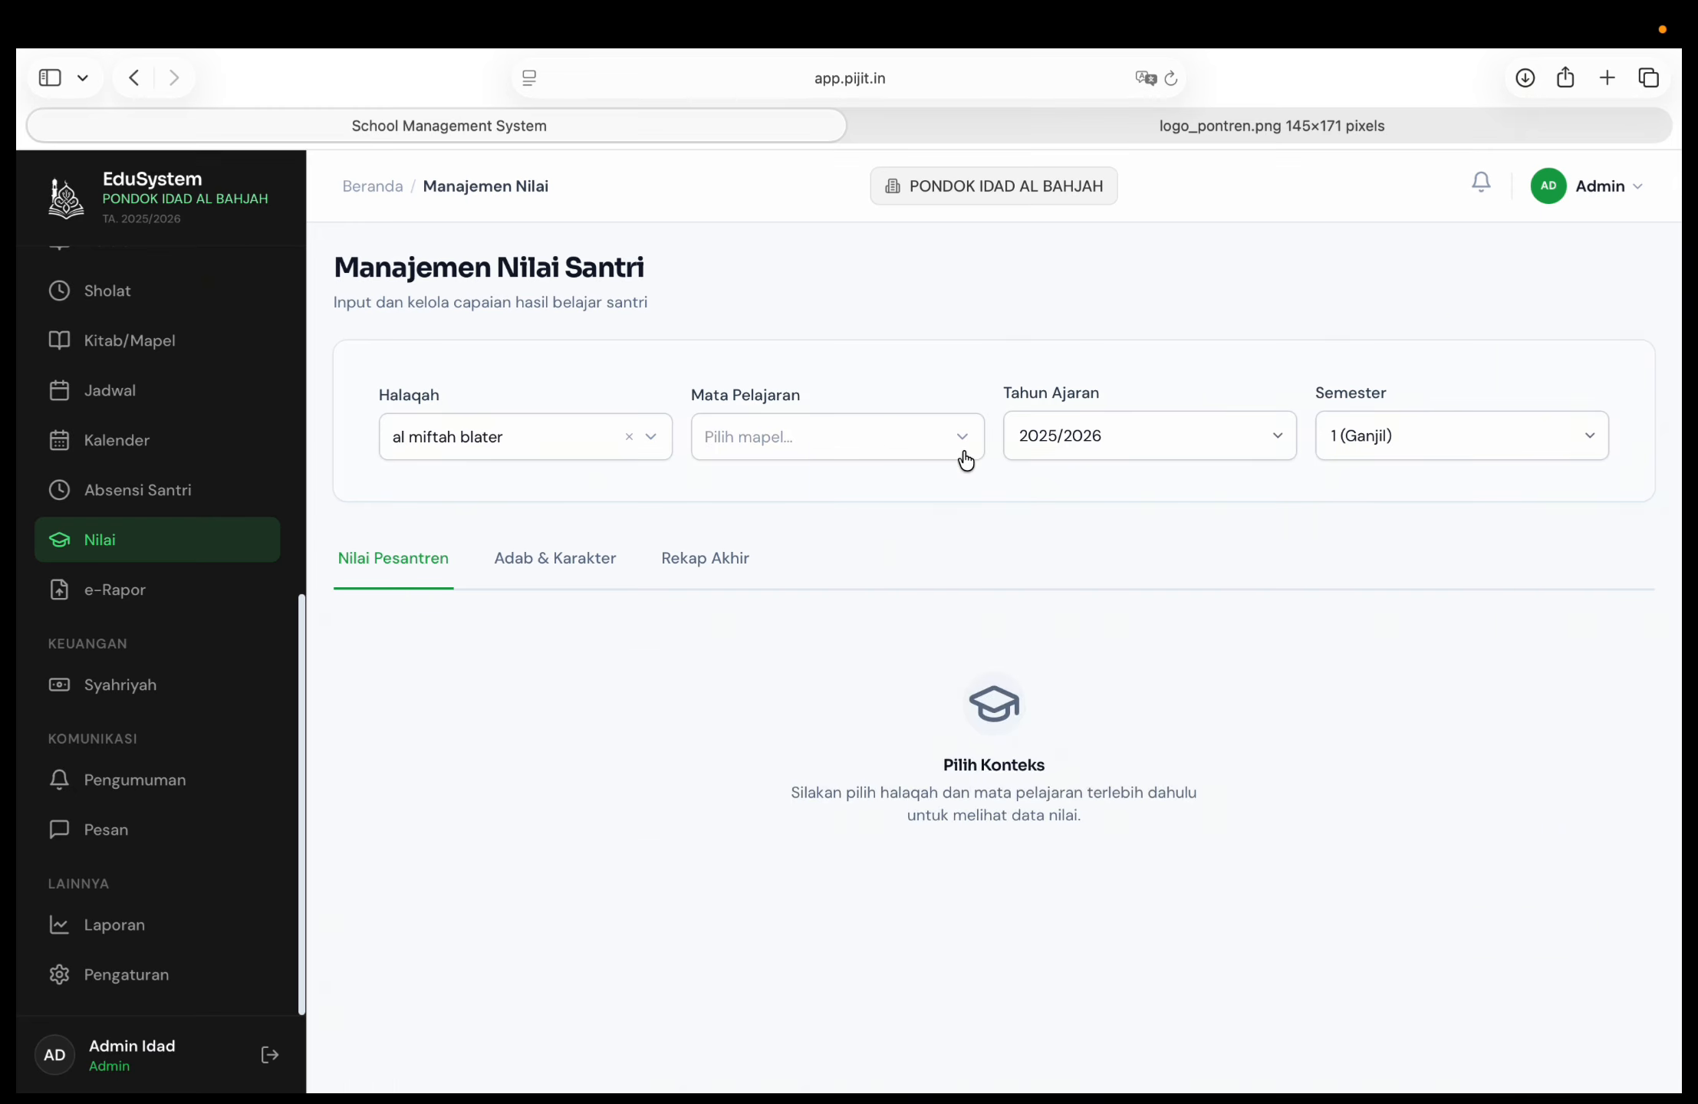
{"action": "left_click", "coordinate": [962, 453]}
{"action": "left_click", "coordinate": [813, 605]}
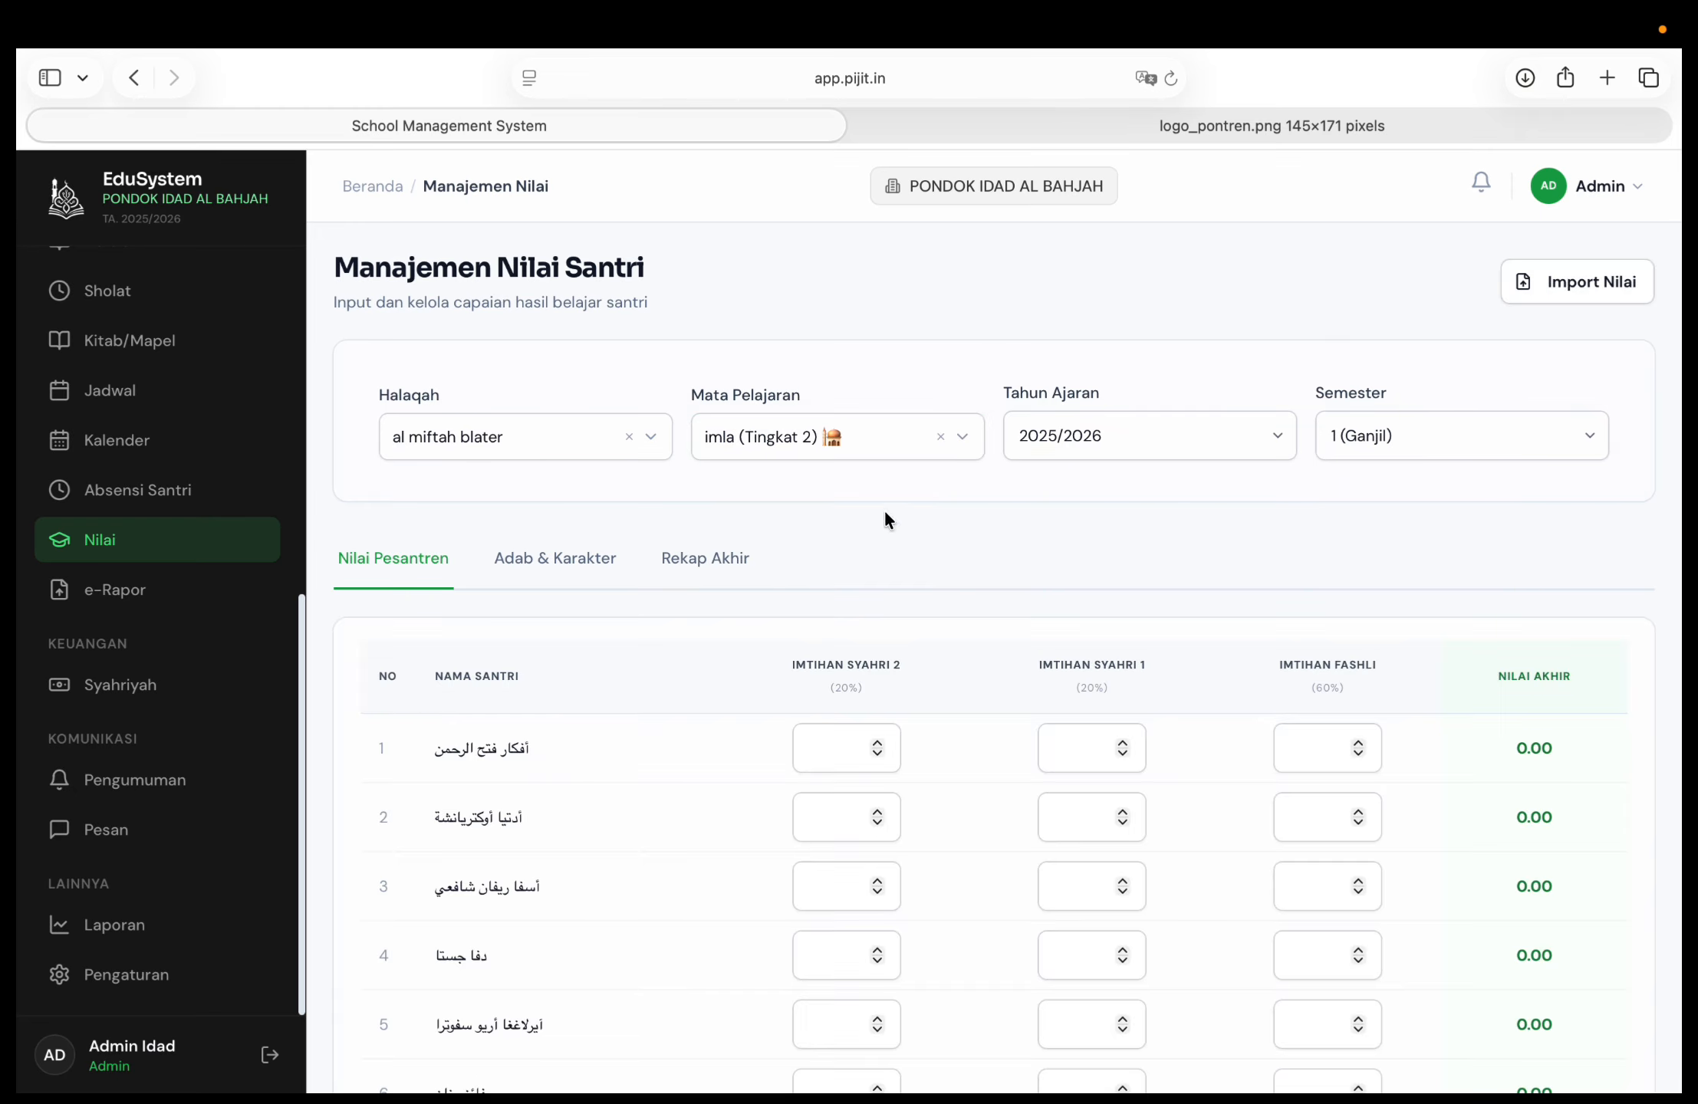
{"action": "left_click", "coordinate": [941, 443]}
{"action": "left_click", "coordinate": [963, 444]}
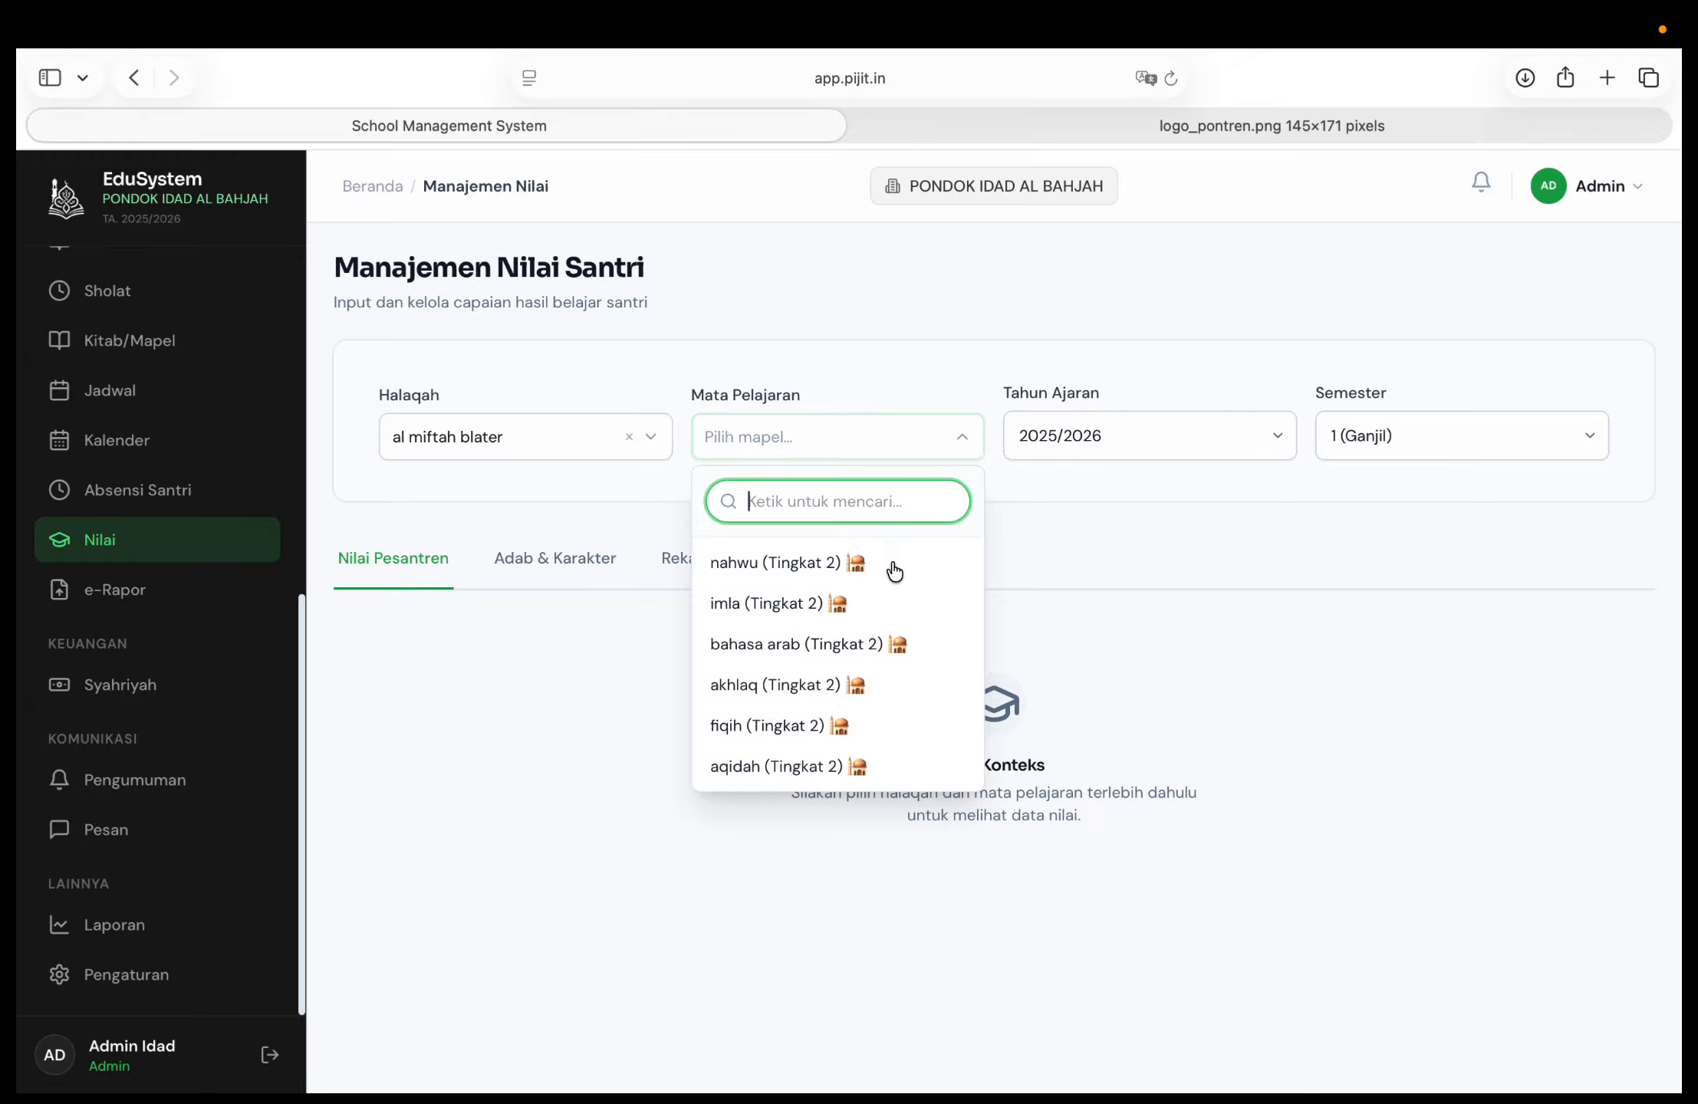
{"action": "left_click", "coordinate": [789, 690]}
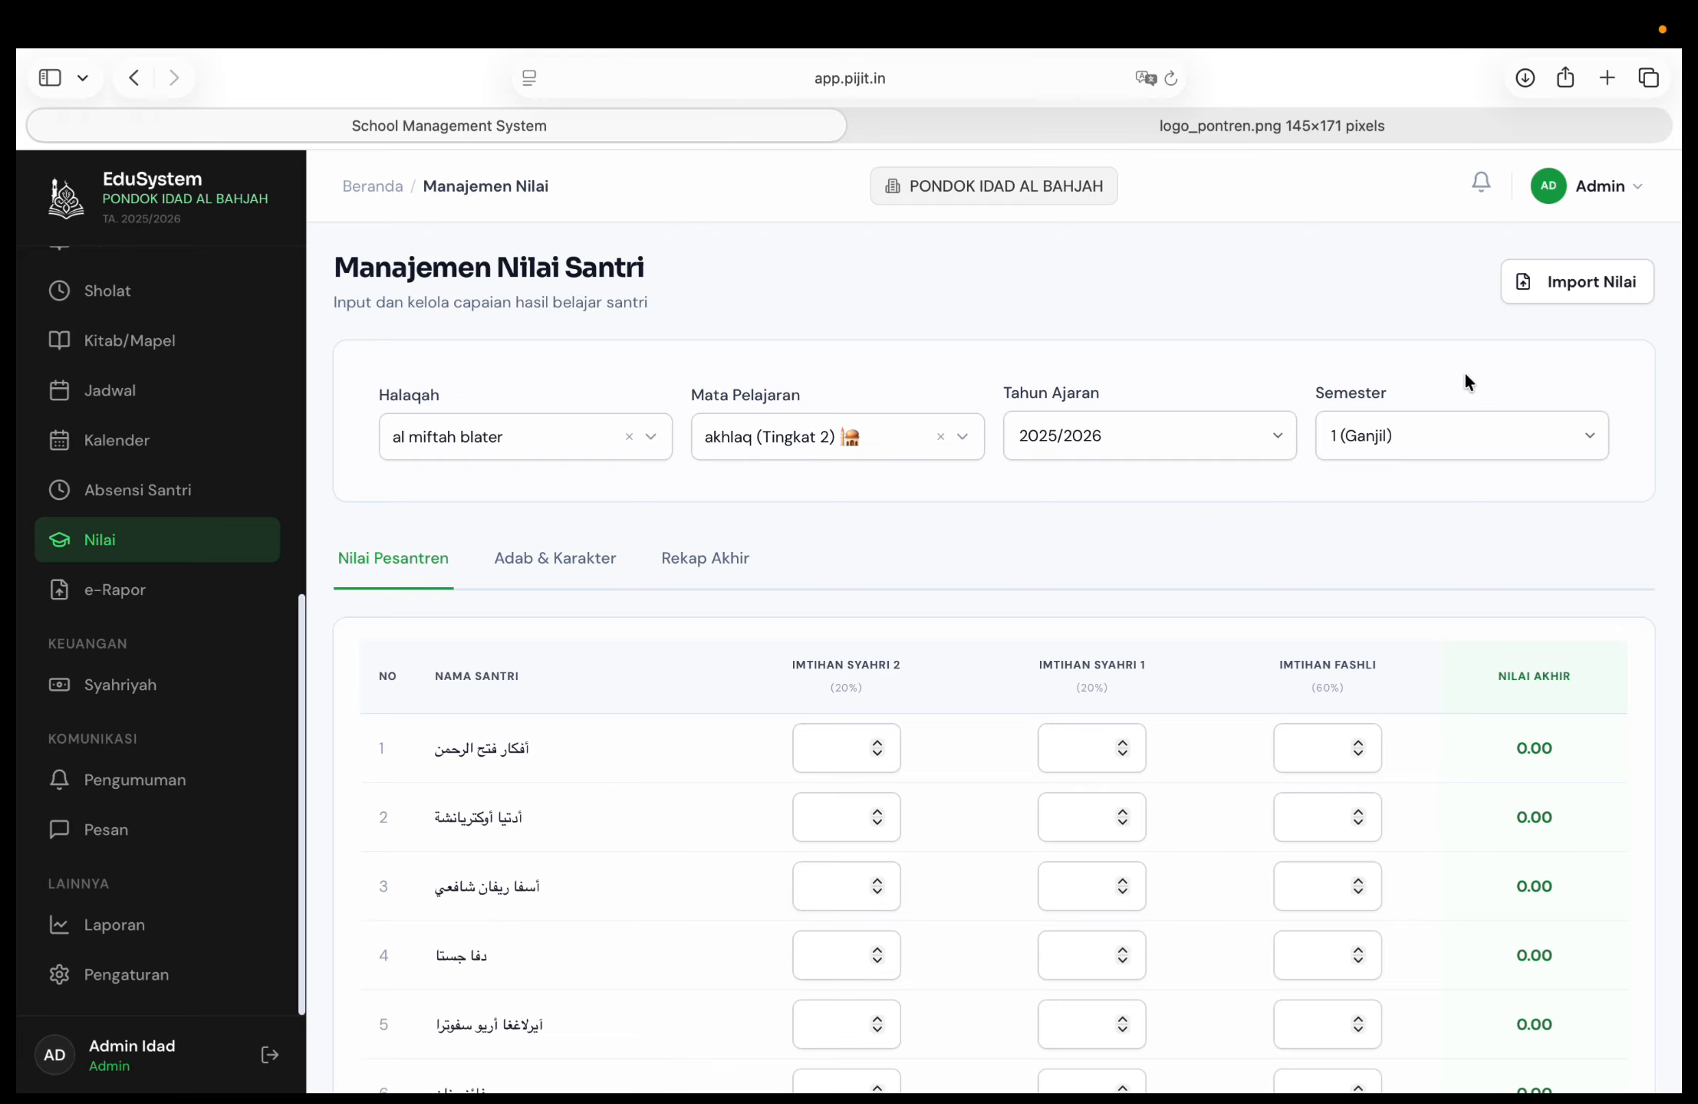
Step: Check the available Semester options, keep 1 (Ganjil), and look over the akhlaq grade table
{"action": "left_click", "coordinate": [1435, 424]}
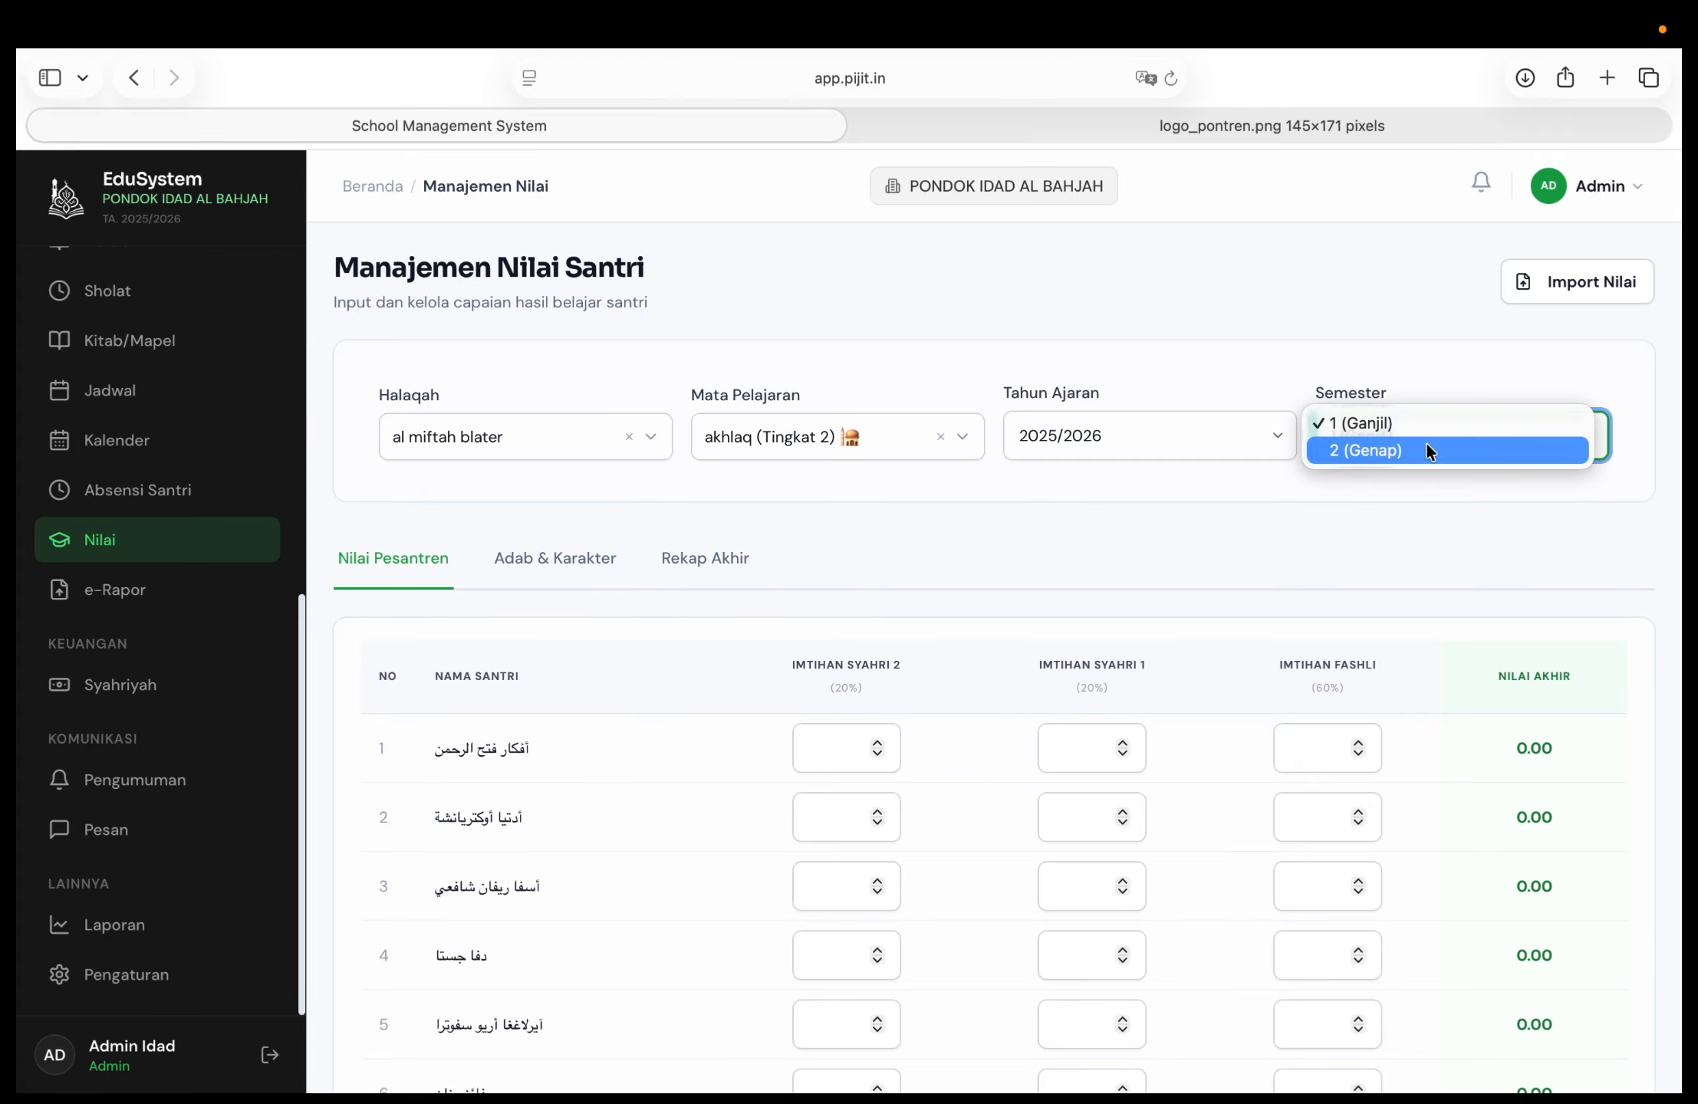
{"action": "left_click", "coordinate": [1425, 445]}
{"action": "left_click", "coordinate": [1420, 440]}
{"action": "left_click", "coordinate": [1381, 391]}
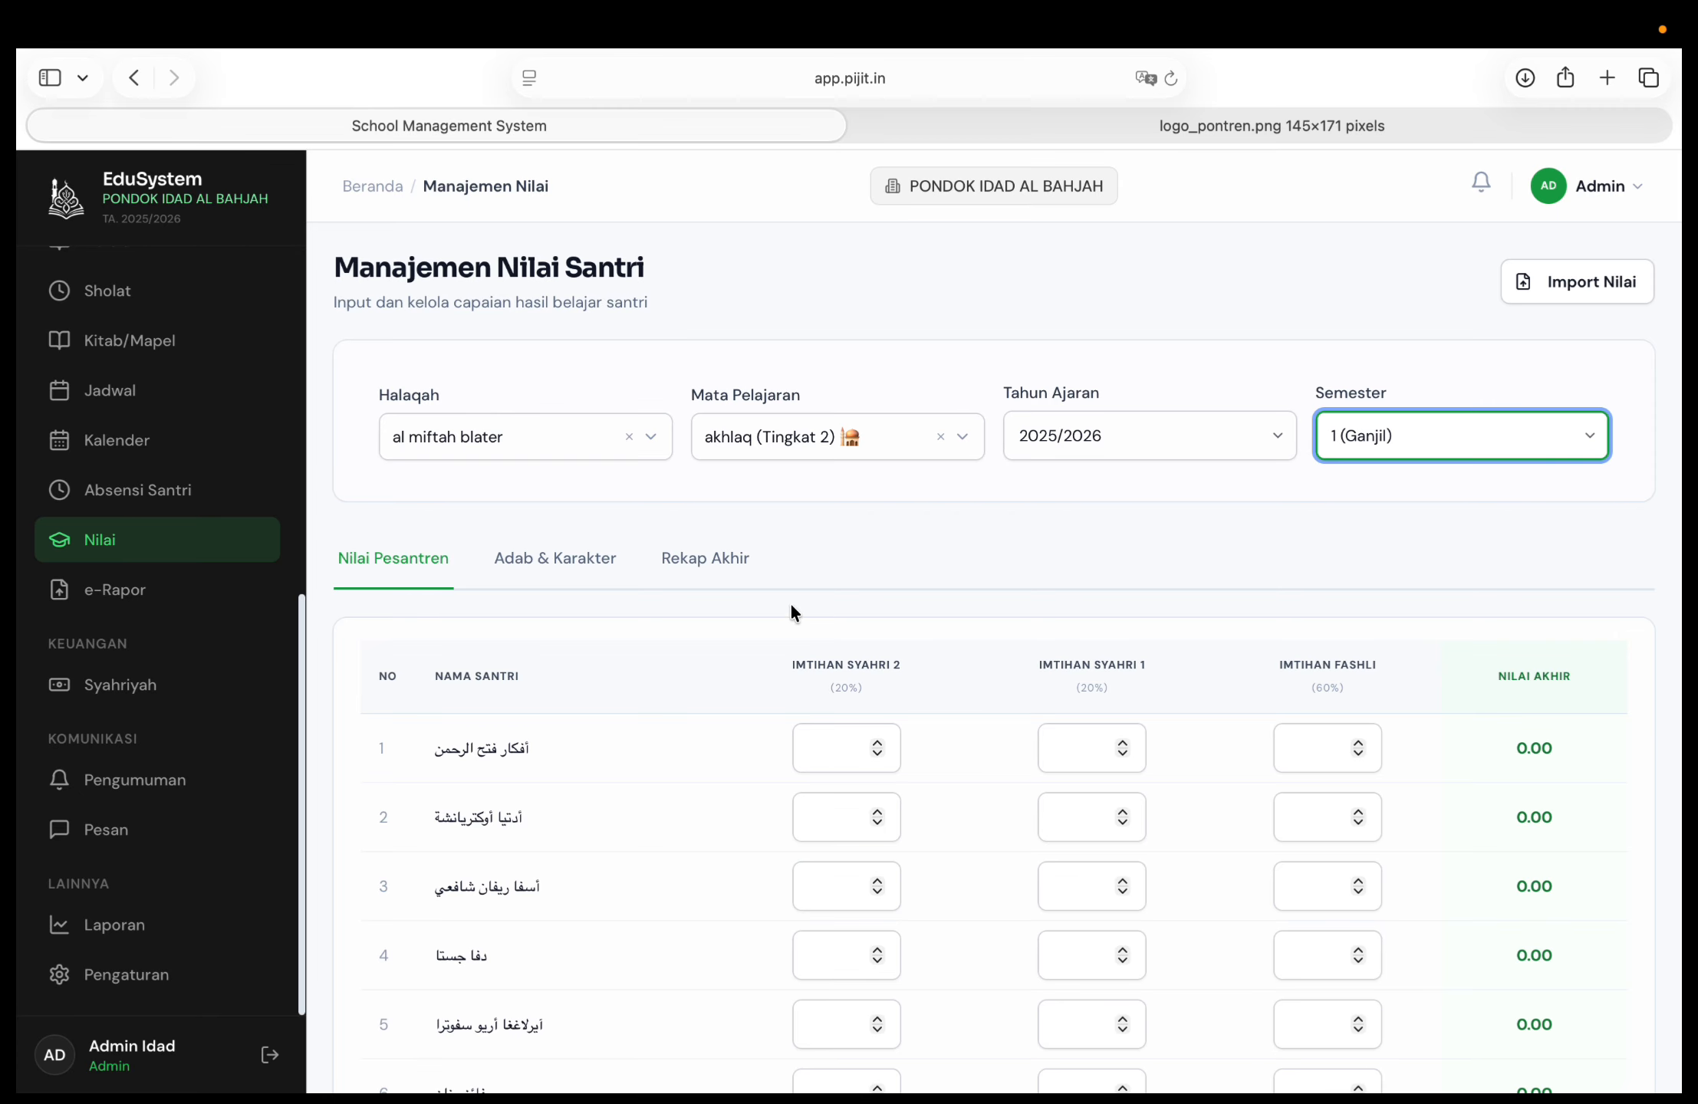
{"action": "scroll", "coordinate": [858, 892], "scroll_direction": "down", "scroll_amount": 2}
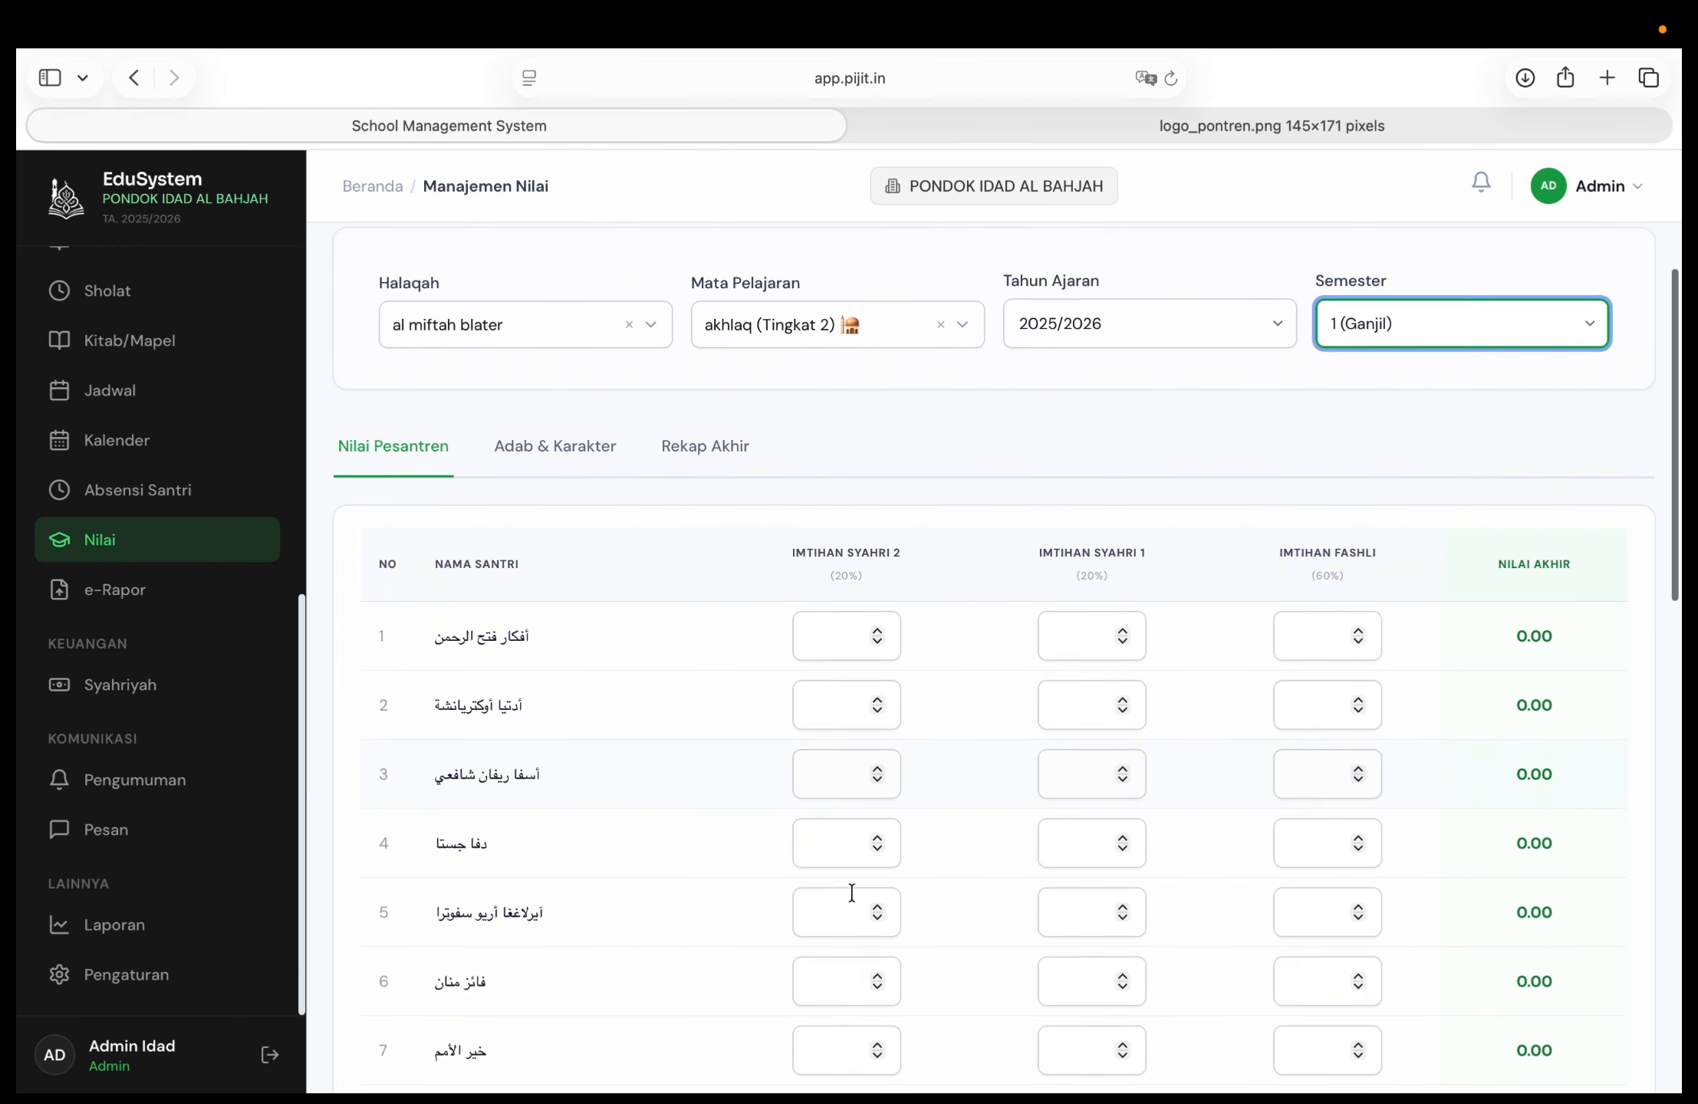
{"action": "scroll", "coordinate": [849, 894], "scroll_direction": "up", "scroll_amount": 2}
Step: Download the Excel template for importing grades and close the Import Nilai dialog
{"action": "left_click", "coordinate": [1553, 290]}
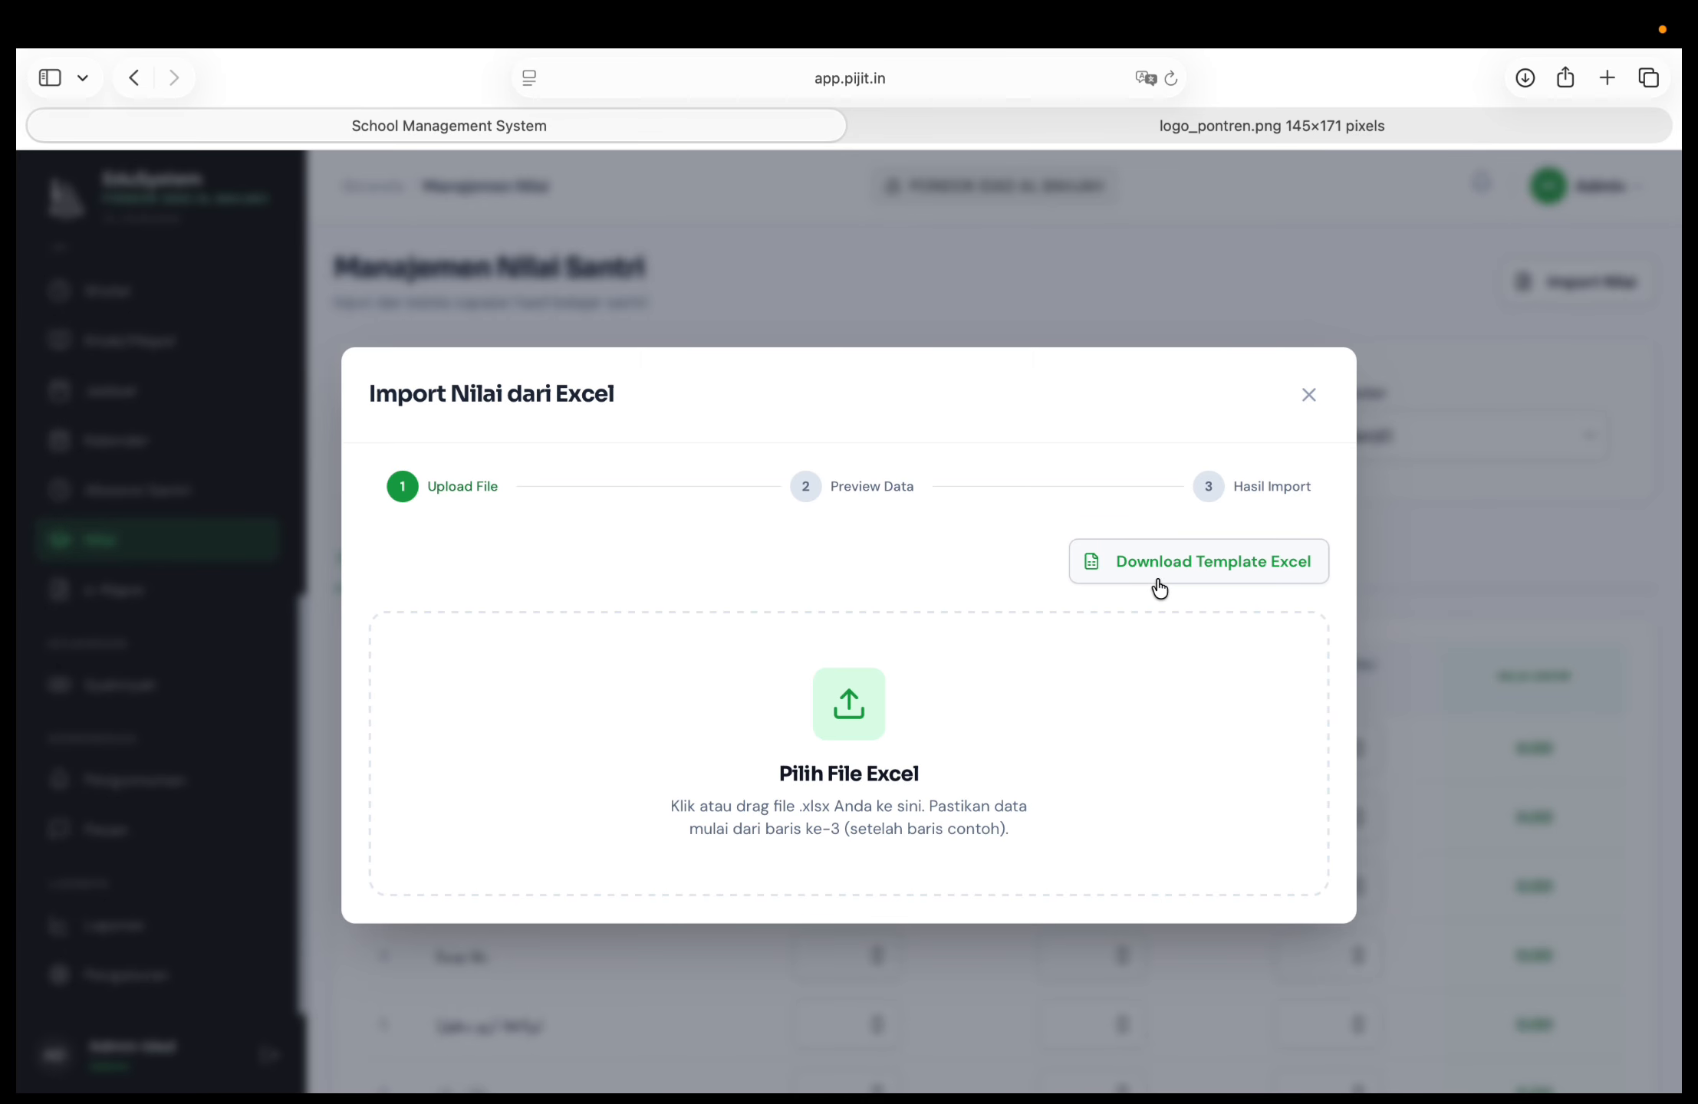
{"action": "left_click", "coordinate": [1158, 587]}
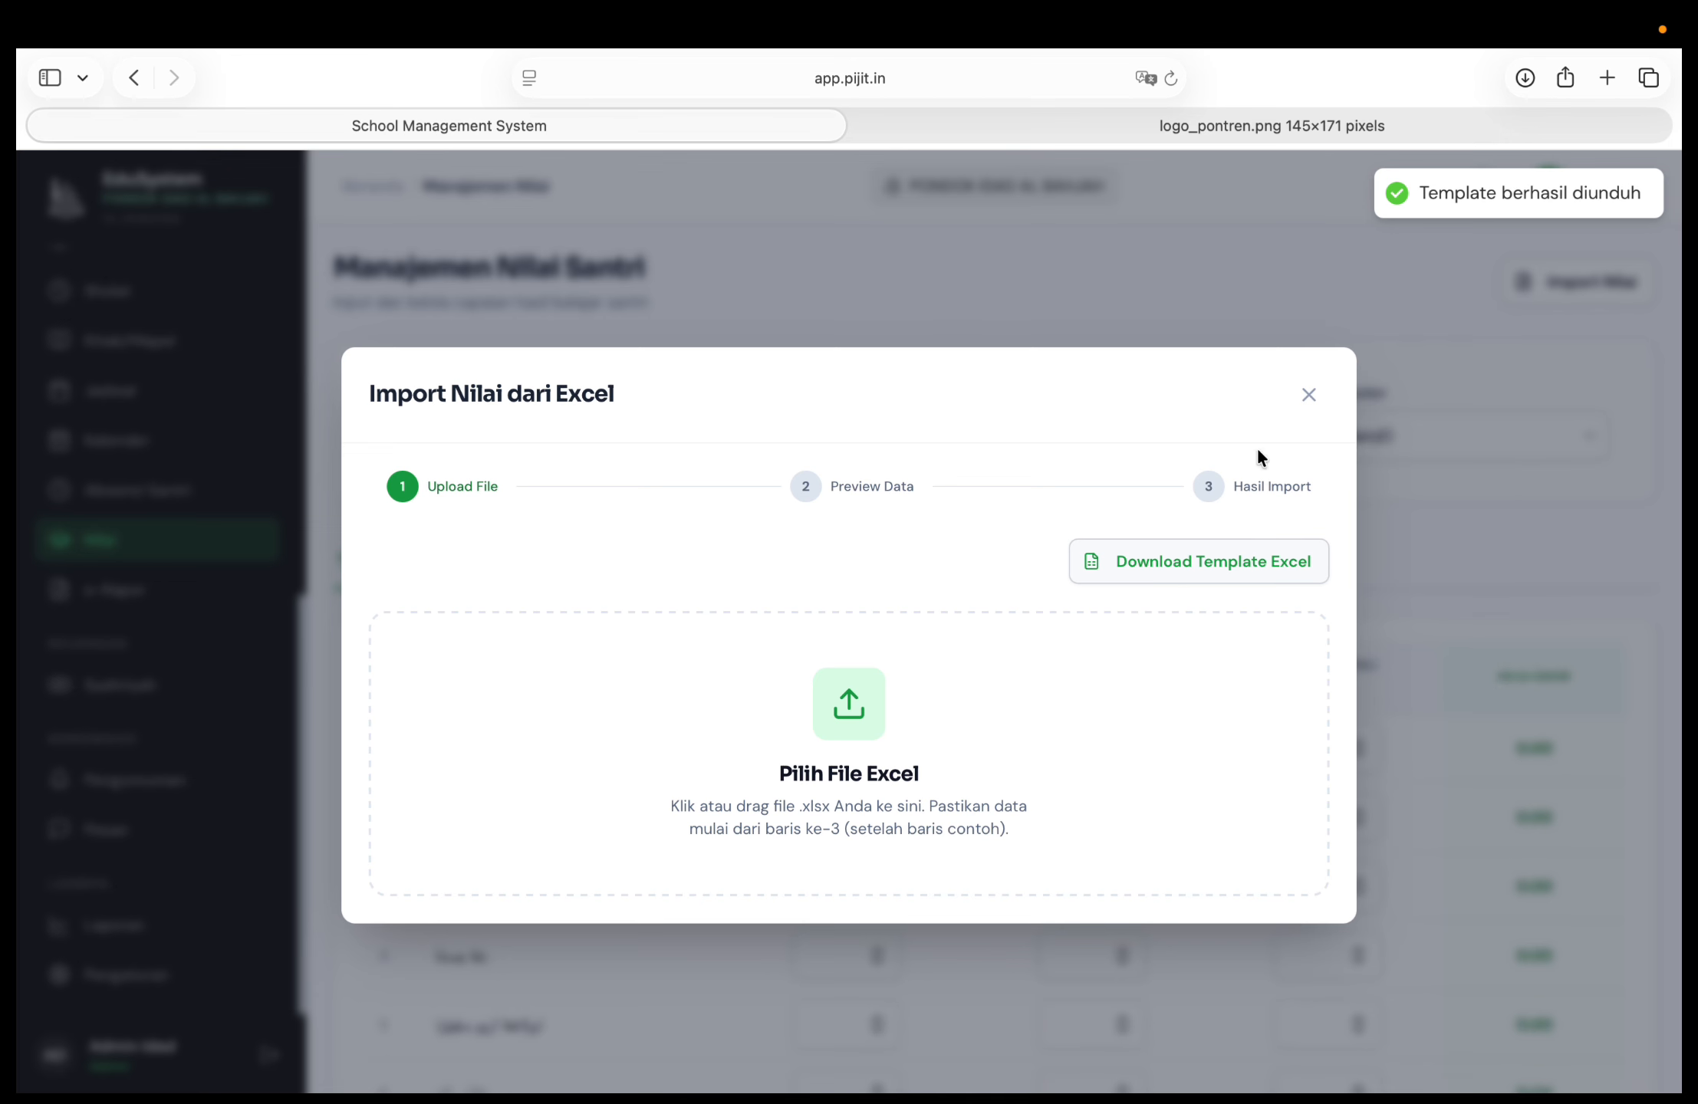
{"action": "left_click", "coordinate": [1309, 394]}
Step: In Finder's al miftah blater folder, open the workbook nilai akhlaq al miftah blater.xlsx in Excel
{"action": "mouse_move", "coordinate": [1136, 38]}
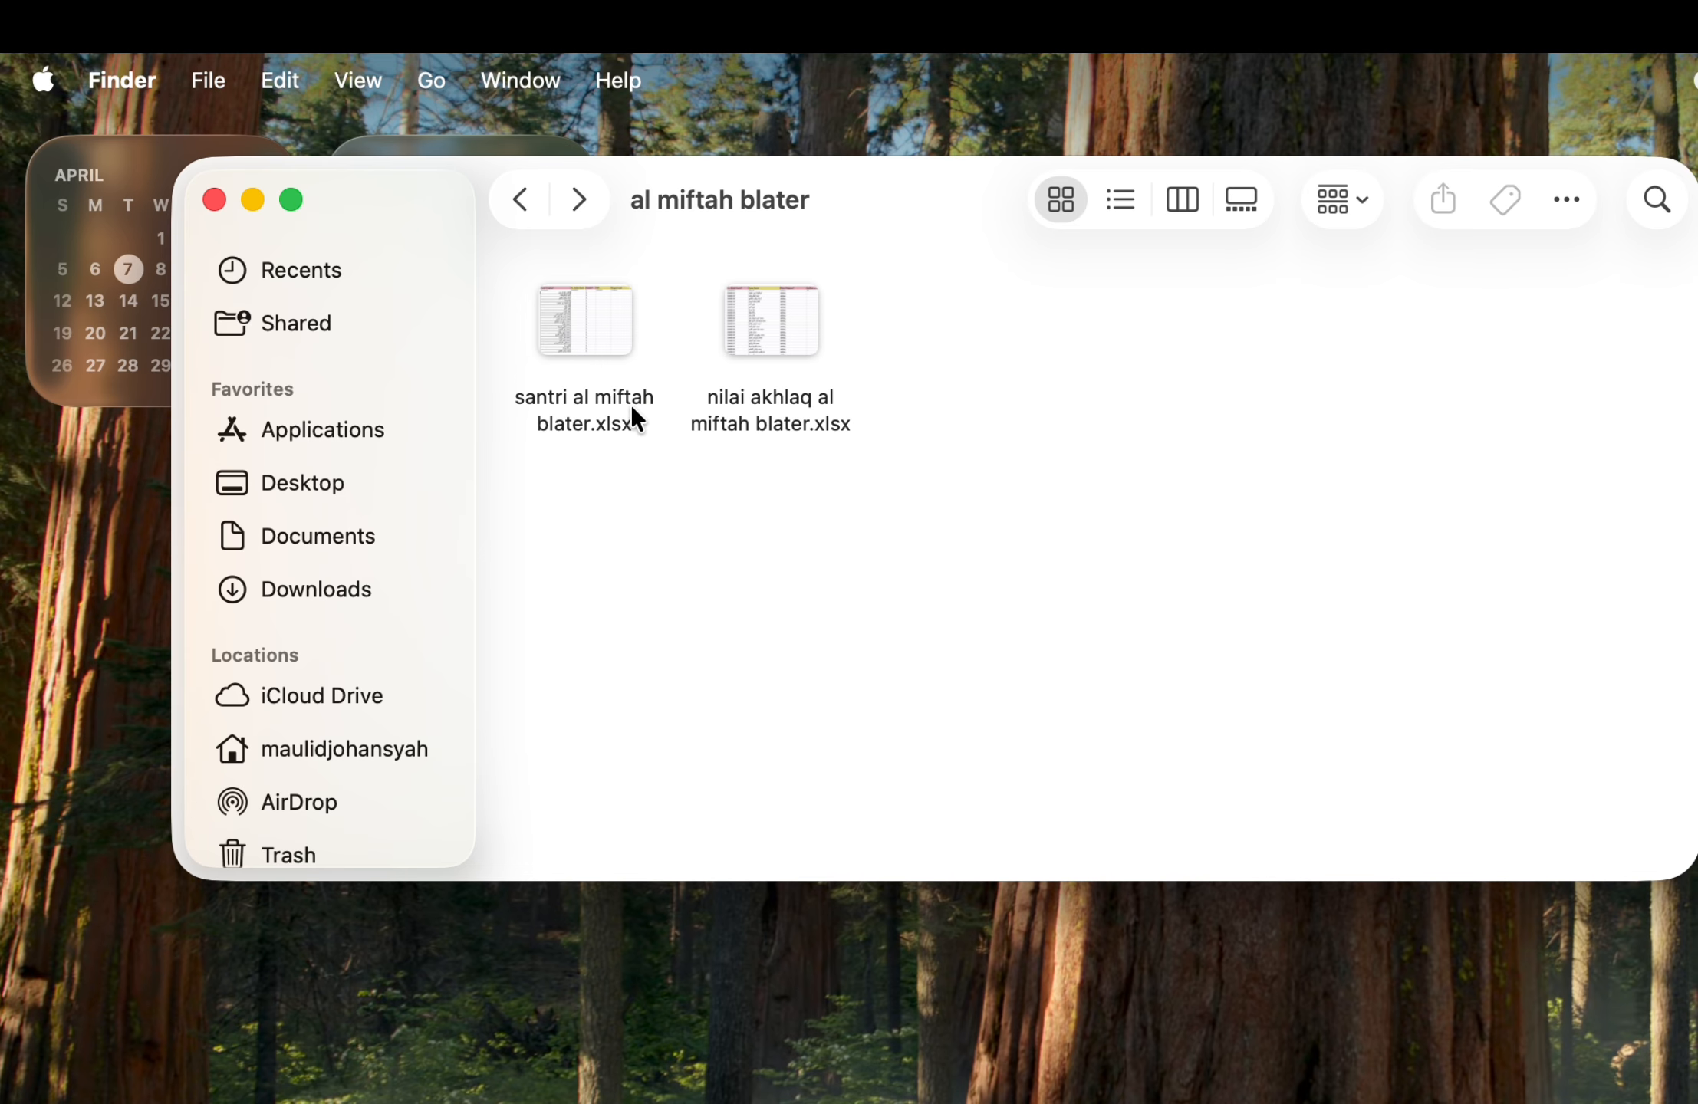
{"action": "left_click", "coordinate": [602, 416]}
{"action": "left_click", "coordinate": [608, 512]}
{"action": "left_click", "coordinate": [586, 418]}
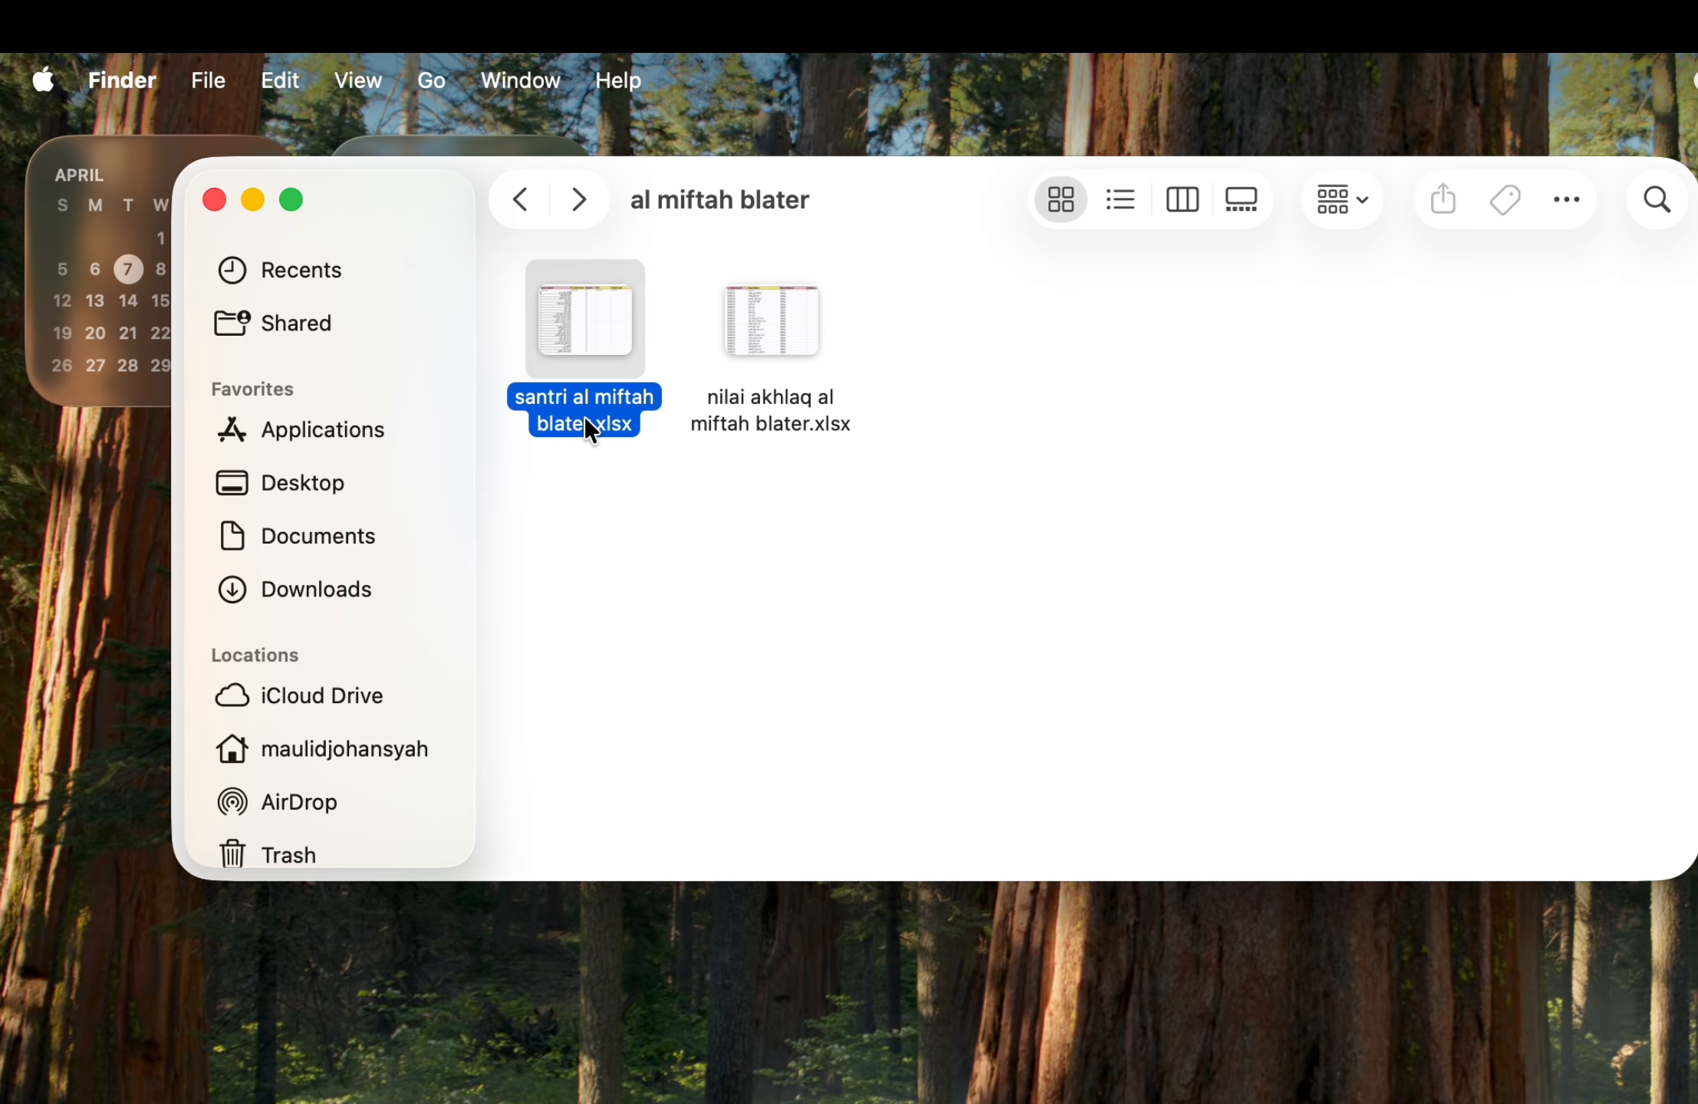
{"action": "left_click", "coordinate": [745, 487]}
{"action": "left_click", "coordinate": [795, 422]}
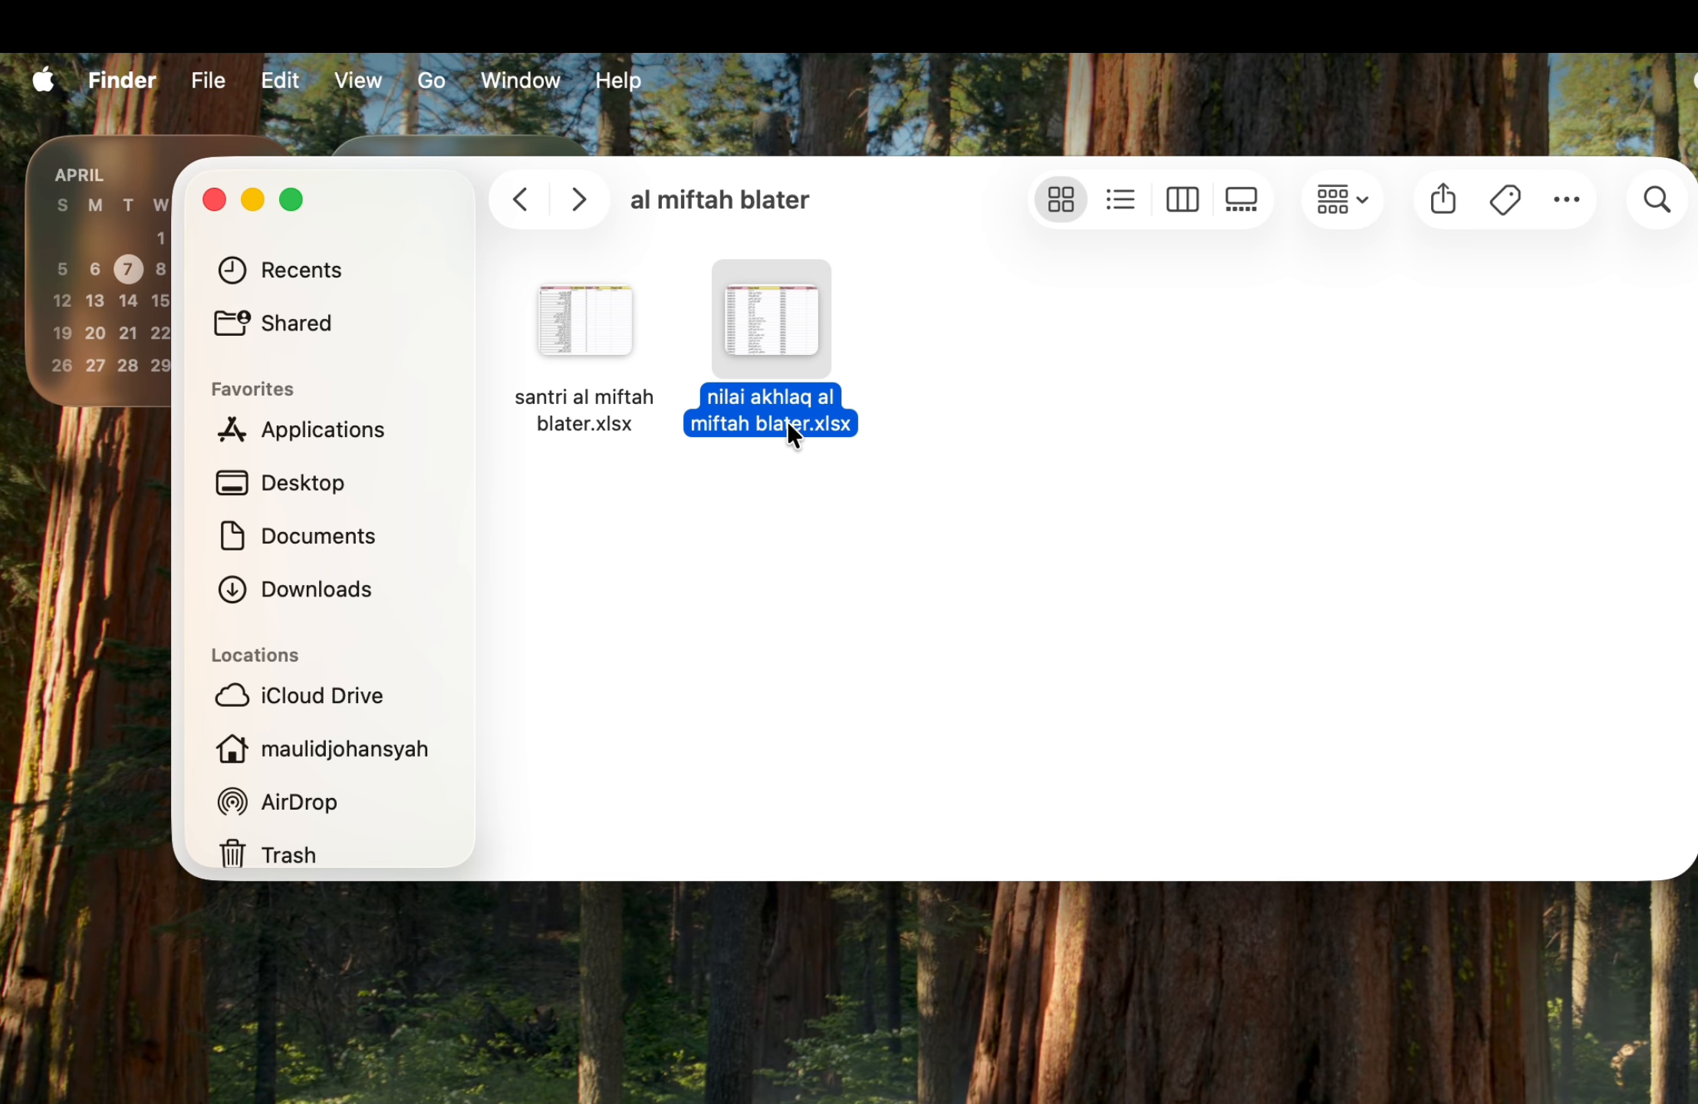
{"action": "left_click", "coordinate": [928, 444]}
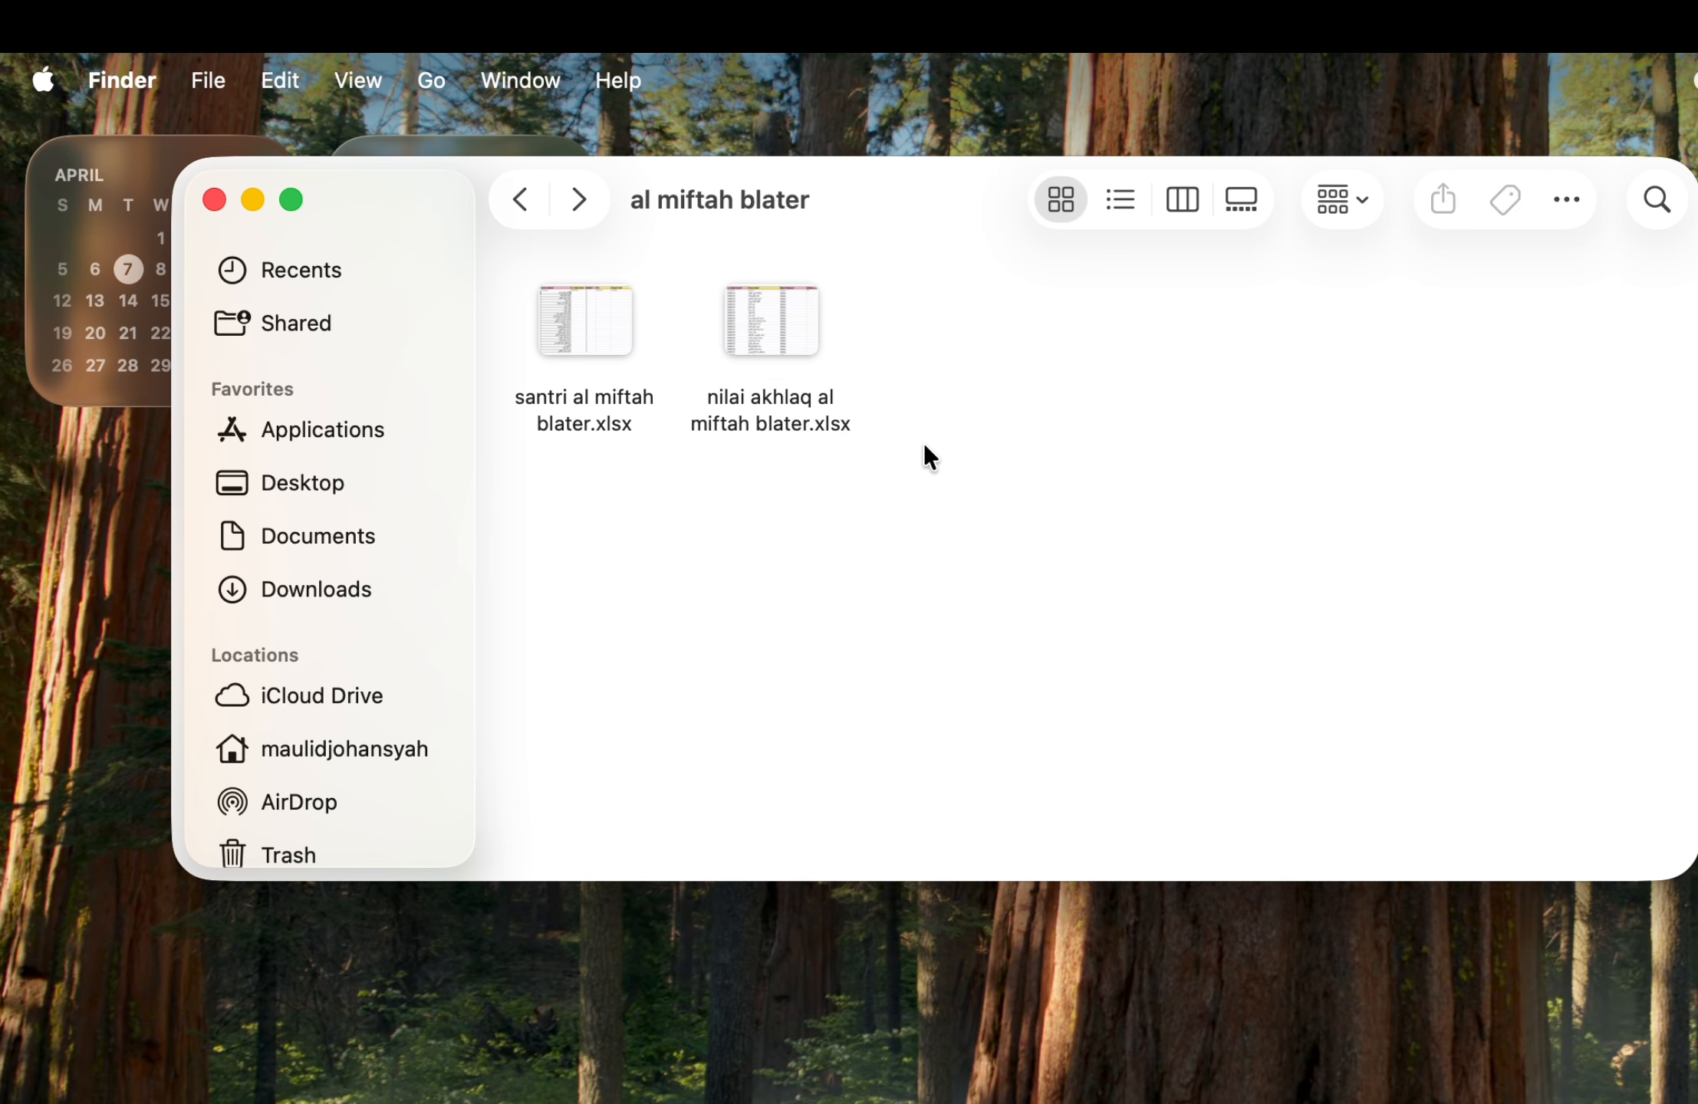
{"action": "double_click", "coordinate": [783, 398]}
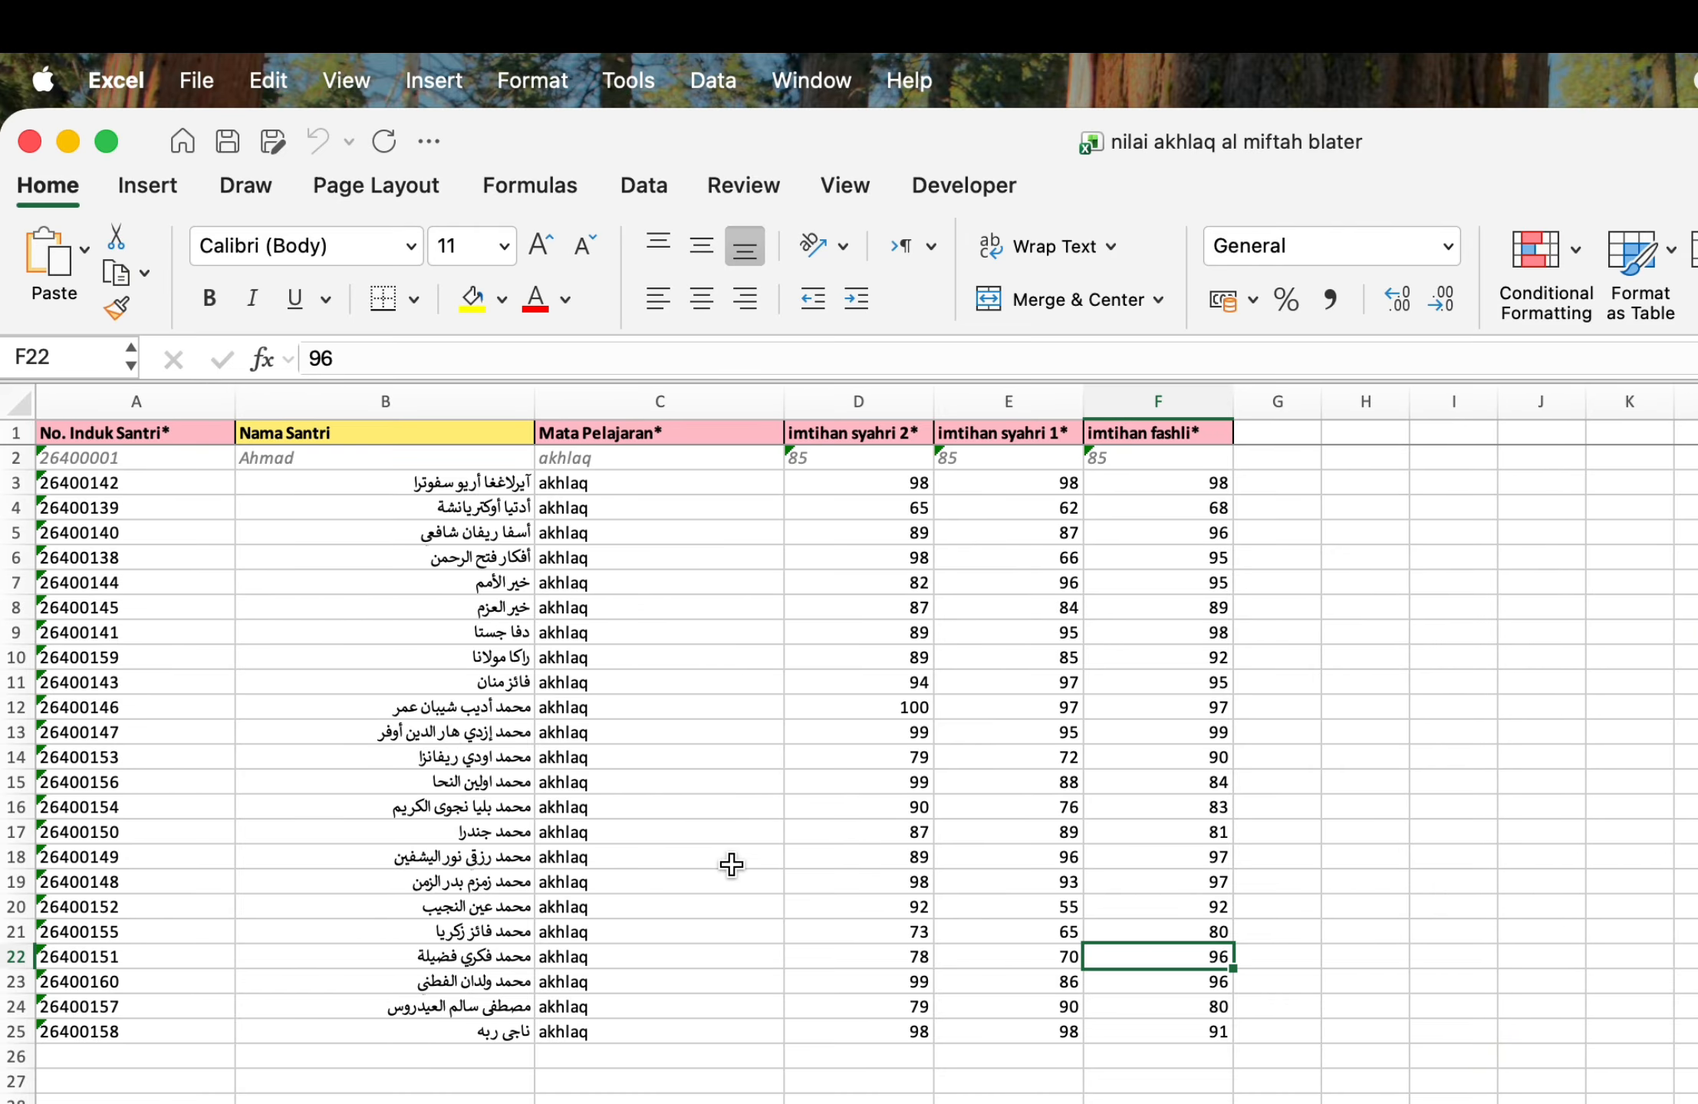
Step: Examine the imtihan syahri 2, imtihan syahri 1 and imtihan fashli score columns of the workbook
{"action": "left_click", "coordinate": [922, 841]}
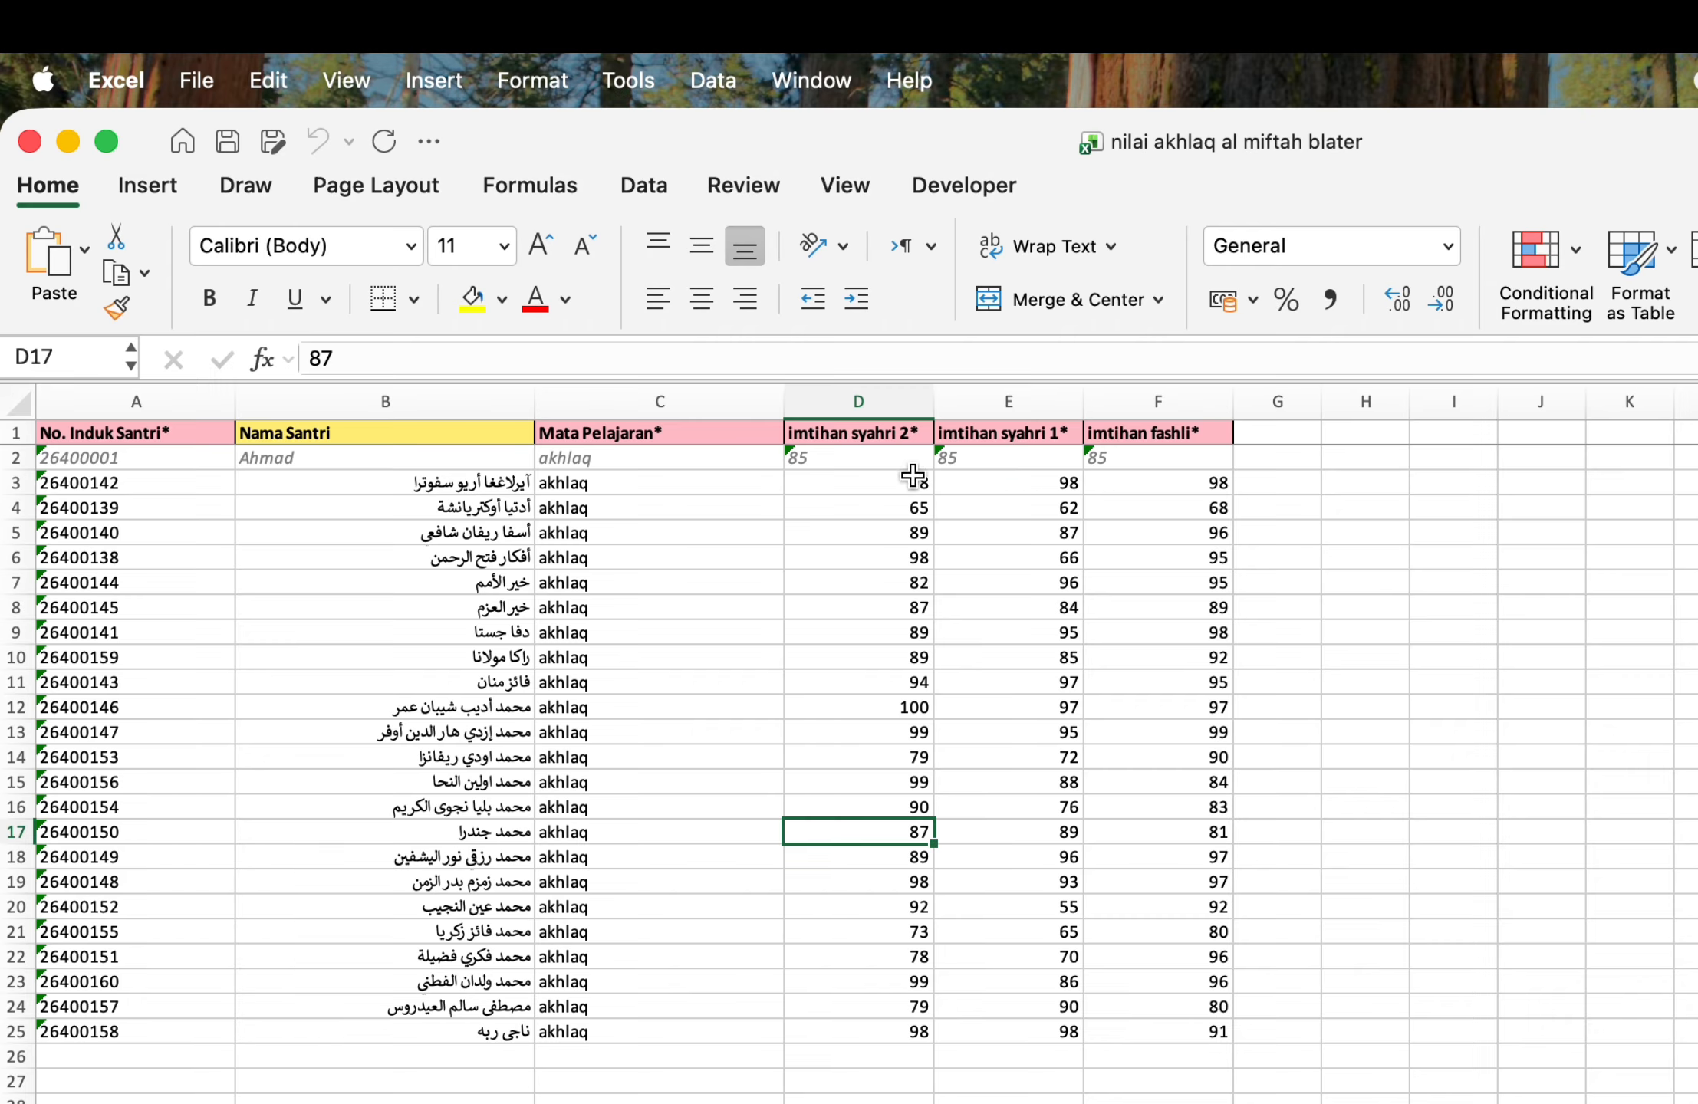
{"action": "left_click", "coordinate": [997, 436]}
{"action": "left_click", "coordinate": [1156, 447]}
{"action": "left_click", "coordinate": [1087, 633]}
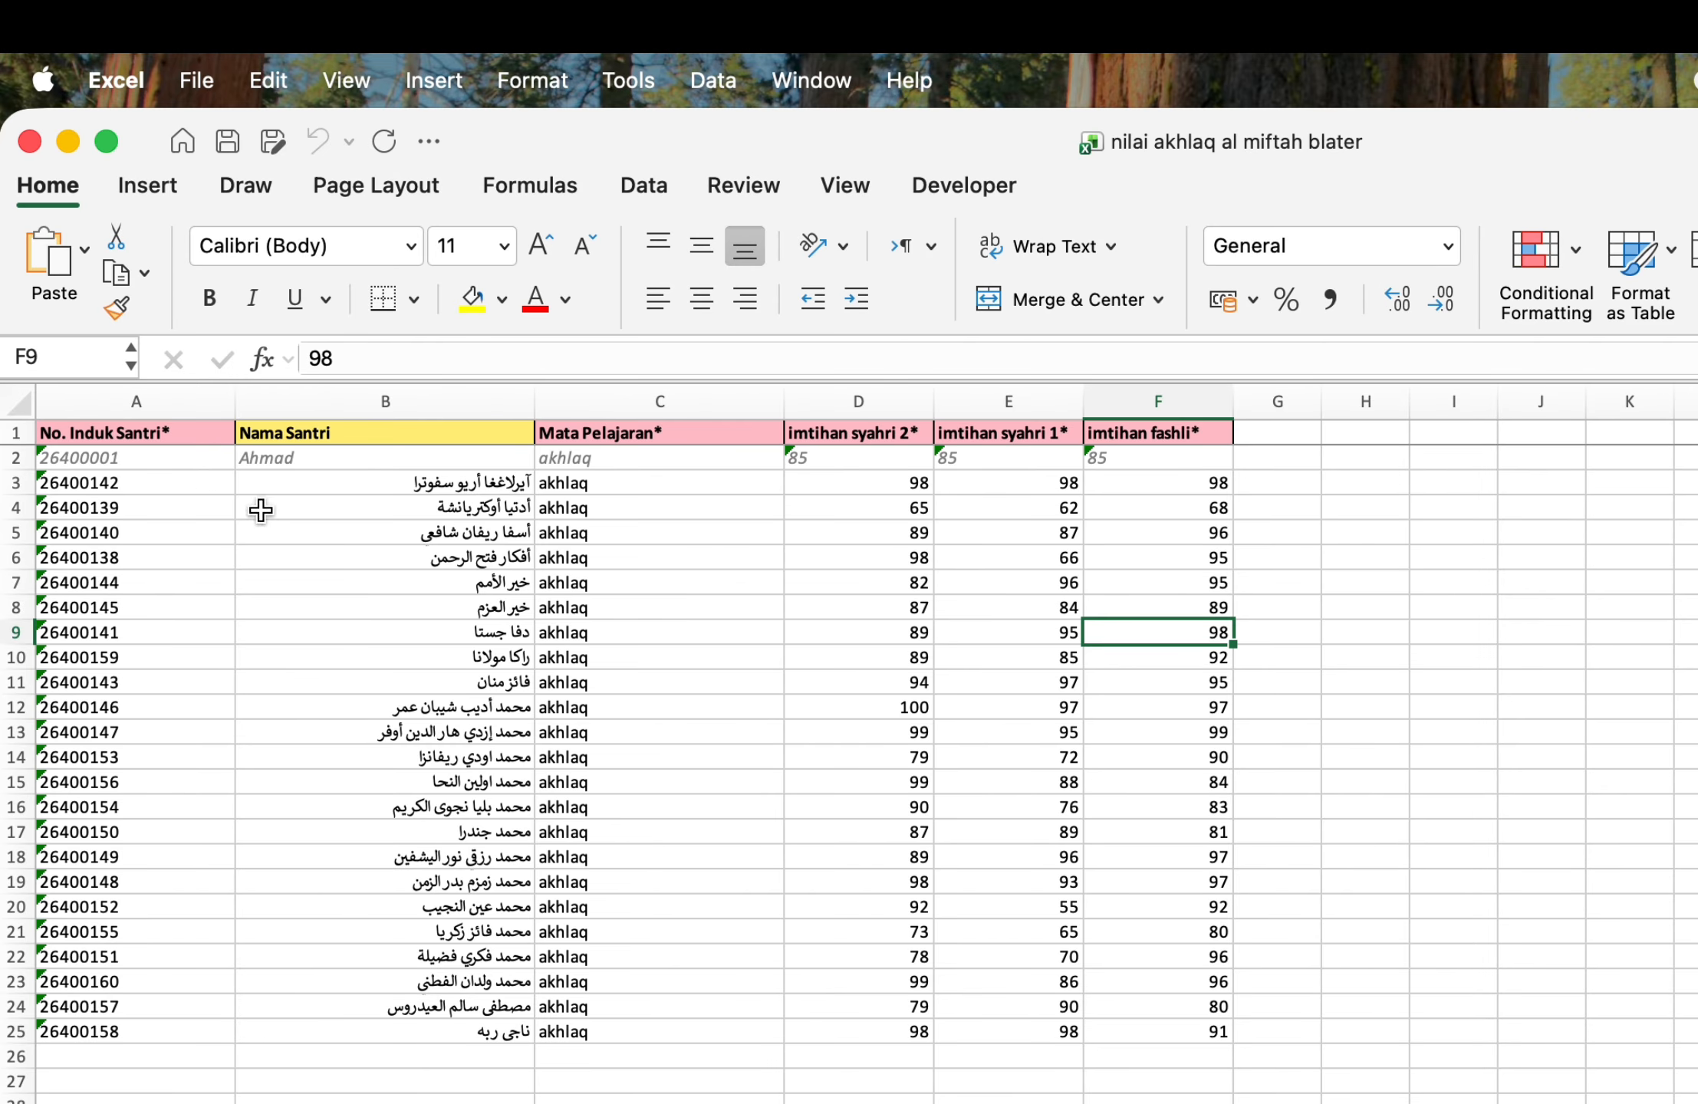
Step: Compare the example row with the first santri rows in the No. Induk Santri and Nama Santri columns
{"action": "left_click", "coordinate": [15, 482]}
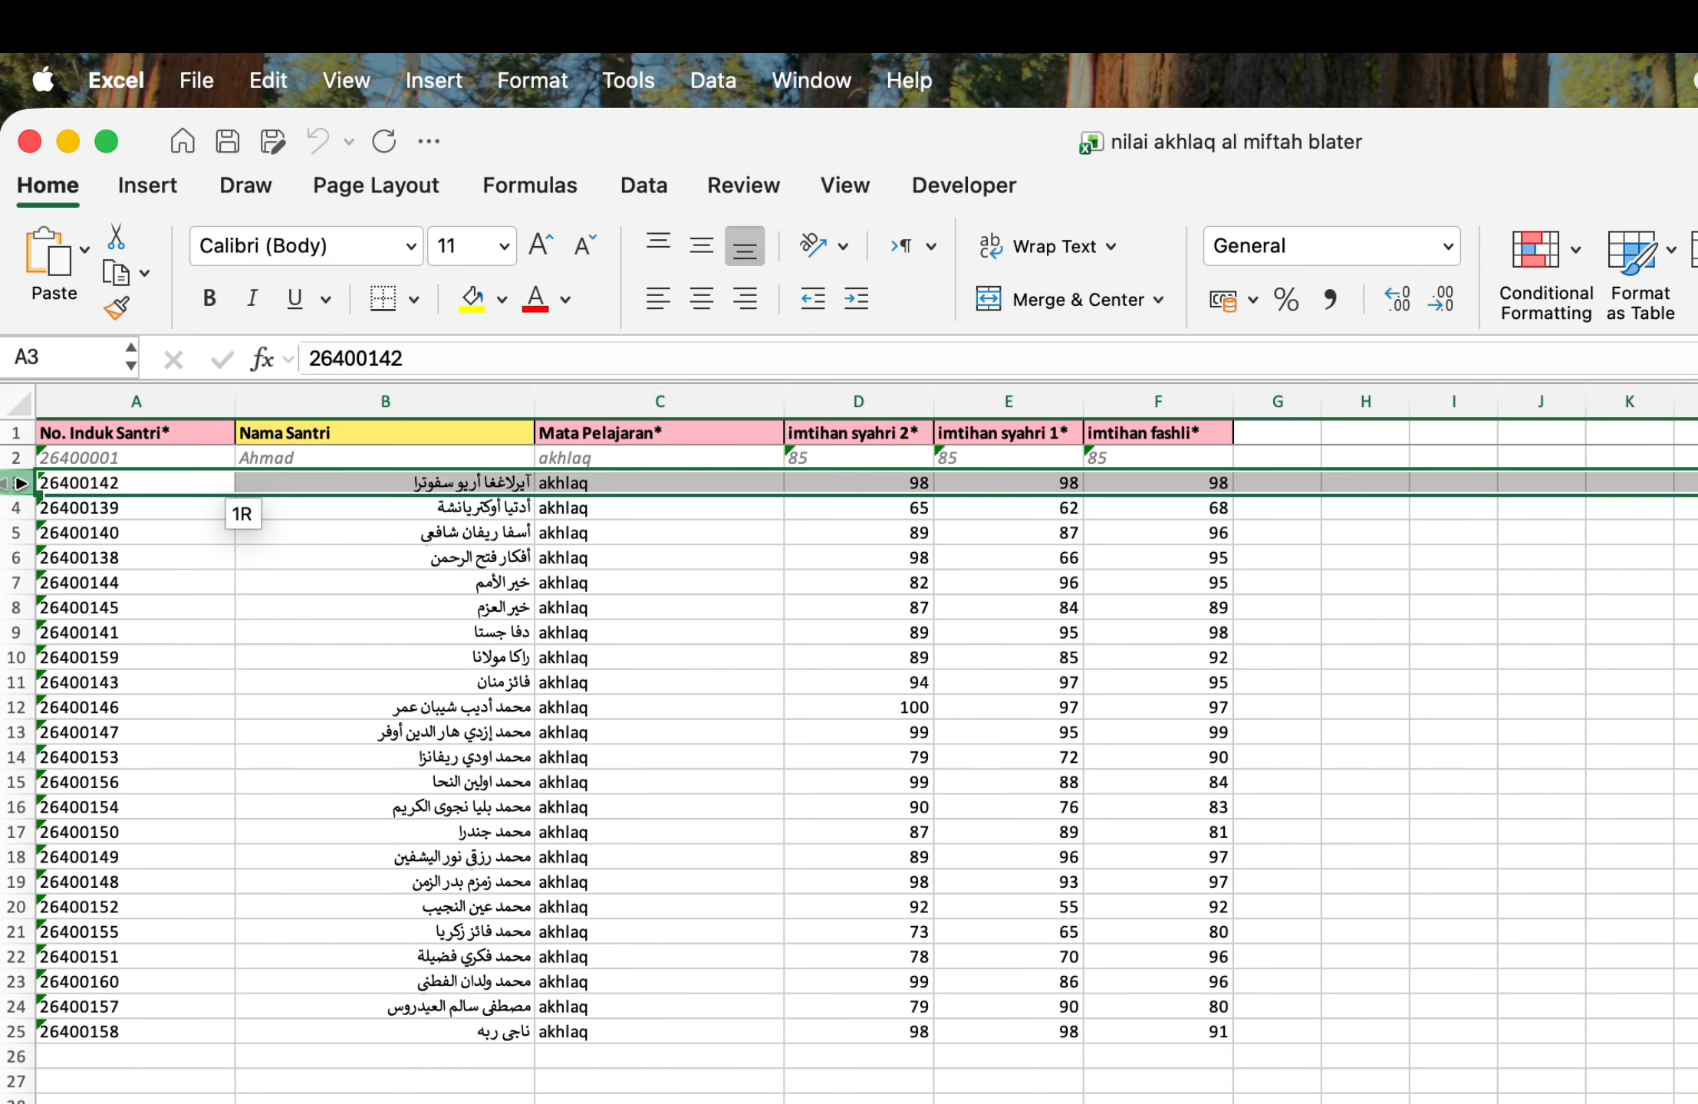
{"action": "left_click", "coordinate": [289, 618]}
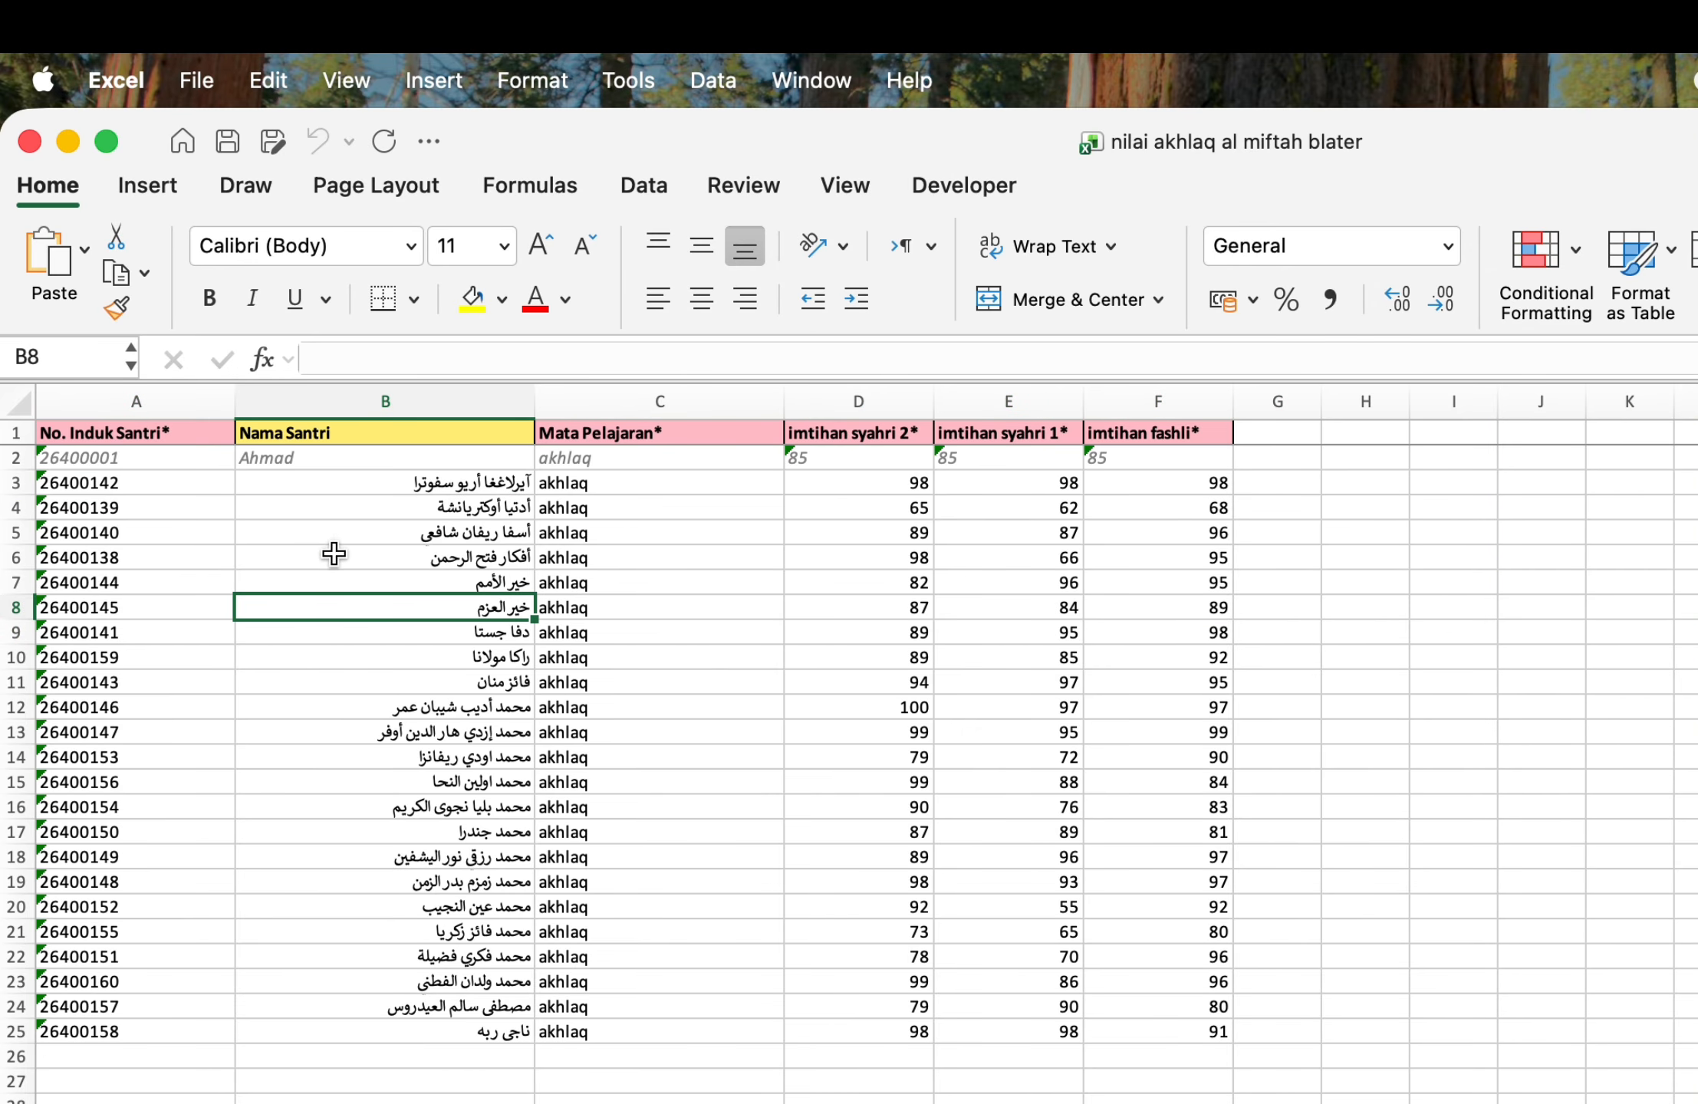
{"action": "left_click", "coordinate": [49, 458]}
{"action": "left_click", "coordinate": [282, 523]}
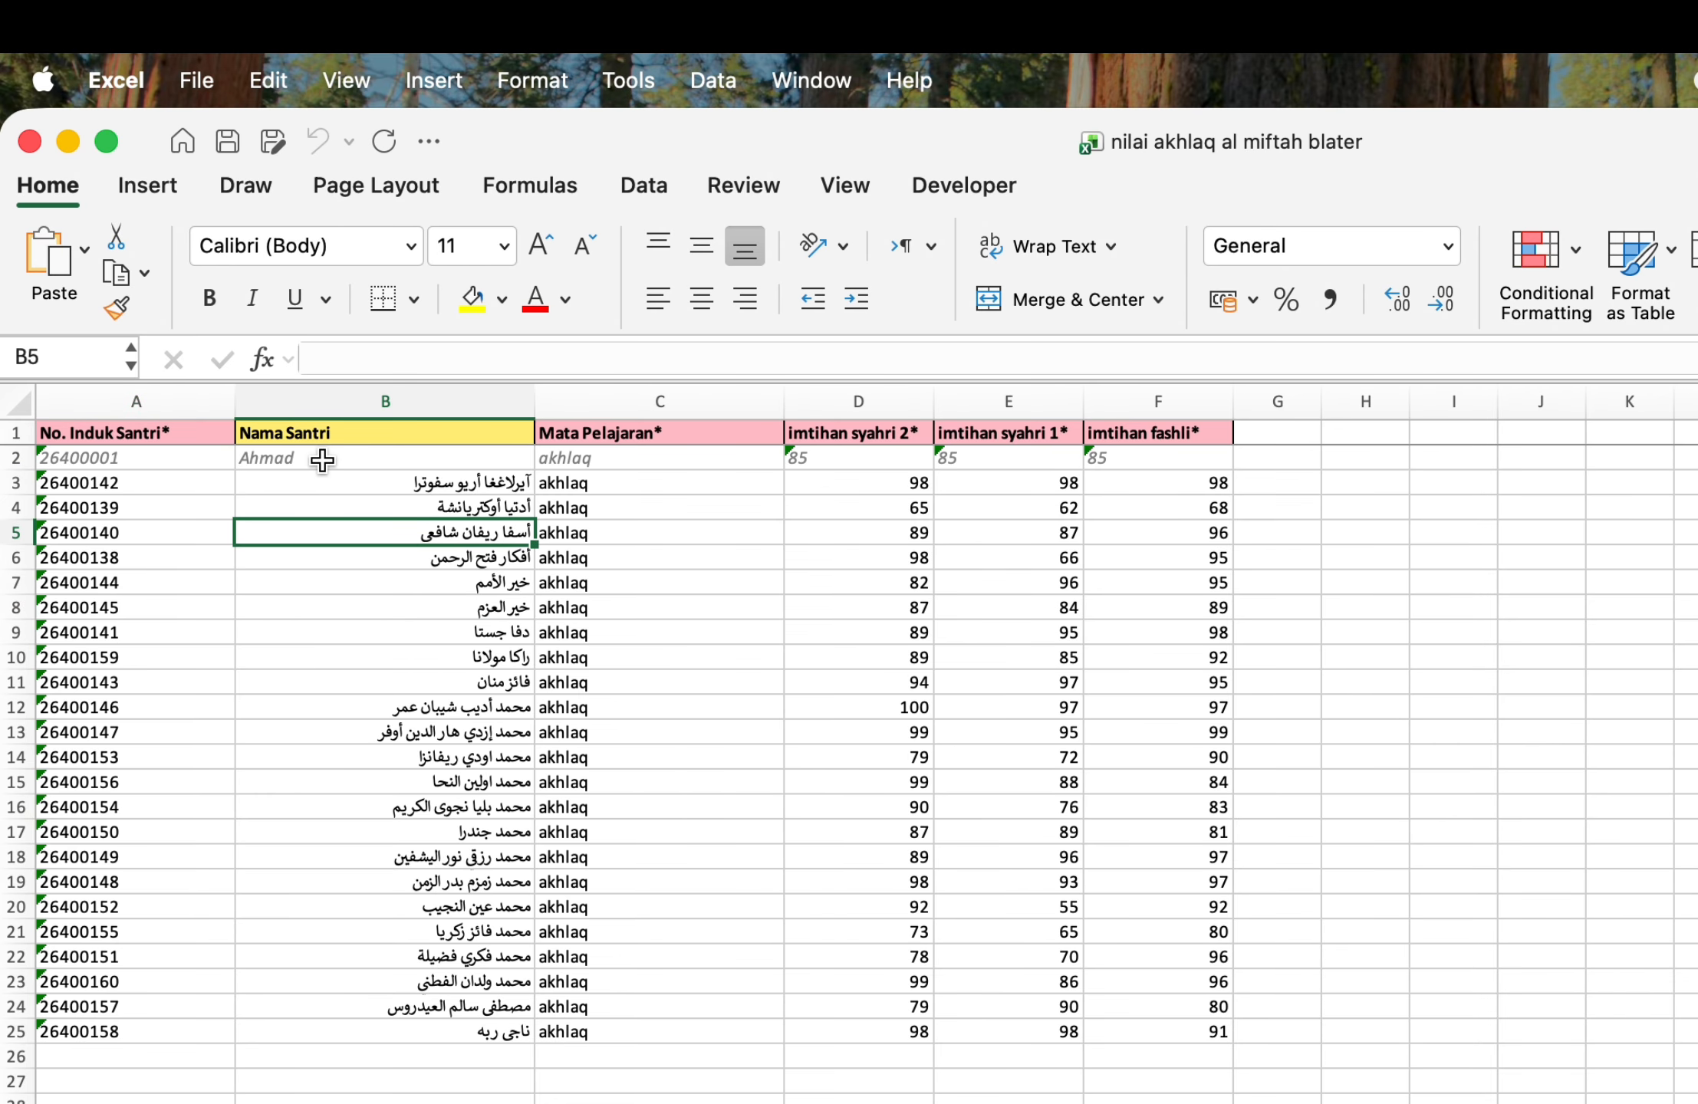
{"action": "left_click", "coordinate": [298, 477]}
Step: Examine the akhlaq entries in the Mata Pelajaran column beside the scores, and close the workbook
{"action": "left_click", "coordinate": [613, 630]}
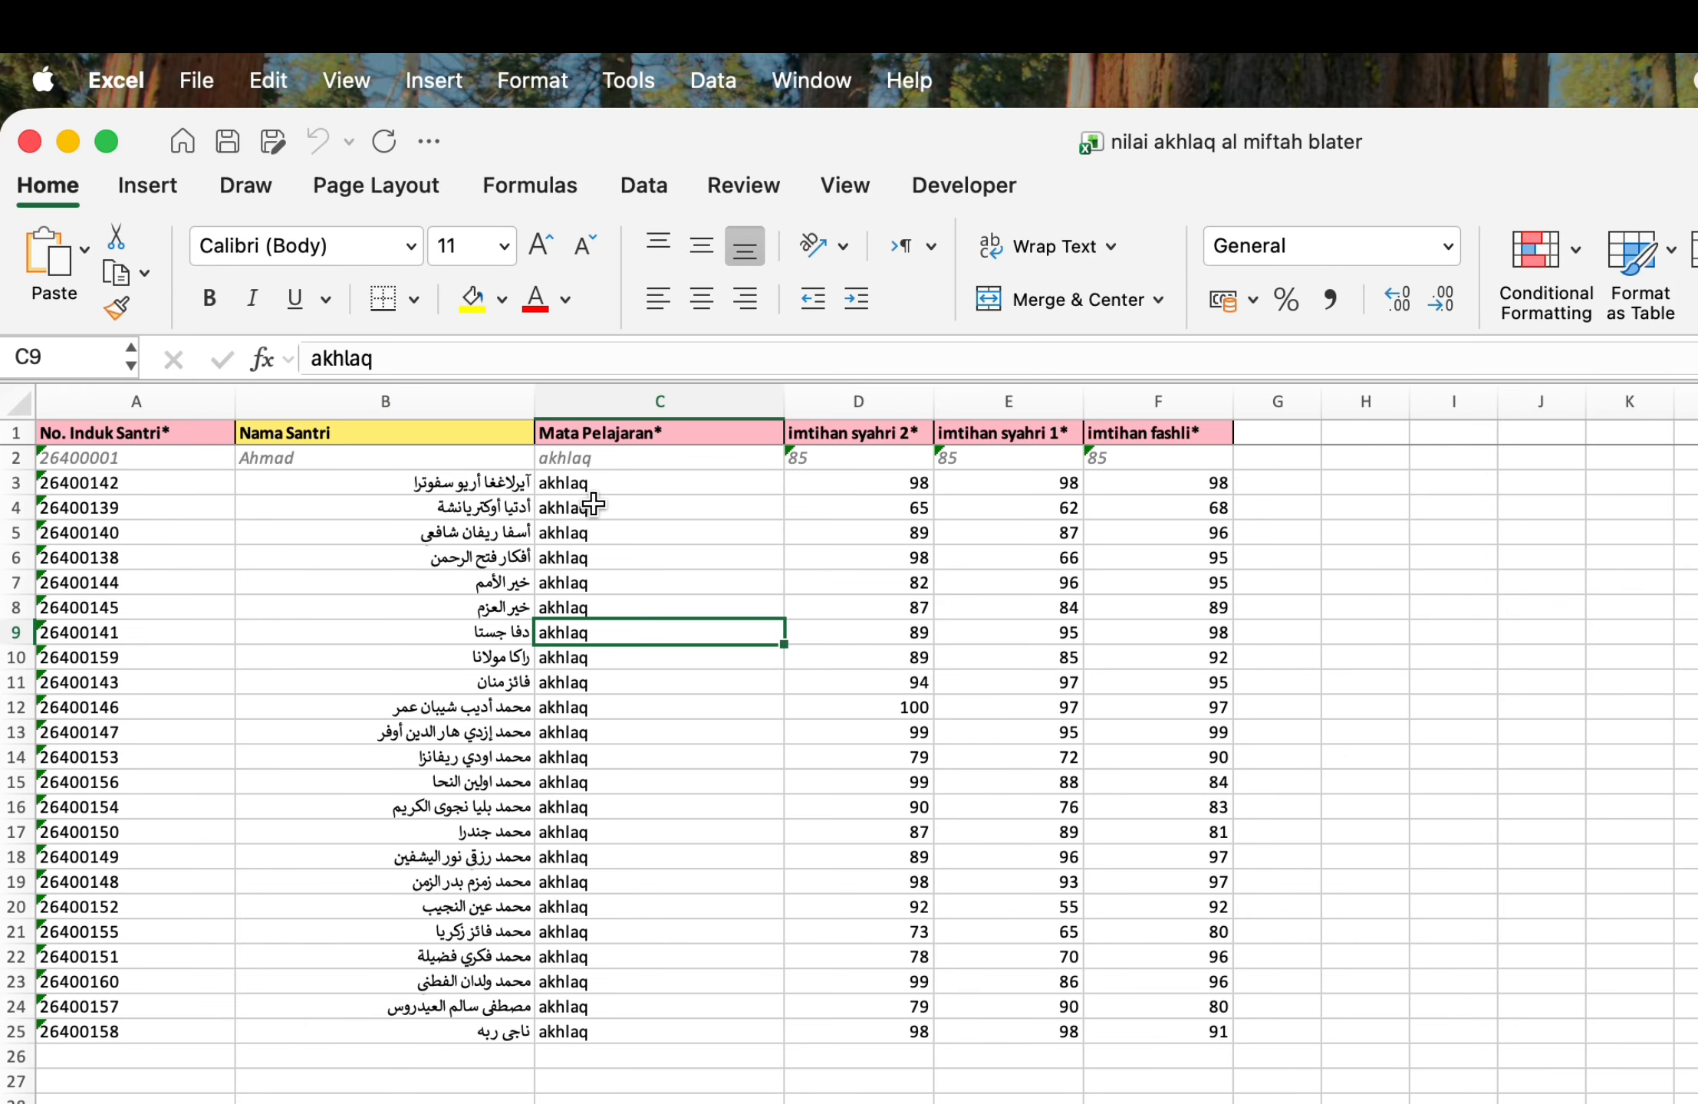
{"action": "left_click", "coordinate": [579, 483]}
{"action": "left_click", "coordinate": [652, 682]}
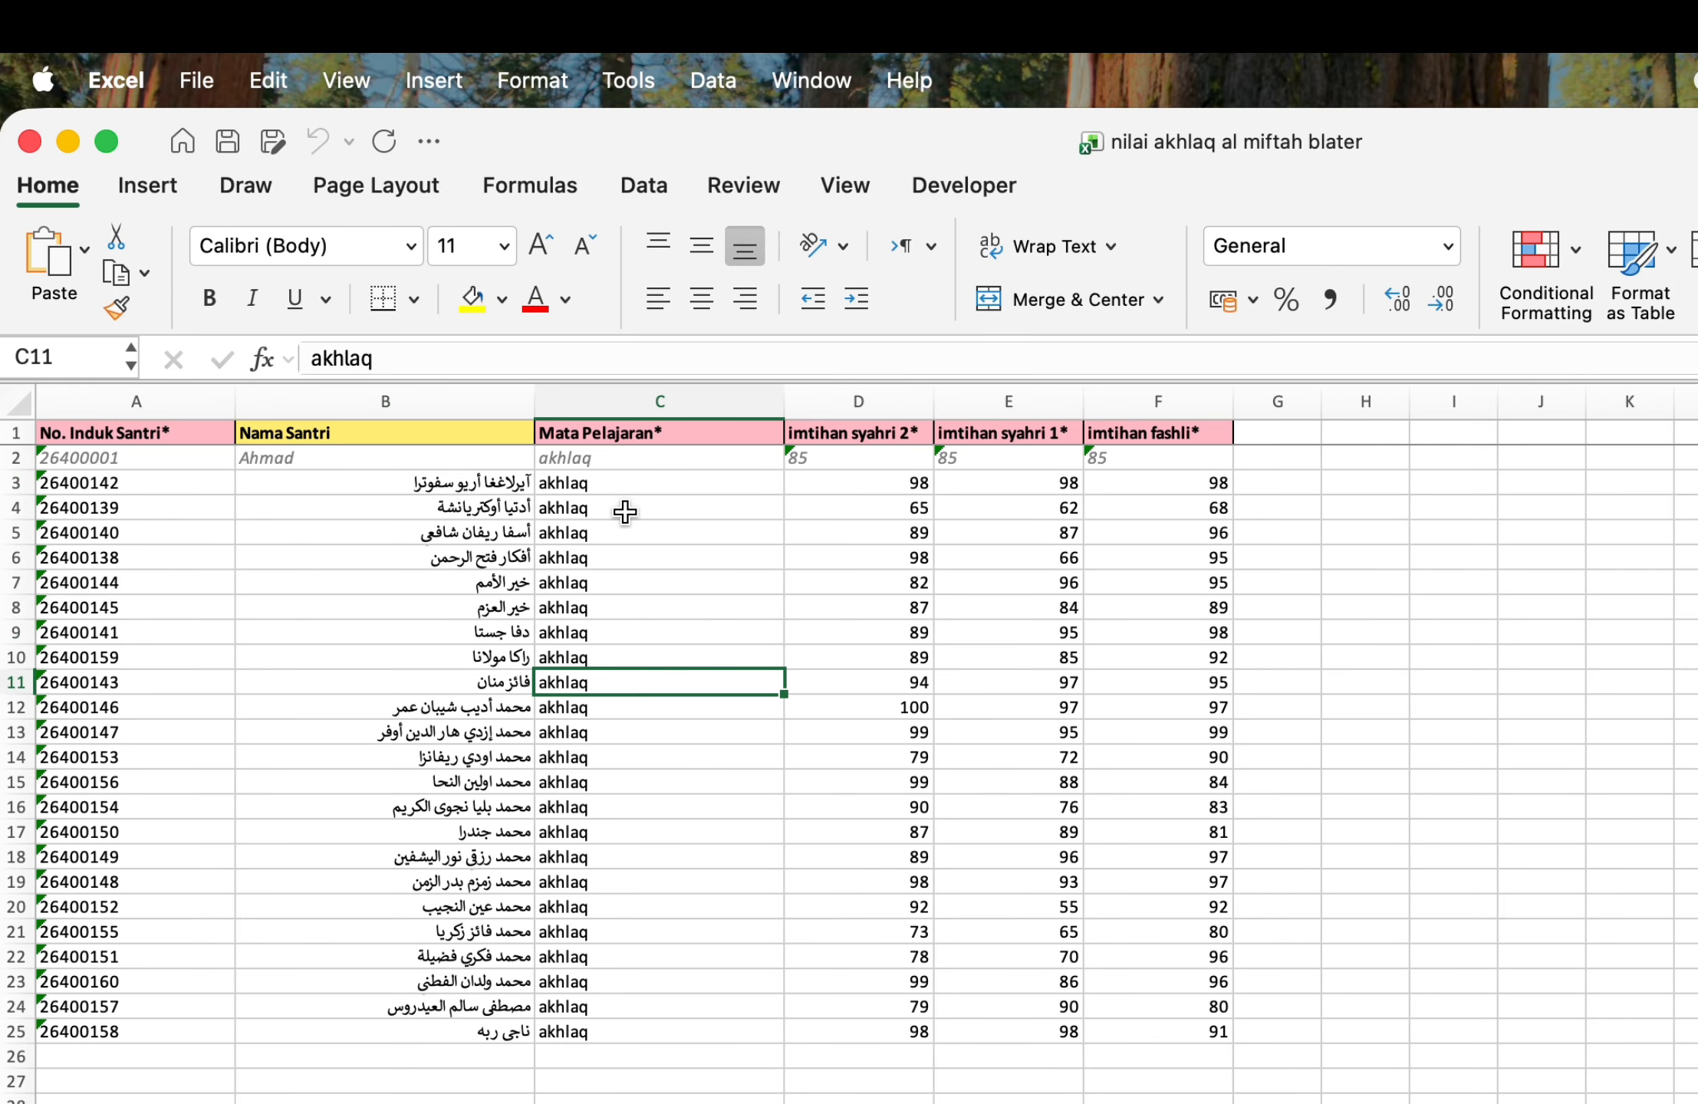
{"action": "left_click", "coordinate": [602, 497]}
{"action": "left_click", "coordinate": [585, 483]}
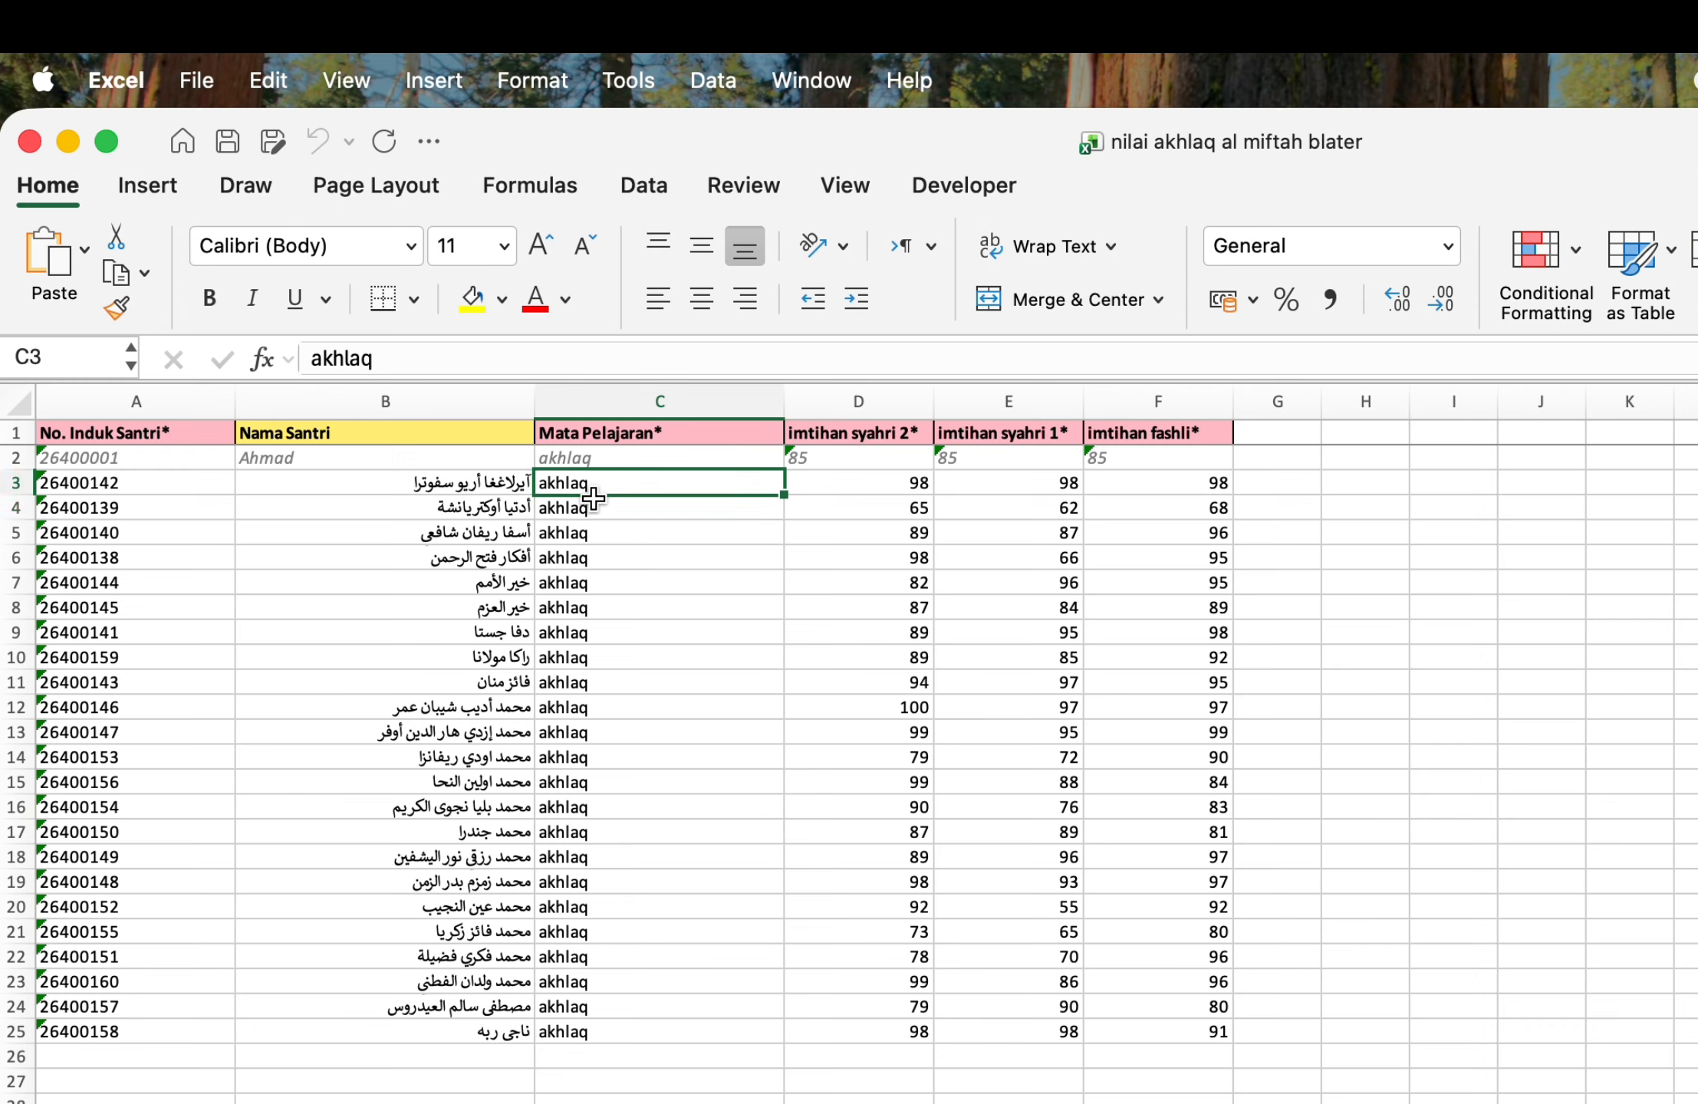
{"action": "left_click", "coordinate": [656, 599]}
{"action": "left_click", "coordinate": [596, 488]}
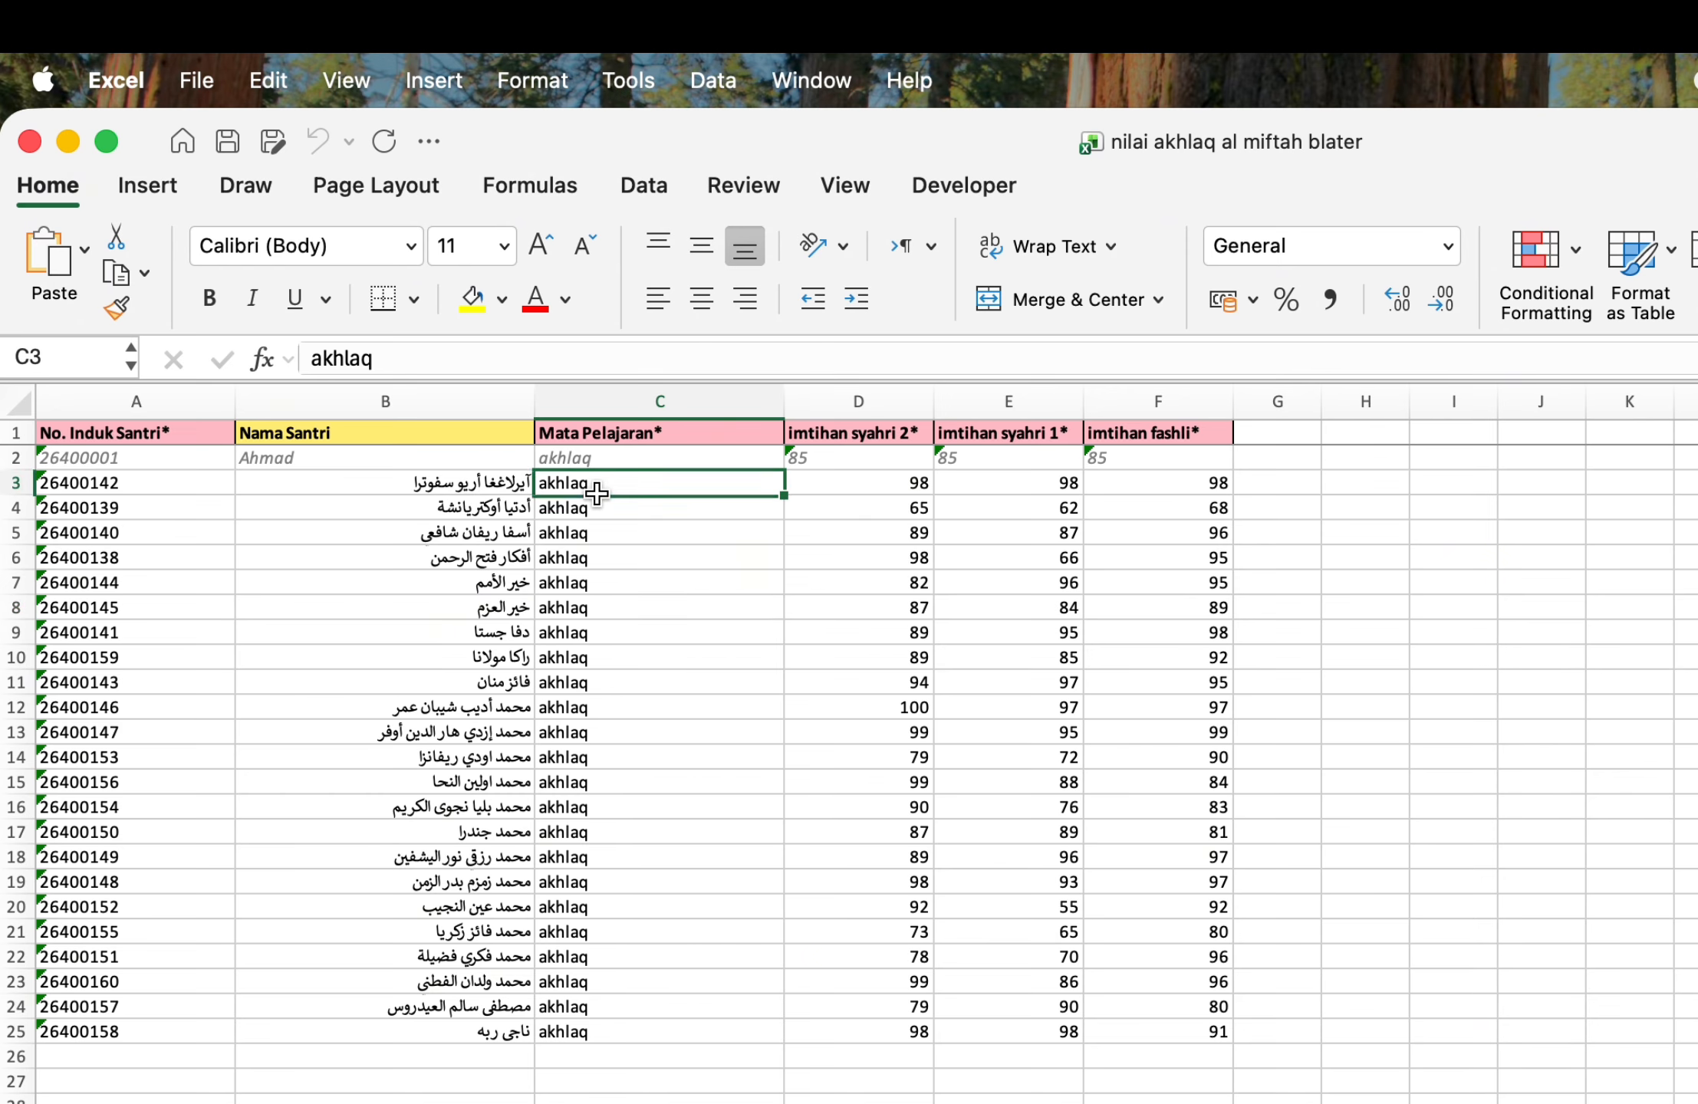
{"action": "left_click", "coordinate": [920, 593]}
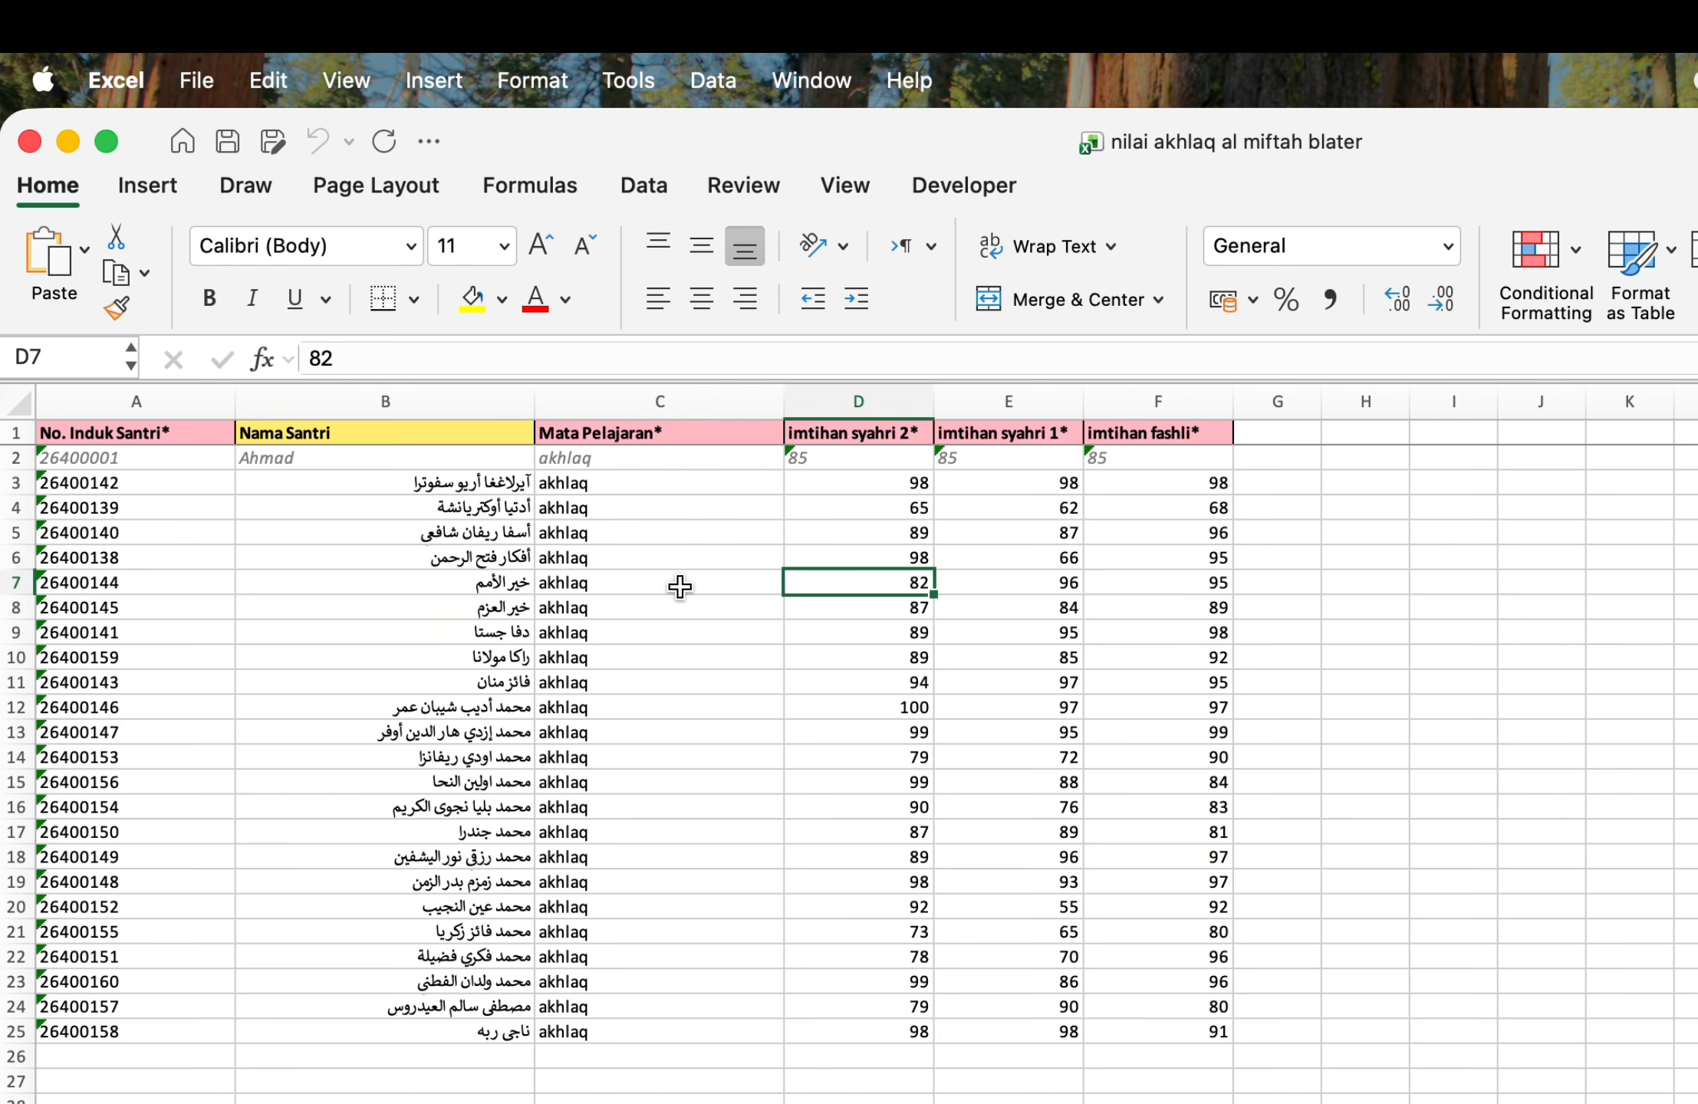
{"action": "left_click", "coordinate": [29, 141]}
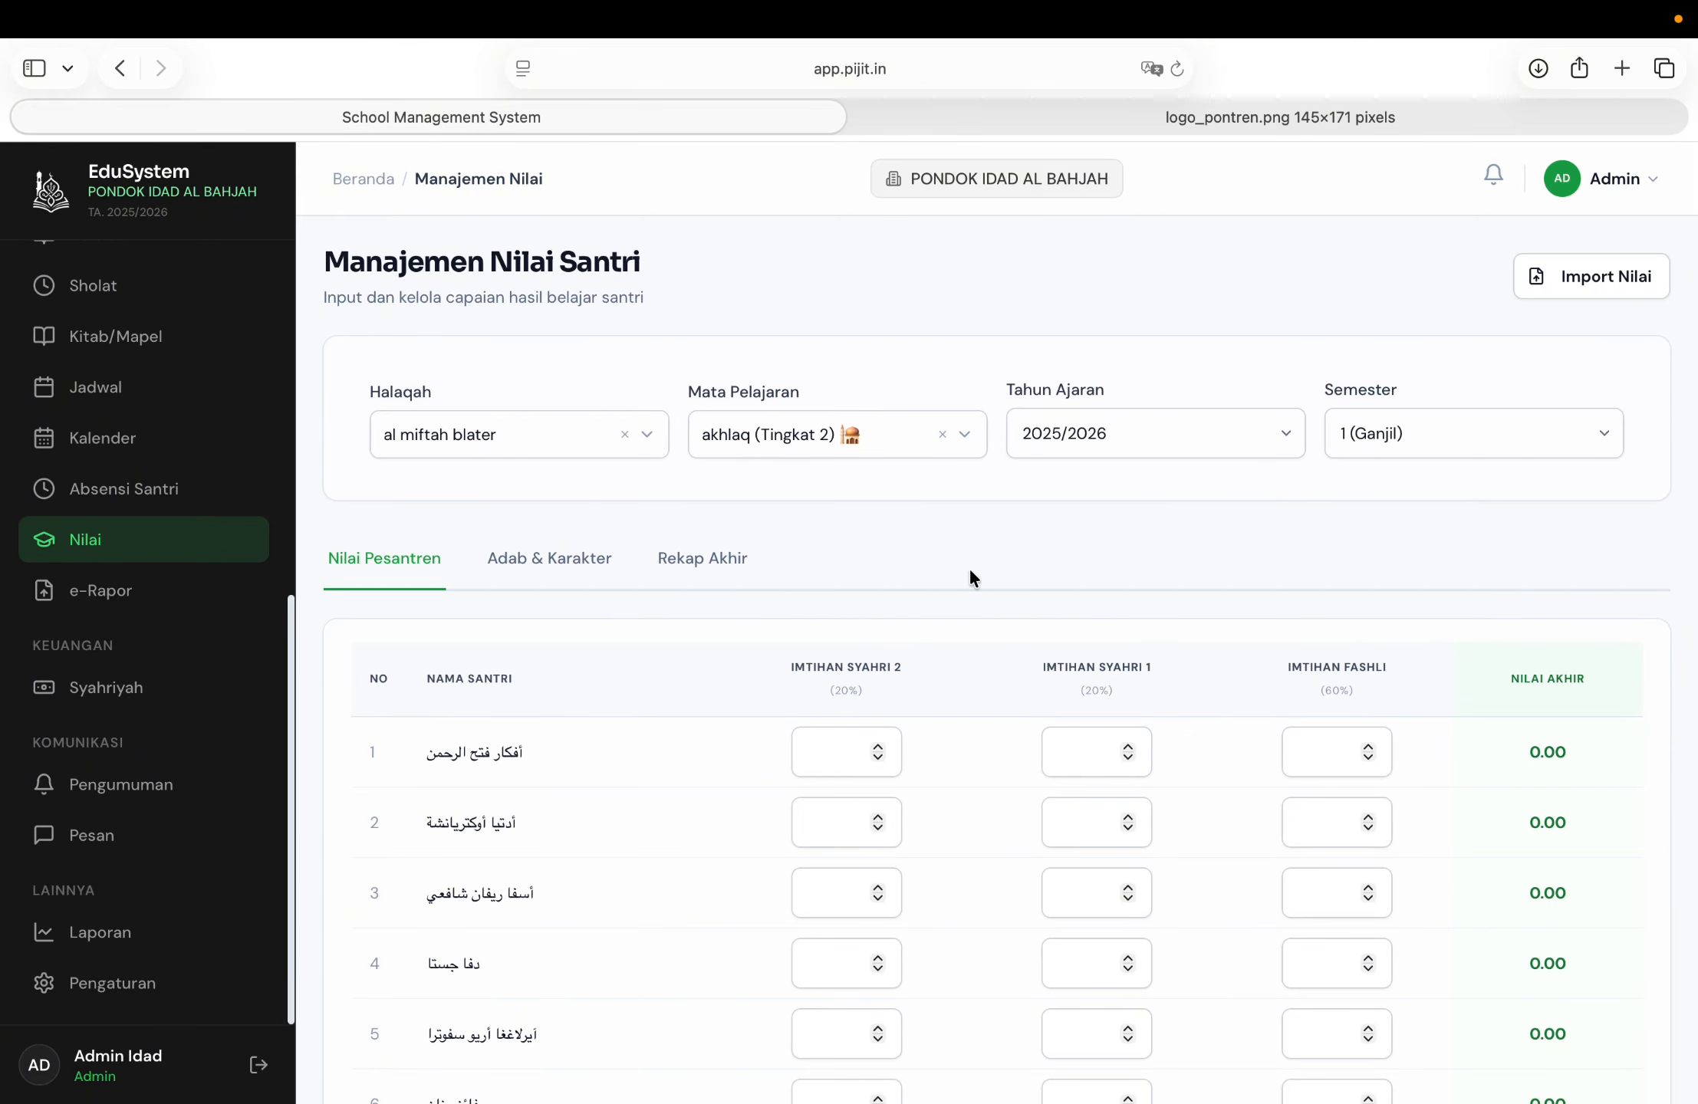
Step: Back in EduSystem, upload nilai akhlaq al miftah blater.xlsx to the grade import
{"action": "left_click", "coordinate": [1585, 290]}
{"action": "left_click", "coordinate": [853, 729]}
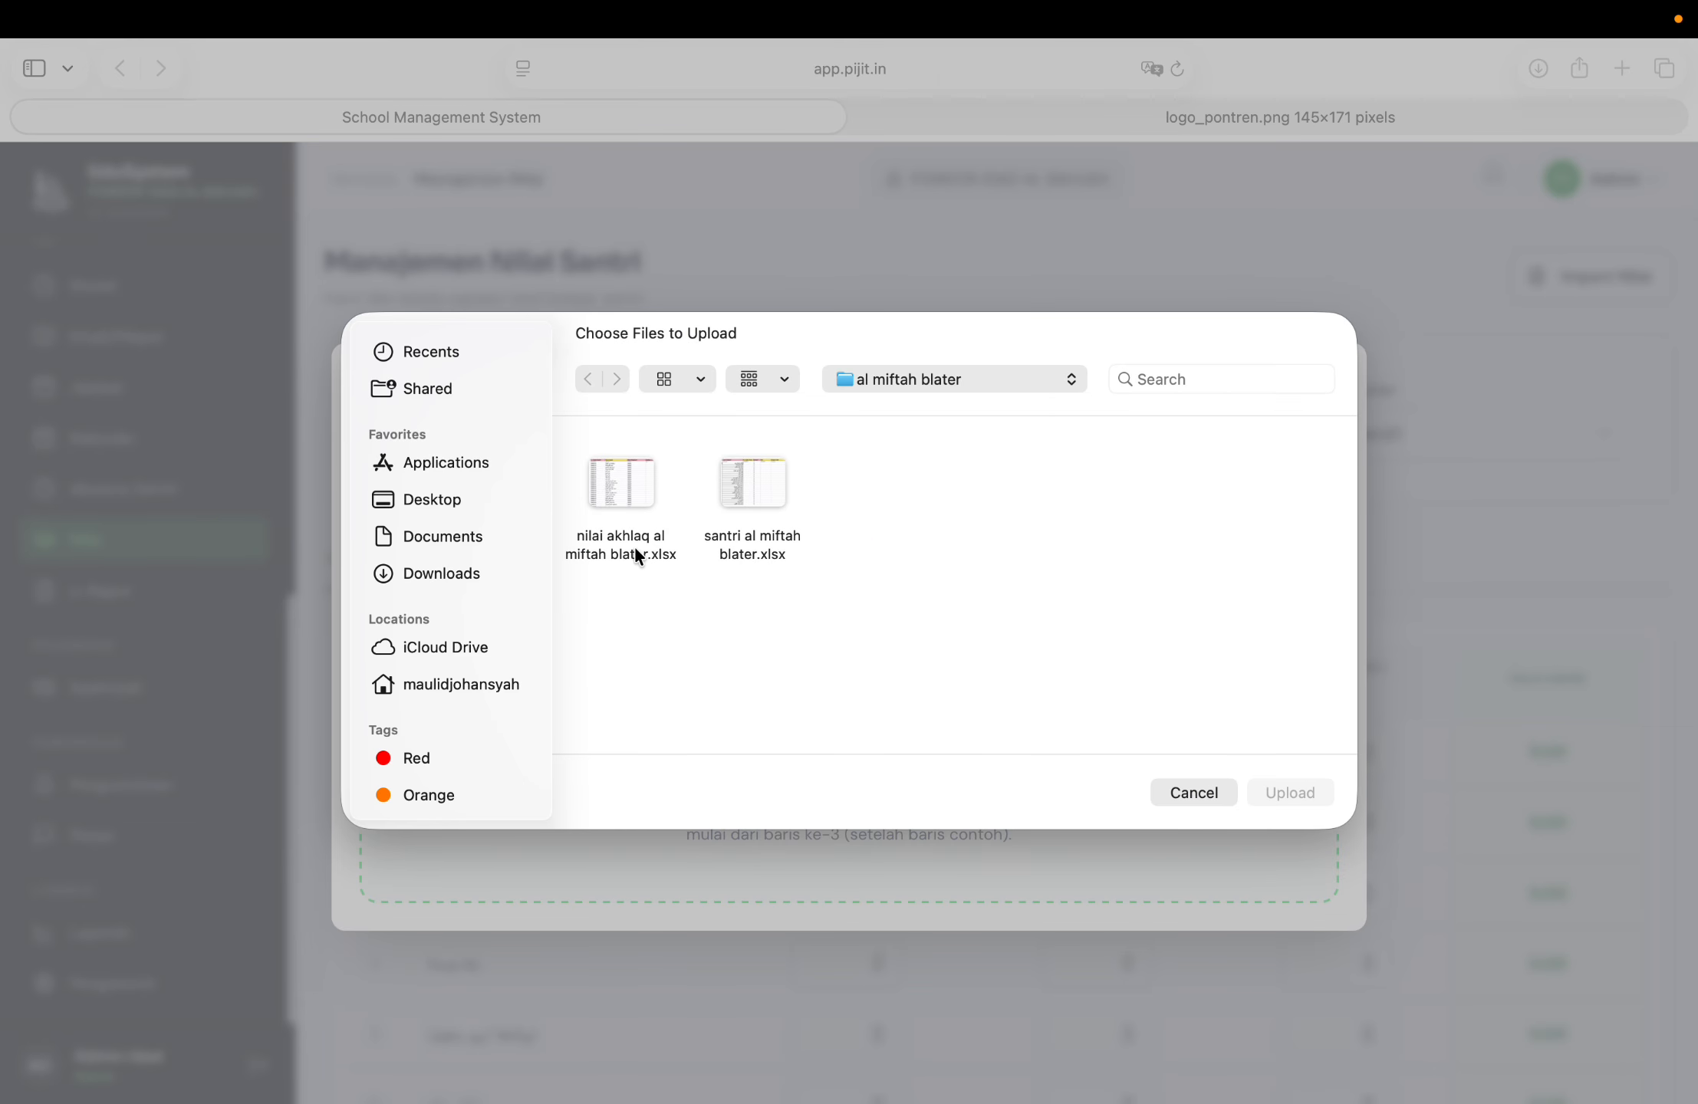
{"action": "left_click", "coordinate": [634, 548]}
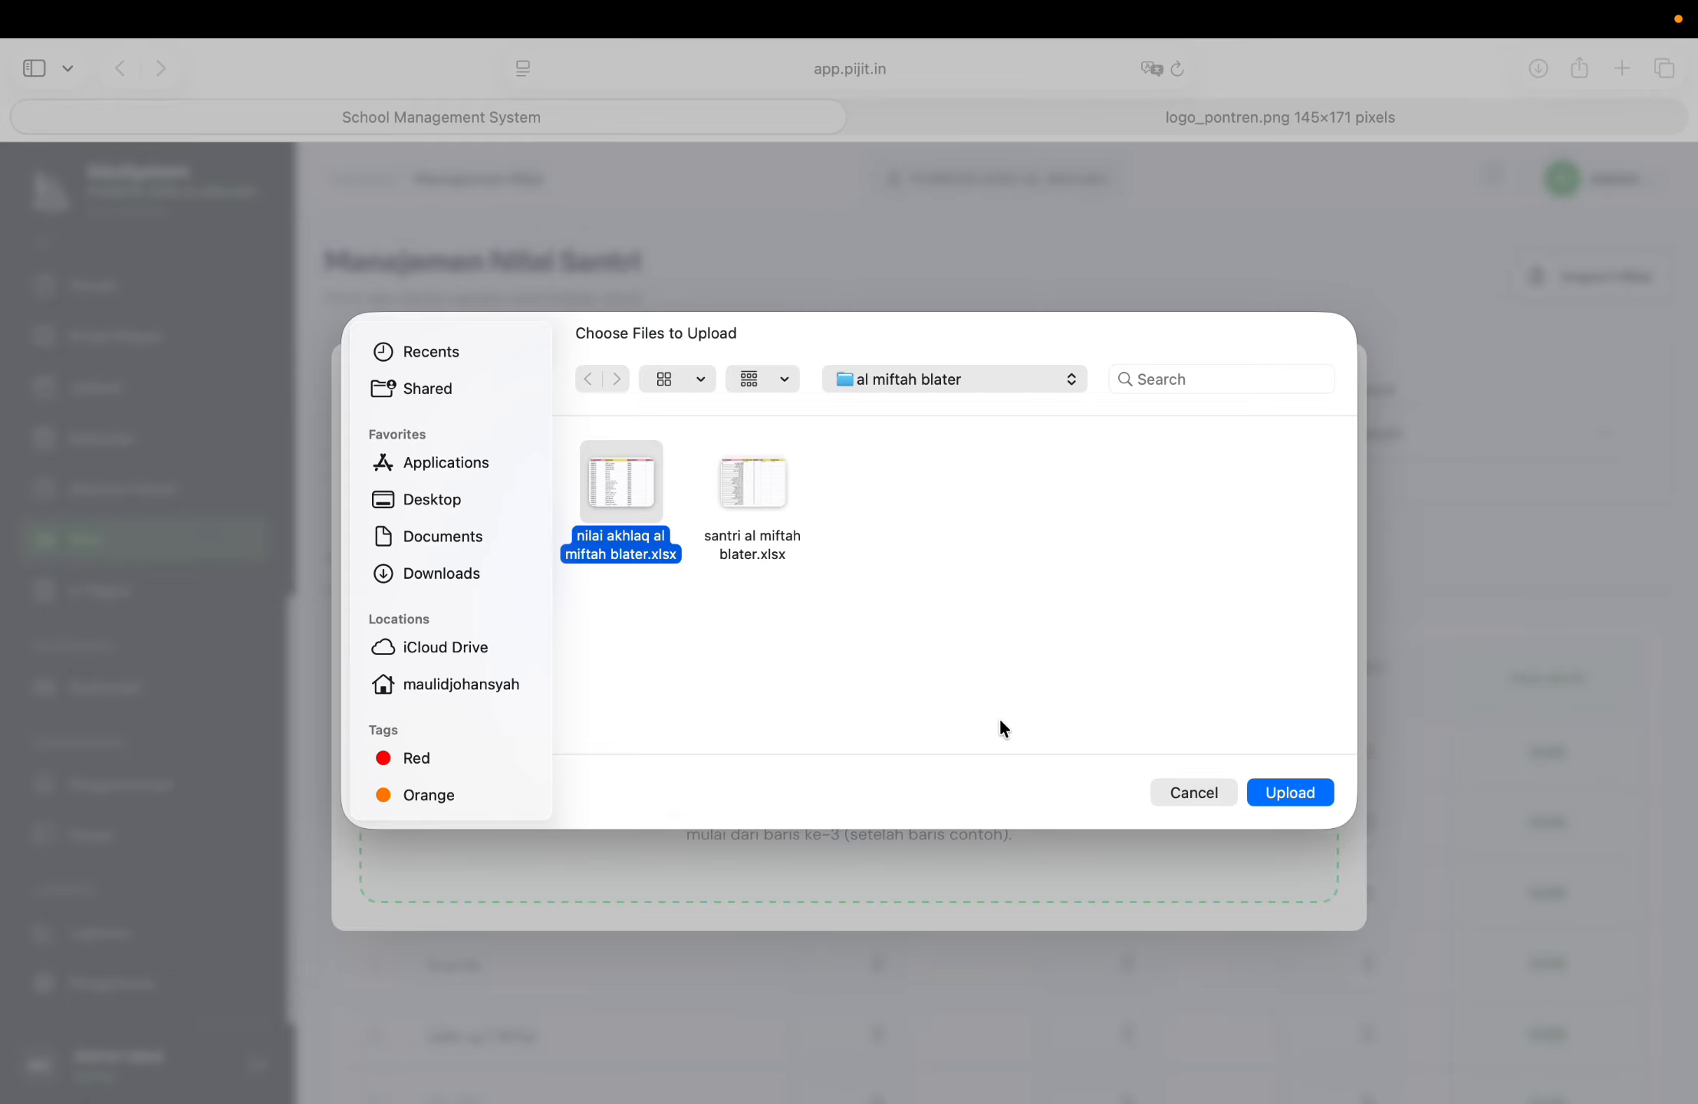
{"action": "left_click", "coordinate": [1291, 792]}
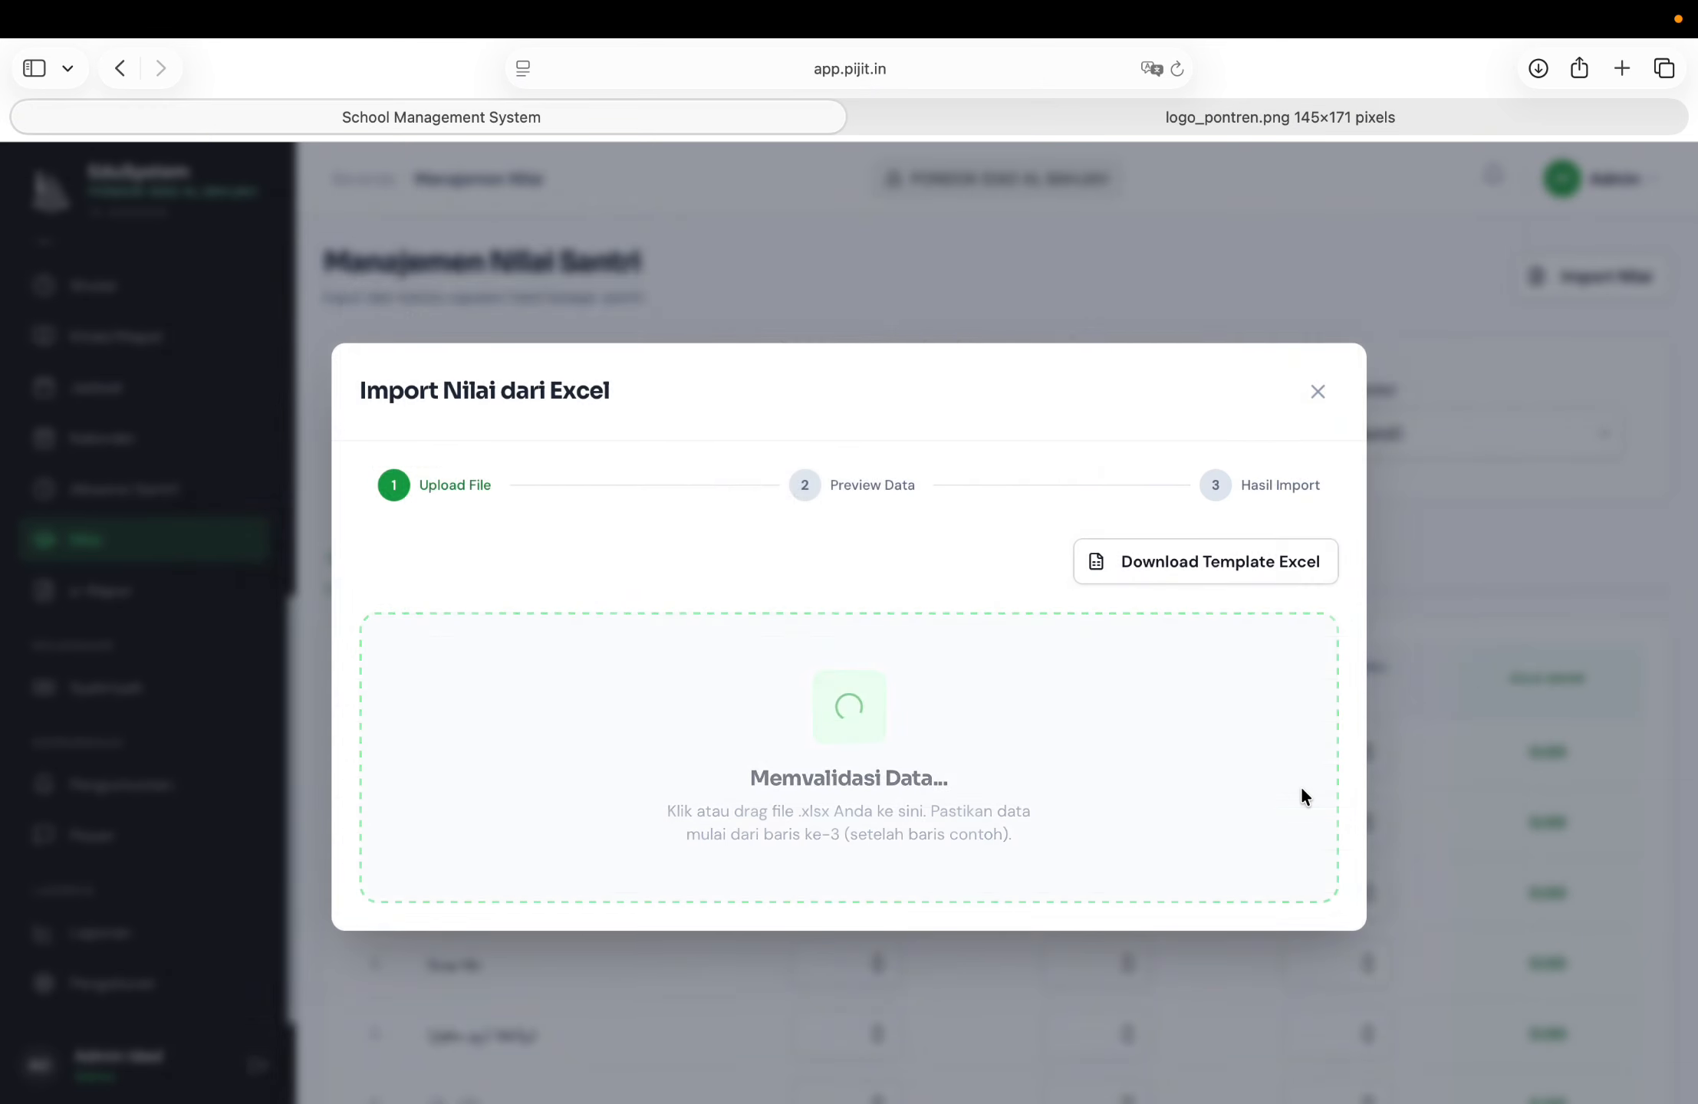
Step: Review the grade import preview from first to last row and import all valid akhlaq data
{"action": "scroll", "coordinate": [1066, 817], "scroll_direction": "down", "scroll_amount": 5}
{"action": "scroll", "coordinate": [1063, 813], "scroll_direction": "down", "scroll_amount": 3}
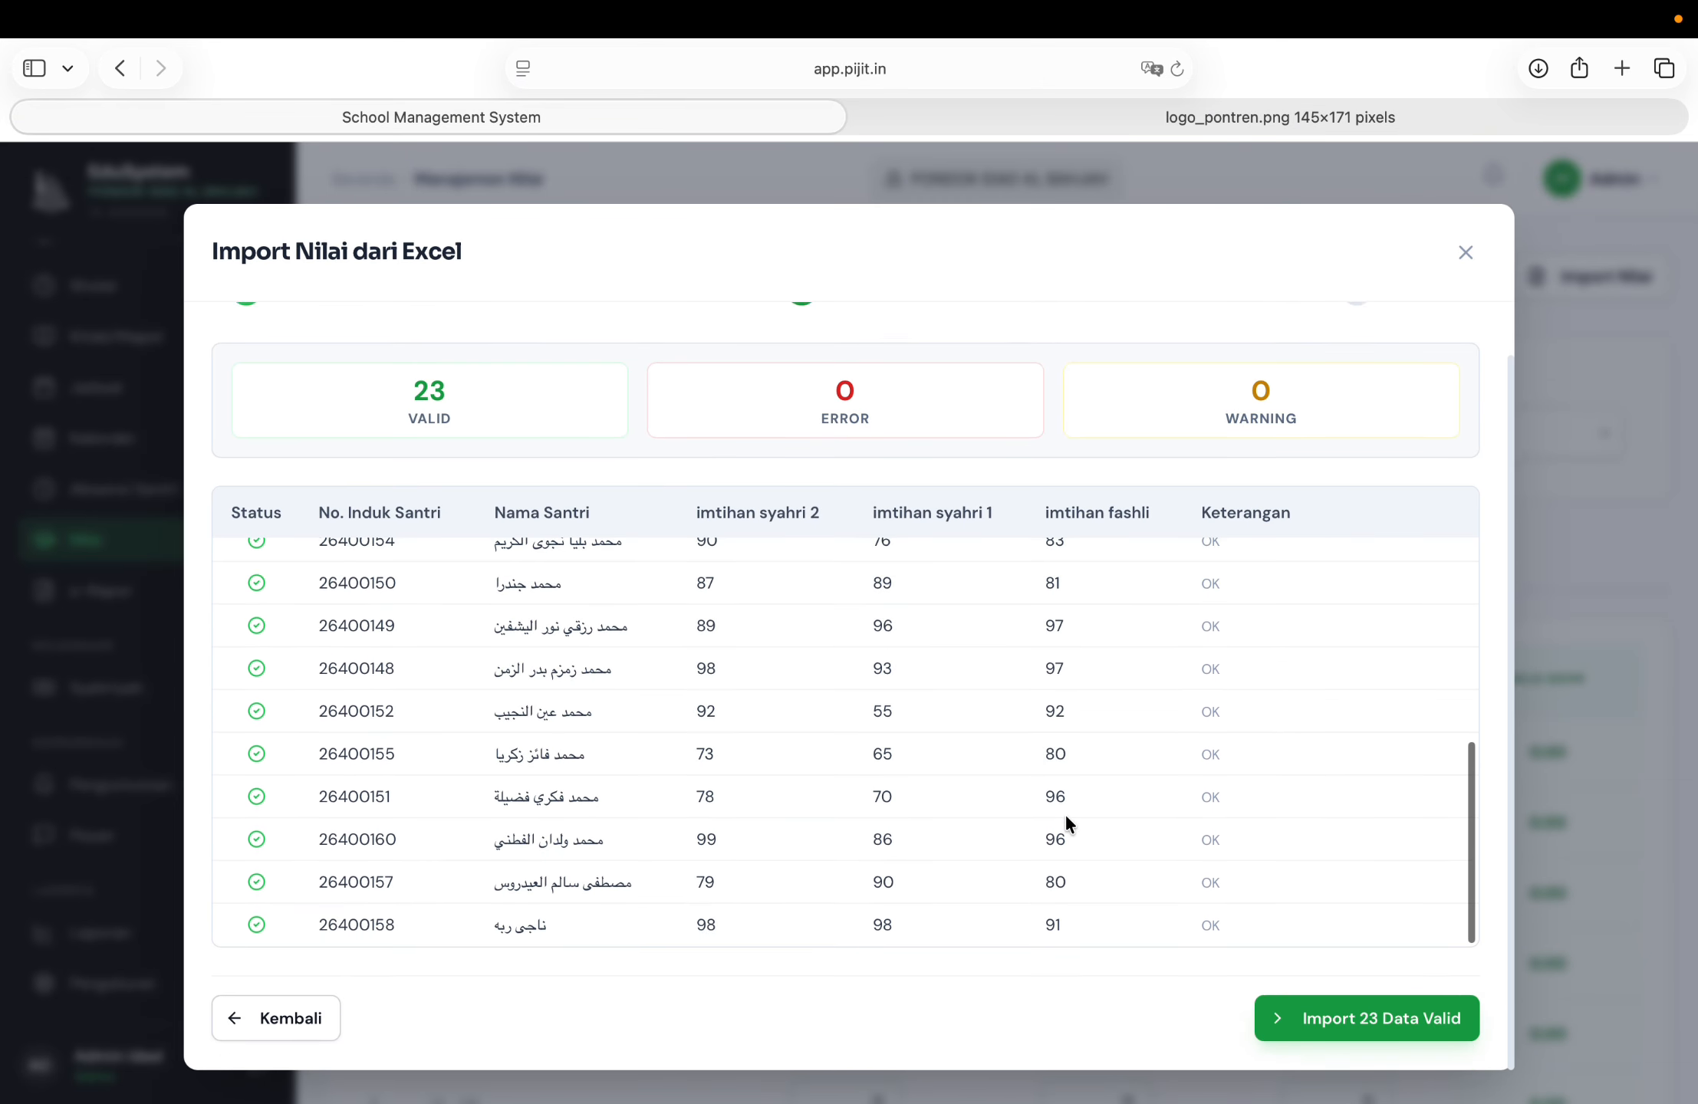
{"action": "scroll", "coordinate": [693, 805], "scroll_direction": "up", "scroll_amount": 10}
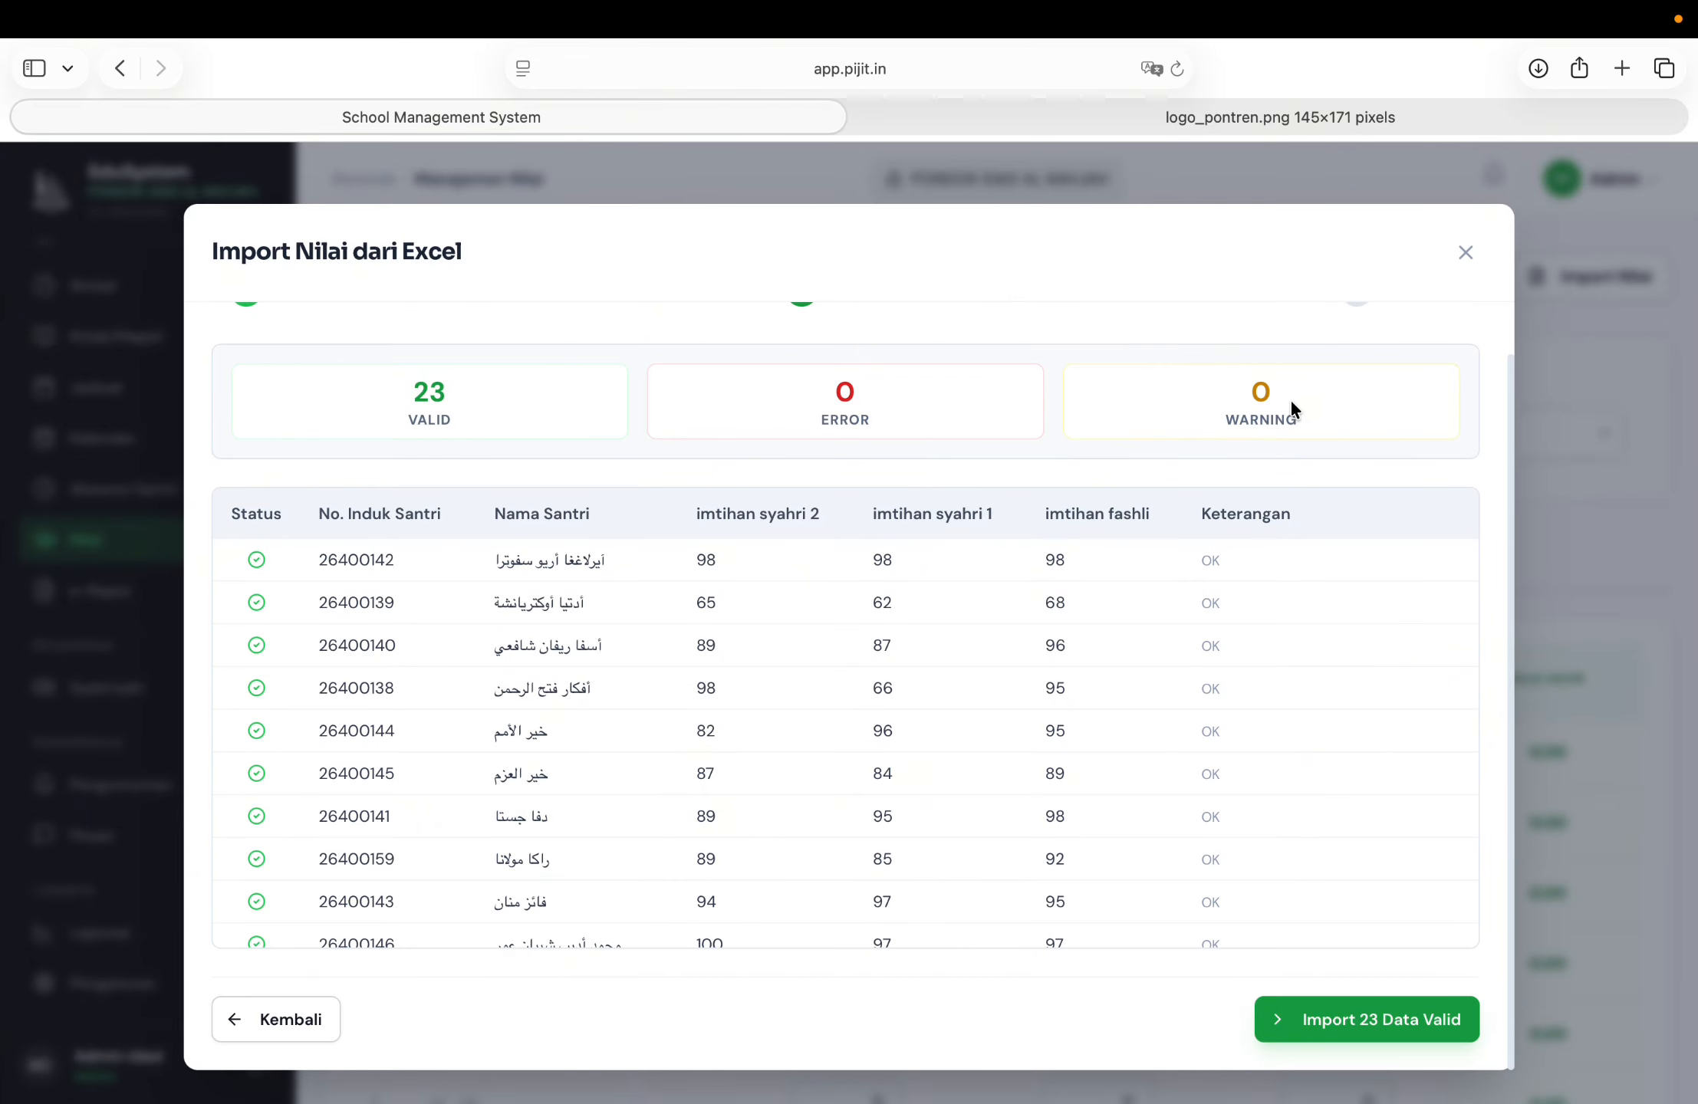
{"action": "scroll", "coordinate": [1196, 790], "scroll_direction": "down", "scroll_amount": 10}
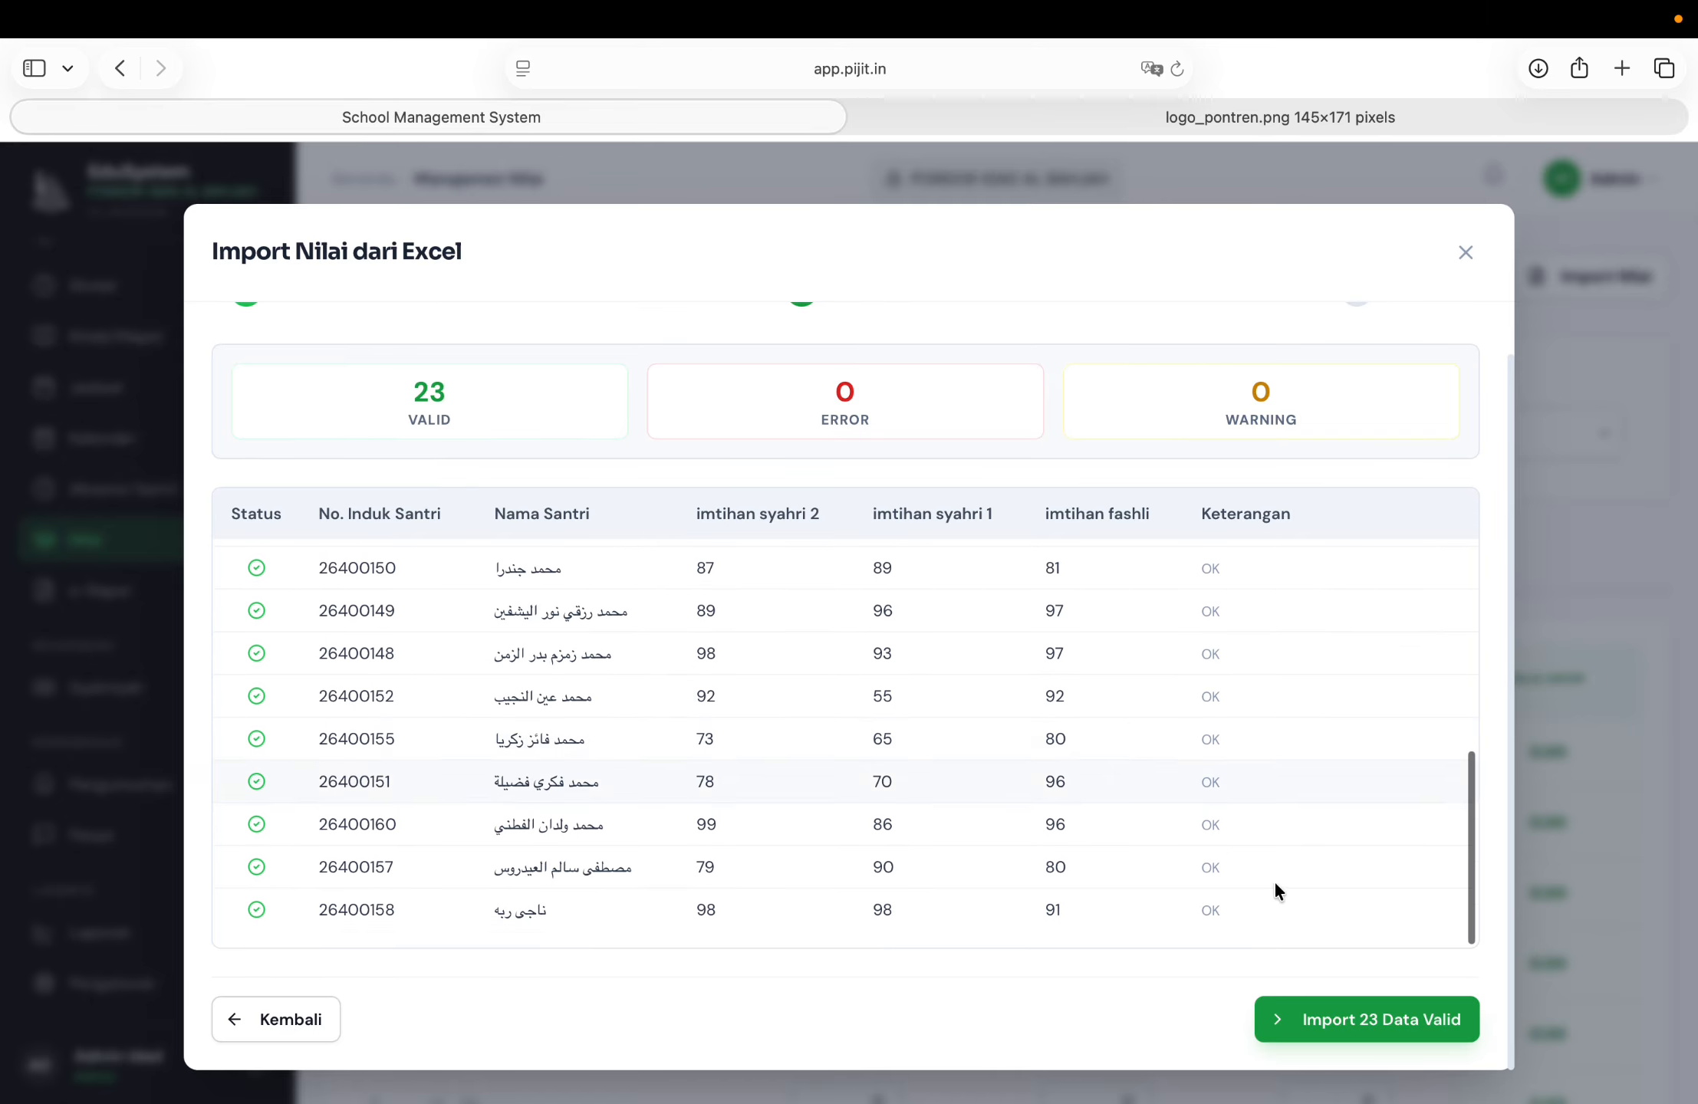
{"action": "left_click", "coordinate": [1370, 1029]}
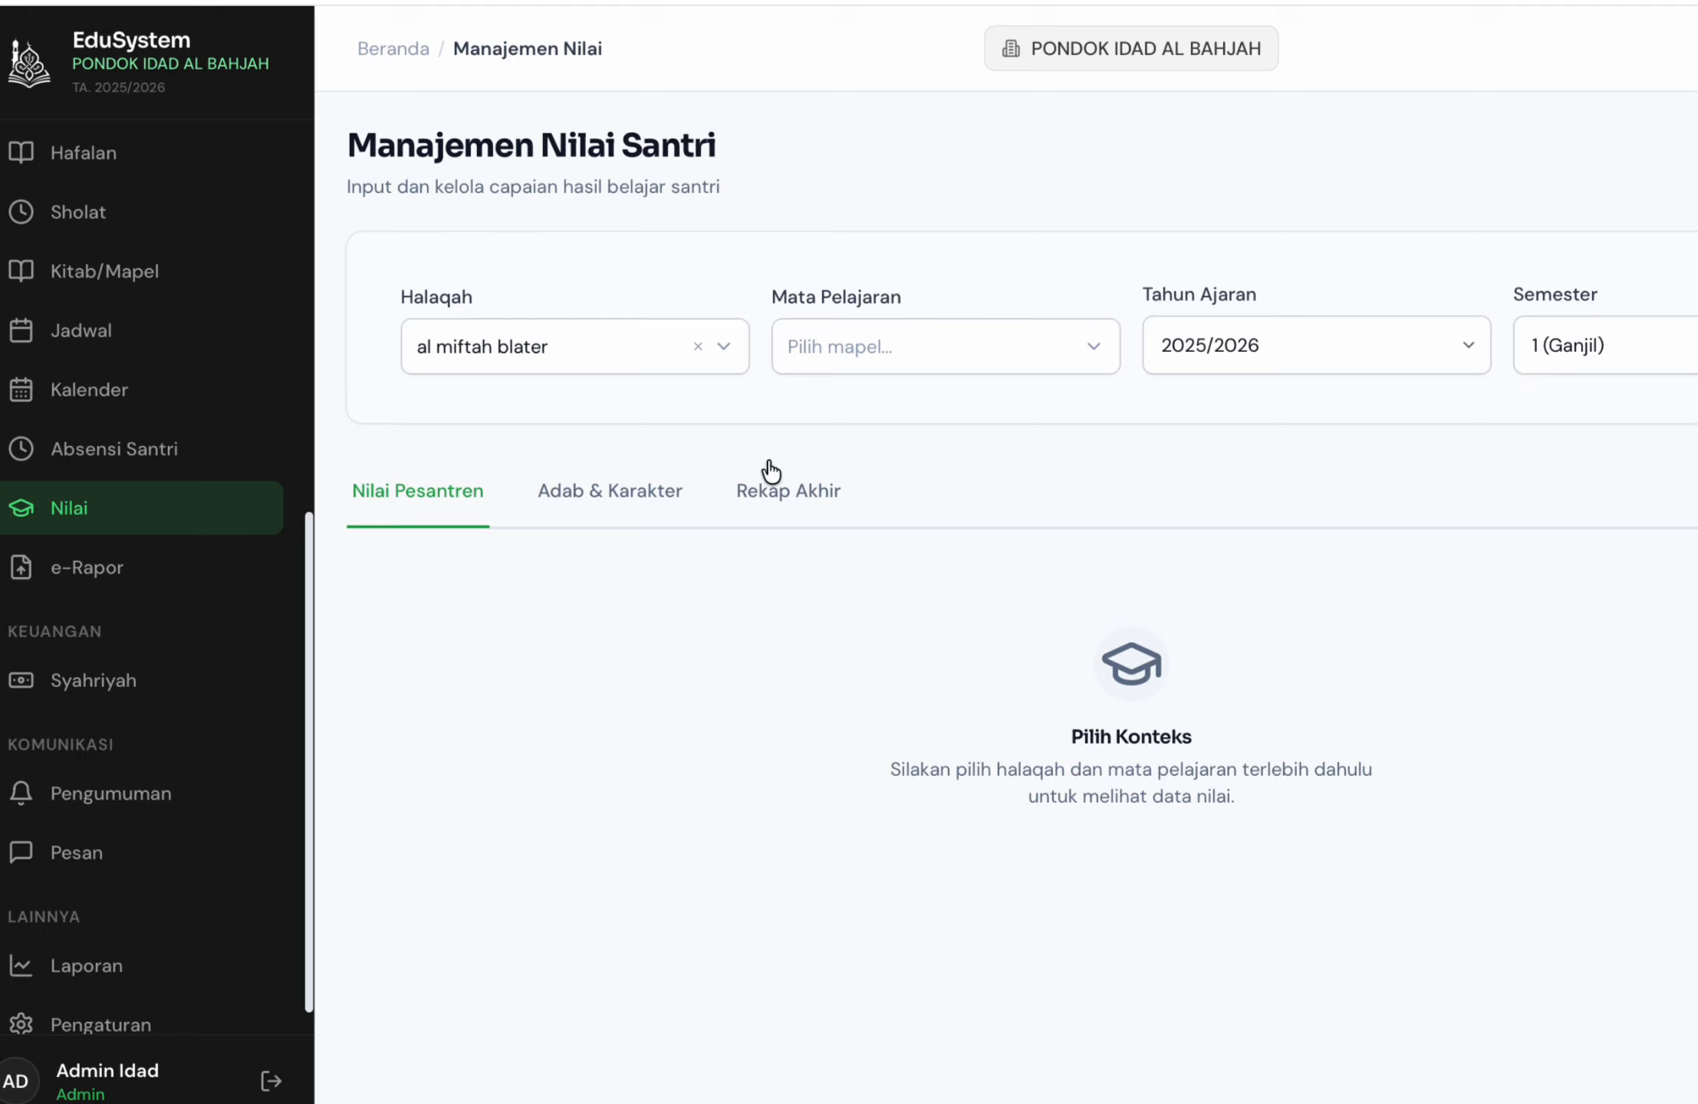
Step: View the nahwu (Tingkat 2) grades for al miftah blater, and clear the subject selection
{"action": "left_click", "coordinate": [1074, 367]}
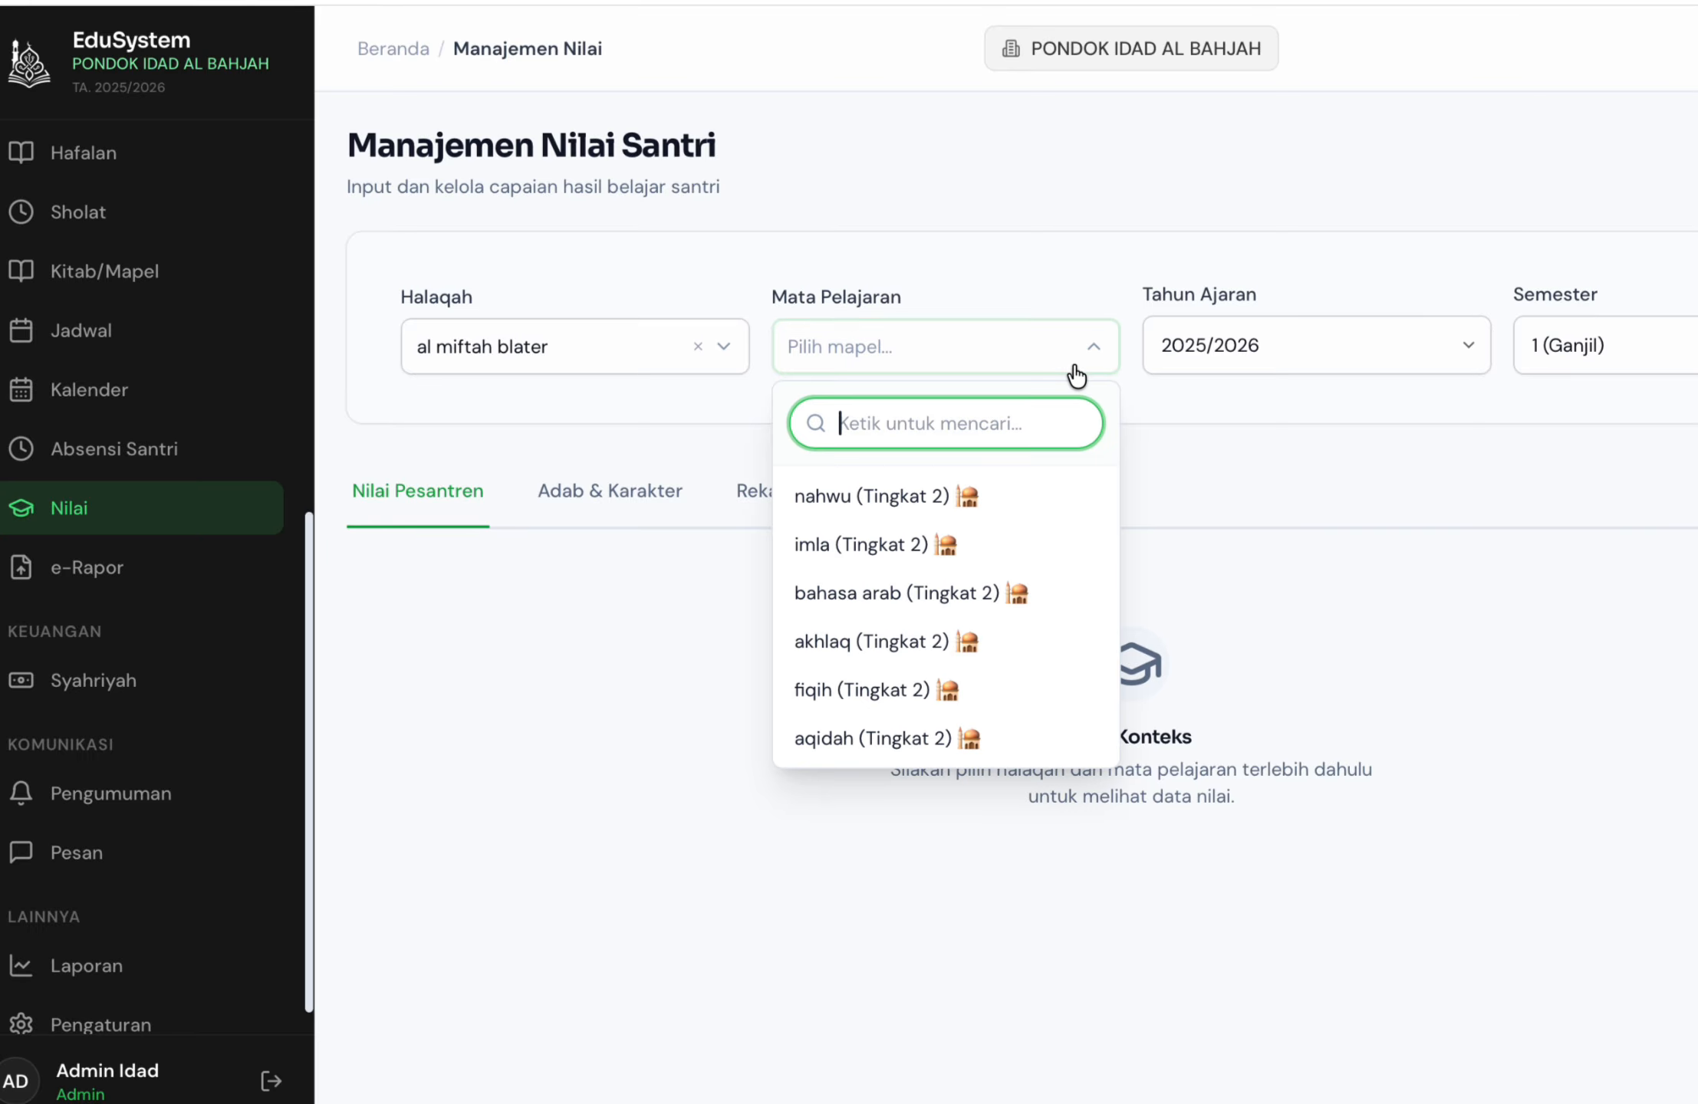
{"action": "left_click", "coordinate": [911, 498]}
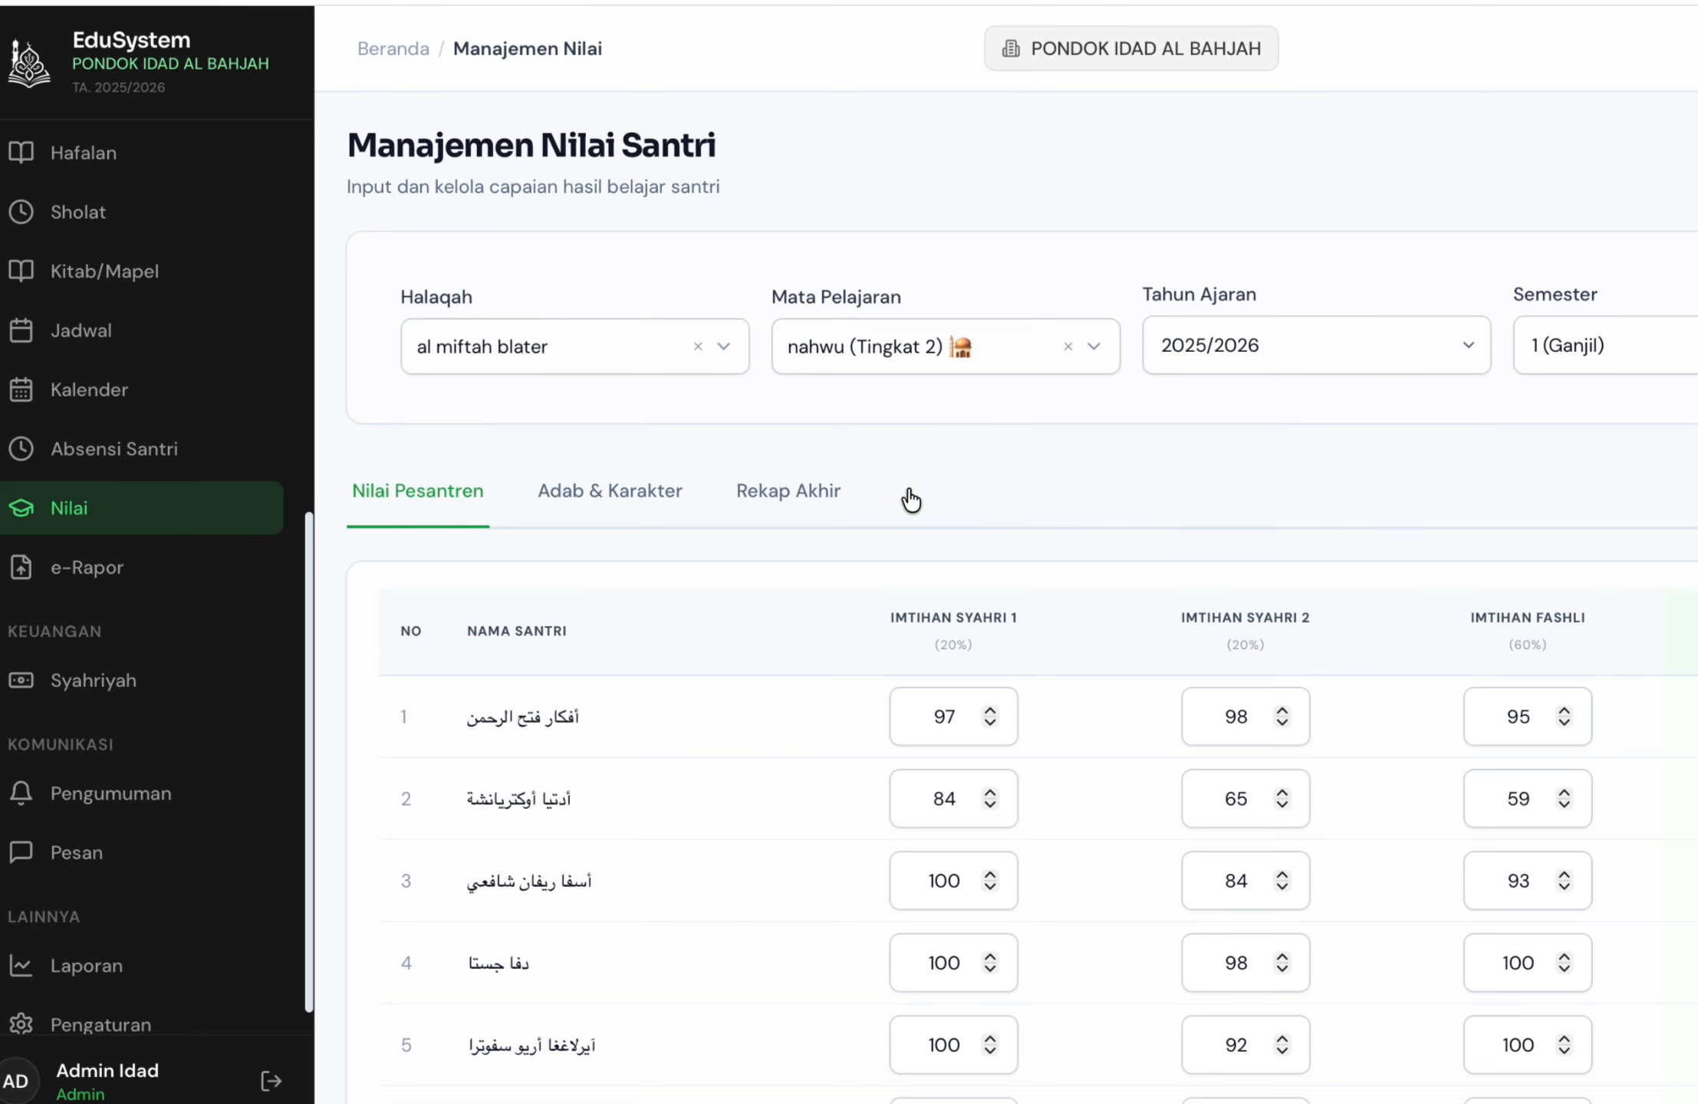
{"action": "left_click", "coordinate": [1067, 346]}
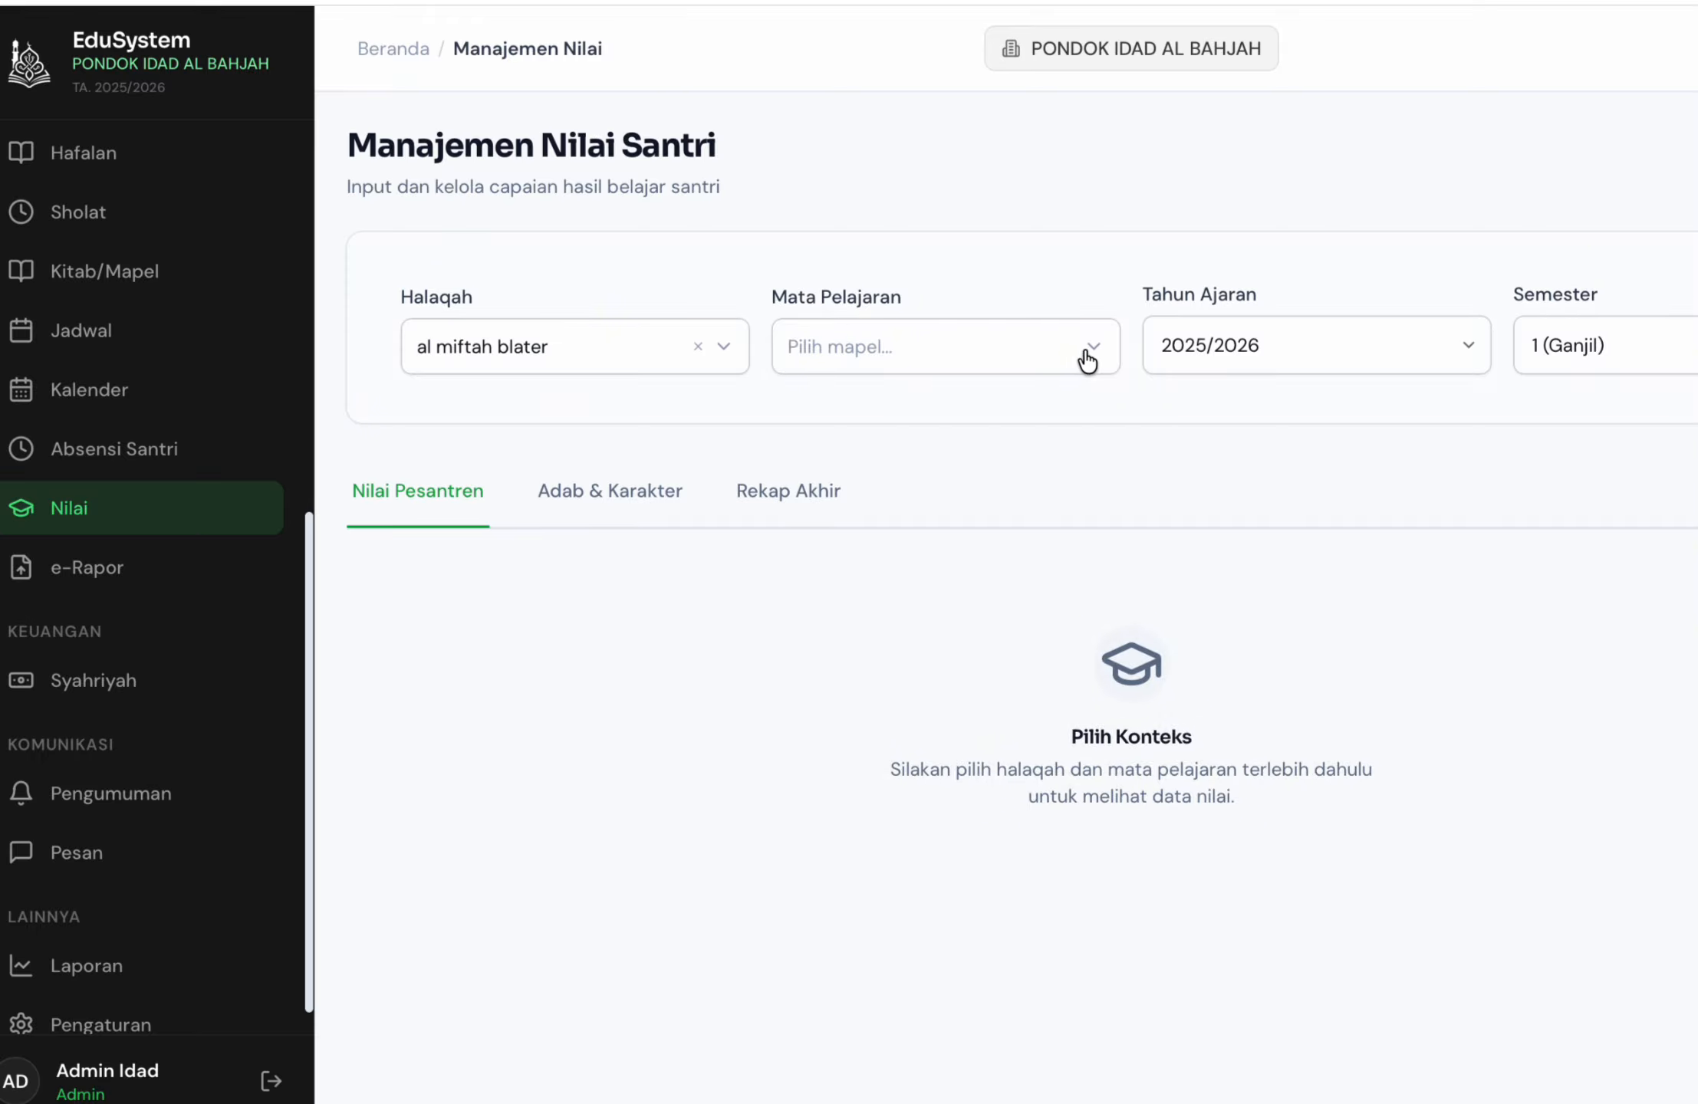
Step: Show the imla (Tingkat 2) grades for al miftah blater and look through the santri scores
{"action": "left_click", "coordinate": [1089, 349]}
{"action": "left_click", "coordinate": [859, 546]}
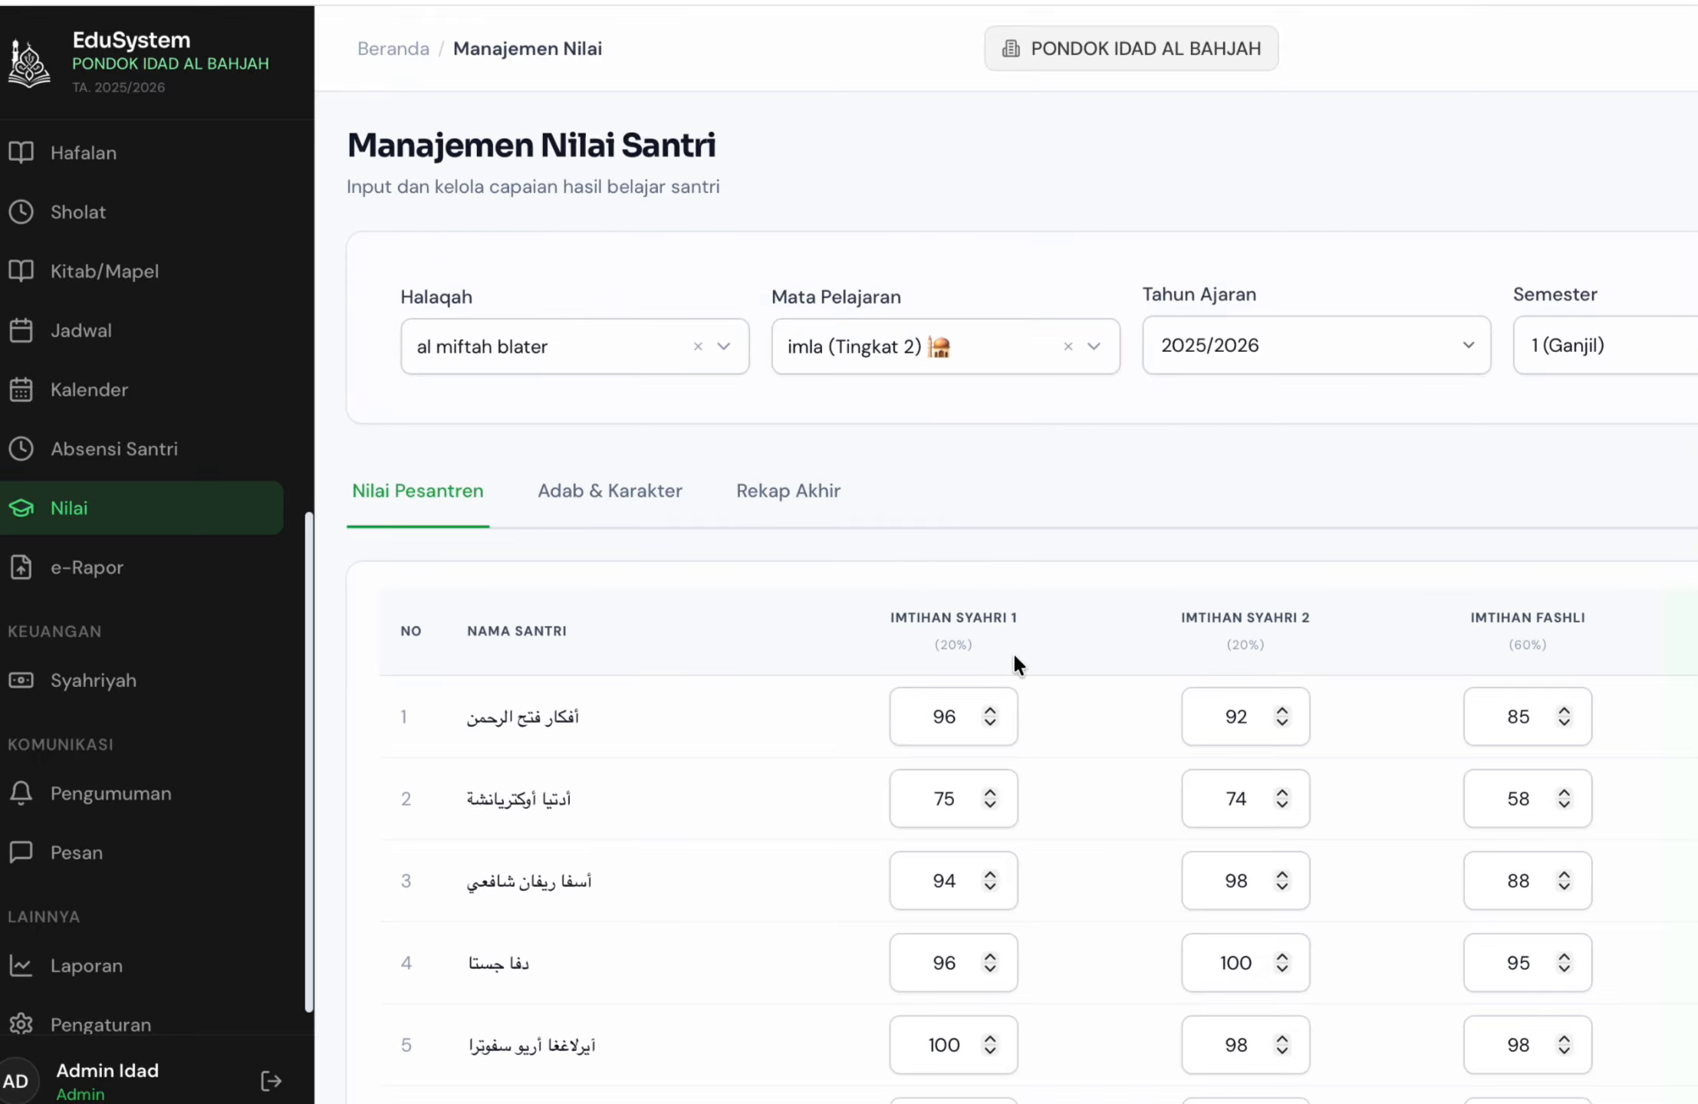
{"action": "scroll", "coordinate": [1012, 651], "scroll_direction": "down", "scroll_amount": 5}
{"action": "scroll", "coordinate": [1013, 651], "scroll_direction": "up", "scroll_amount": 5}
Step: Go to e-Rapor management and mass-generate the report cards for Kelas al miftah blater
{"action": "left_click", "coordinate": [106, 594]}
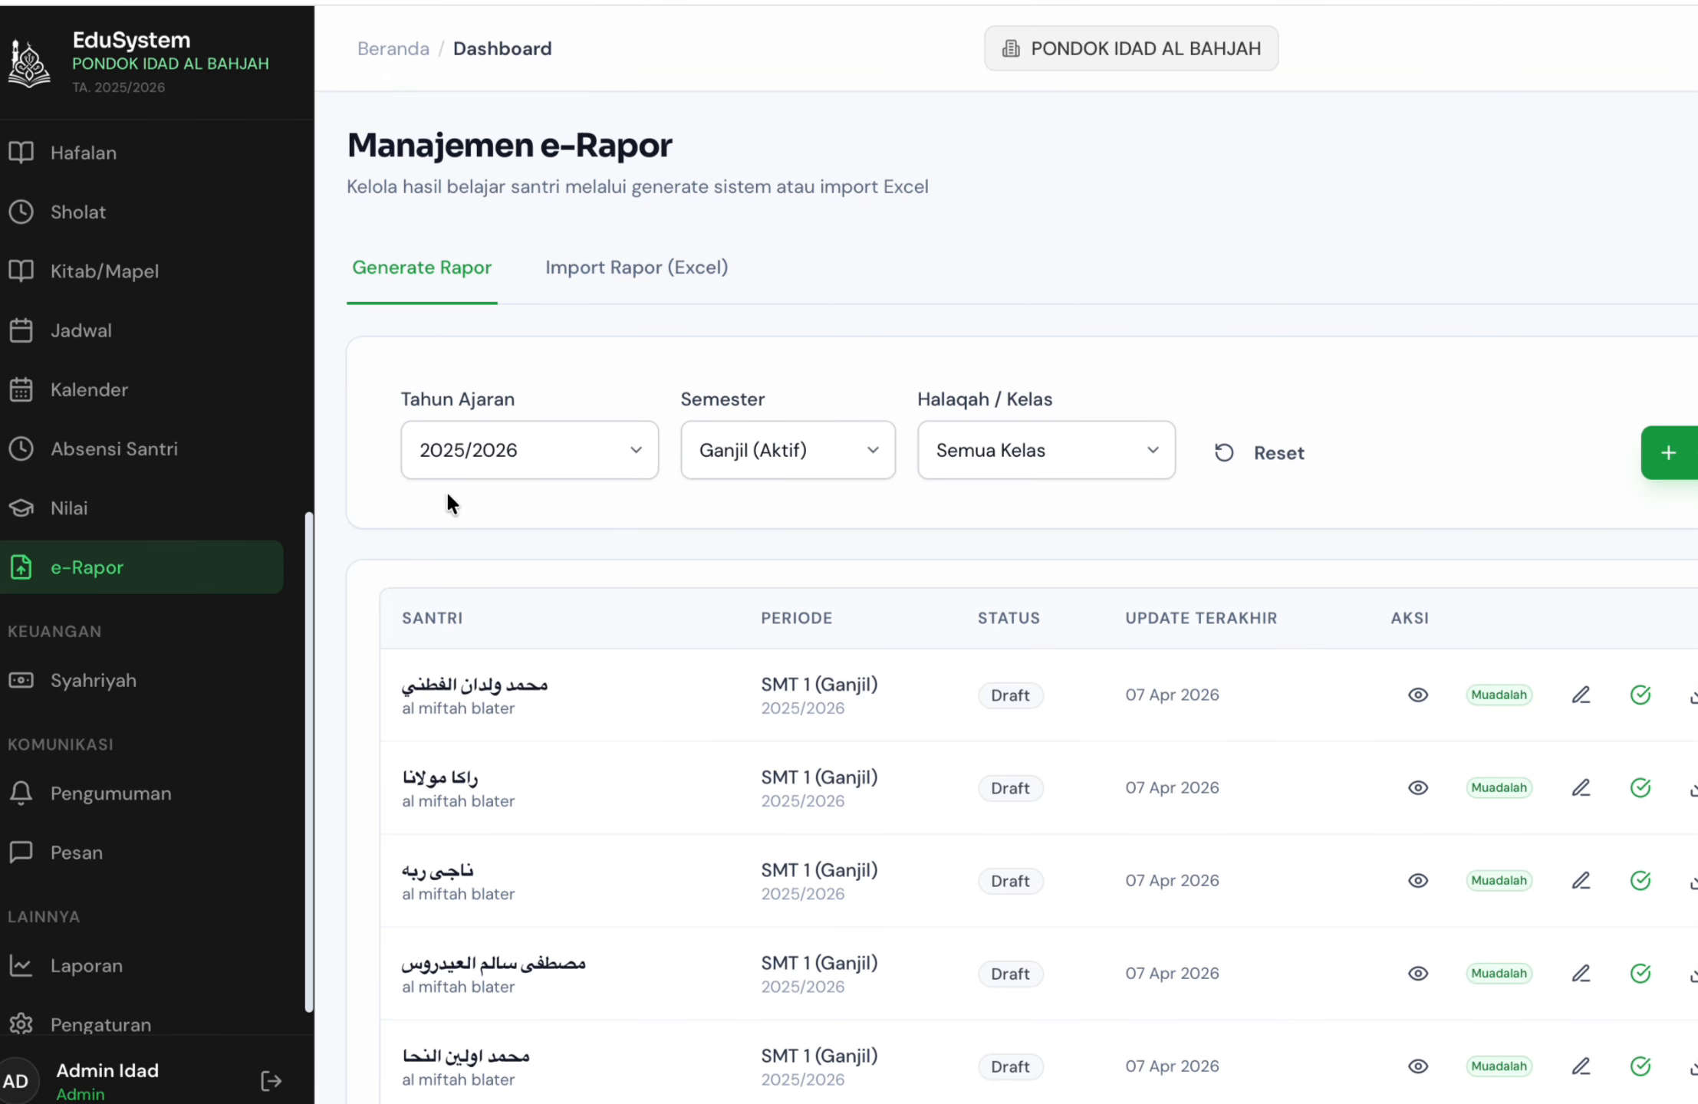
{"action": "left_click", "coordinate": [142, 511]}
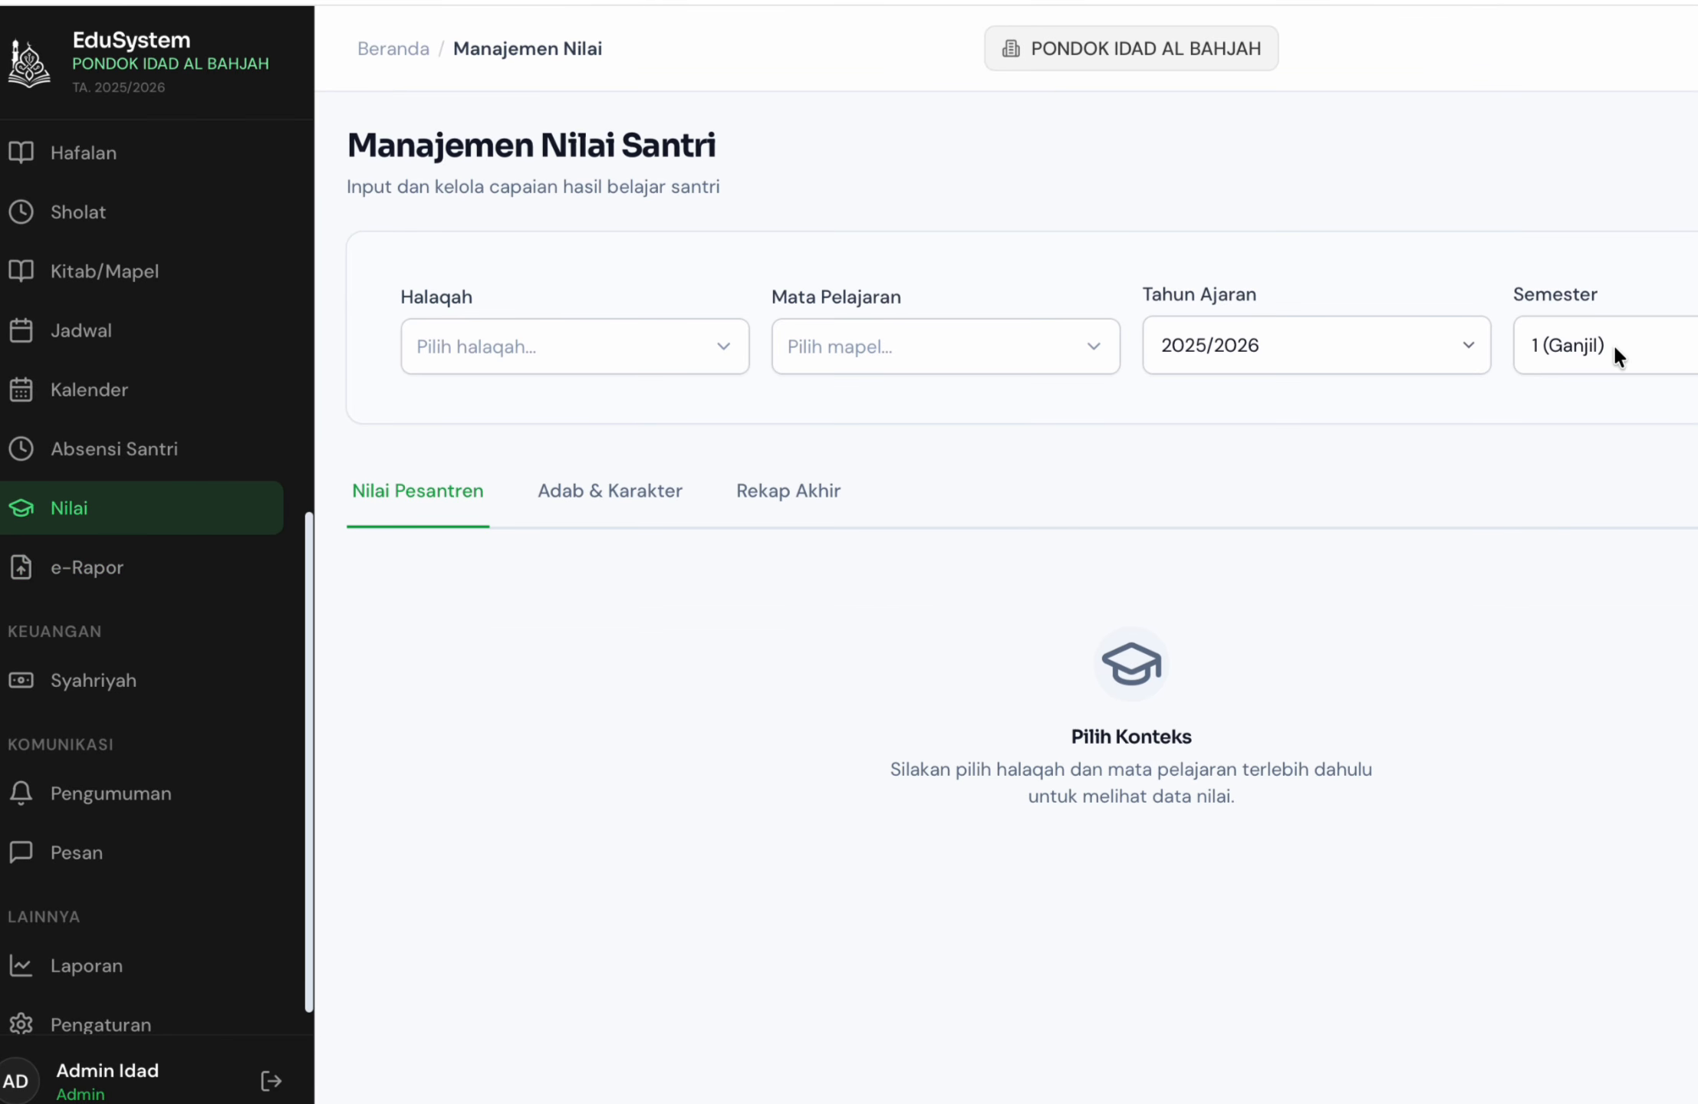
{"action": "left_click", "coordinate": [145, 552]}
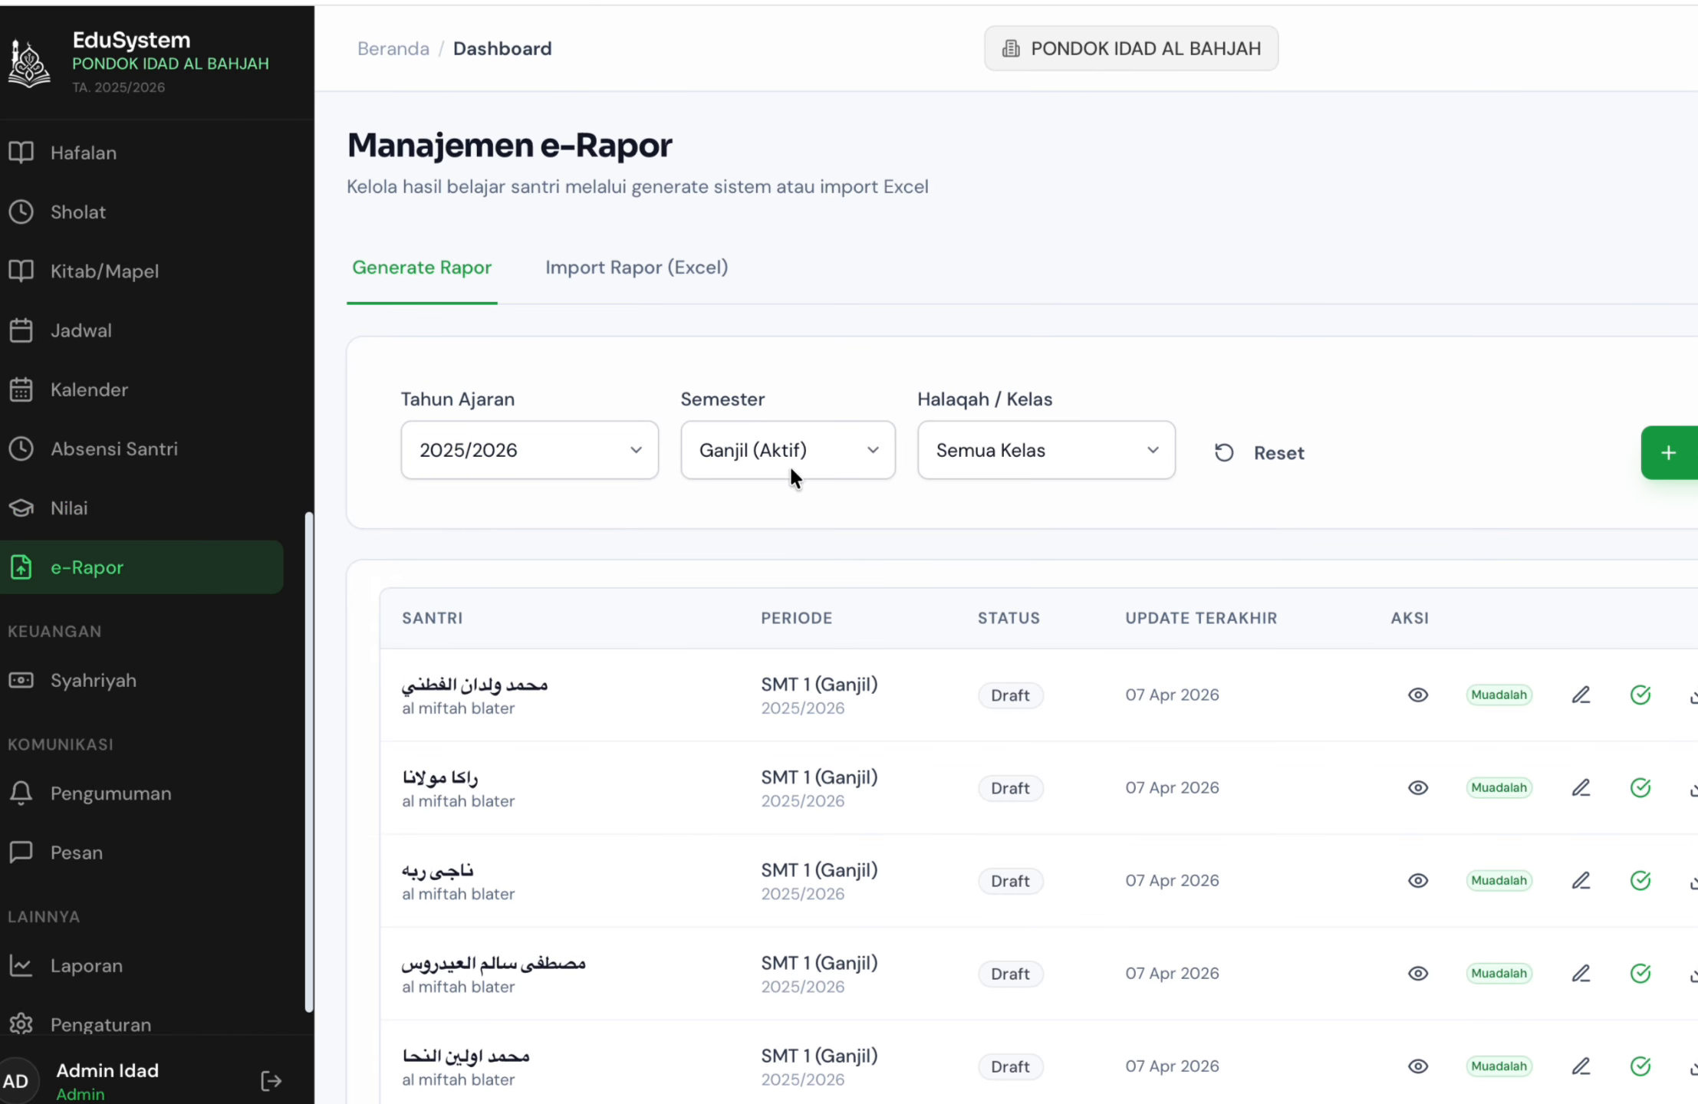
{"action": "left_click", "coordinate": [1665, 460]}
{"action": "left_click", "coordinate": [1078, 675]}
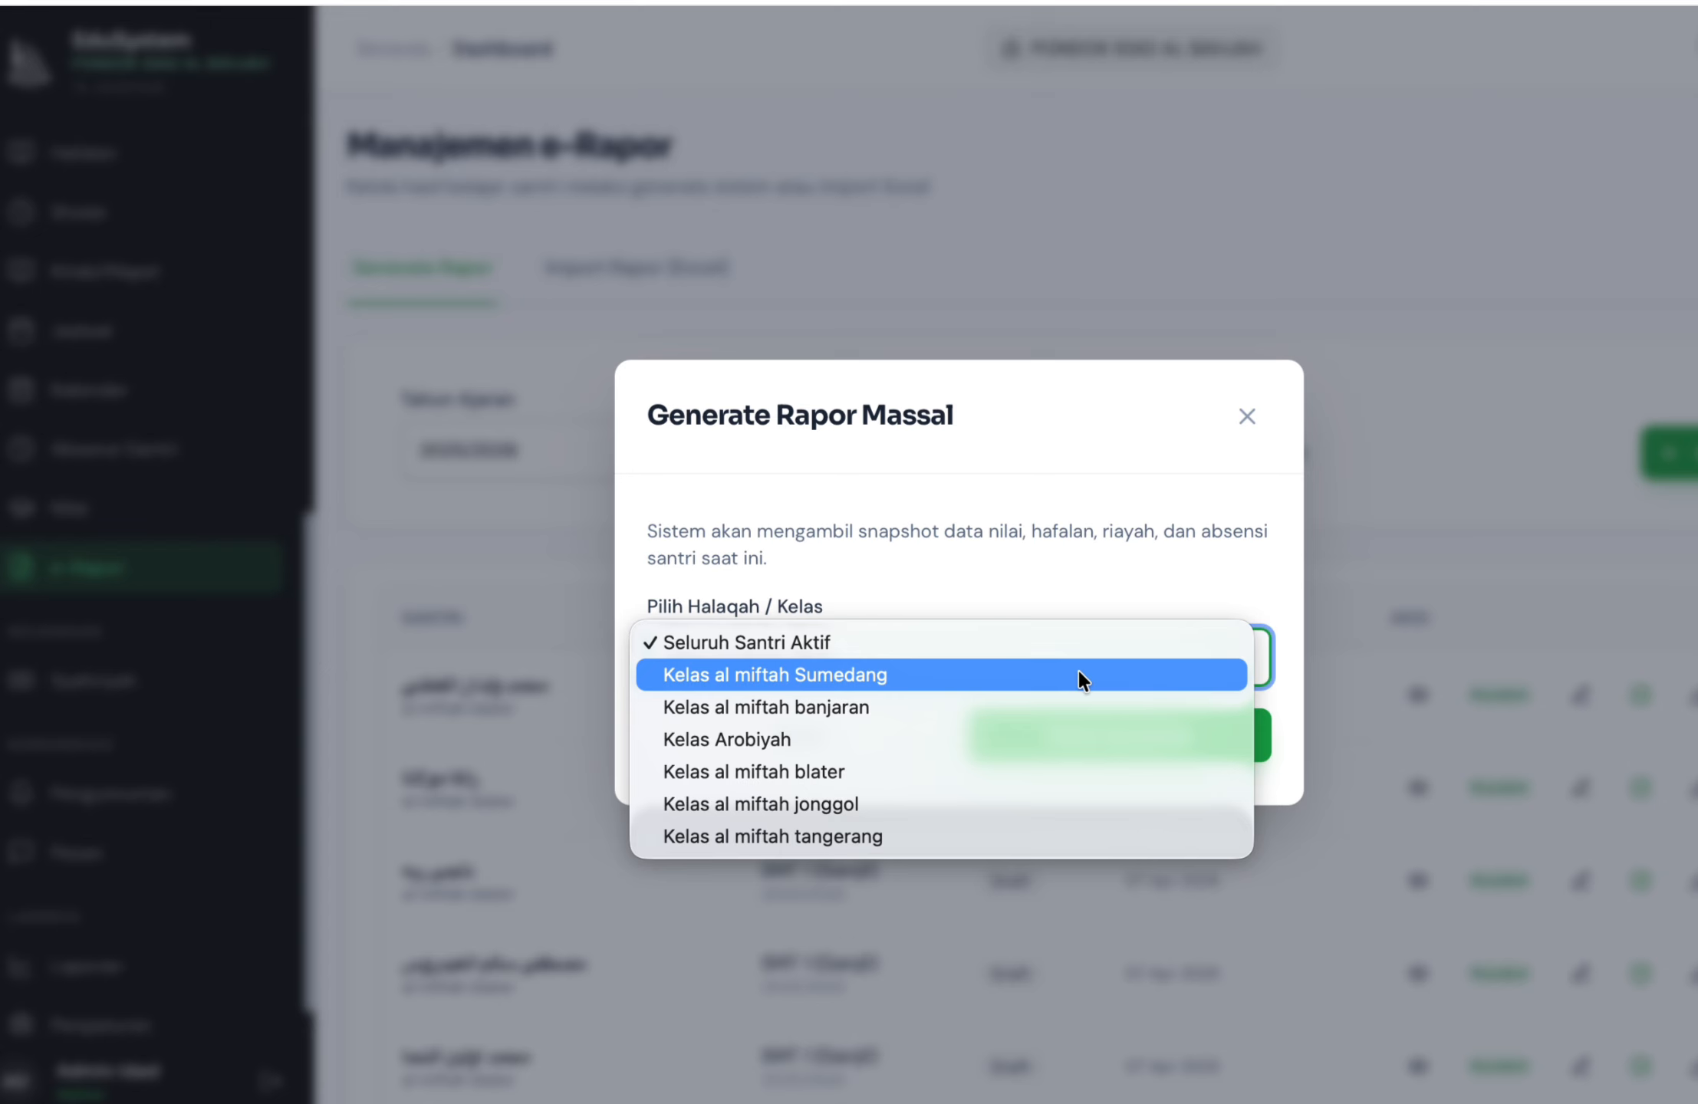
{"action": "left_click", "coordinate": [844, 771]}
{"action": "left_click", "coordinate": [1076, 747]}
{"action": "left_click", "coordinate": [1075, 743]}
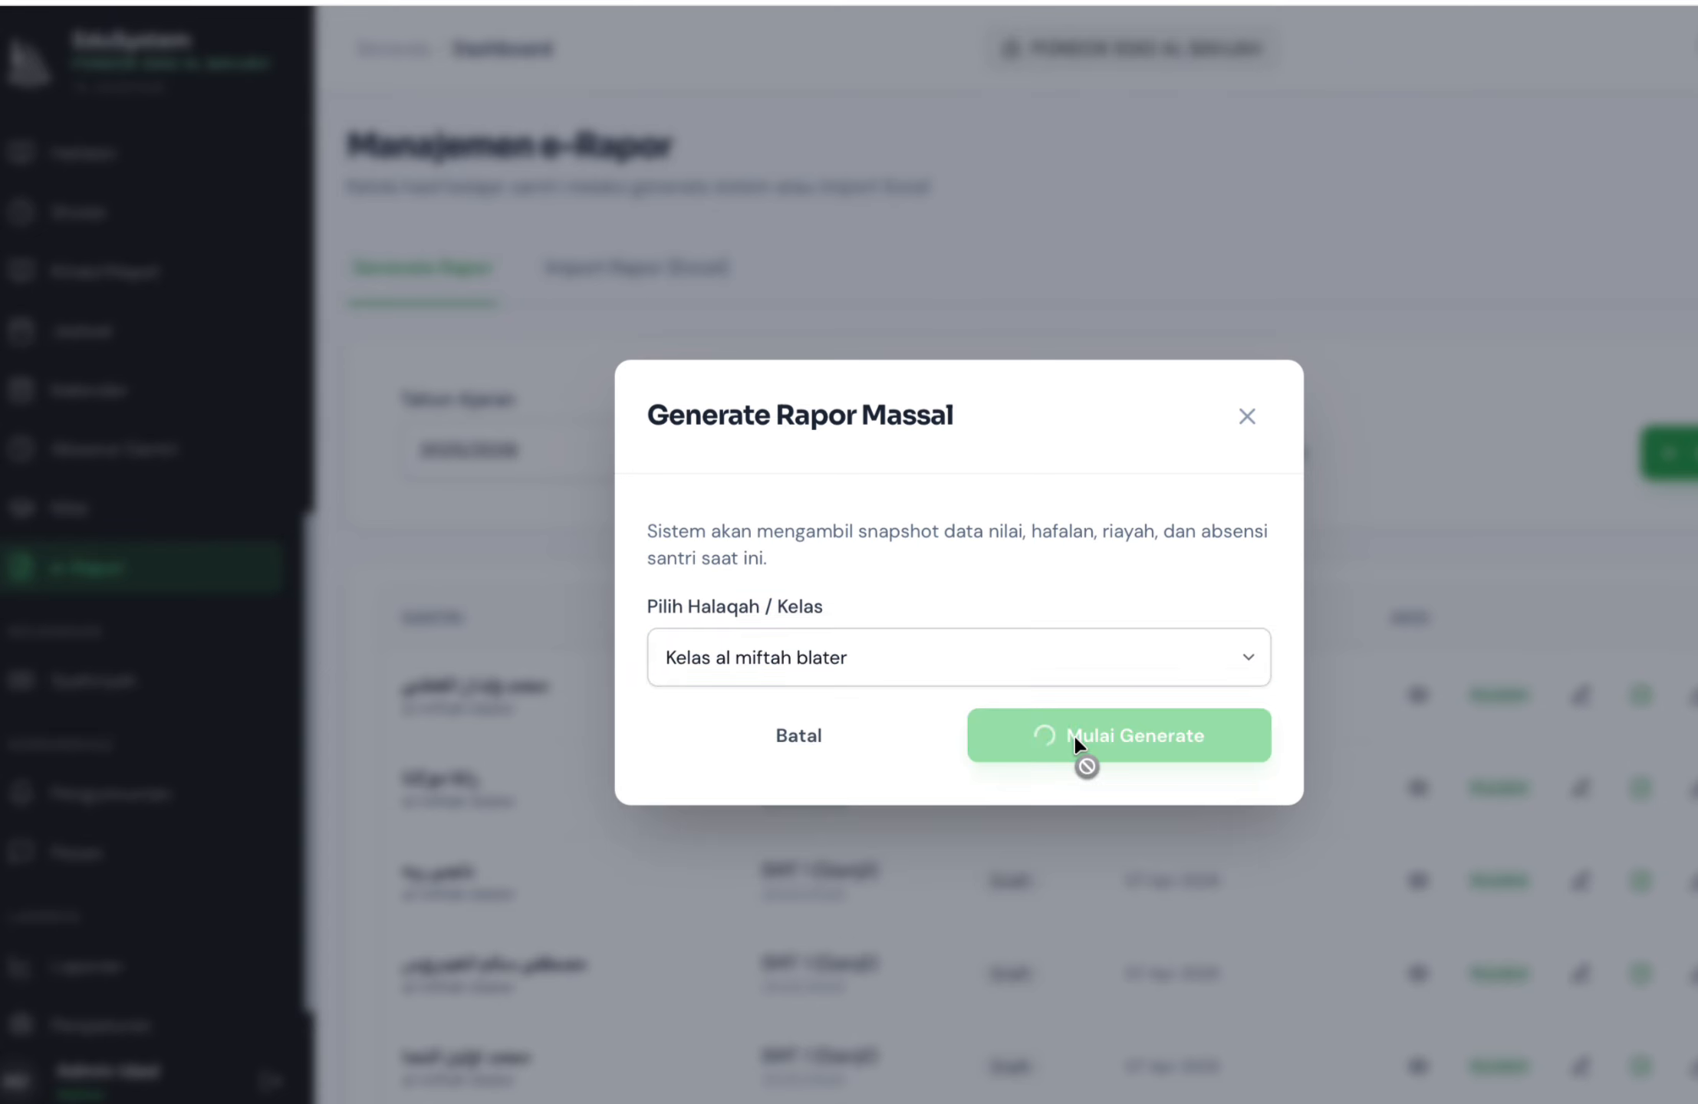
Step: Preview the first listed santri's rapor, examine its academic, hafalan, akhlaq, prayer attendance and musyrif note sections, and close the preview
{"action": "scroll", "coordinate": [1260, 857], "scroll_direction": "down", "scroll_amount": 5}
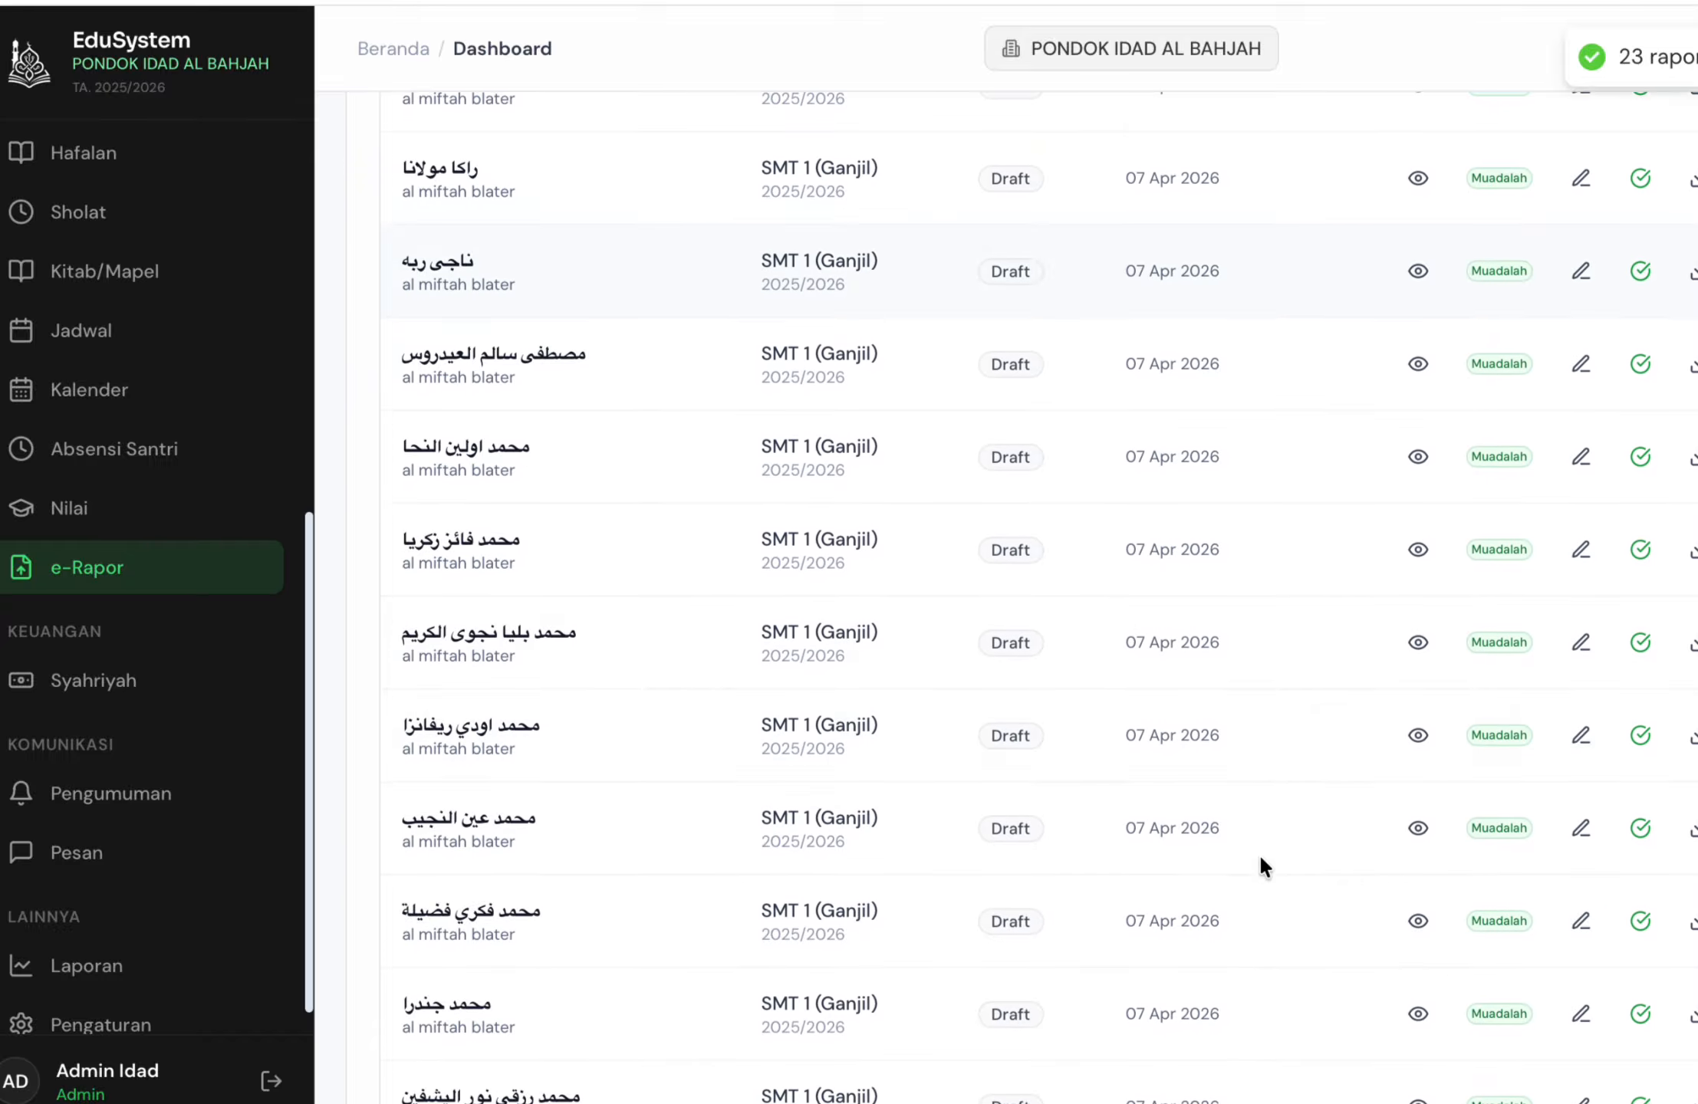
{"action": "scroll", "coordinate": [1401, 560], "scroll_direction": "up", "scroll_amount": 6}
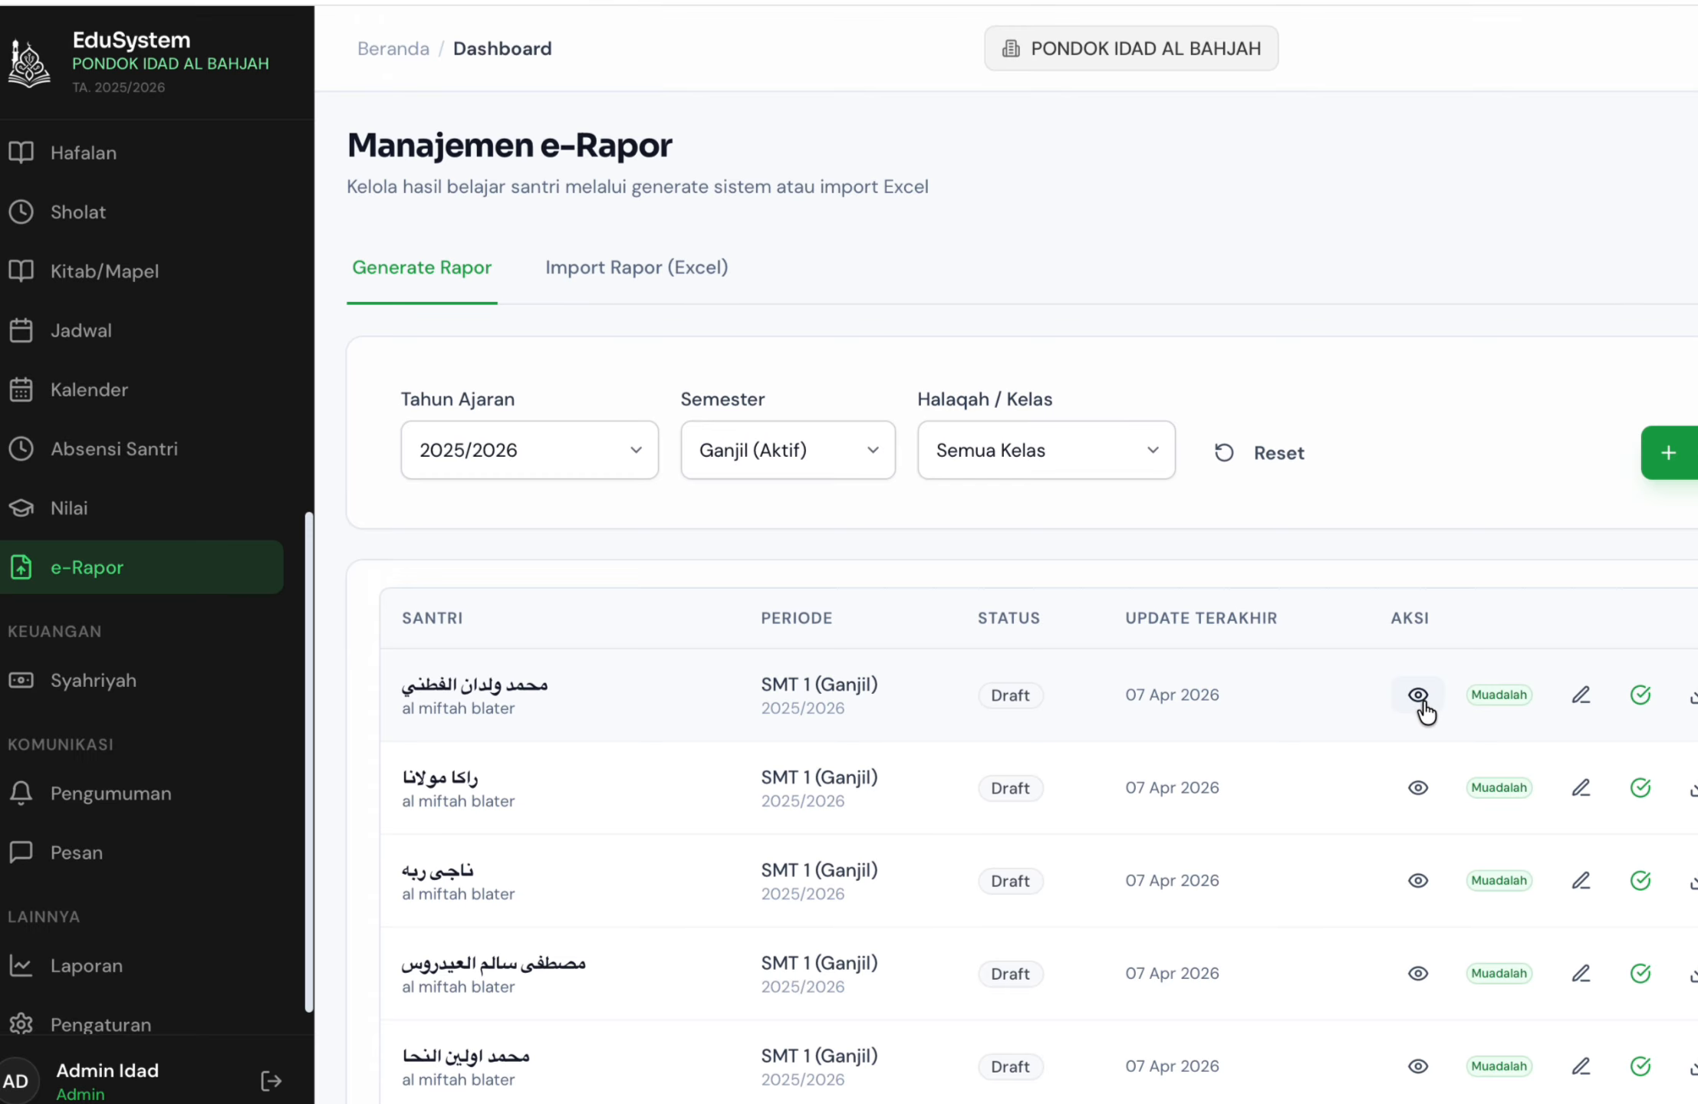
{"action": "left_click", "coordinate": [1417, 698]}
{"action": "scroll", "coordinate": [1179, 737], "scroll_direction": "down", "scroll_amount": 7}
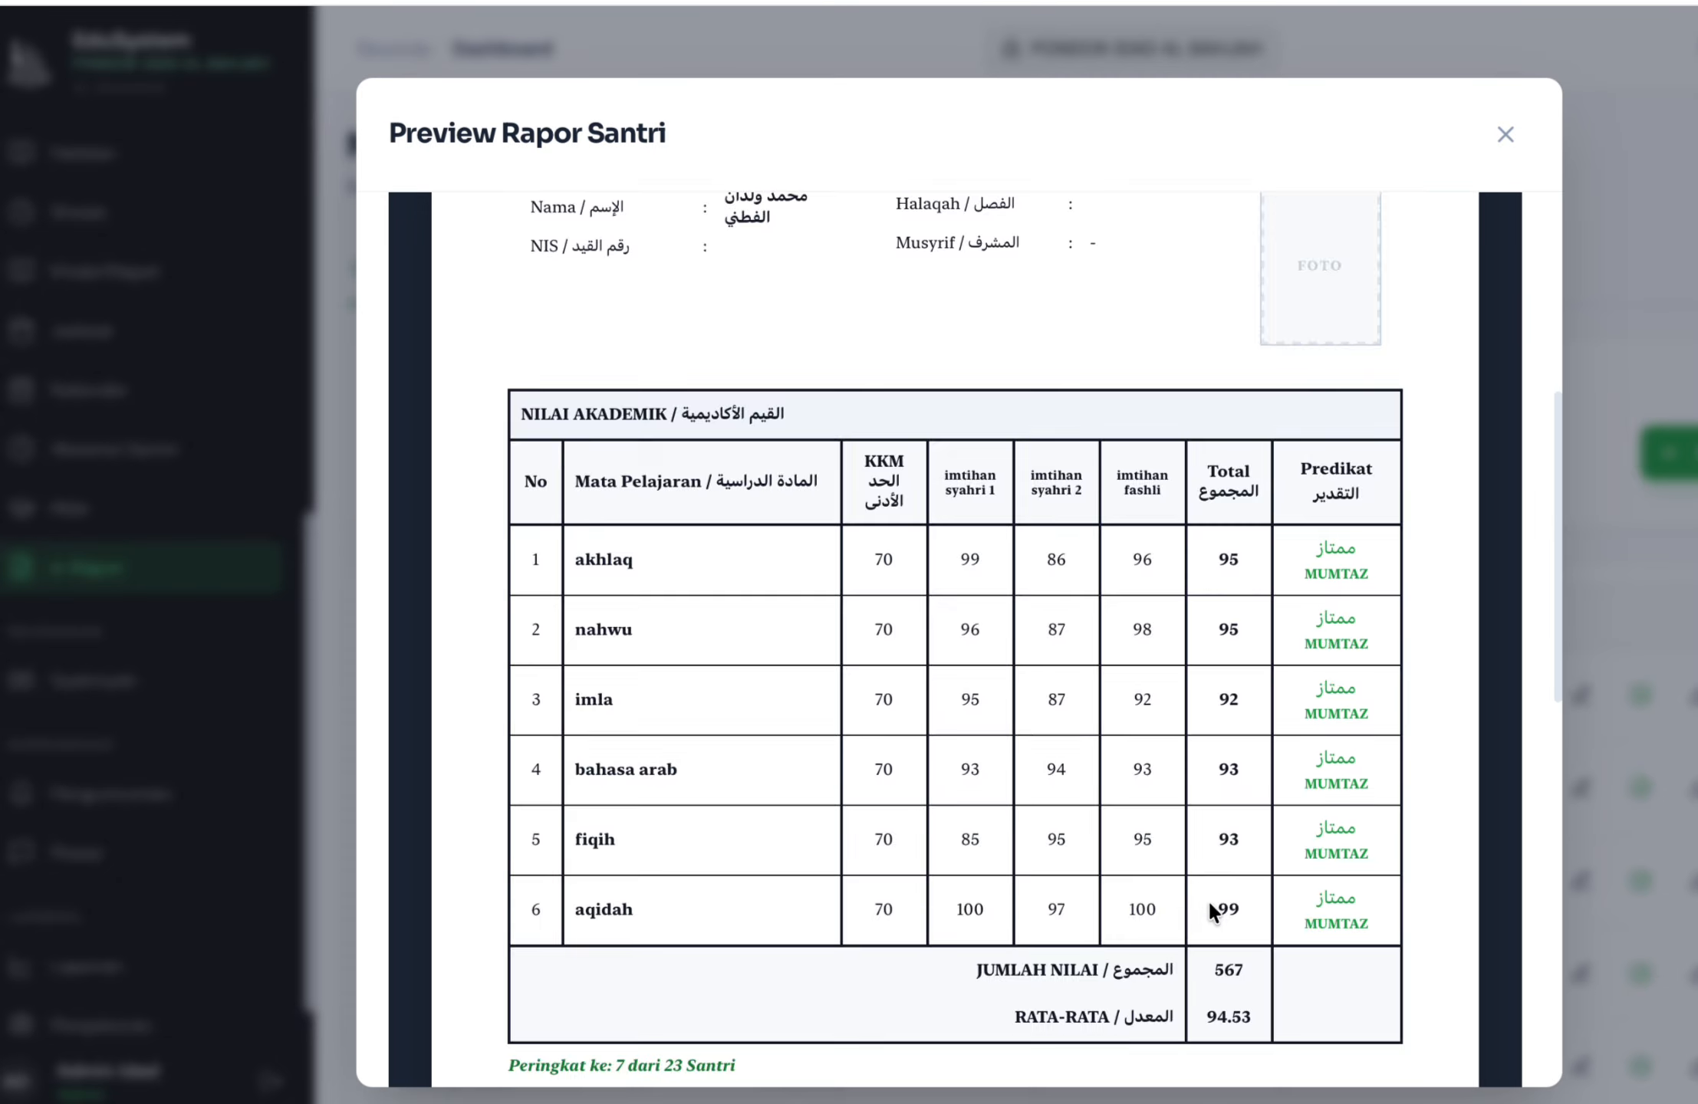
{"action": "scroll", "coordinate": [1209, 905], "scroll_direction": "down", "scroll_amount": 5}
{"action": "scroll", "coordinate": [939, 779], "scroll_direction": "down", "scroll_amount": 6}
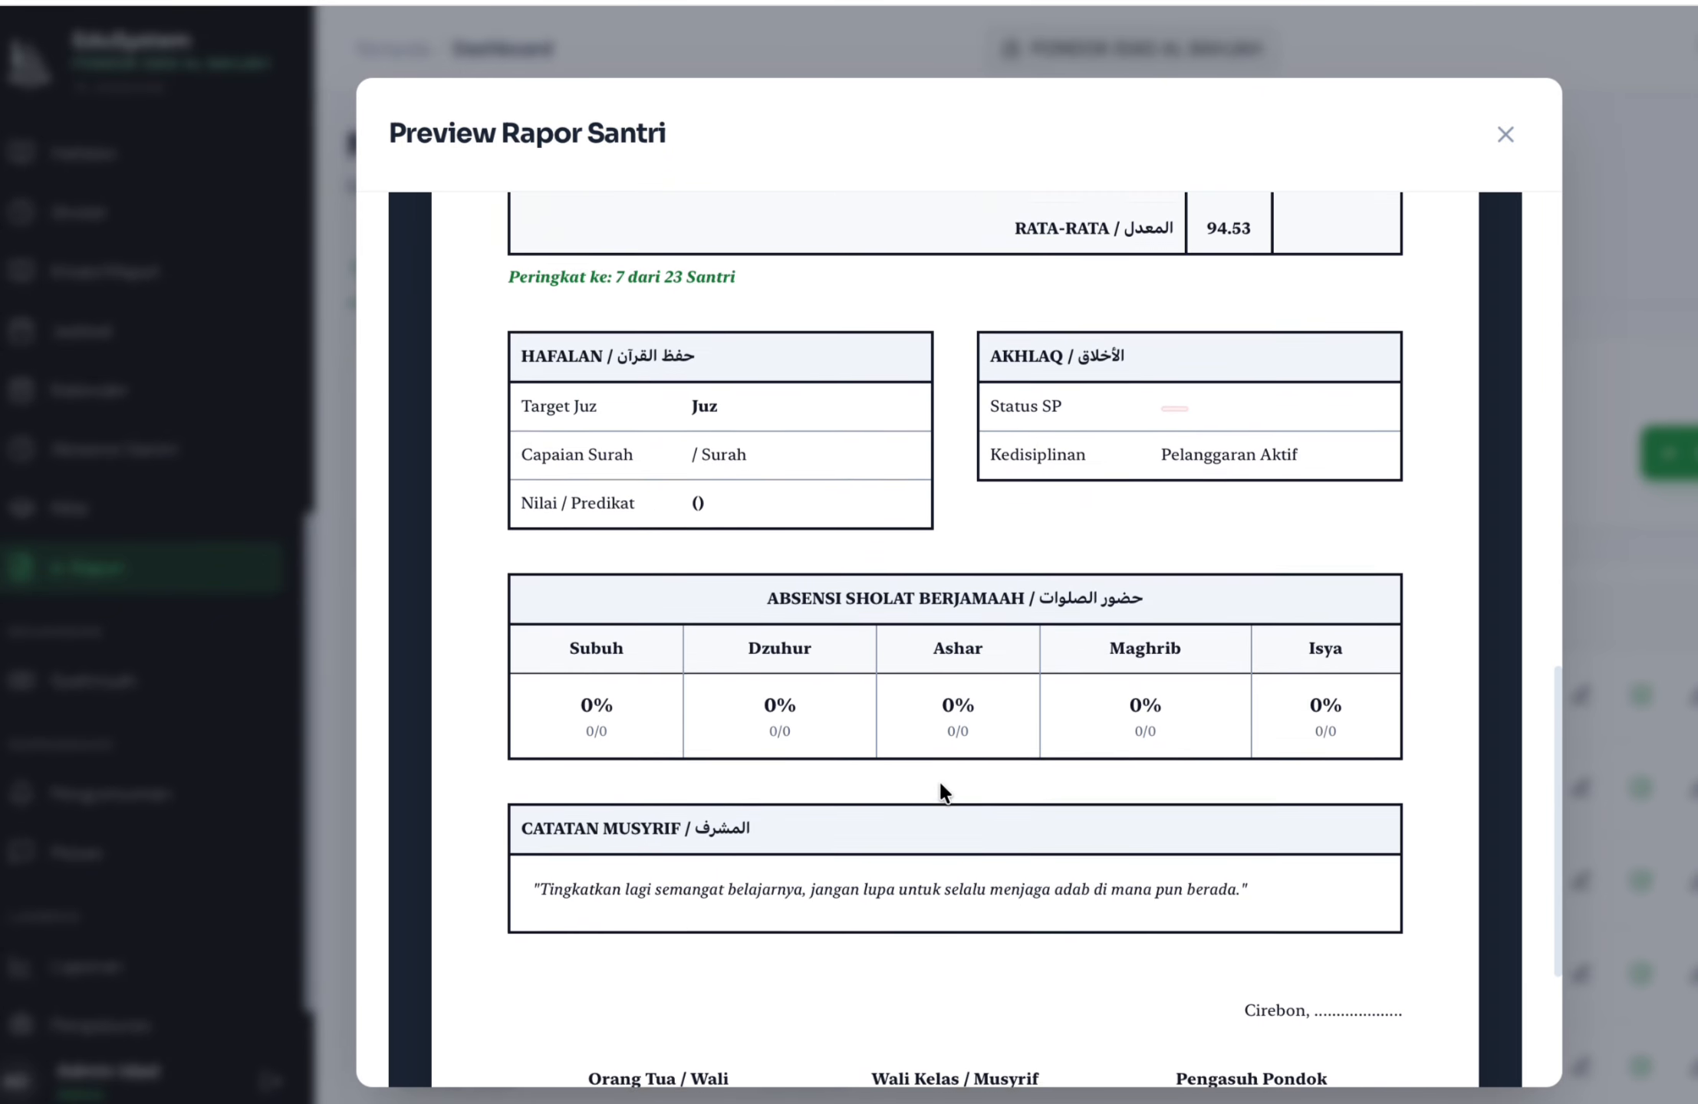
{"action": "scroll", "coordinate": [918, 709], "scroll_direction": "up", "scroll_amount": 3}
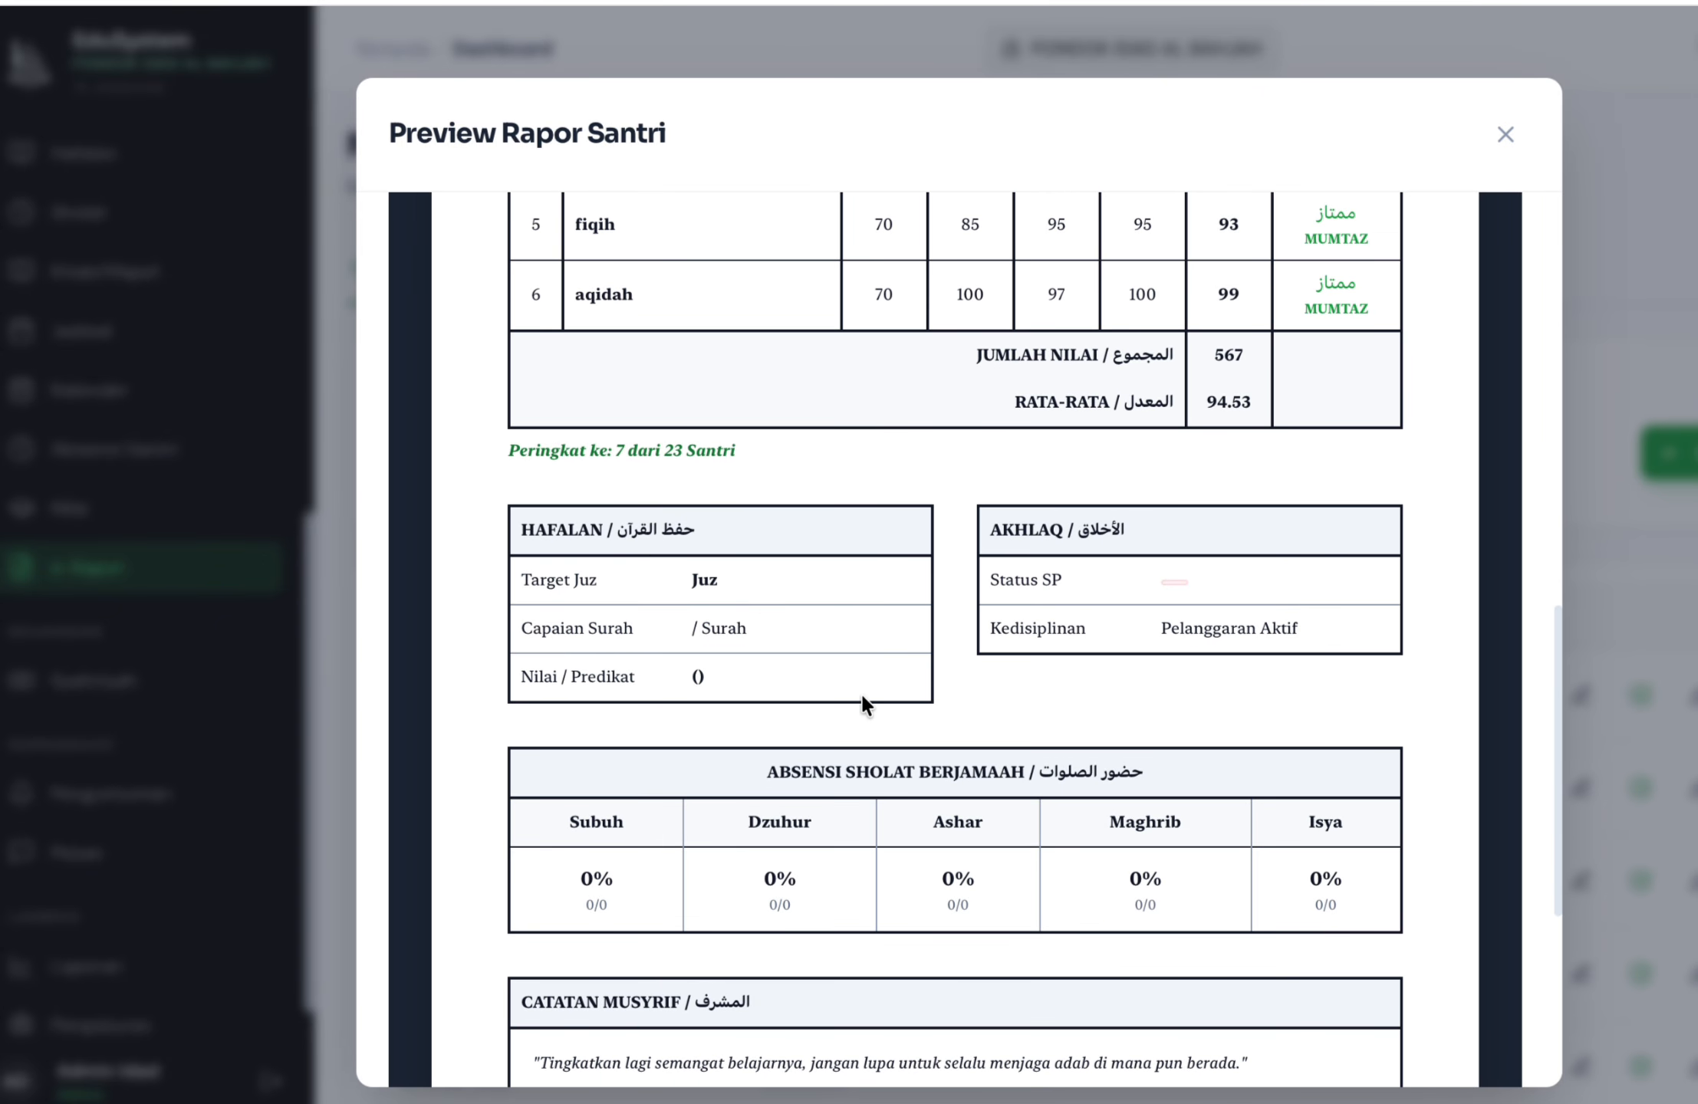
{"action": "scroll", "coordinate": [861, 702], "scroll_direction": "down", "scroll_amount": 7}
{"action": "scroll", "coordinate": [861, 702], "scroll_direction": "up", "scroll_amount": 20}
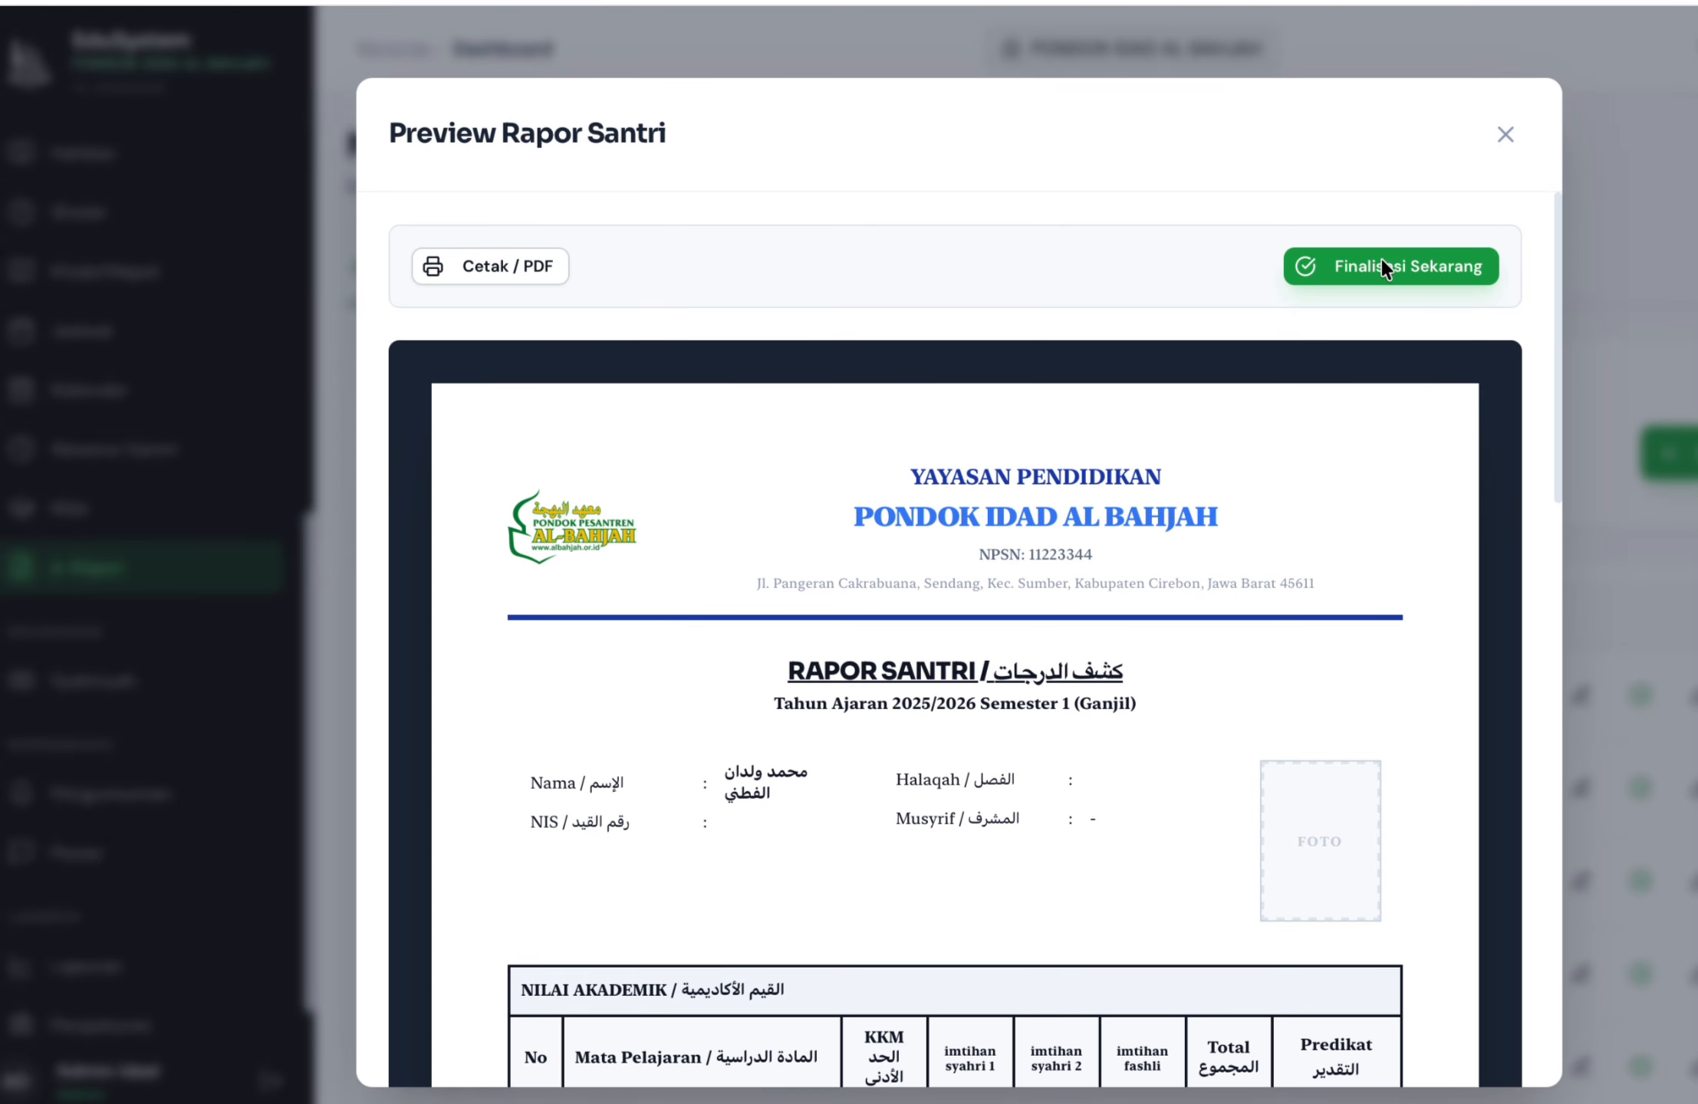
{"action": "left_click", "coordinate": [1506, 136]}
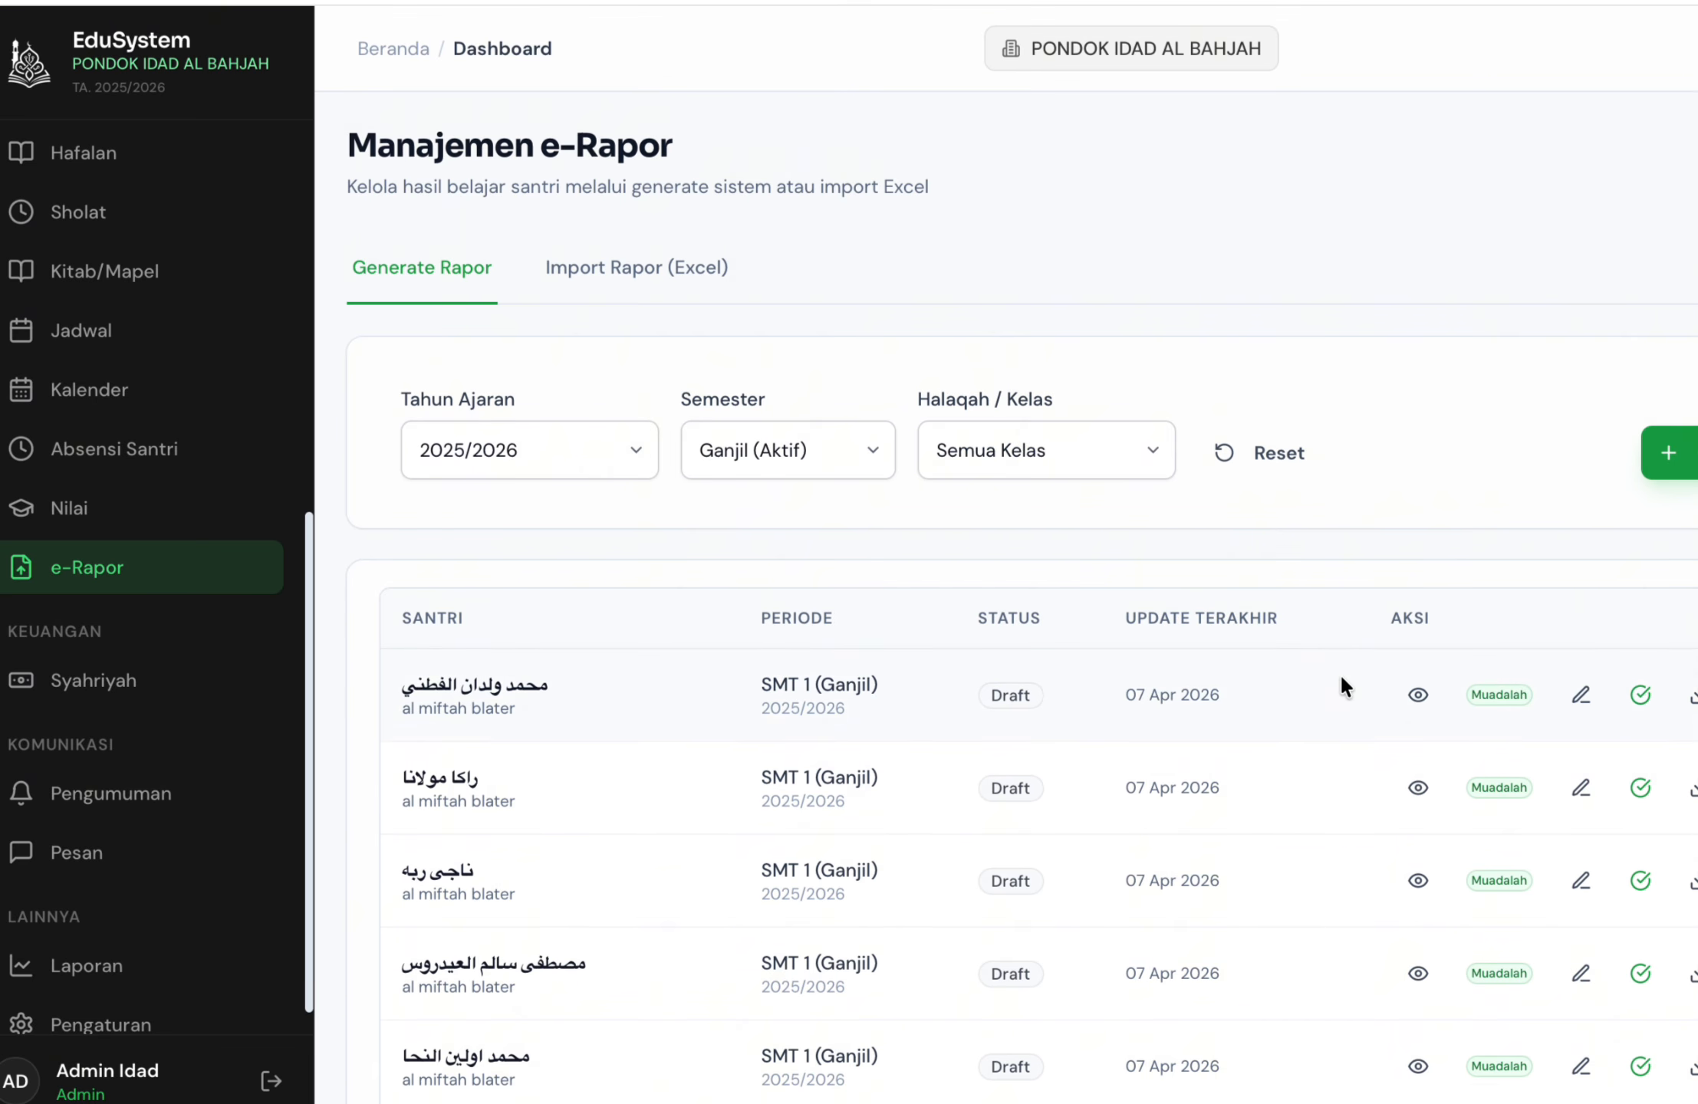
Step: Open the Catatan Wali Kelas / Musyrif form for the fifth listed santri, inspect its note field, and close it without saving
{"action": "scroll", "coordinate": [1341, 682], "scroll_direction": "down", "scroll_amount": 5}
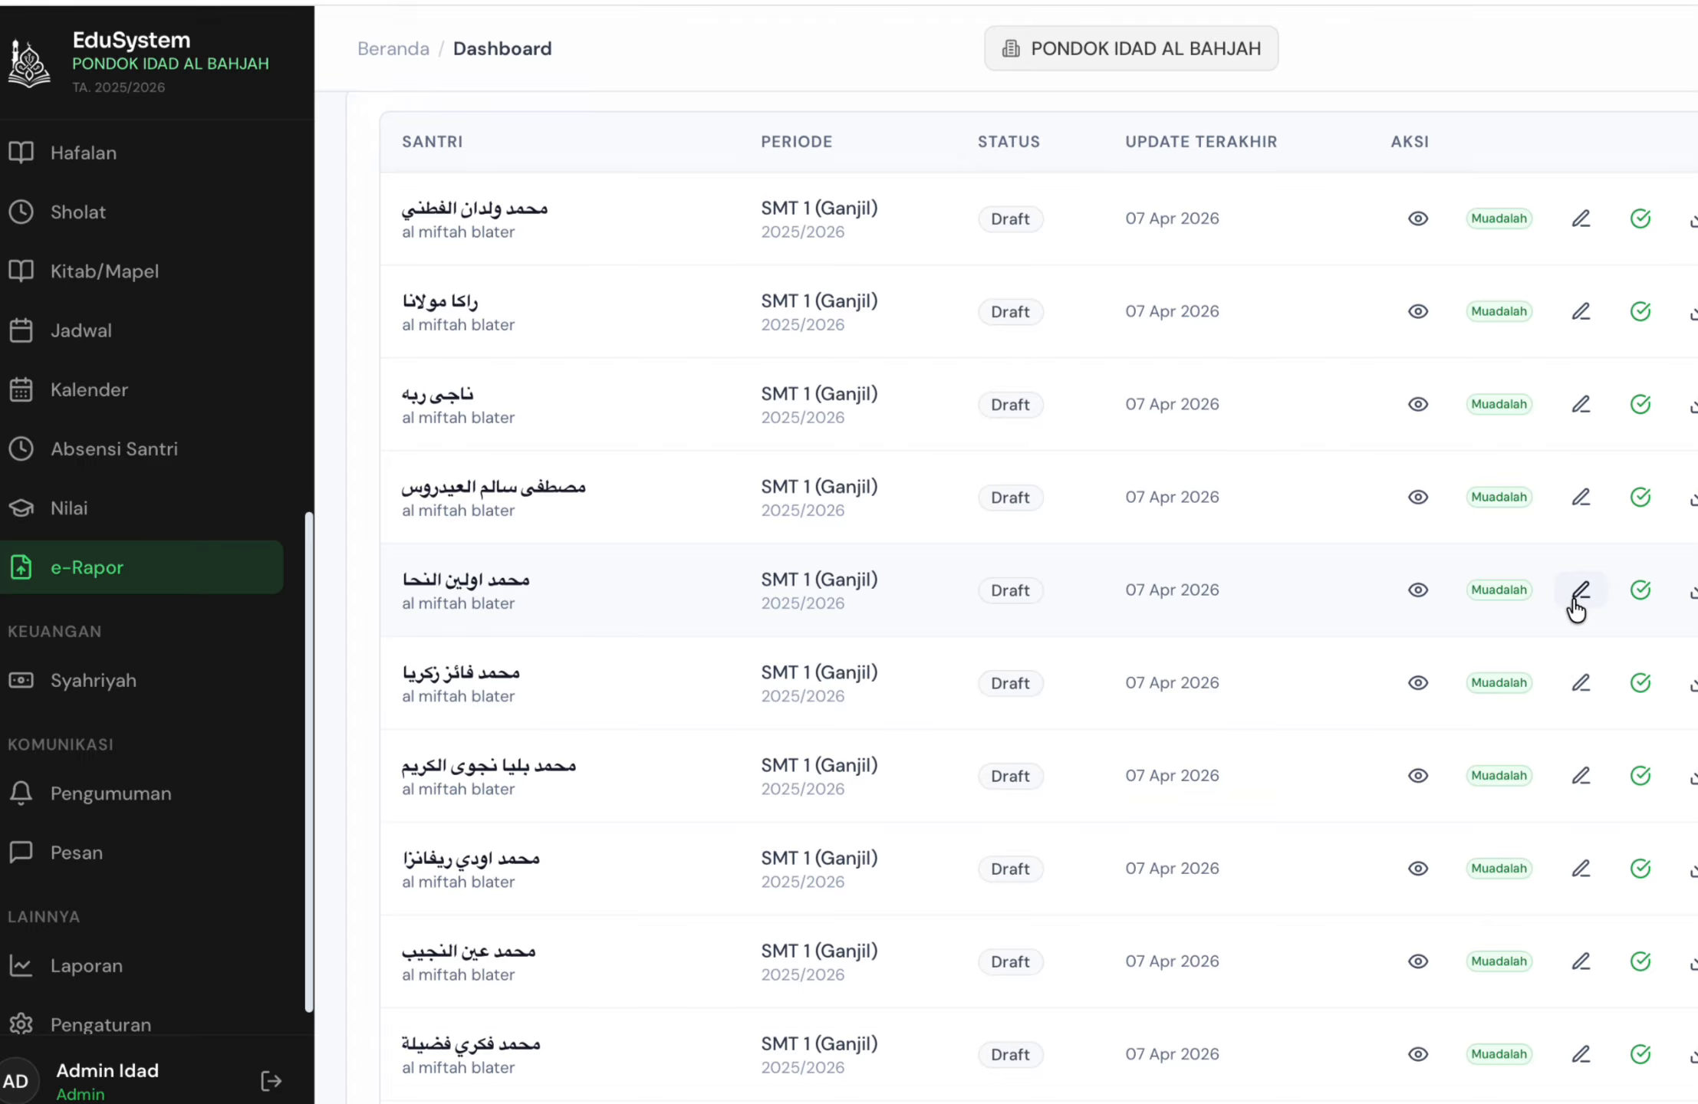
{"action": "left_click", "coordinate": [1579, 592]}
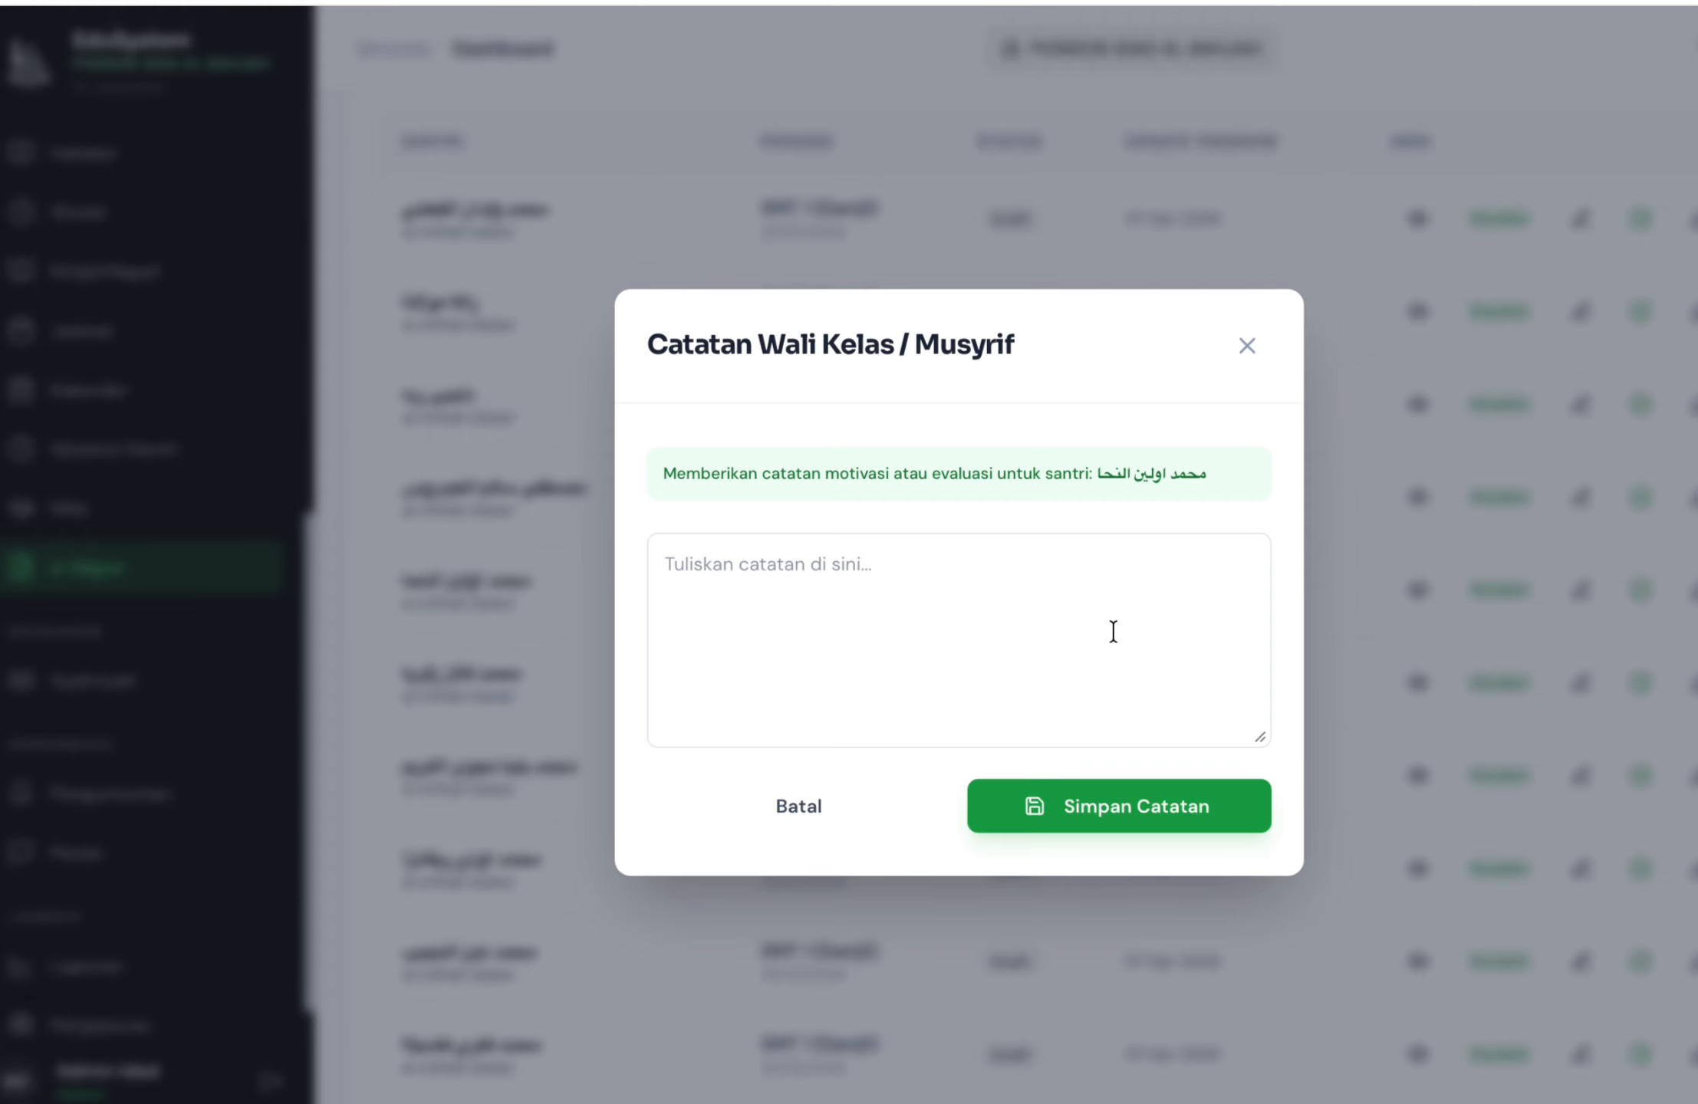
{"action": "left_click", "coordinate": [1045, 592]}
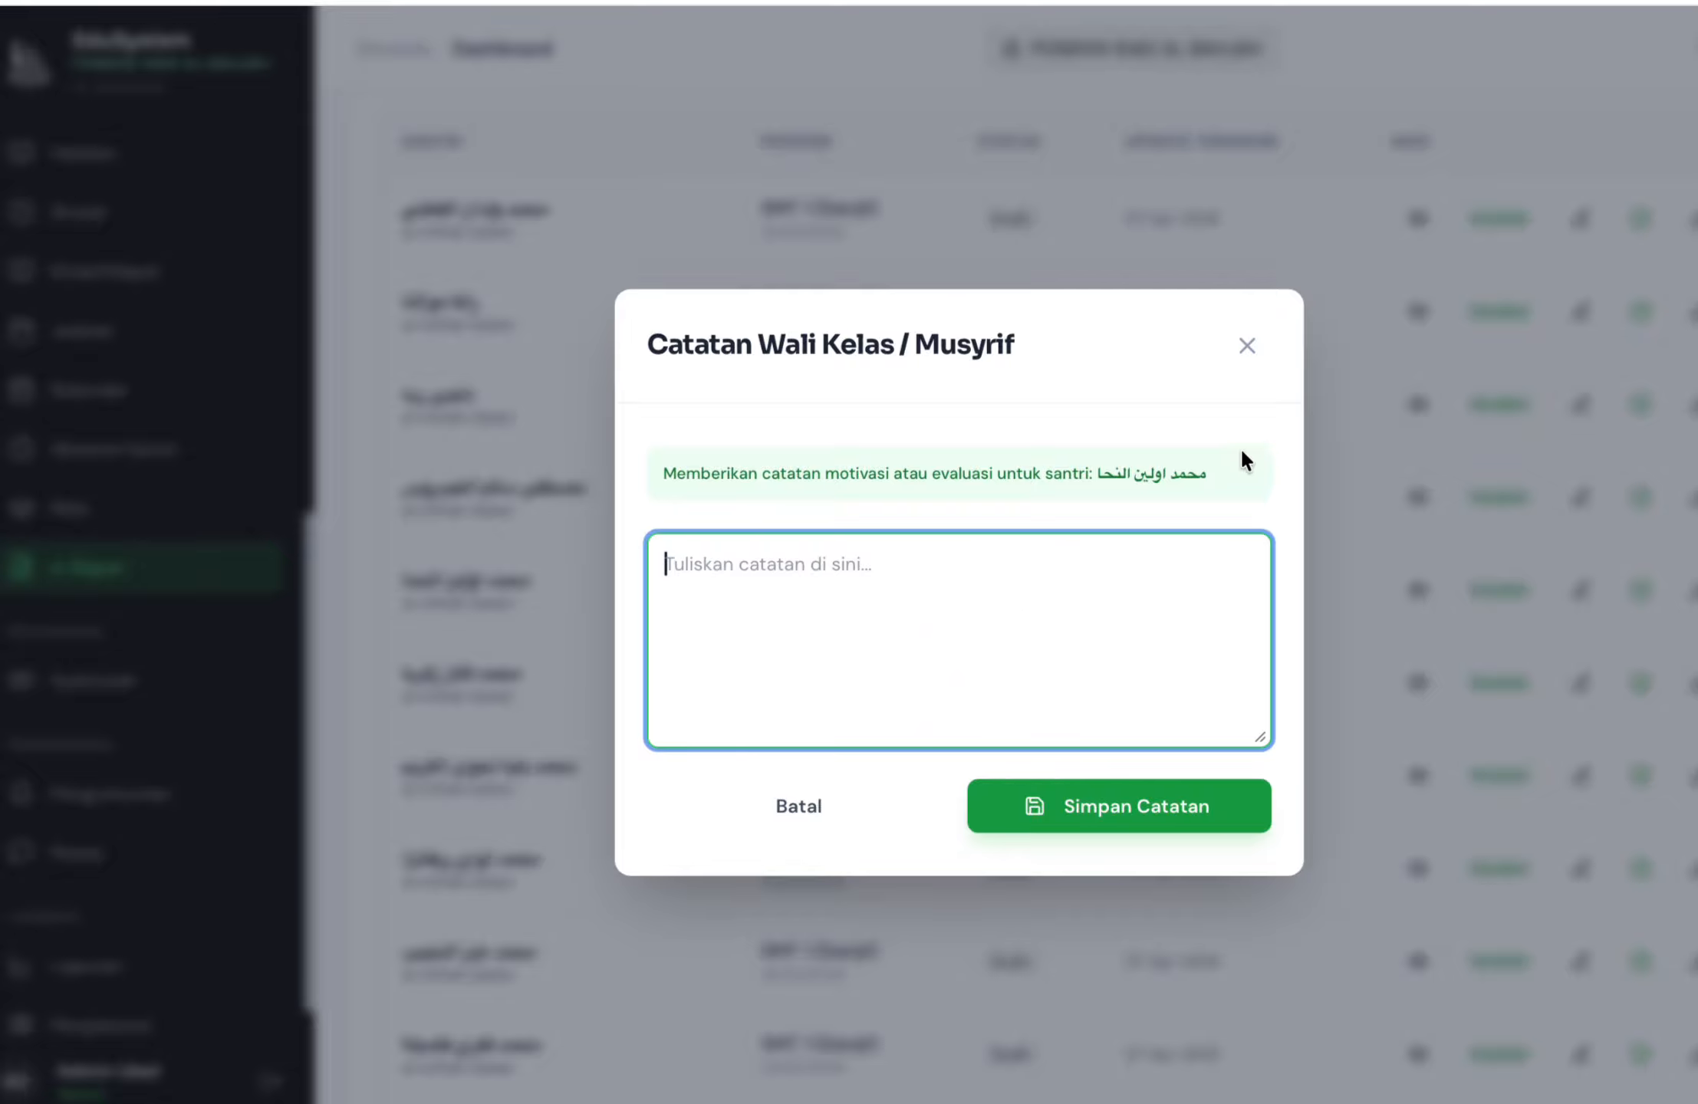
{"action": "left_click", "coordinate": [1246, 345]}
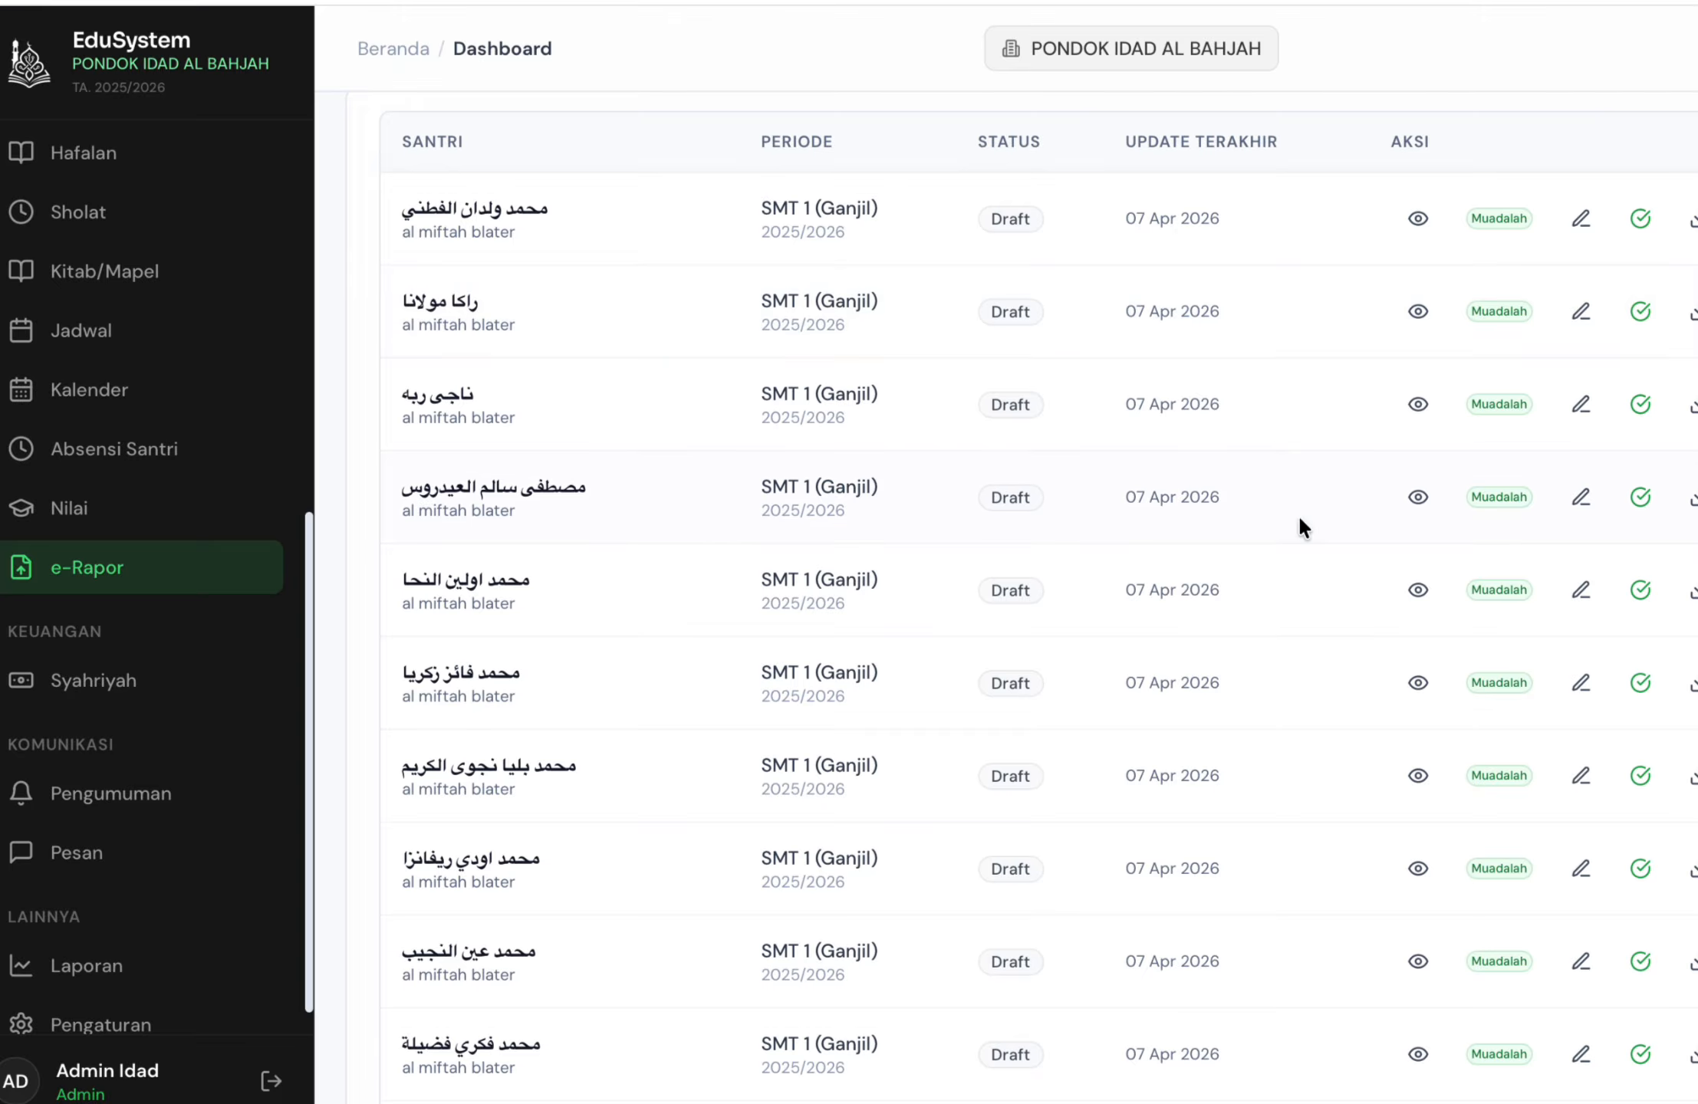